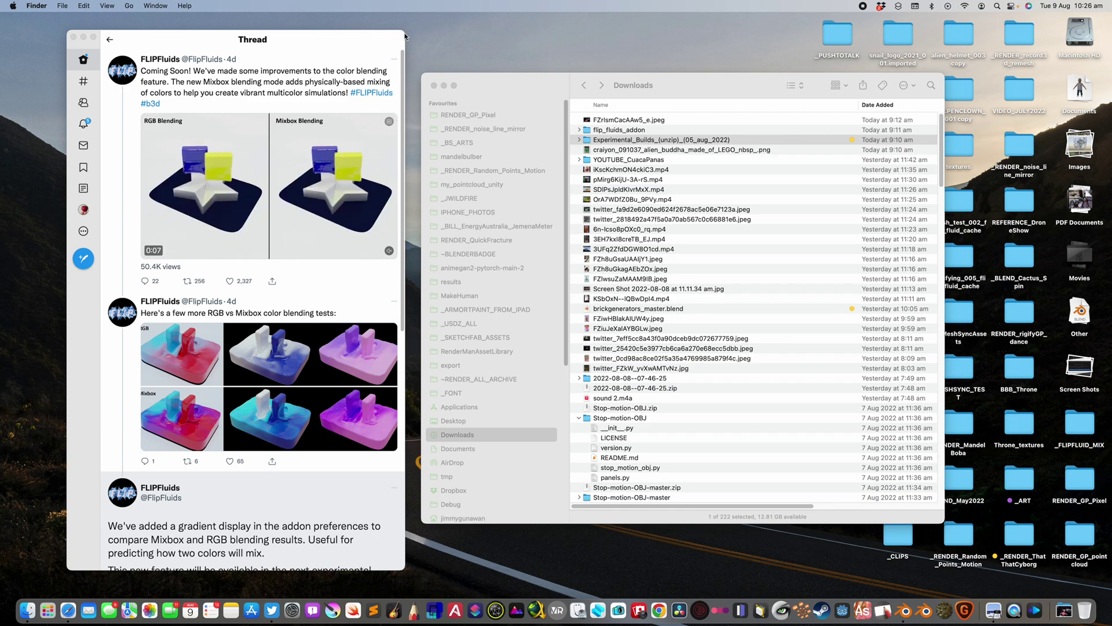
# Step: Widen the FLIP Fluids Twitter thread window and place it left of Finder
pyautogui.moveTo(405, 35); pyautogui.dragTo(446, 34)
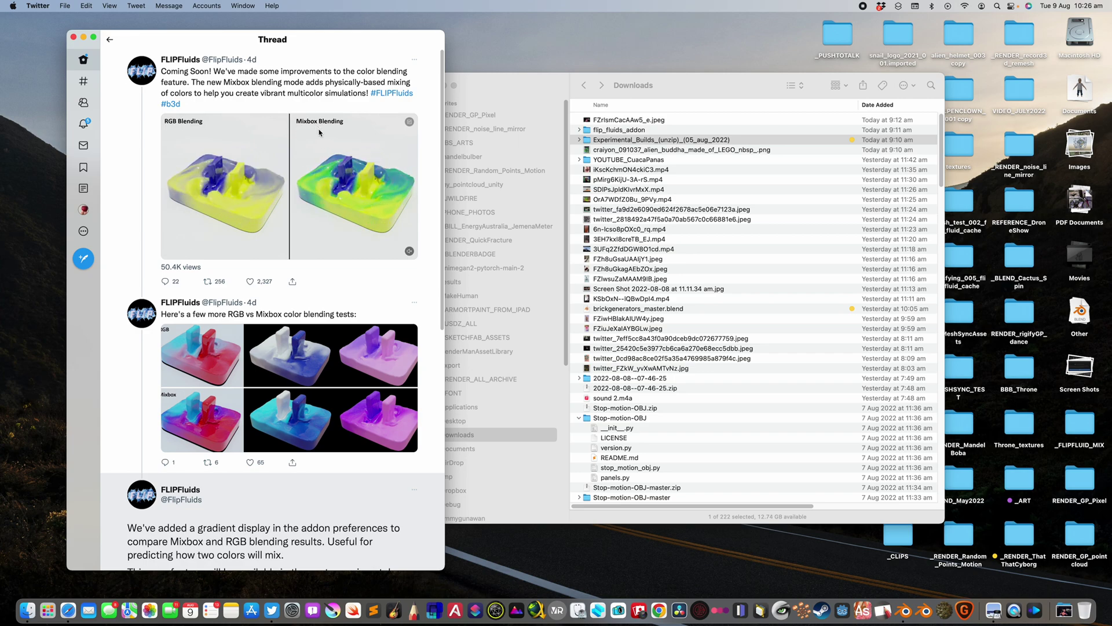
pyautogui.moveTo(217, 39); pyautogui.dragTo(168, 49)
pyautogui.moveTo(478, 86); pyautogui.dragTo(485, 81)
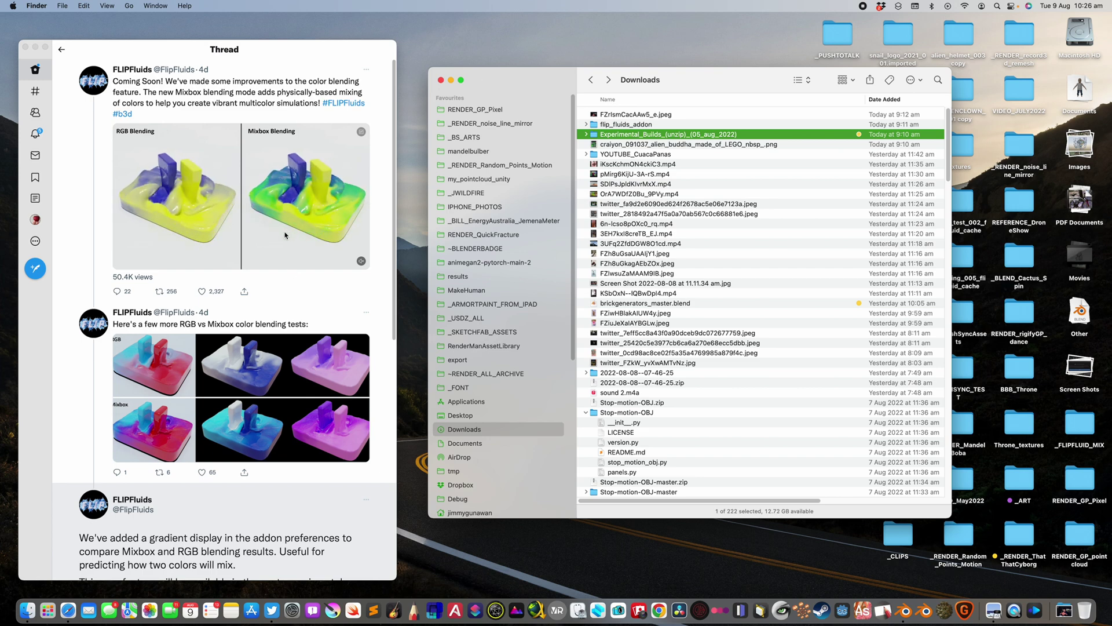
pyautogui.scroll(-1, 270, 252)
pyautogui.scroll(-2, 248, 270)
pyautogui.scroll(-1, 222, 291)
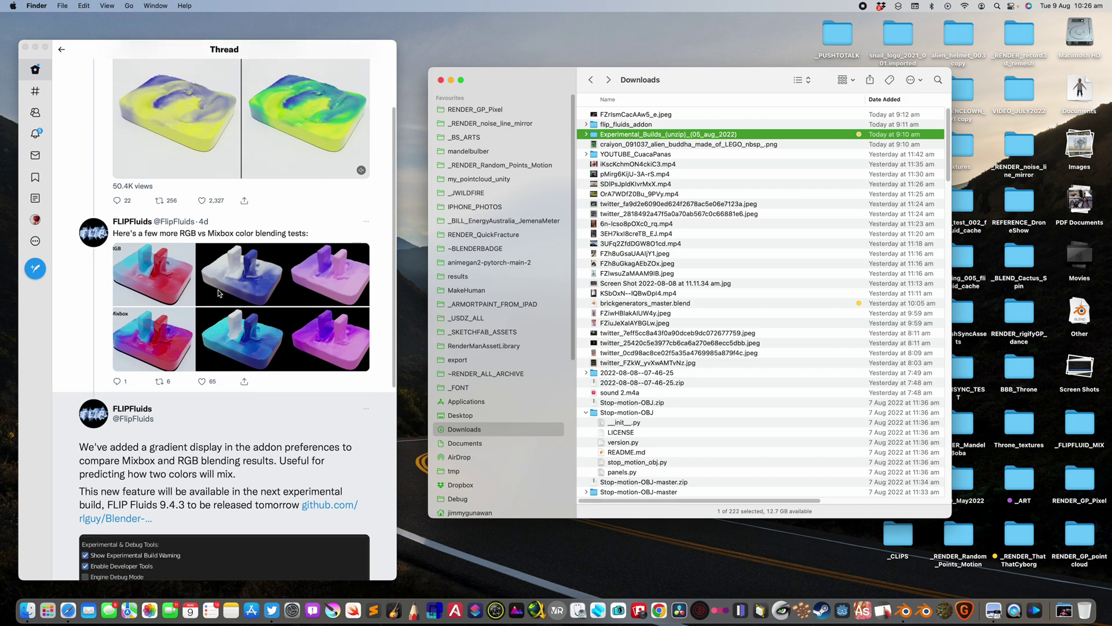
pyautogui.scroll(-1, 219, 295)
pyautogui.scroll(-3, 216, 322)
pyautogui.scroll(-2, 214, 348)
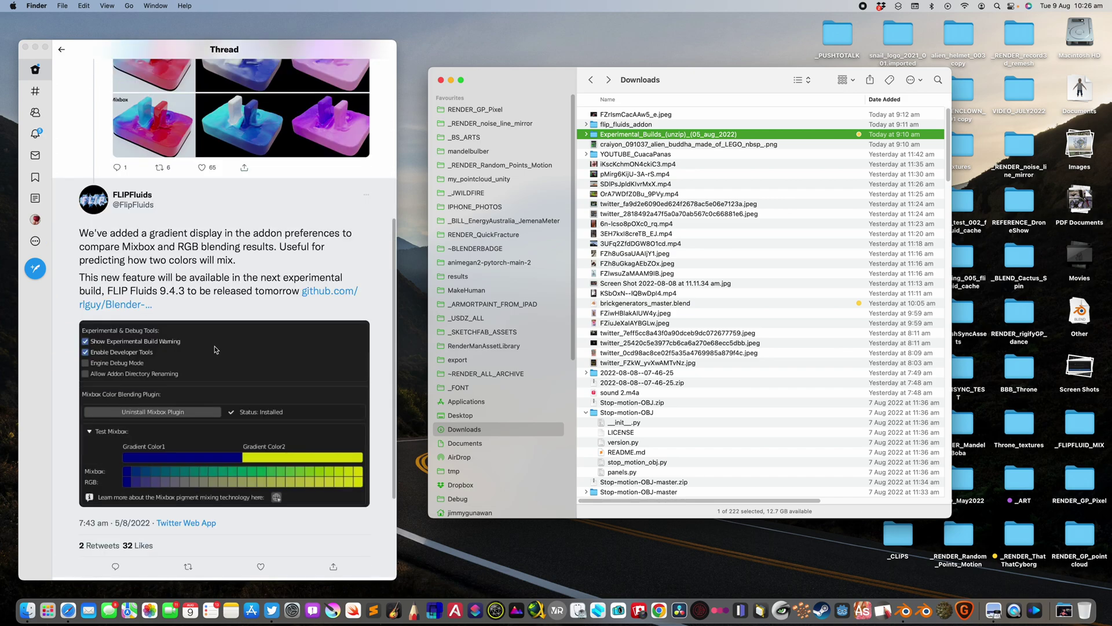
pyautogui.scroll(-1, 226, 386)
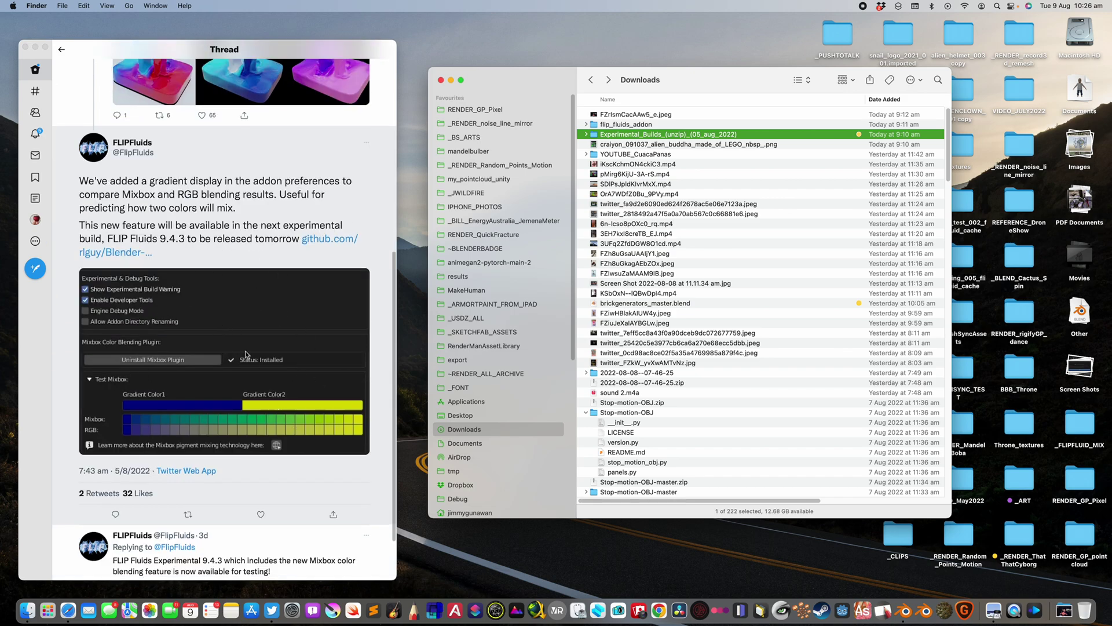
pyautogui.scroll(4, 257, 434)
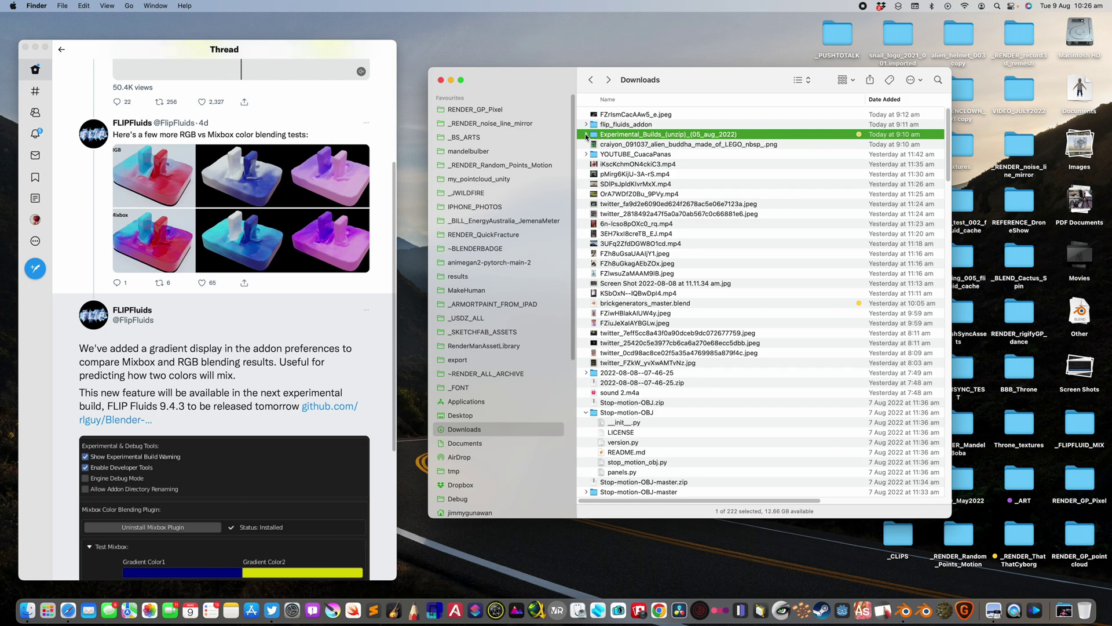
# Step: Expand Experimental_Builds_(unzip)_(05_aug_2022) and give Mixbox.plugin a green tag
pyautogui.click(587, 135)
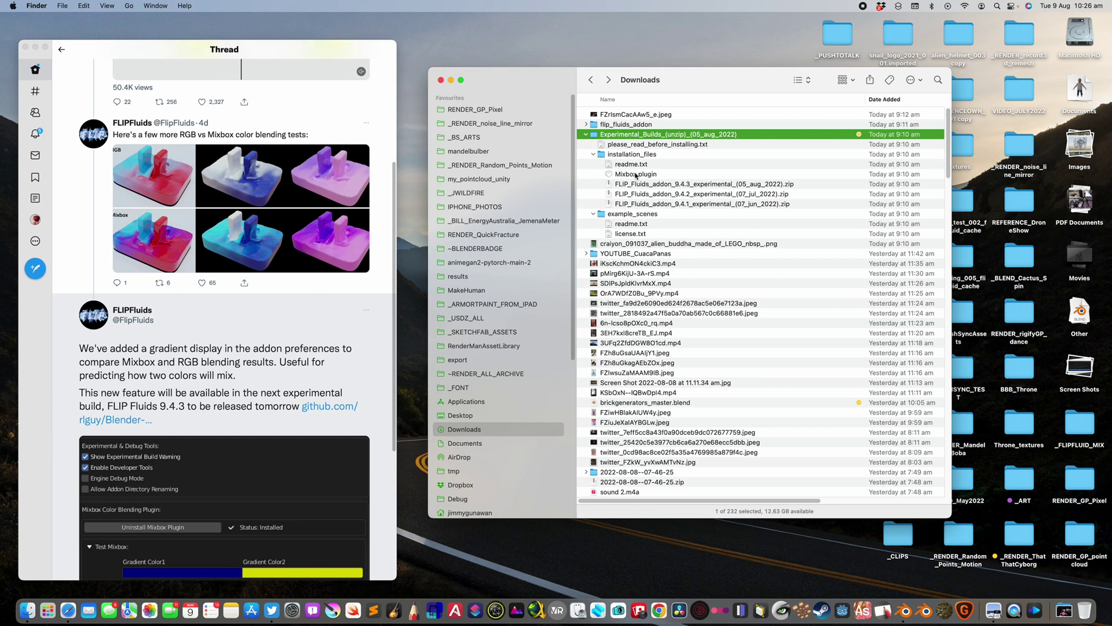
pyautogui.click(611, 173)
pyautogui.rightClick(649, 175)
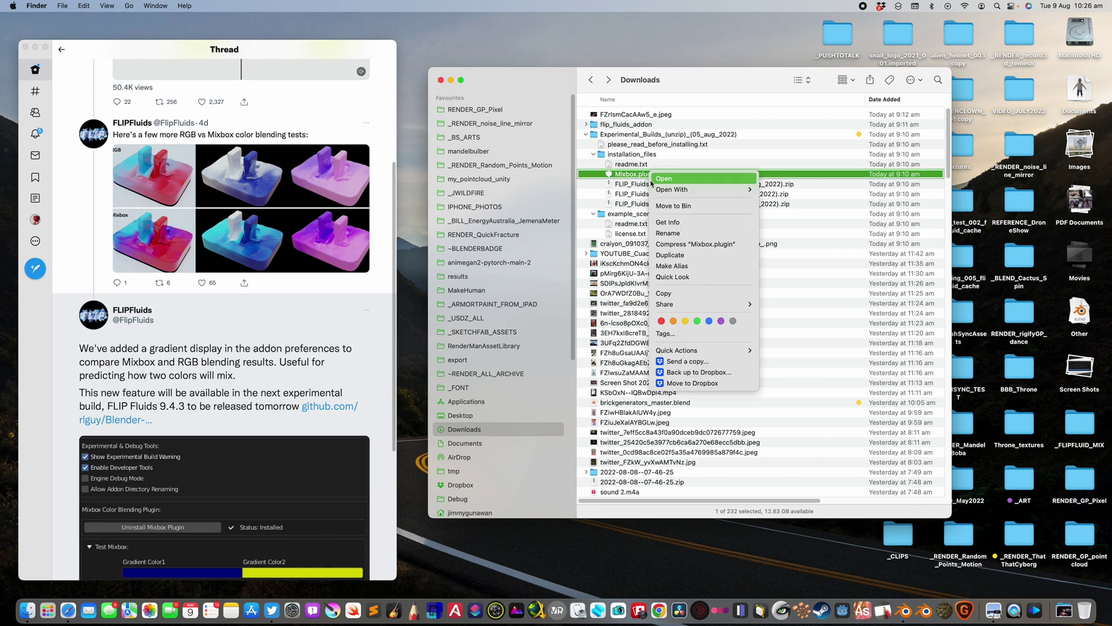
pyautogui.click(700, 306)
pyautogui.click(648, 184)
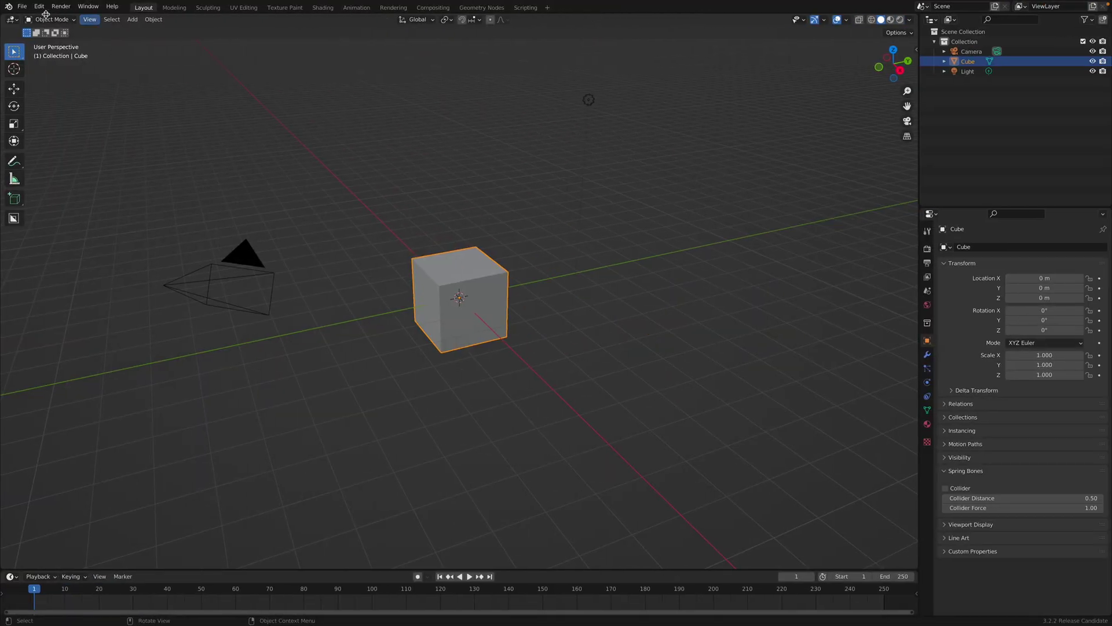
# Step: Open Edit > Preferences, filter Add-ons for 'flip', and move and enlarge the window
pyautogui.click(8, 7)
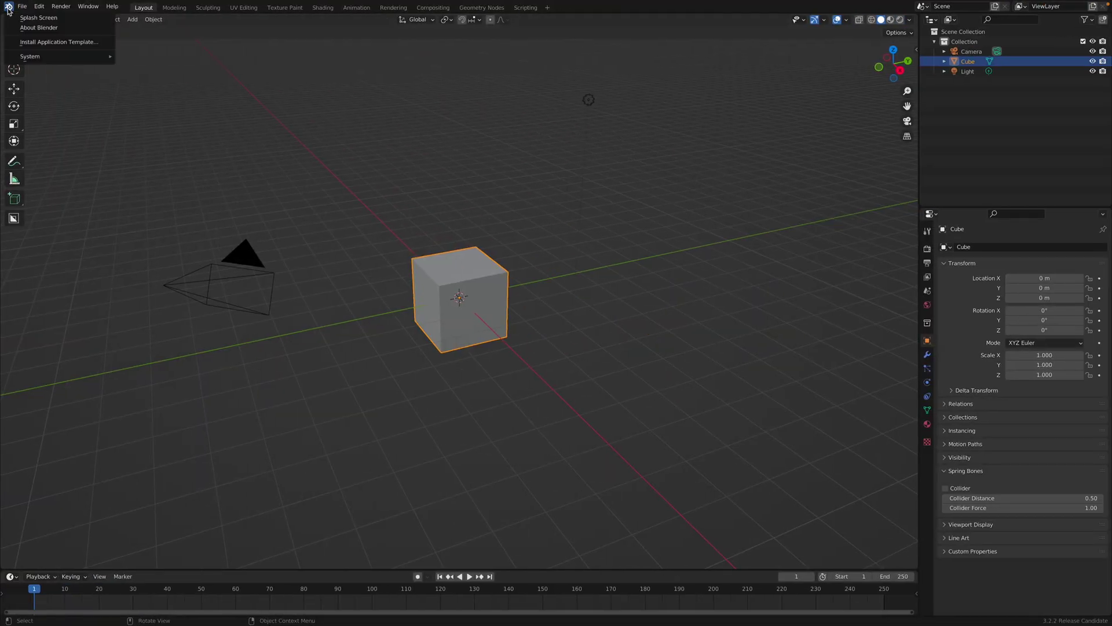
pyautogui.click(39, 18)
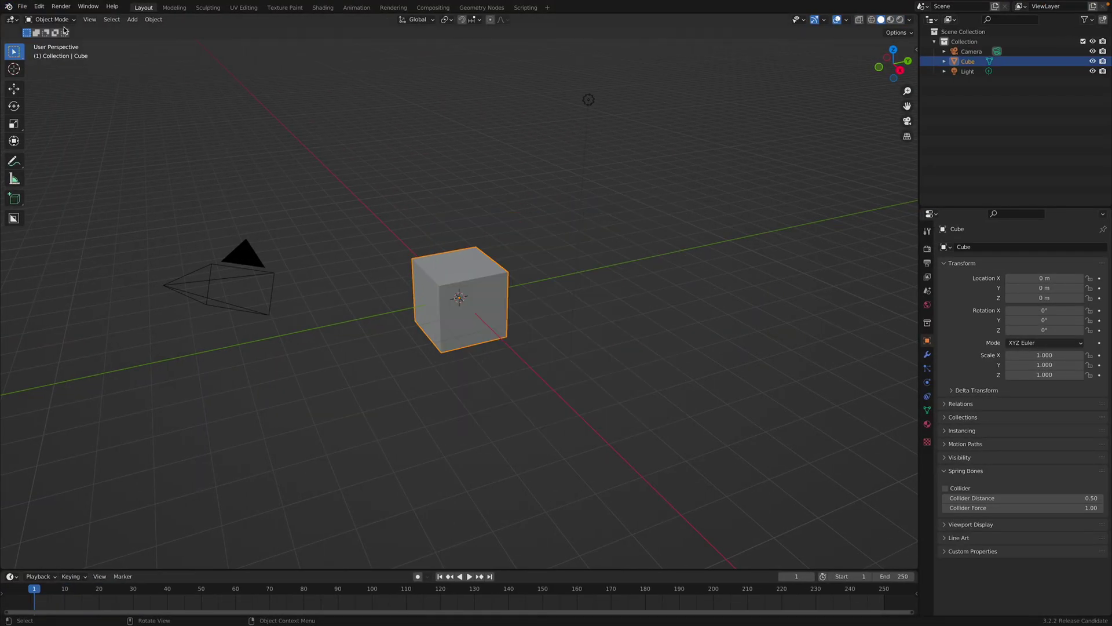
pyautogui.click(39, 7)
pyautogui.click(81, 158)
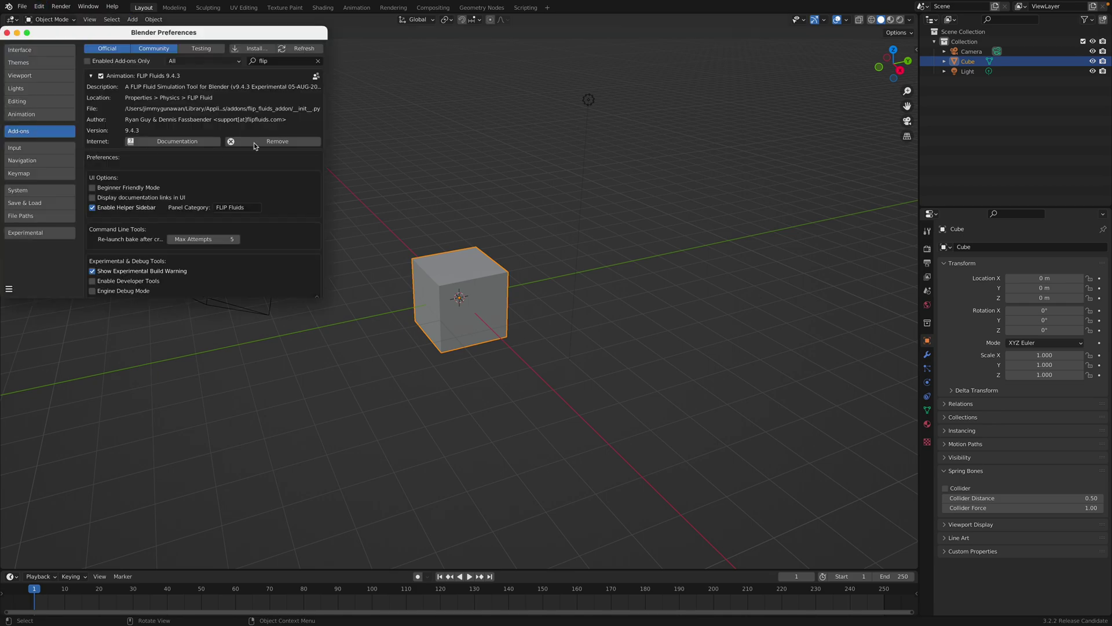
pyautogui.click(297, 60)
pyautogui.moveTo(248, 35); pyautogui.dragTo(359, 51)
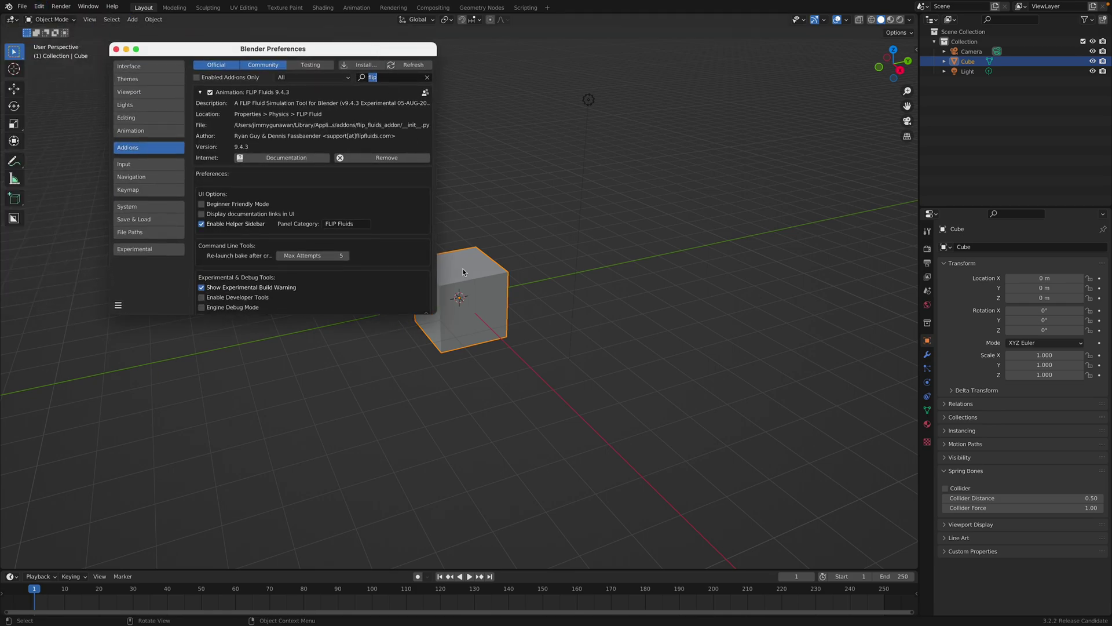
pyautogui.moveTo(452, 339); pyautogui.dragTo(602, 490)
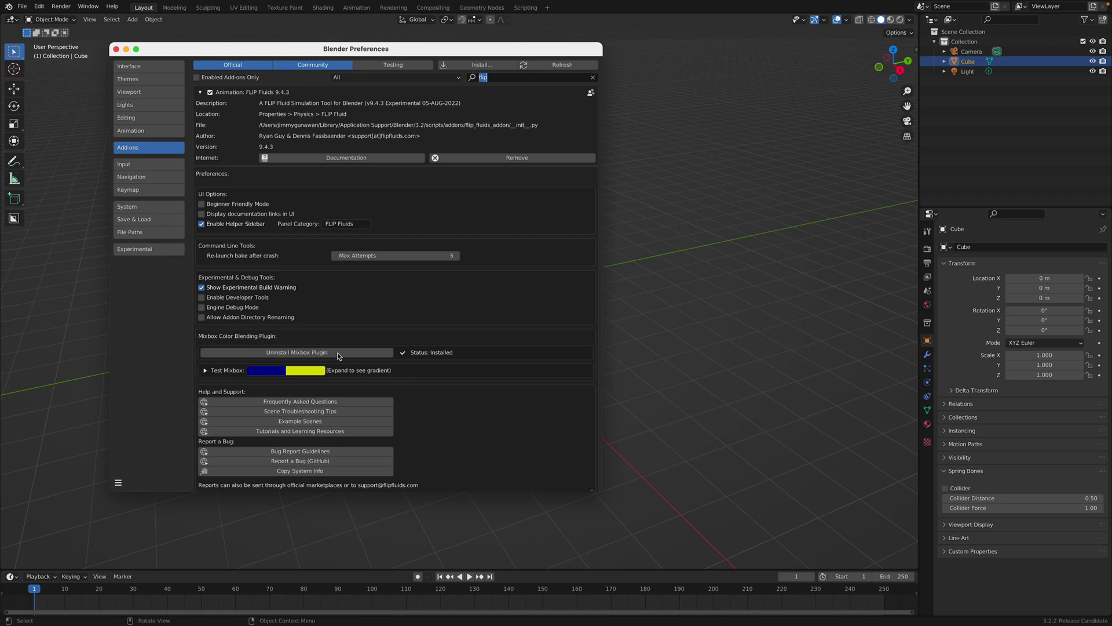
# Step: Expand Test Mixbox and make a first pass at both gradient colours
pyautogui.click(206, 371)
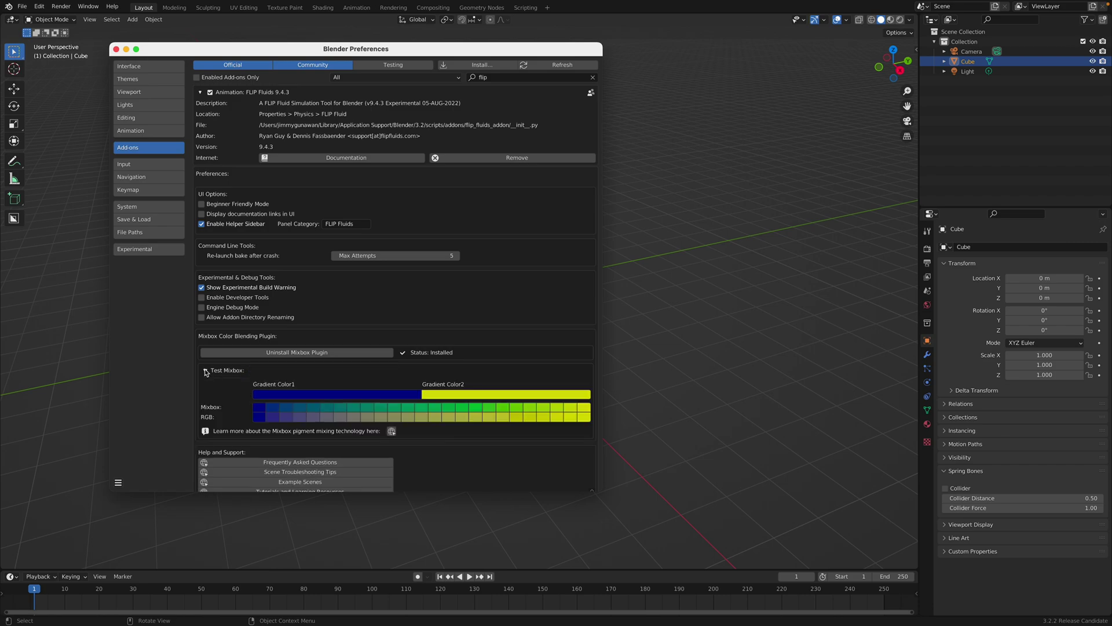
pyautogui.scroll(-3, 348, 309)
pyautogui.click(349, 316)
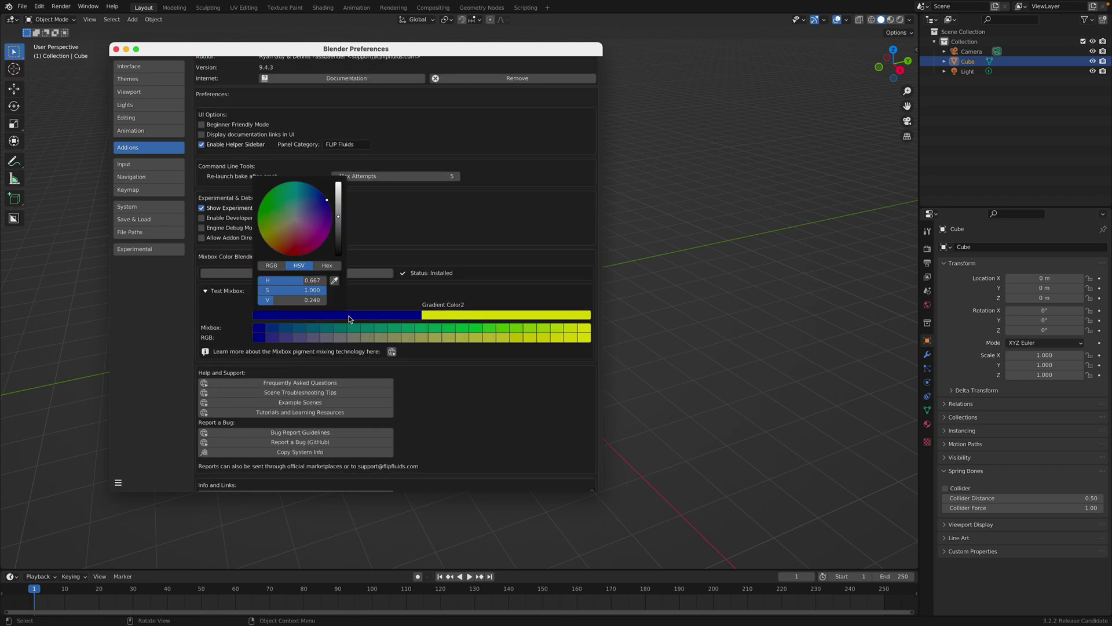
pyautogui.moveTo(325, 251); pyautogui.dragTo(282, 214)
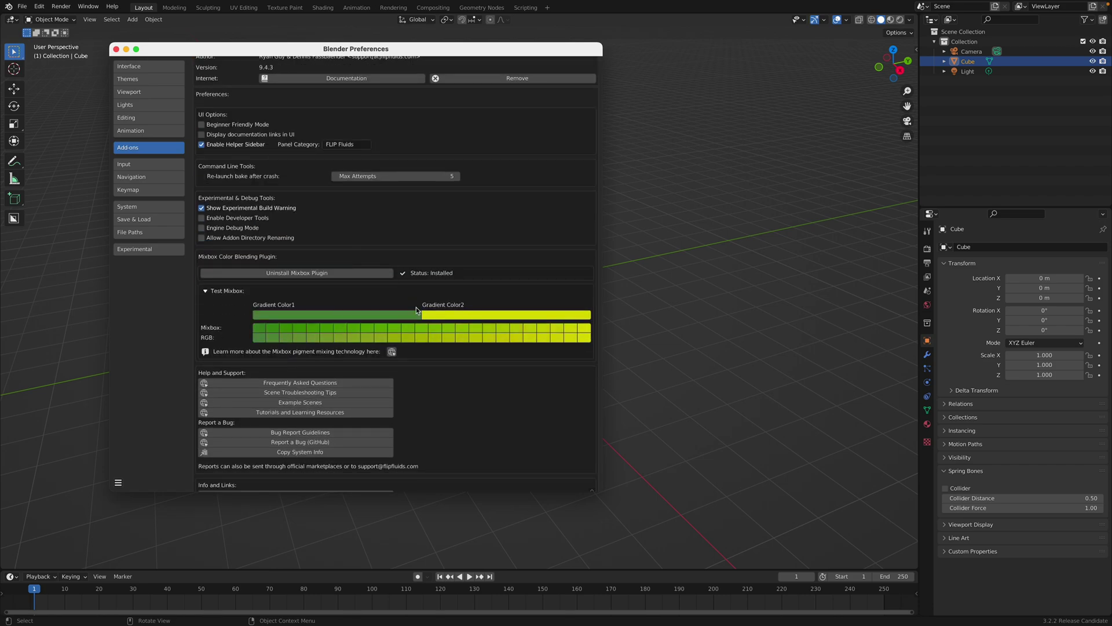
pyautogui.click(450, 314)
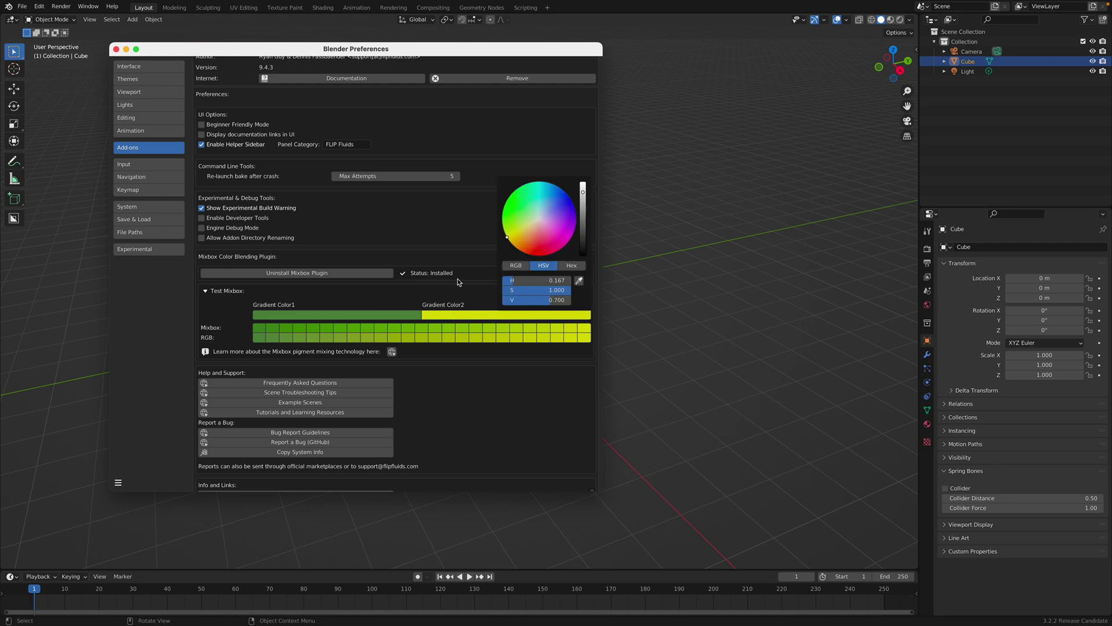
pyautogui.click(497, 318)
pyautogui.moveTo(555, 235); pyautogui.dragTo(553, 209)
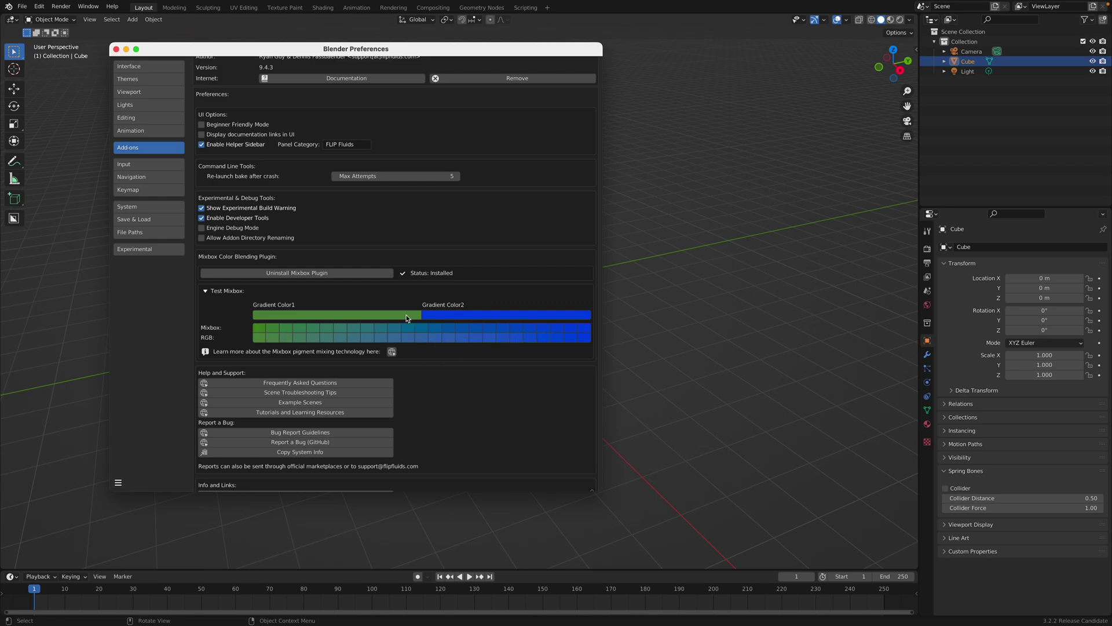
# Step: Set Gradient Color1 to green and Gradient Color2 to orange
pyautogui.click(340, 311)
pyautogui.moveTo(312, 234); pyautogui.dragTo(276, 187)
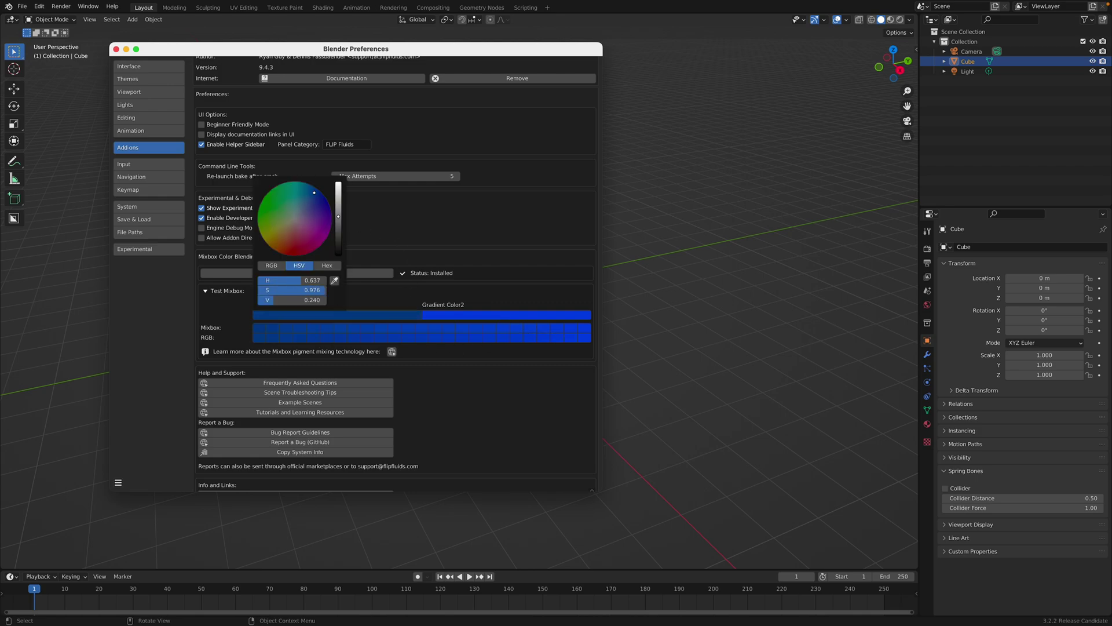
pyautogui.click(451, 315)
pyautogui.moveTo(513, 230); pyautogui.dragTo(522, 243)
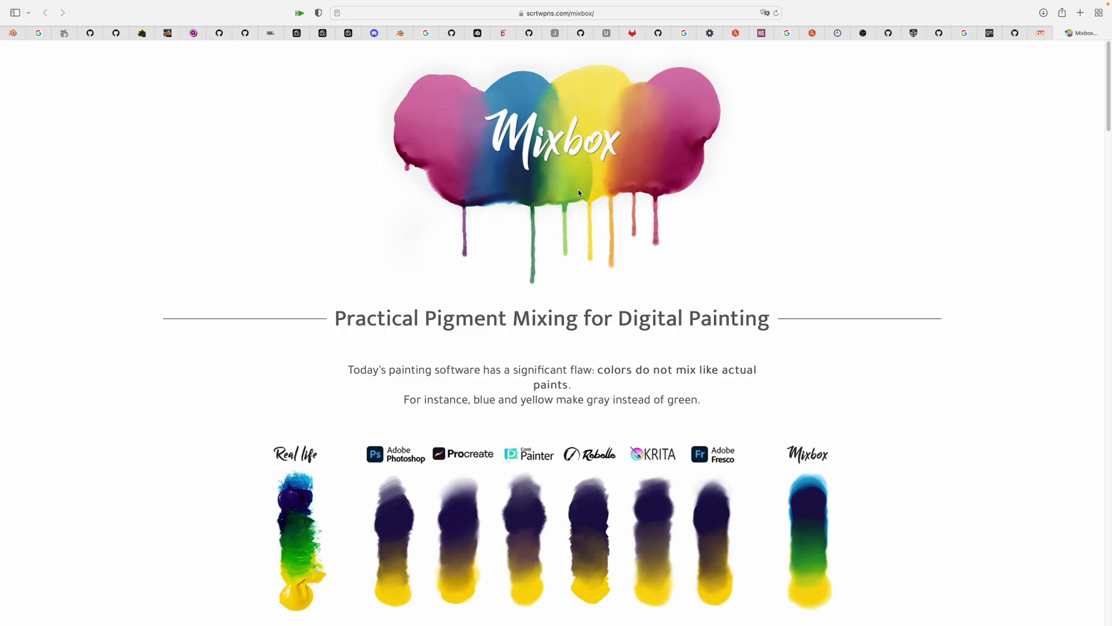
pyautogui.scroll(-5, 412, 355)
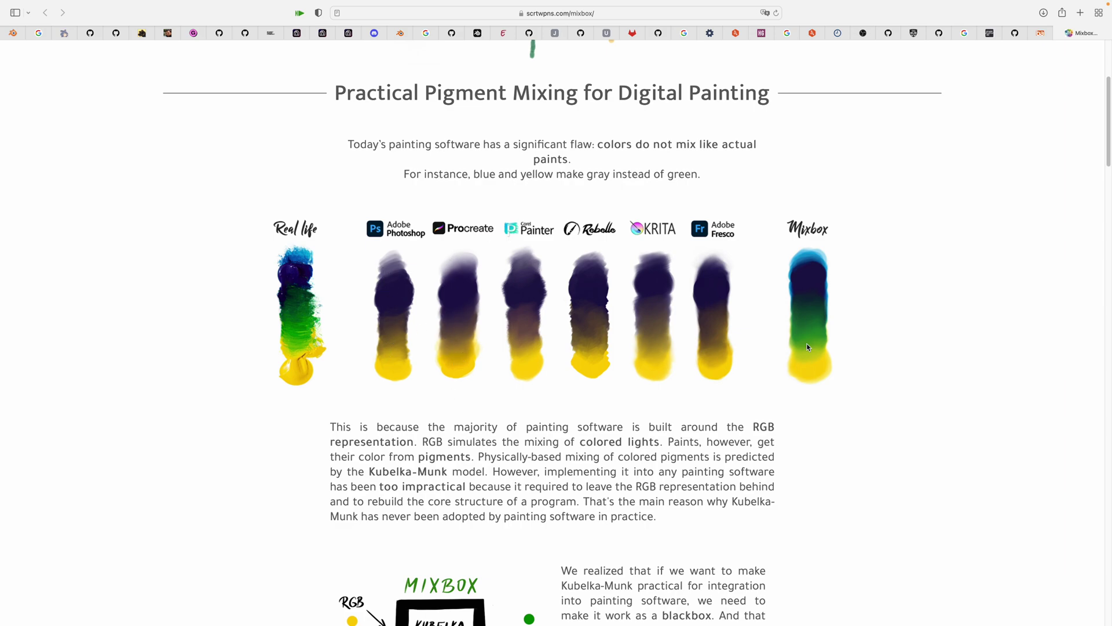
pyautogui.scroll(-4, 811, 346)
pyautogui.scroll(-5, 808, 397)
pyautogui.scroll(-4, 808, 398)
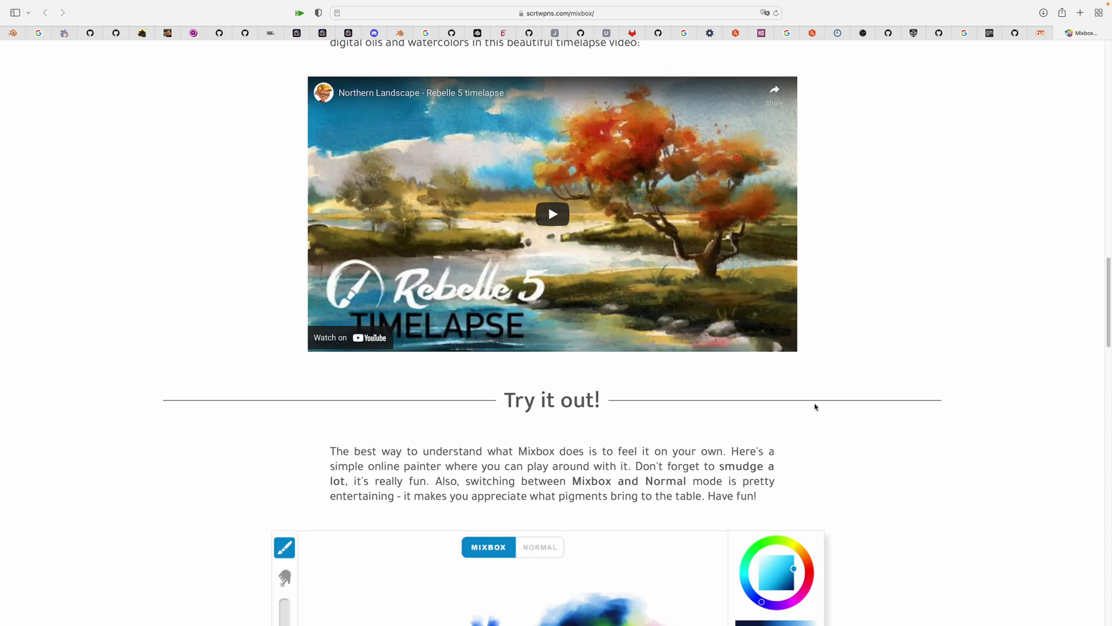
pyautogui.scroll(15, 817, 354)
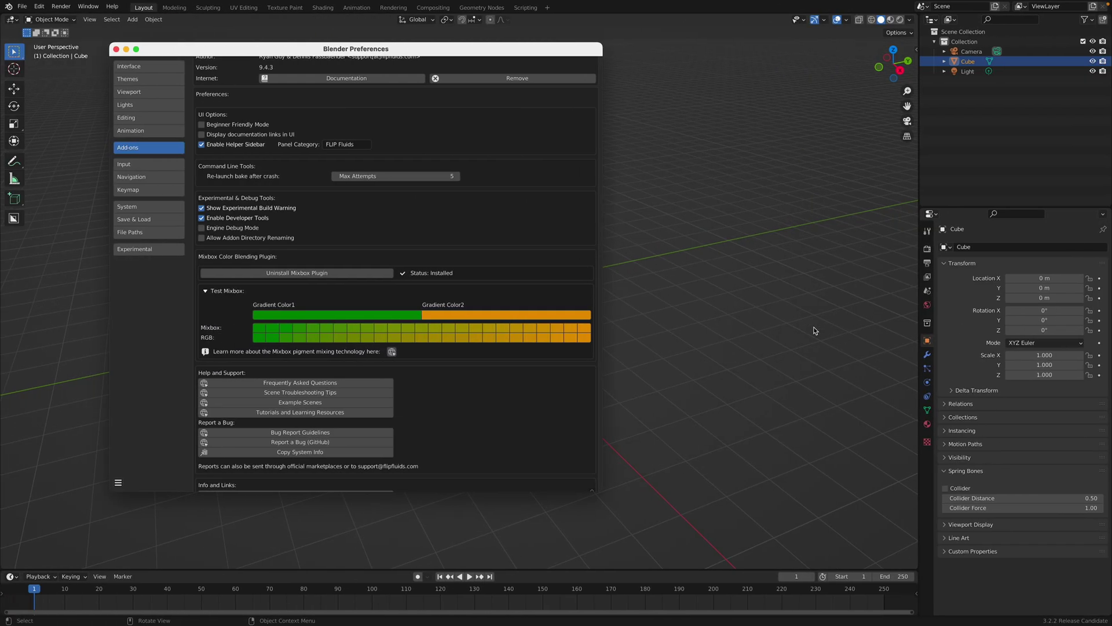
# Step: Close Preferences and reselect the default cube
pyautogui.click(118, 51)
pyautogui.moveTo(280, 203)
pyautogui.mouseDown(button='middle')
pyautogui.moveTo(453, 243)
pyautogui.moveTo(473, 261)
pyautogui.mouseUp(button='middle')
pyautogui.click(618, 84)
pyautogui.click(458, 264)
pyautogui.scroll(3, 458, 268)
# Step: Save the scene as mixingfluid_001.blend in the _FLIPFLUID_MIX folder
pyautogui.hotkey('ctrl', 's')
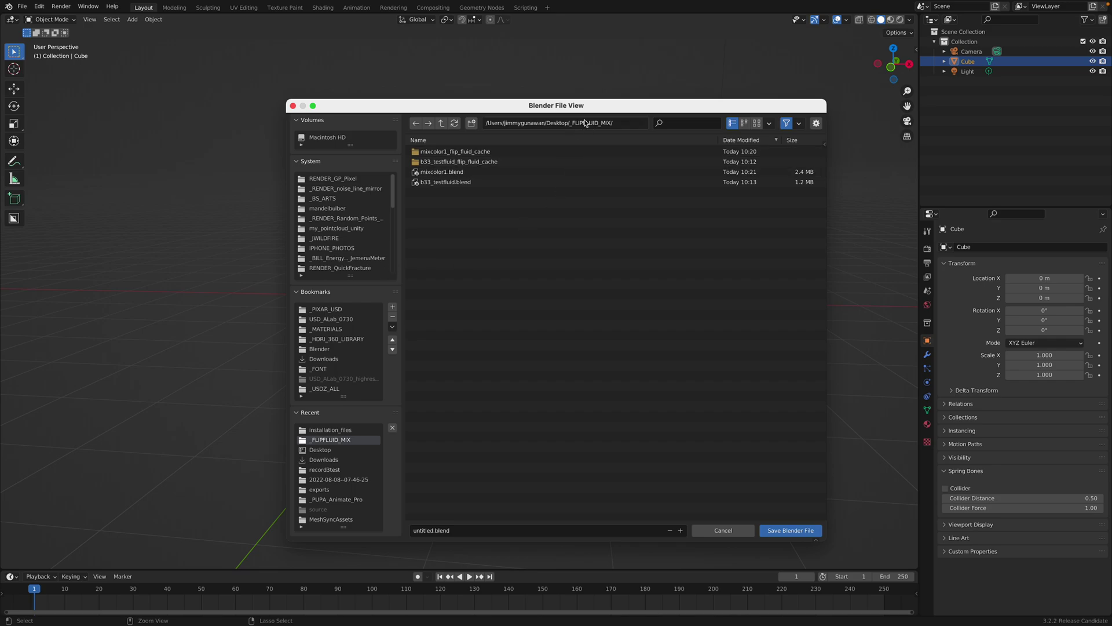
pyautogui.click(427, 531)
pyautogui.write('mixing')
pyautogui.write('fluid_')
pyautogui.write('001')
pyautogui.press('Return')
pyautogui.press('Return')
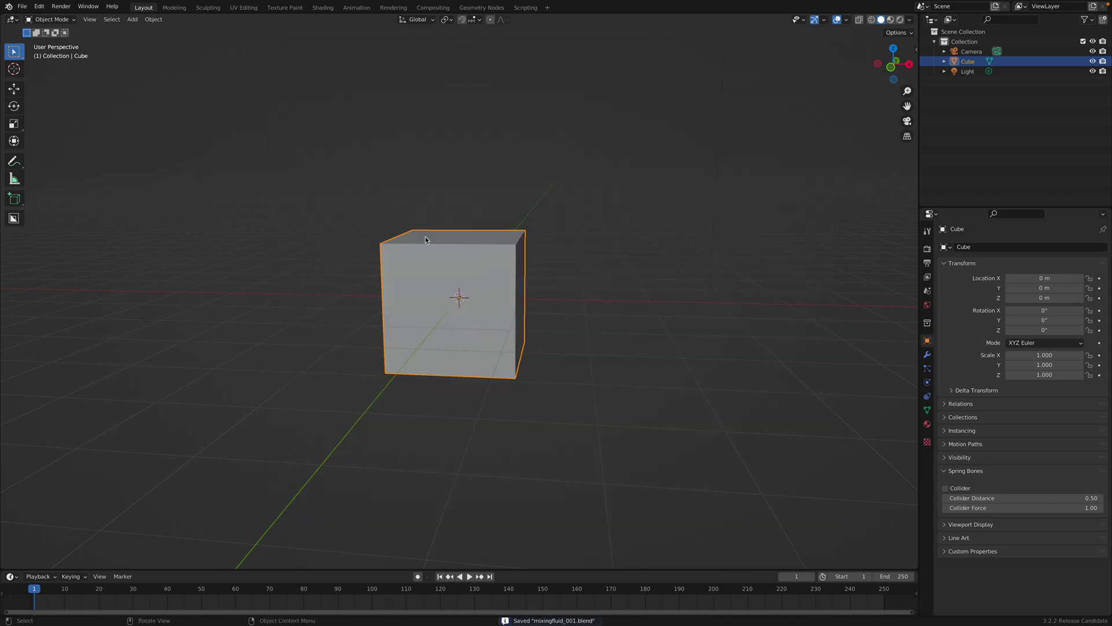
# Step: Raise the cube along Z and stretch it along X to 2.669
pyautogui.click(884, 71)
pyautogui.press('g')
pyautogui.press('z')
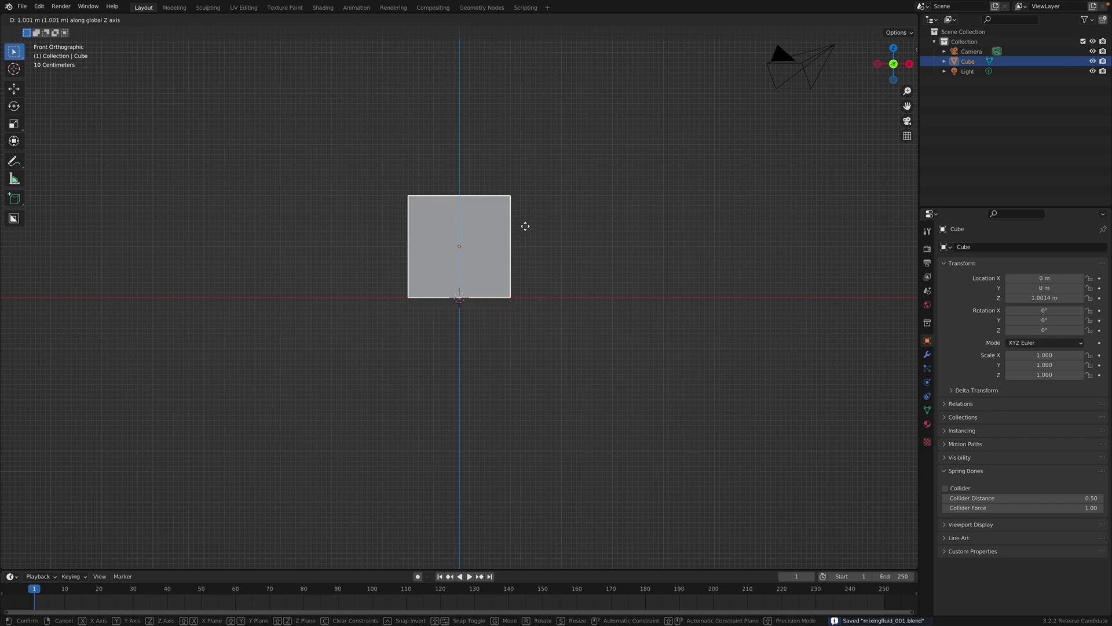
pyautogui.click(524, 232)
pyautogui.moveTo(568, 269); pyautogui.dragTo(536, 313, button='middle')
pyautogui.press('s')
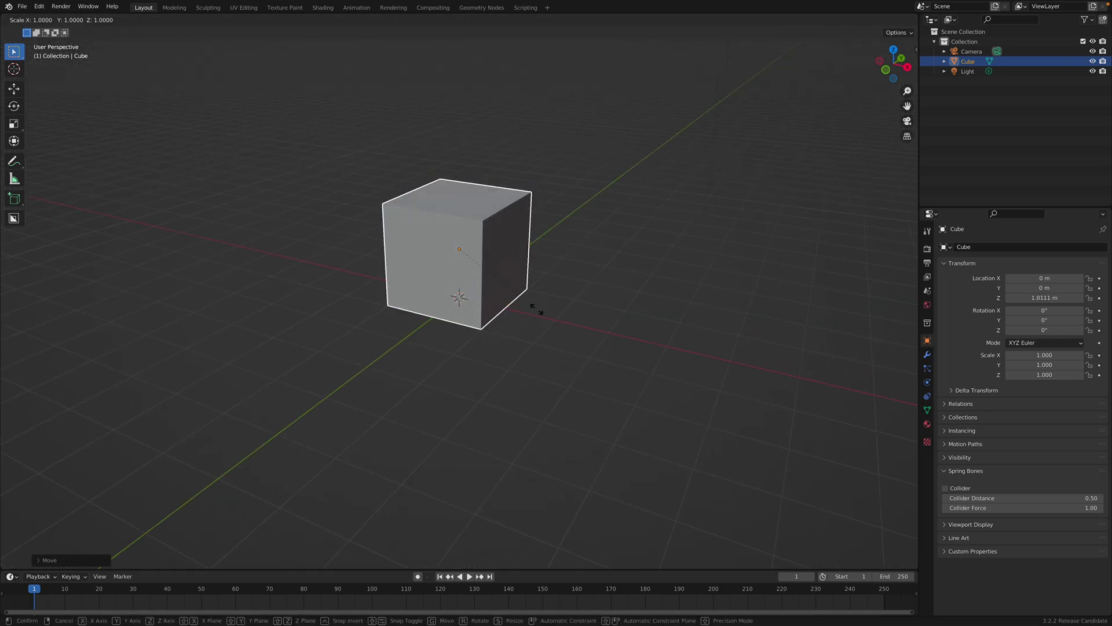
pyautogui.press('x')
pyautogui.click(693, 357)
# Step: Save the file and show a widened FLIP Fluids sidebar panel
pyautogui.moveTo(693, 356)
pyautogui.mouseDown(button='middle')
pyautogui.moveTo(579, 210)
pyautogui.moveTo(609, 217)
pyautogui.mouseUp(button='middle')
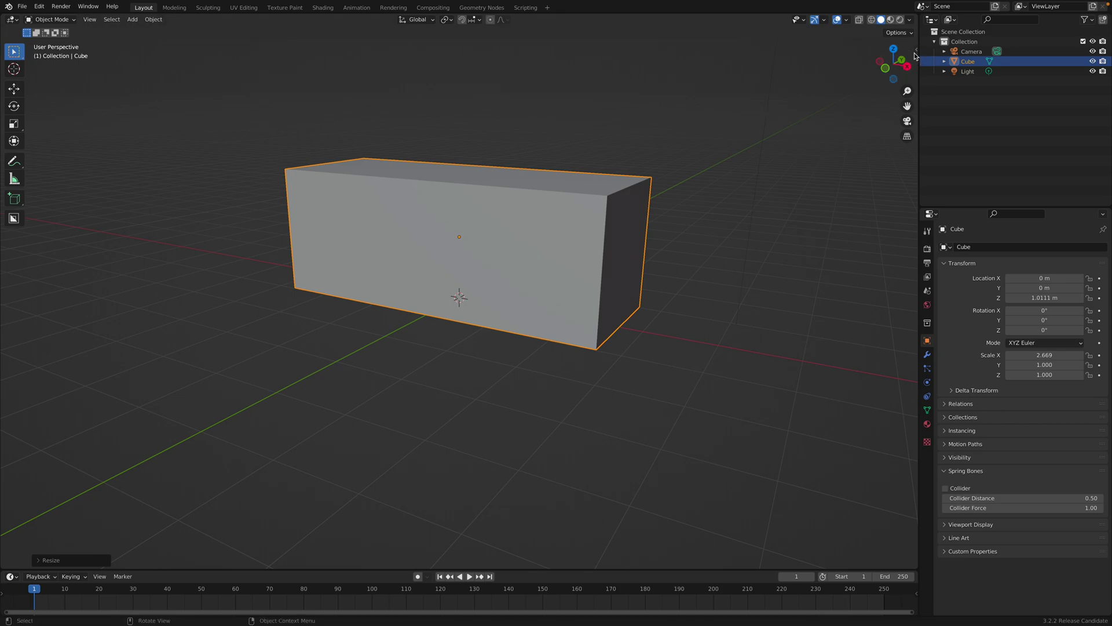
pyautogui.click(914, 52)
pyautogui.moveTo(666, 132); pyautogui.dragTo(671, 162, button='middle')
pyautogui.hotkey('ctrl', 's')
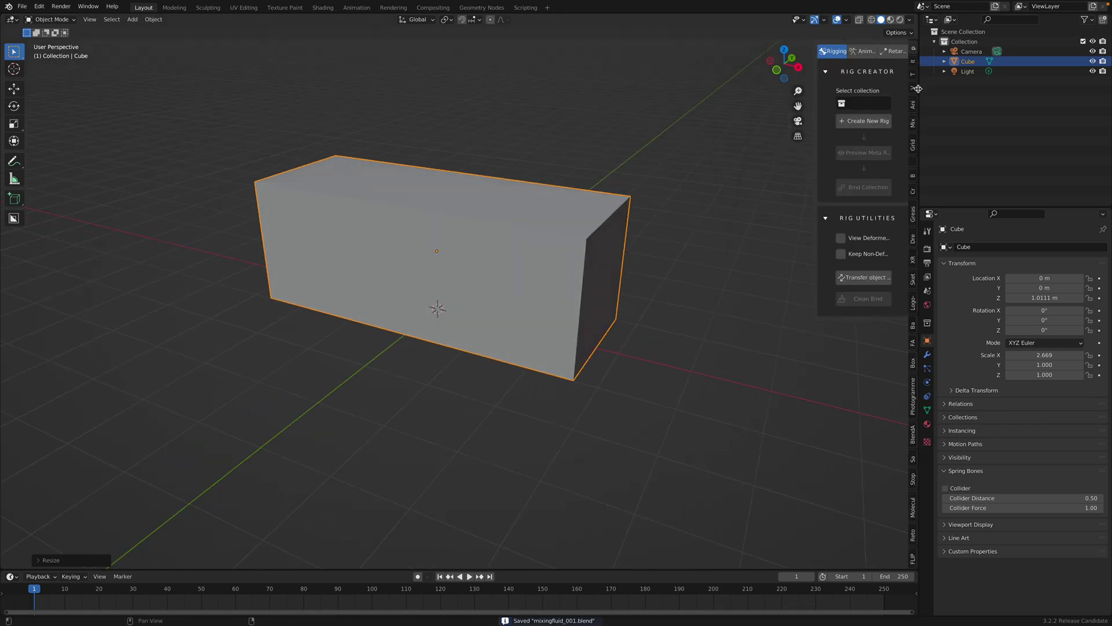
pyautogui.click(911, 553)
pyautogui.moveTo(834, 260); pyautogui.dragTo(818, 212, button='middle')
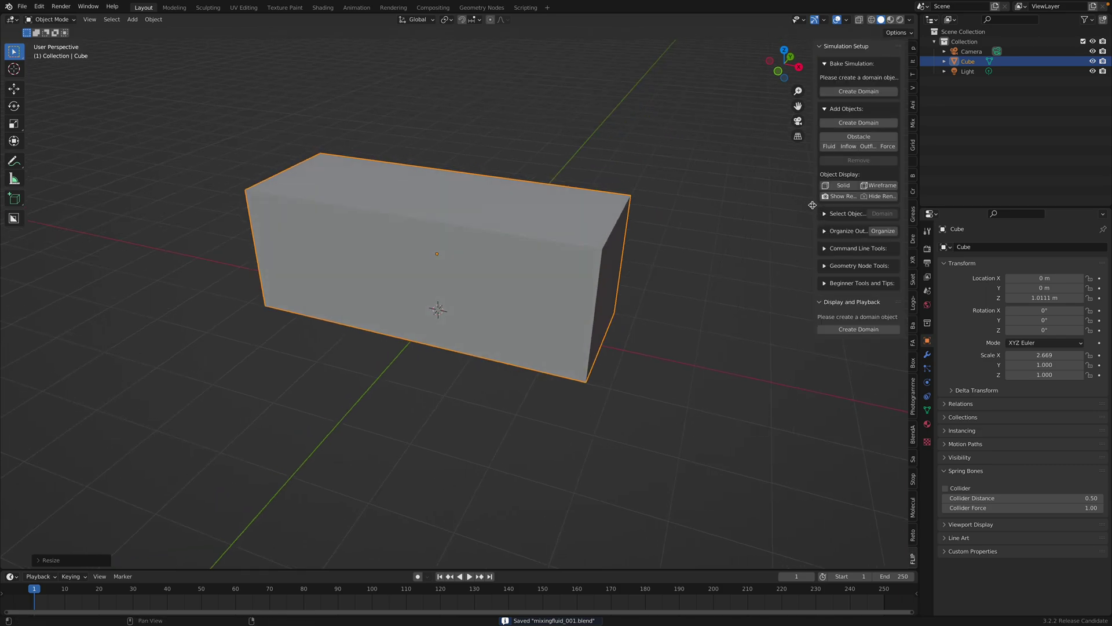
pyautogui.moveTo(812, 206); pyautogui.dragTo(750, 205)
# Step: Make the long box the FLIP fluid domain and save
pyautogui.click(800, 89)
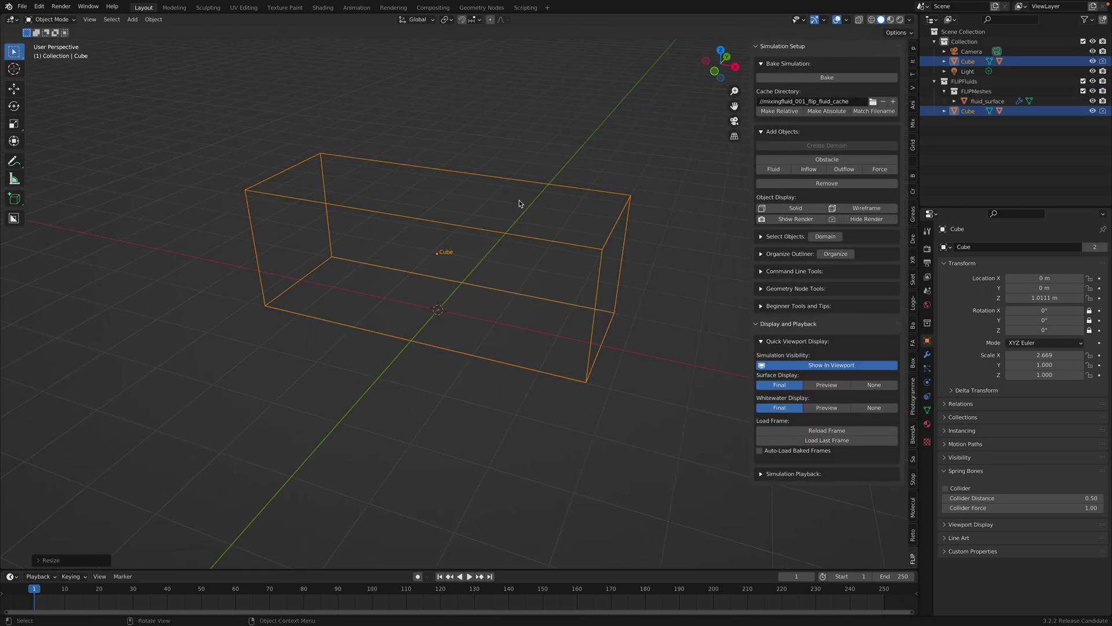
pyautogui.moveTo(519, 204); pyautogui.dragTo(504, 236, button='middle')
pyautogui.hotkey('ctrl', 's')
# Step: Add a monkey head, move it up, then delete it
pyautogui.hotkey('shift', 'a')
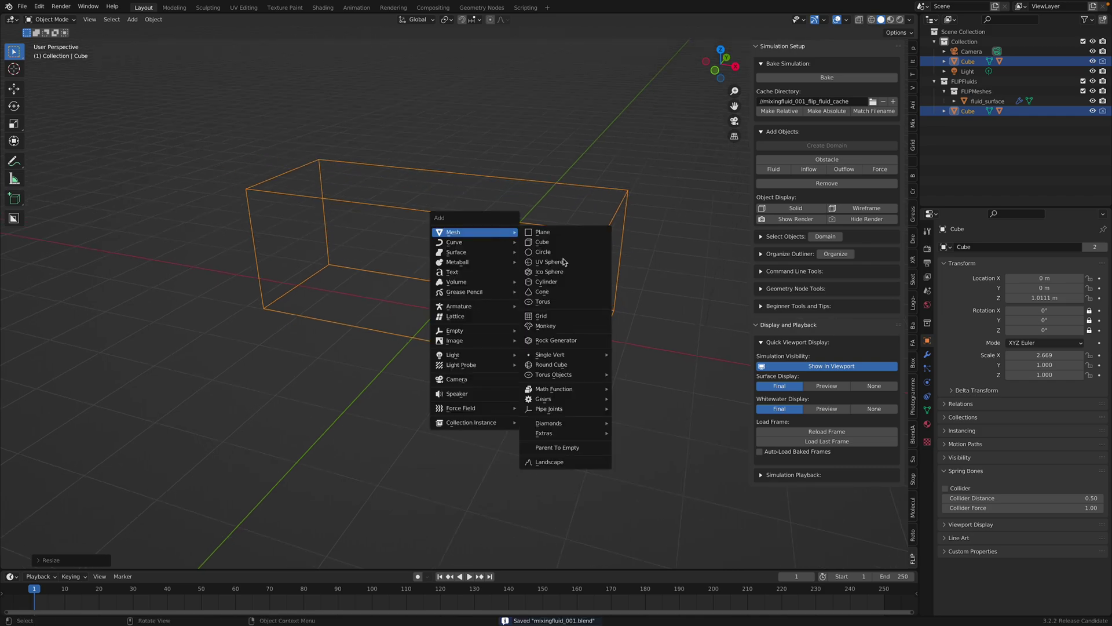
pyautogui.click(565, 325)
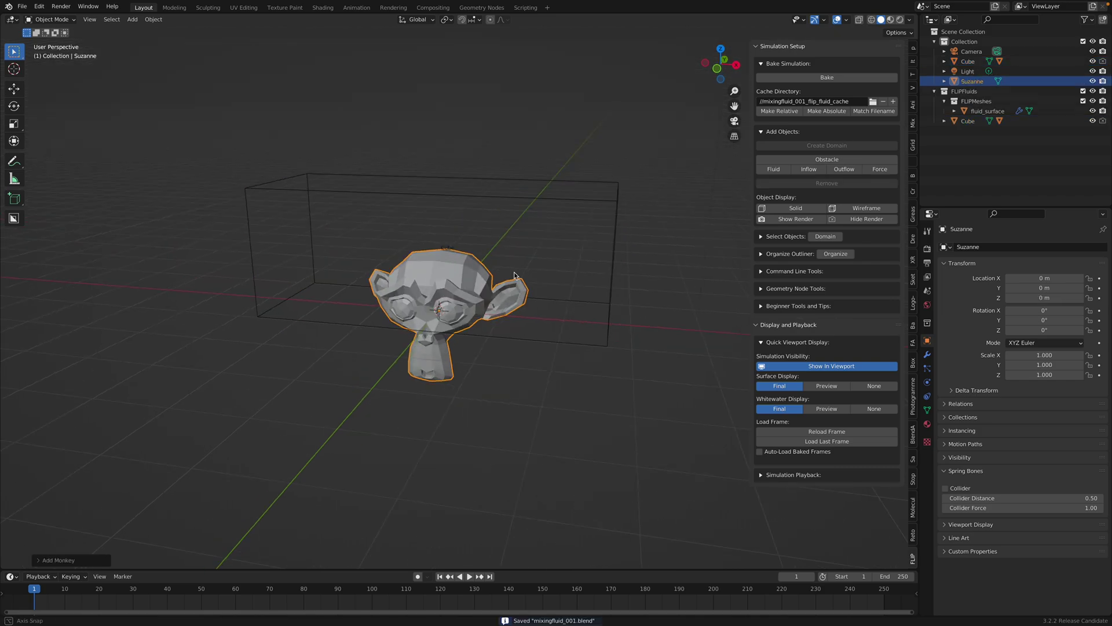
pyautogui.press('g')
pyautogui.click(516, 223)
pyautogui.moveTo(516, 222)
pyautogui.mouseDown(button='middle')
pyautogui.moveTo(533, 241)
pyautogui.moveTo(468, 285)
pyautogui.mouseUp(button='middle')
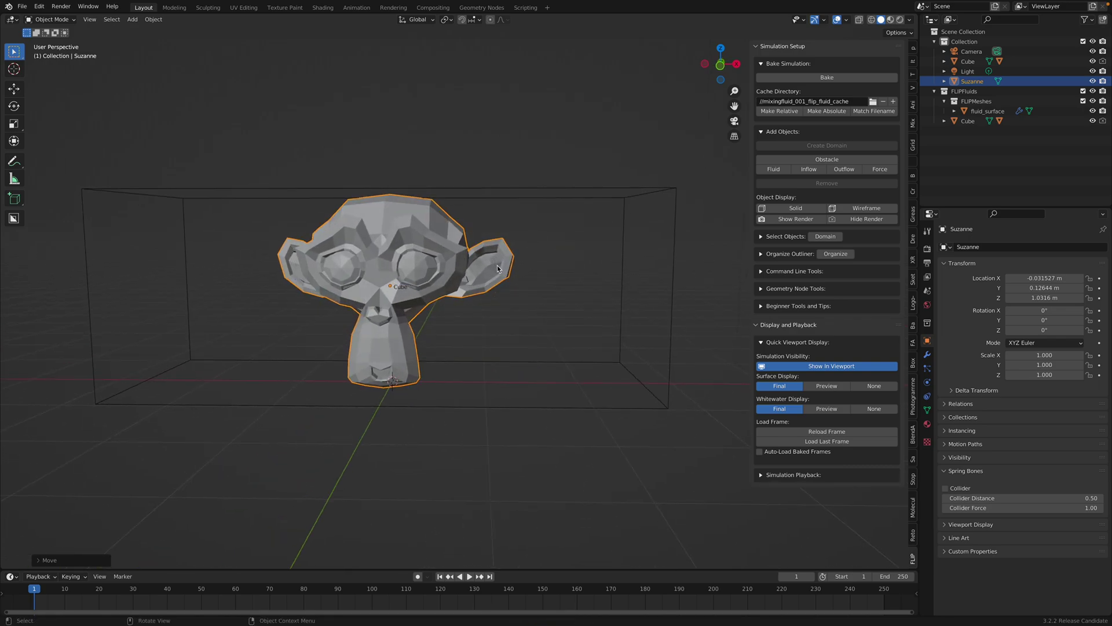
pyautogui.press('x')
pyautogui.click(448, 267)
# Step: Add an icosphere on the domain's left and scale it to 0.54
pyautogui.hotkey('shift', 'a')
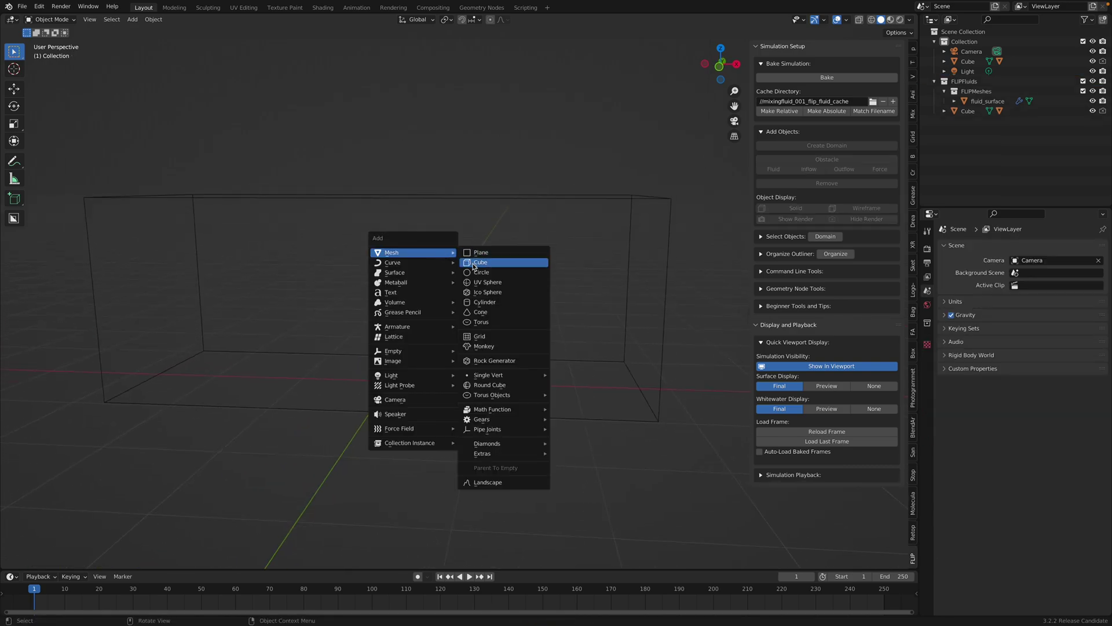
pyautogui.click(487, 291)
pyautogui.press('g')
pyautogui.click(293, 300)
pyautogui.press('s')
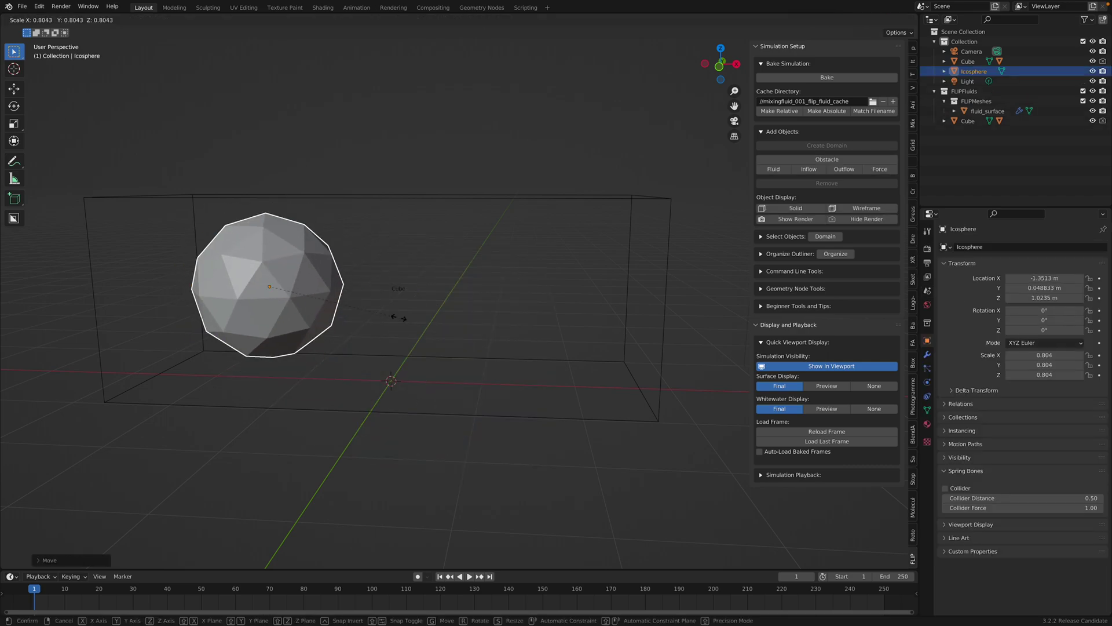
pyautogui.click(360, 305)
pyautogui.moveTo(360, 304)
pyautogui.mouseDown(button='middle')
pyautogui.moveTo(368, 368)
pyautogui.moveTo(355, 348)
pyautogui.mouseUp(button='middle')
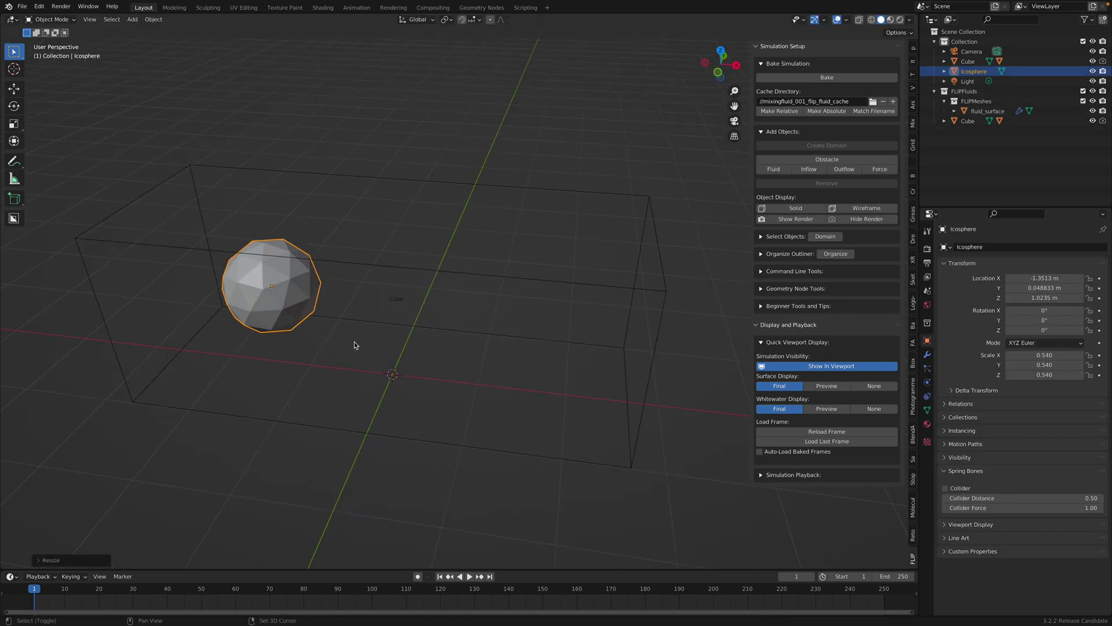
# Step: Duplicate the icosphere and place the copy on the domain's right
pyautogui.hotkey('shift', 'd')
pyautogui.click(573, 369)
pyautogui.moveTo(574, 370); pyautogui.dragTo(541, 298, button='middle')
pyautogui.press('g')
pyautogui.click(531, 318)
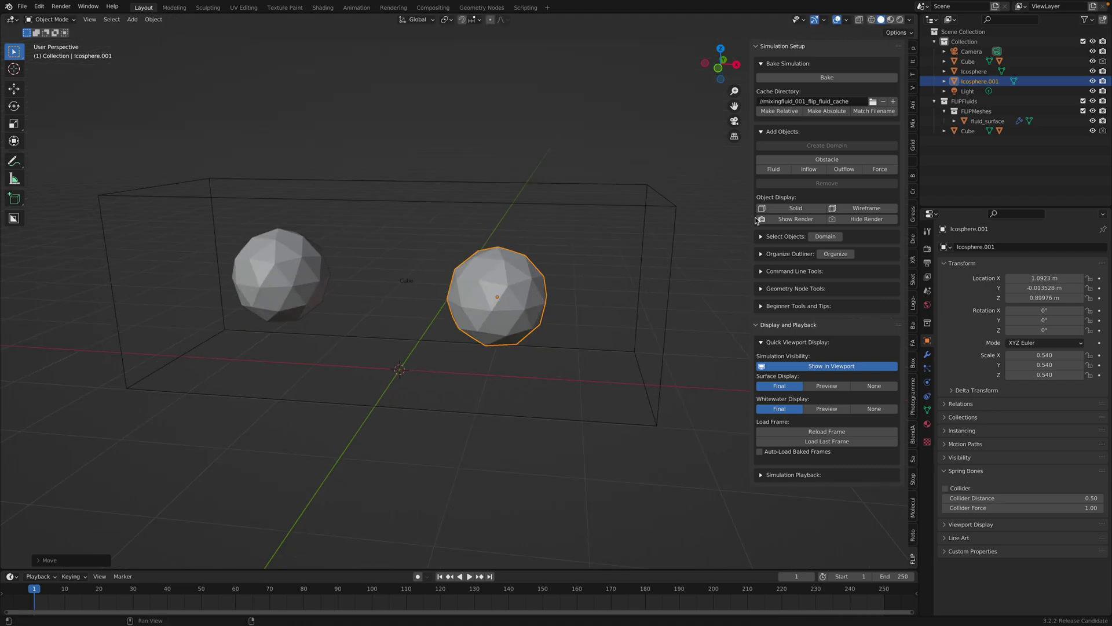
# Step: Make both icospheres fluid objects, save, and reselect the domain box
pyautogui.click(773, 169)
pyautogui.click(321, 254)
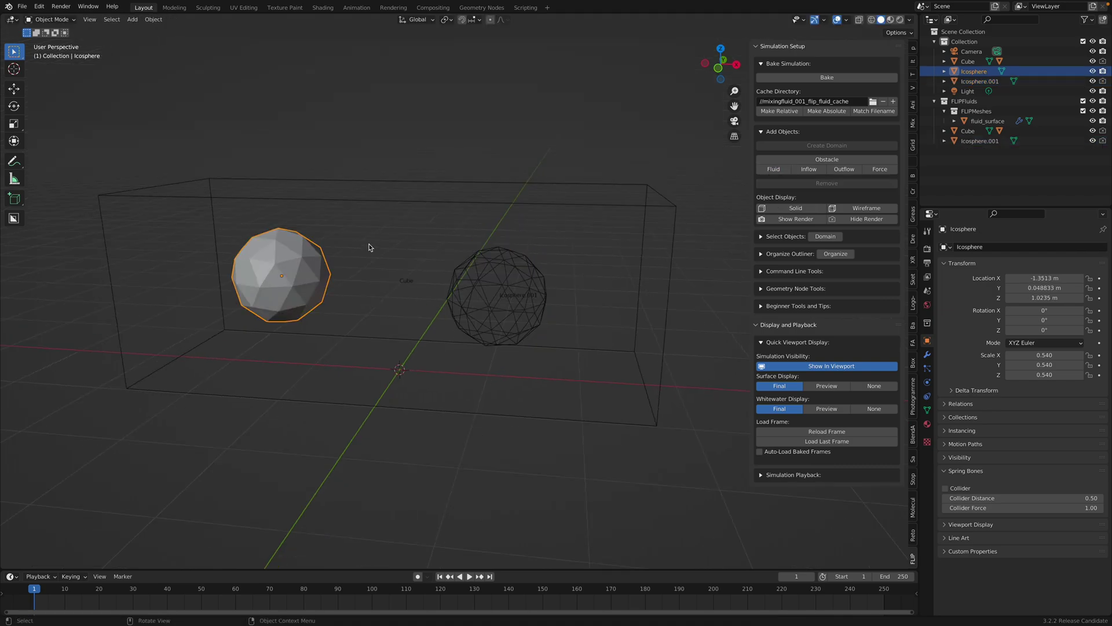
pyautogui.click(774, 168)
pyautogui.moveTo(579, 196)
pyautogui.mouseDown(button='middle')
pyautogui.moveTo(581, 237)
pyautogui.moveTo(582, 225)
pyautogui.mouseUp(button='middle')
pyautogui.hotkey('ctrl', 's')
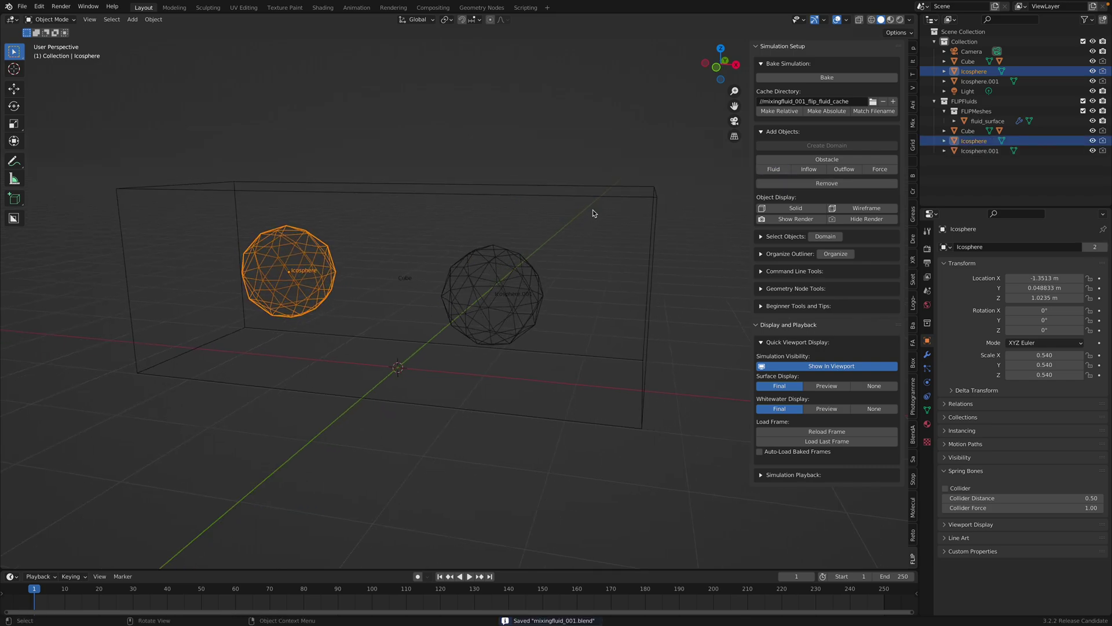
pyautogui.click(603, 199)
pyautogui.moveTo(620, 249); pyautogui.dragTo(546, 174, button='middle')
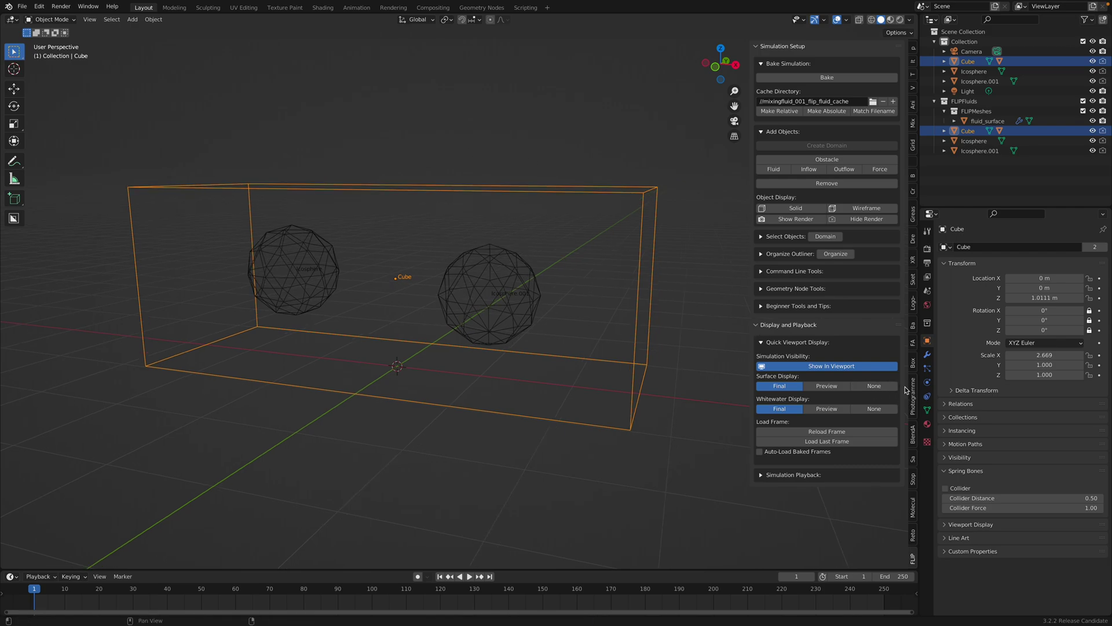
# Step: In the Cube's FLIP Fluid Surface physics, check Color Attributes and Enable Mixing (Mixbox)
pyautogui.click(927, 397)
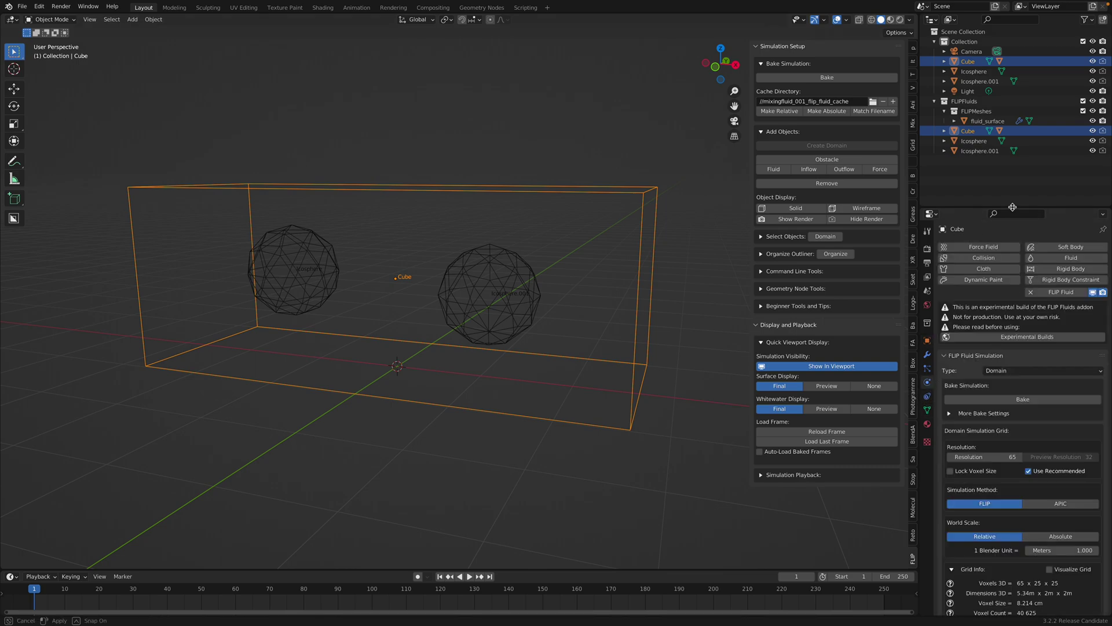
pyautogui.moveTo(1015, 209); pyautogui.dragTo(1014, 123)
pyautogui.scroll(-4, 1030, 478)
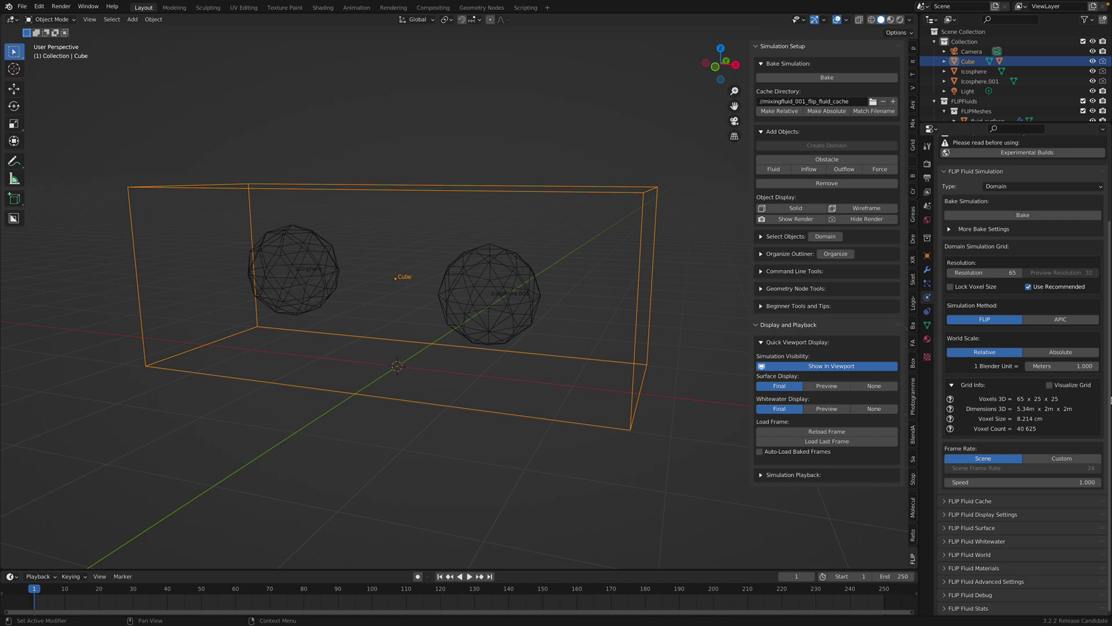
pyautogui.click(973, 527)
pyautogui.scroll(-6, 995, 530)
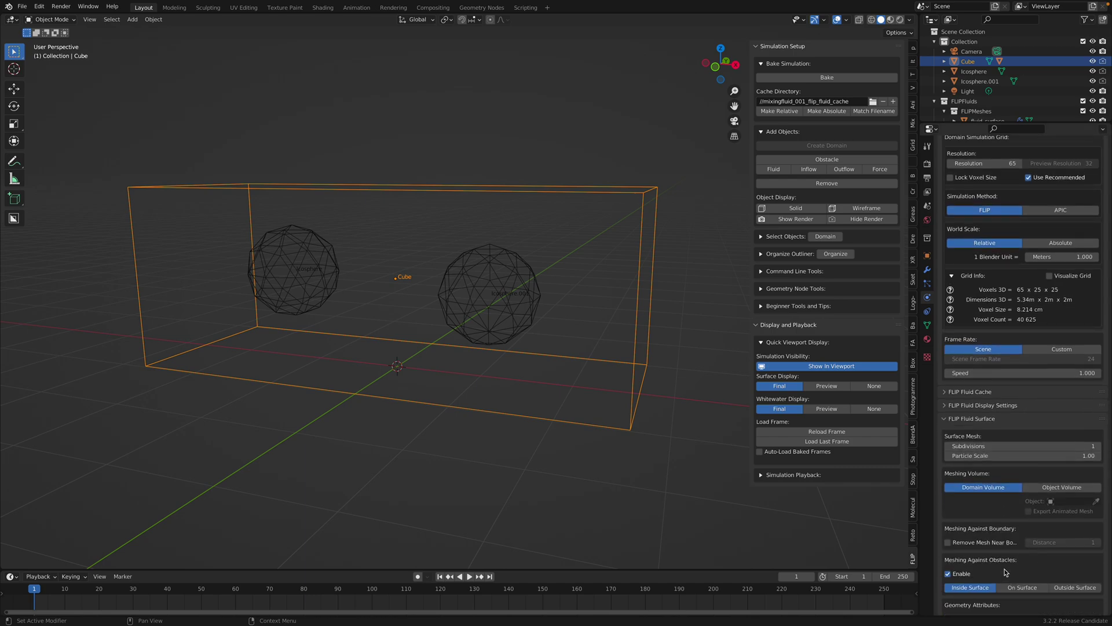
pyautogui.scroll(-3, 995, 417)
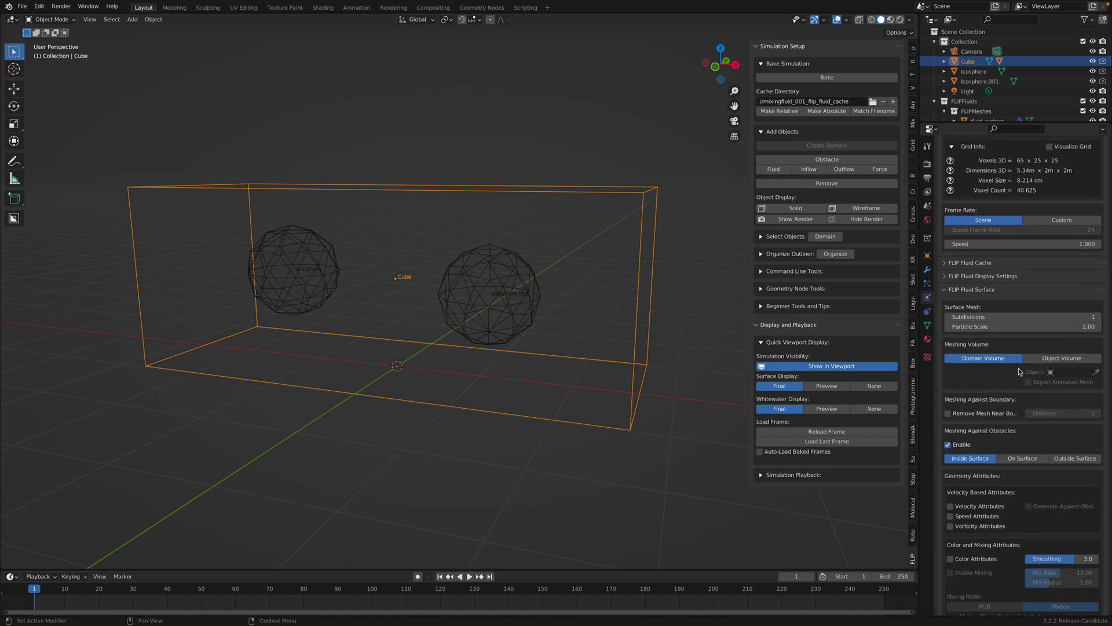
pyautogui.scroll(-2, 1011, 383)
pyautogui.scroll(-2, 1008, 444)
pyautogui.scroll(-2, 1013, 486)
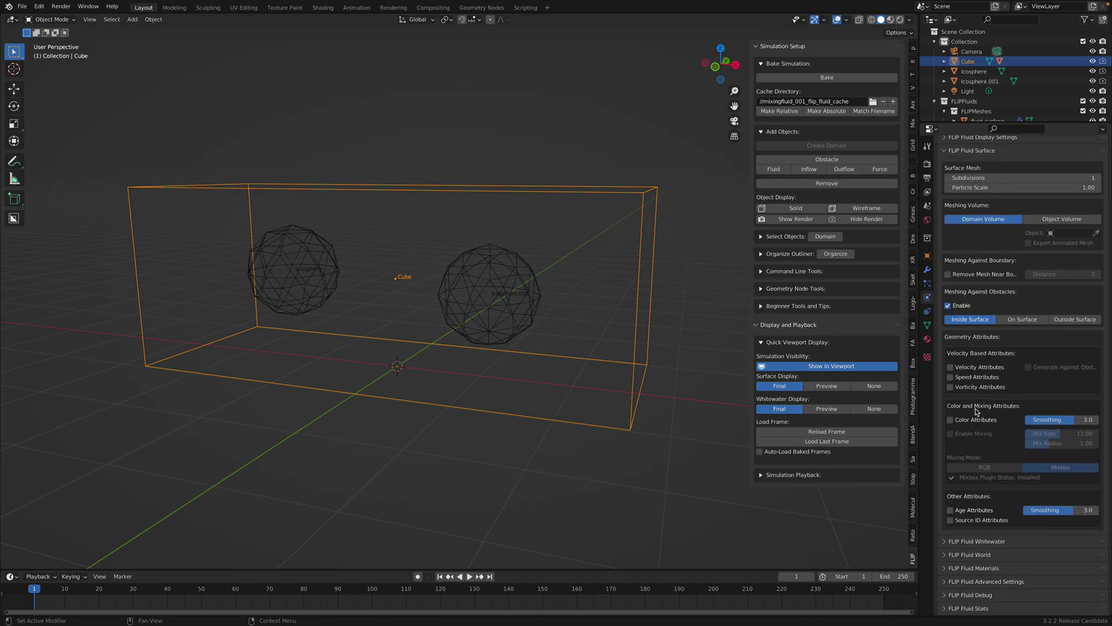
pyautogui.click(536, 278)
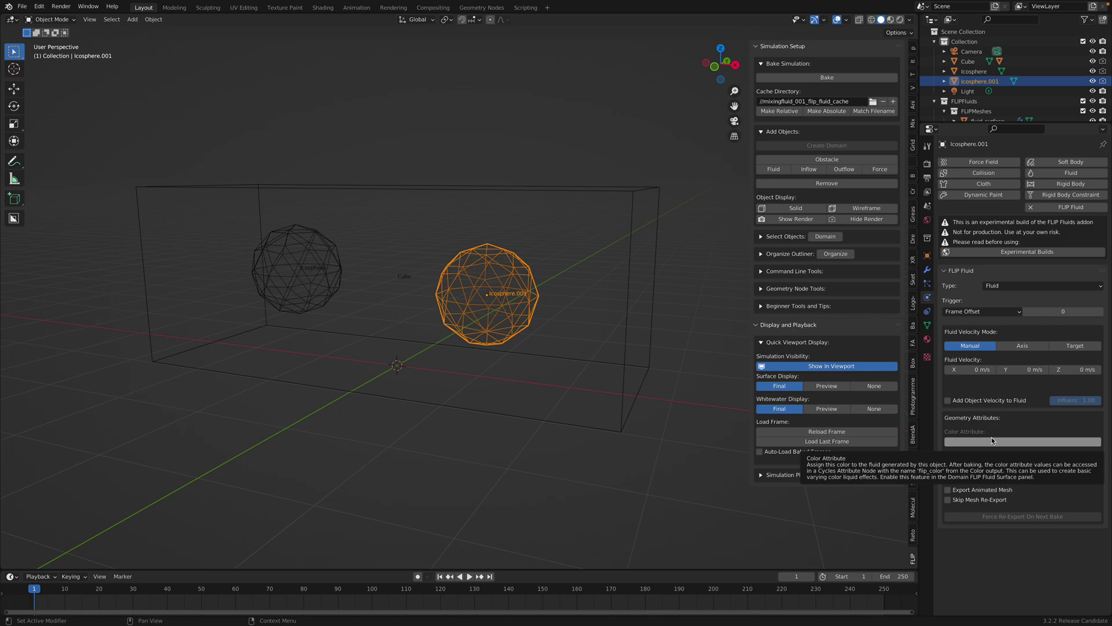
pyautogui.click(641, 197)
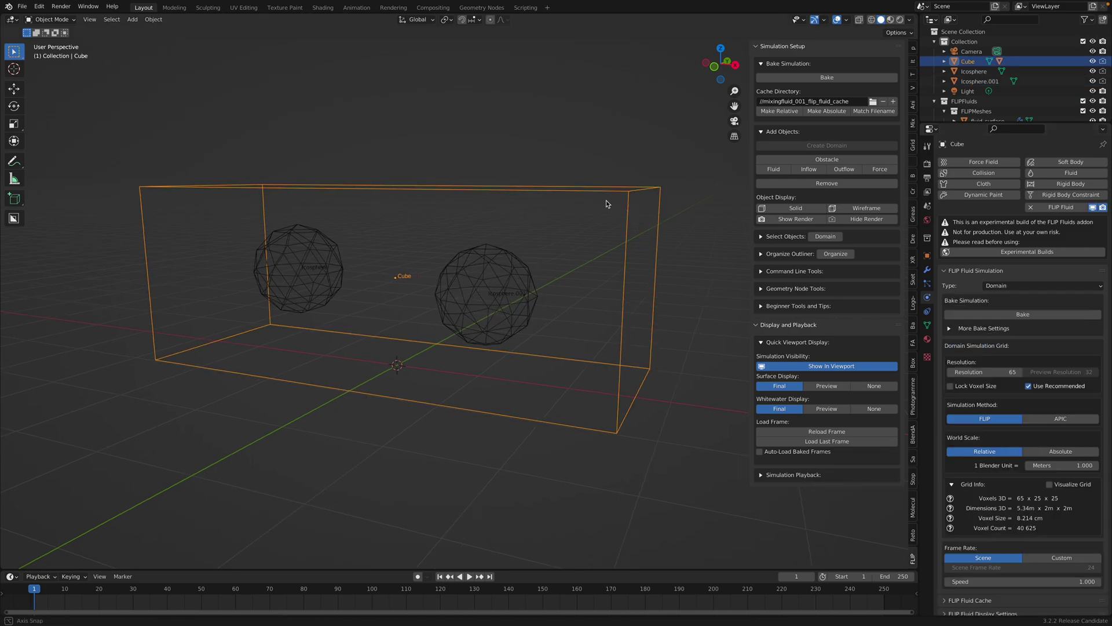
pyautogui.scroll(-3, 991, 397)
pyautogui.scroll(-3, 991, 398)
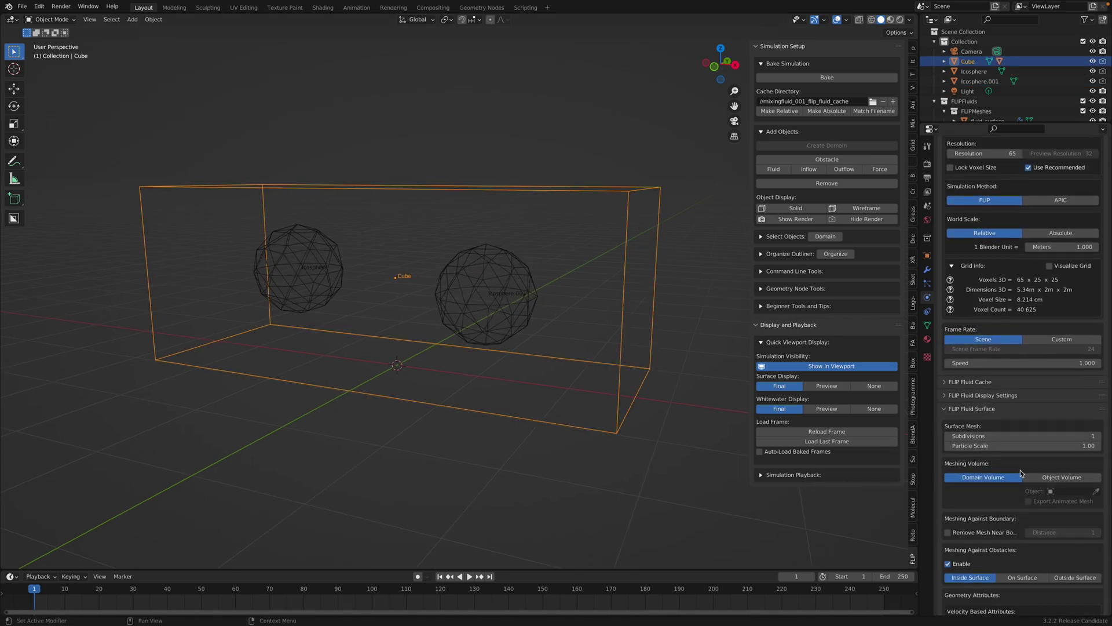
pyautogui.scroll(-3, 991, 398)
pyautogui.scroll(-3, 990, 397)
pyautogui.scroll(-3, 982, 261)
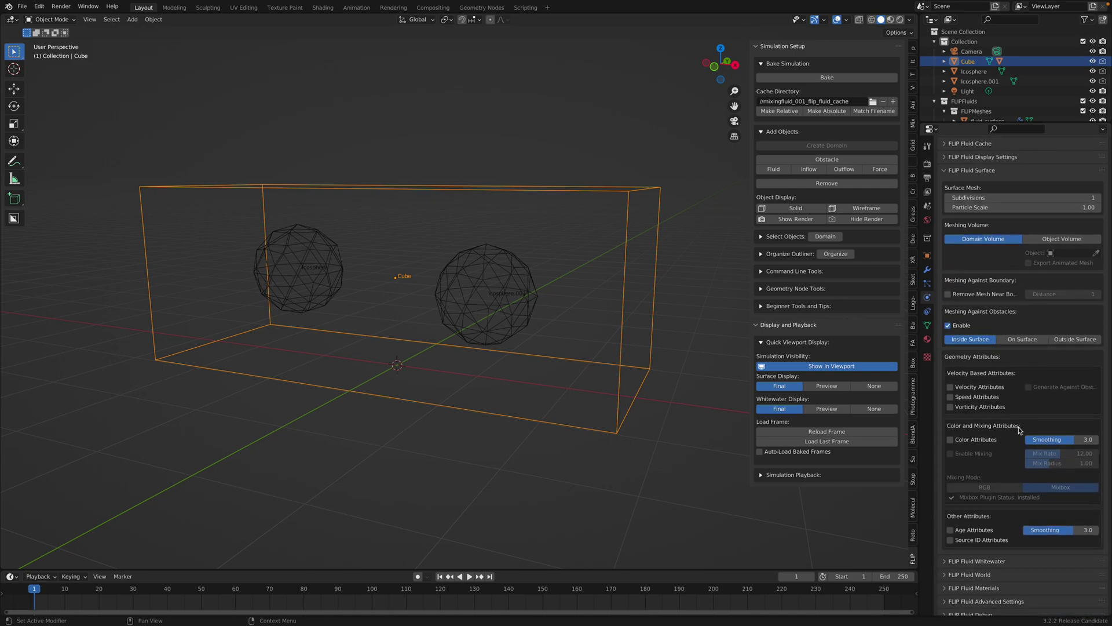
pyautogui.click(951, 420)
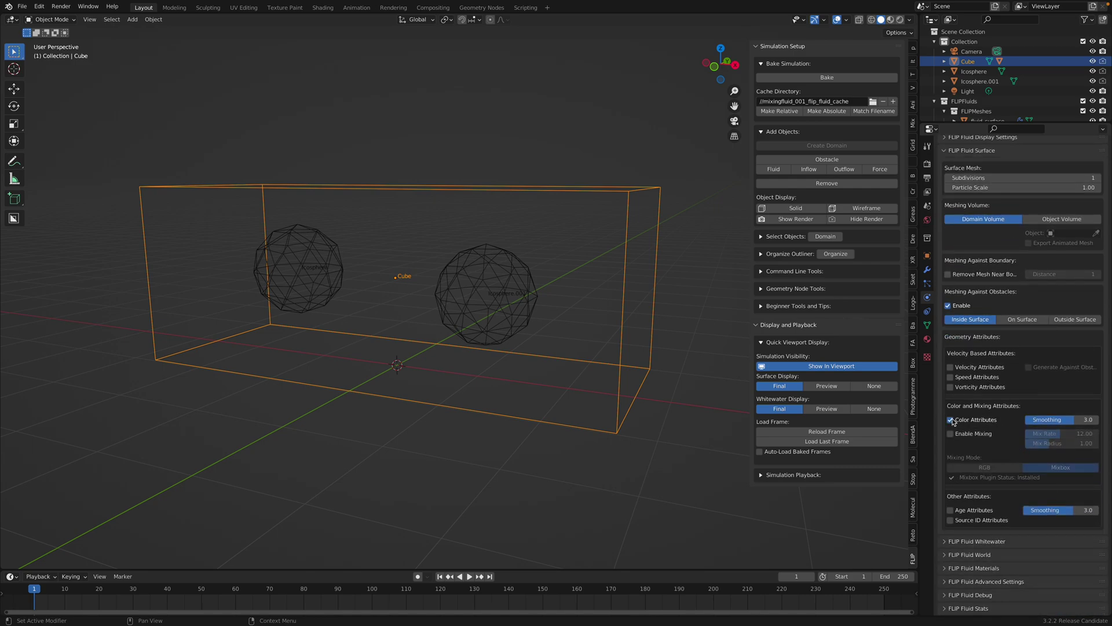
pyautogui.click(951, 434)
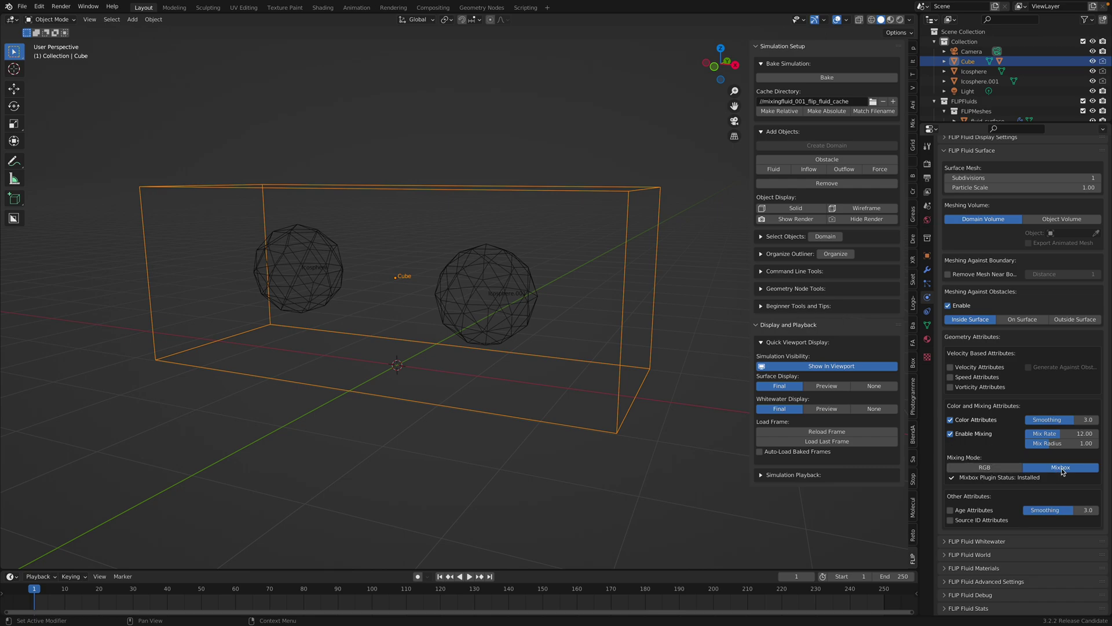
# Step: Set Icosphere.001's fluid colour to orange-yellow
pyautogui.moveTo(563, 380); pyautogui.dragTo(566, 380, button='middle')
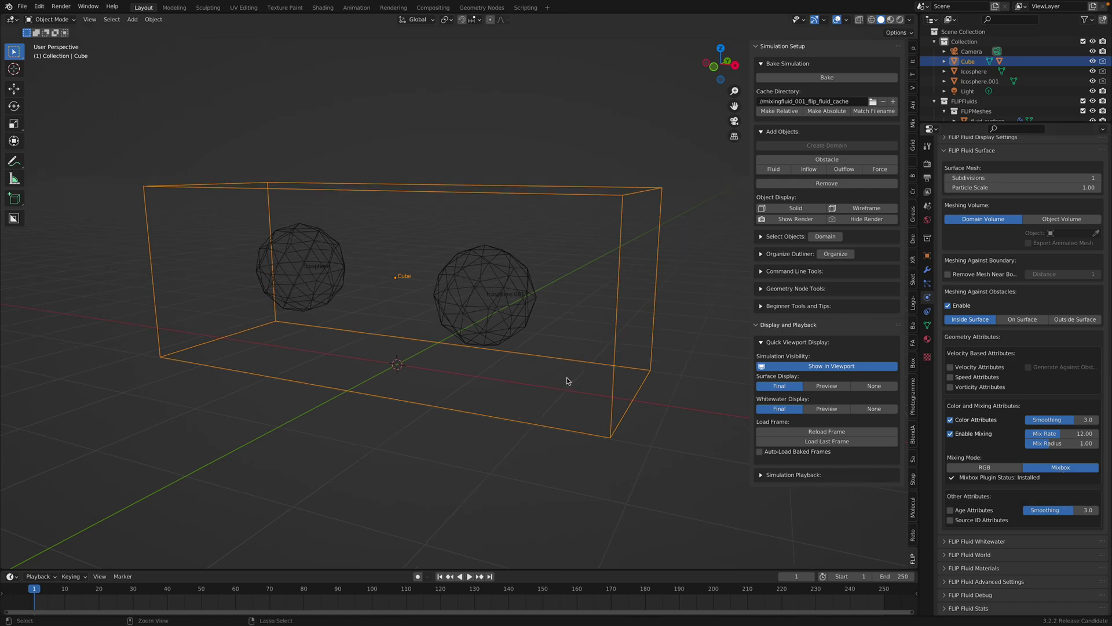
pyautogui.hotkey('ctrl', 's')
pyautogui.click(520, 294)
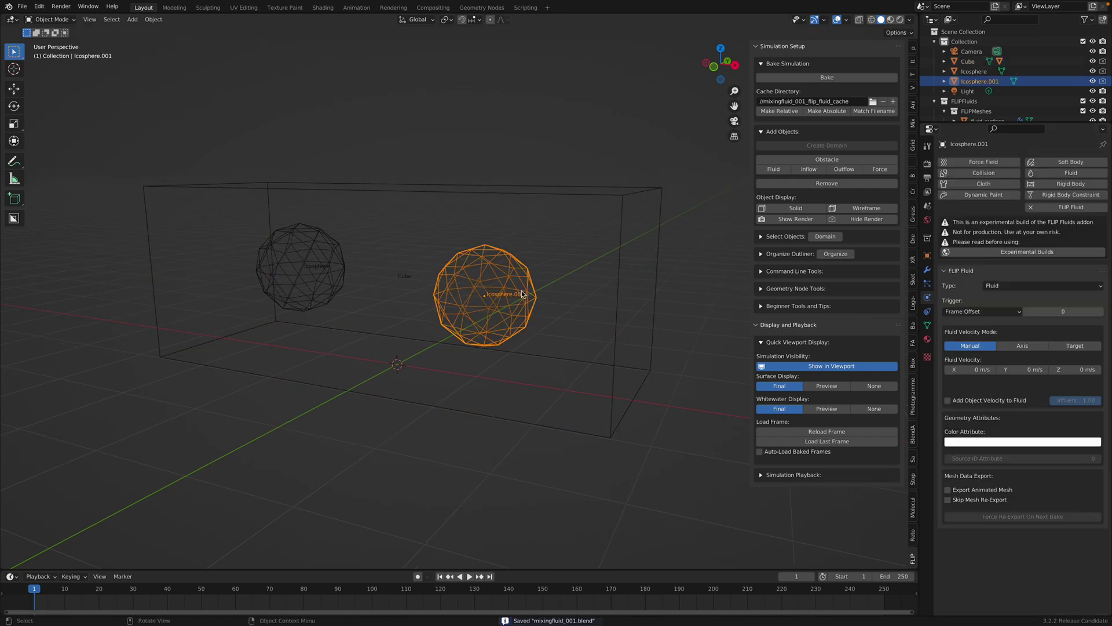
pyautogui.click(970, 442)
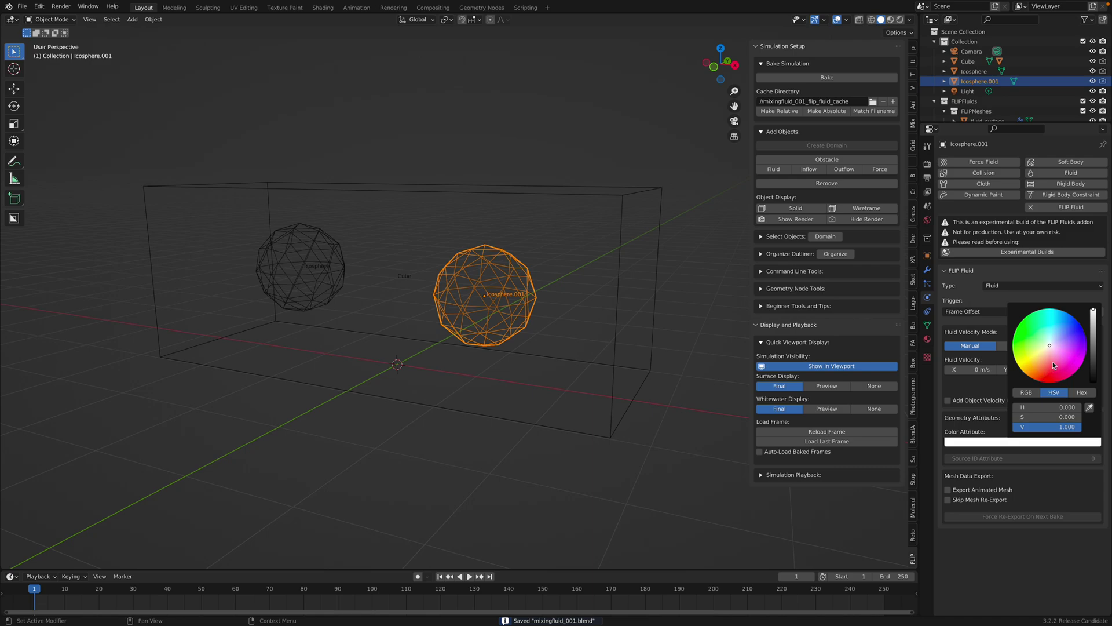
pyautogui.moveTo(1035, 365); pyautogui.dragTo(1023, 370)
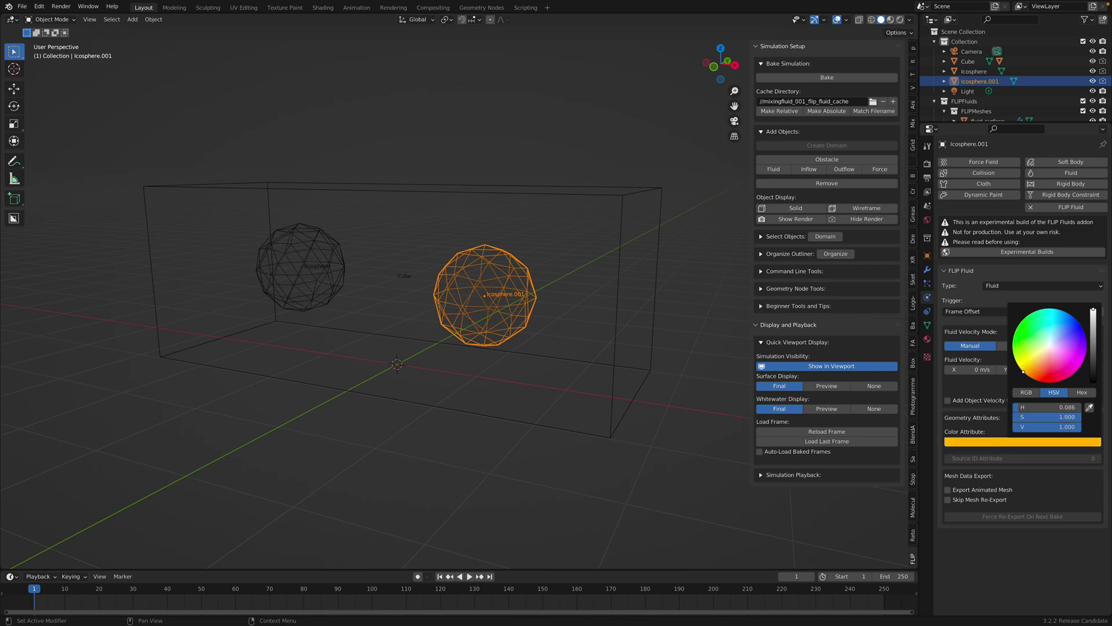
# Step: Set the left Icosphere's fluid colour to blue
pyautogui.click(331, 285)
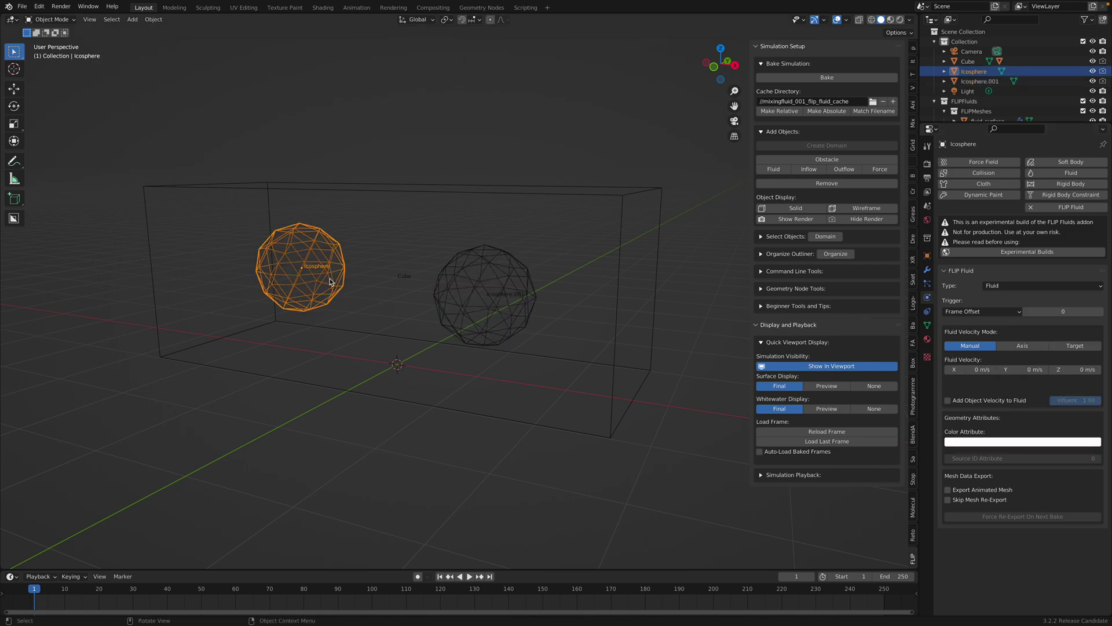
pyautogui.click(1040, 441)
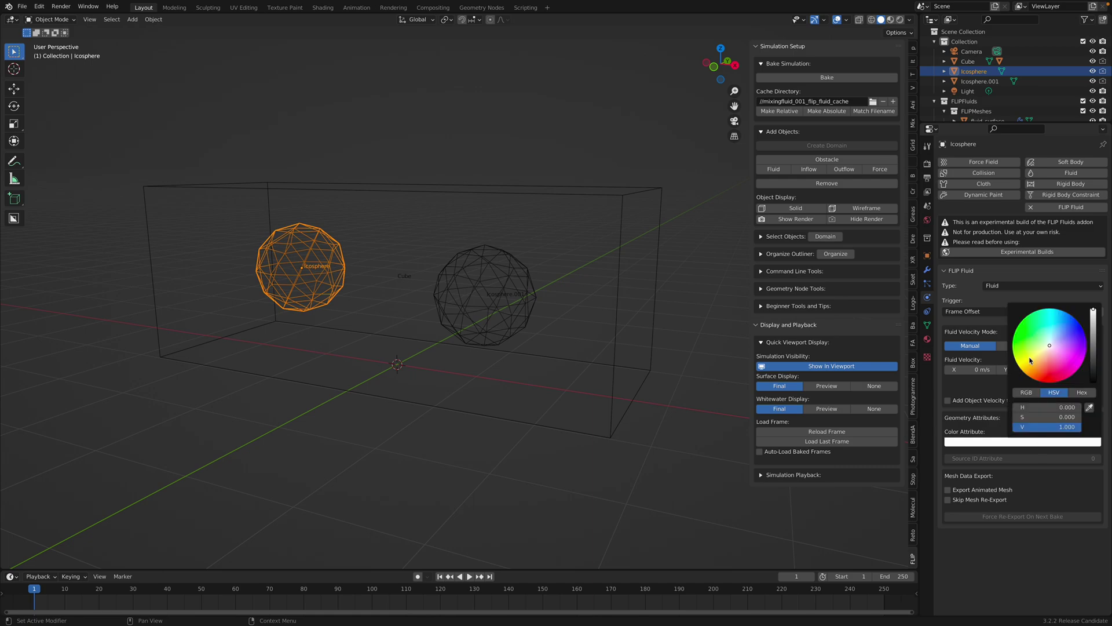
pyautogui.moveTo(1032, 358); pyautogui.dragTo(1022, 336)
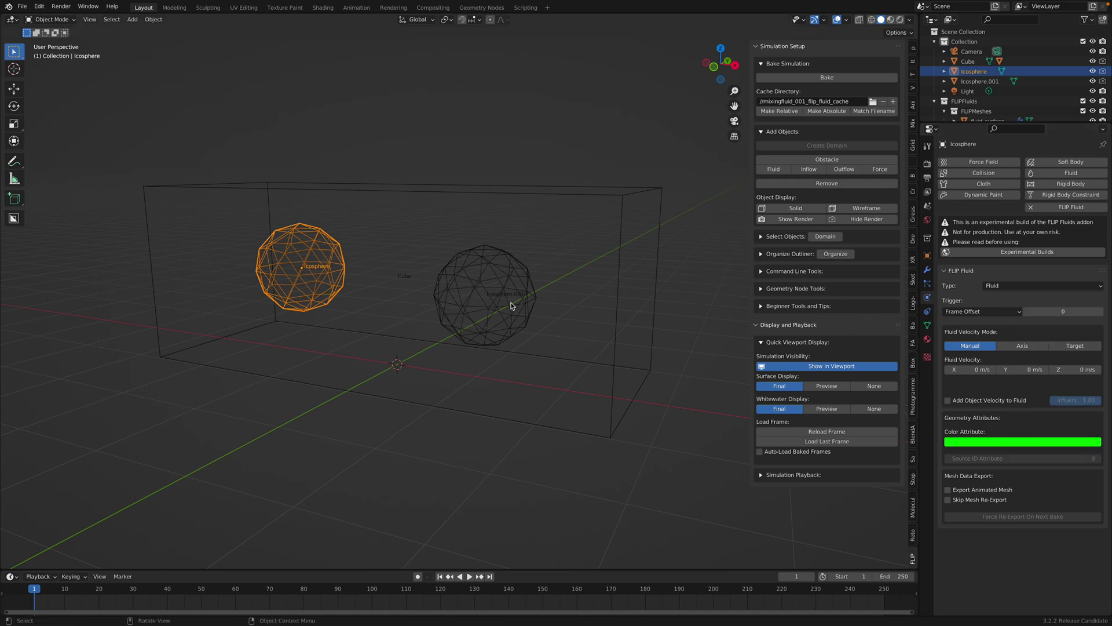
pyautogui.click(487, 300)
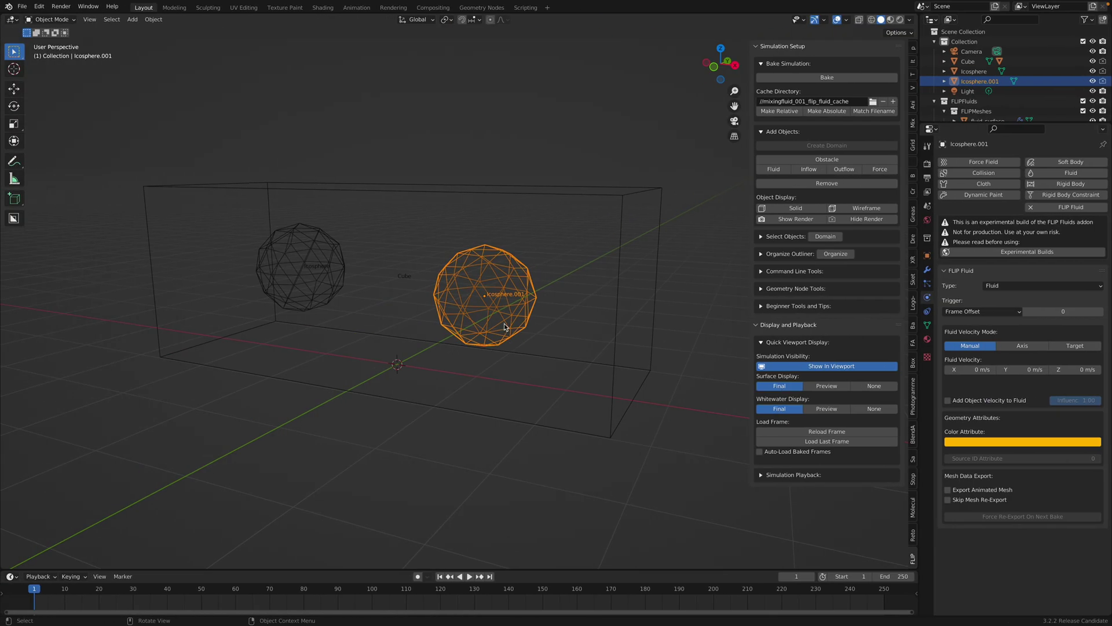
pyautogui.moveTo(504, 327); pyautogui.dragTo(549, 226, button='middle')
pyautogui.click(340, 258)
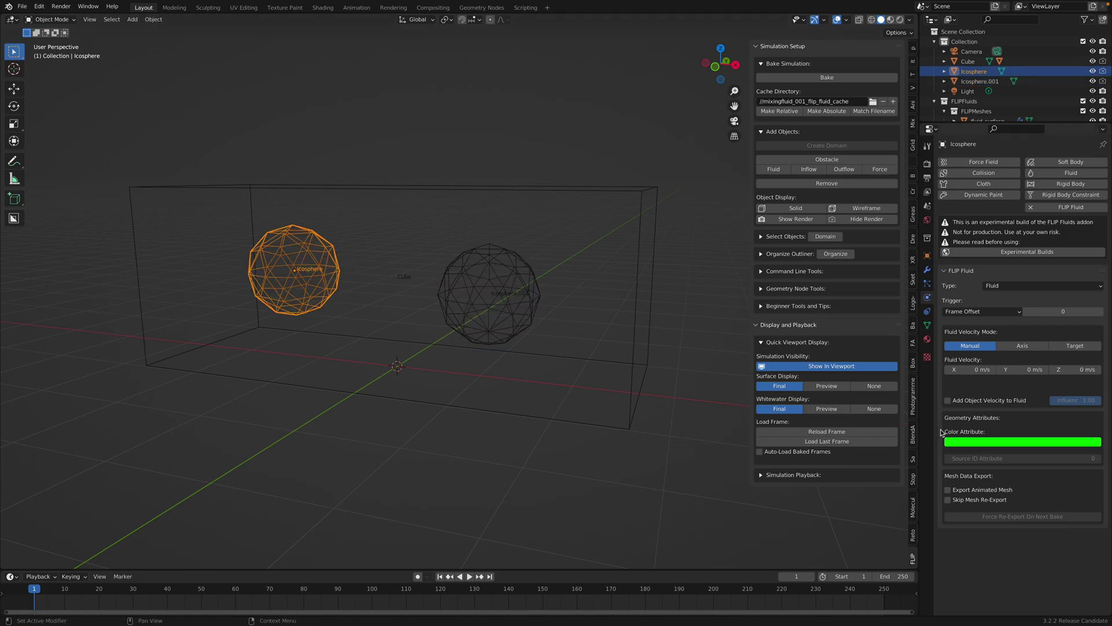
pyautogui.click(971, 441)
pyautogui.click(1047, 337)
pyautogui.moveTo(1047, 338); pyautogui.dragTo(1017, 327)
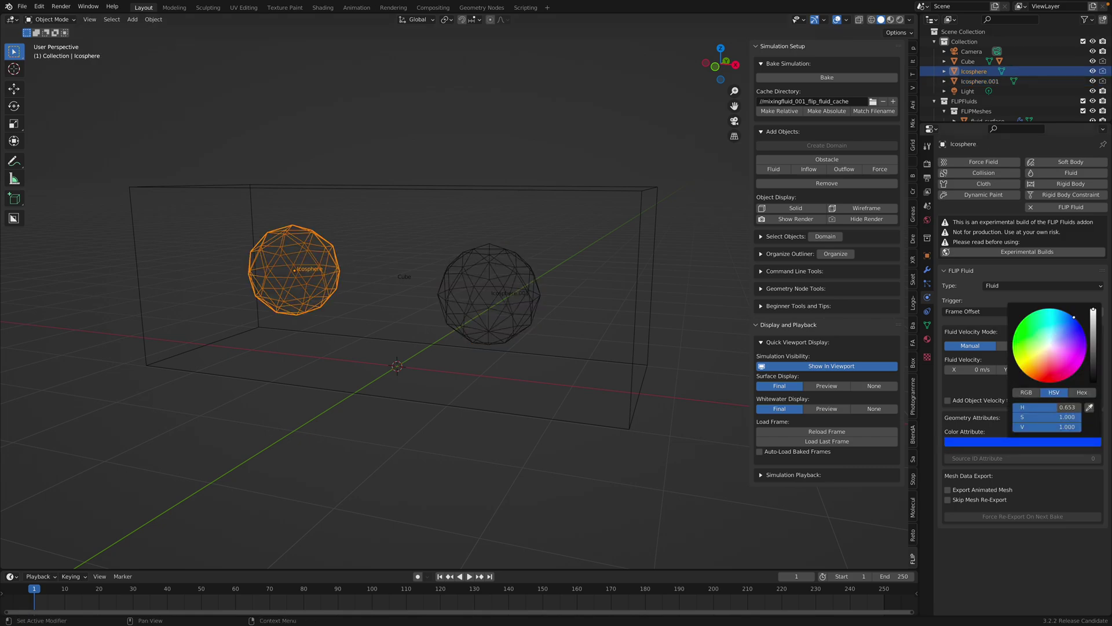
pyautogui.click(592, 285)
# Step: Save the file and select the Cube domain
pyautogui.moveTo(592, 284)
pyautogui.mouseDown(button='middle')
pyautogui.moveTo(579, 314)
pyautogui.moveTo(572, 305)
pyautogui.mouseUp(button='middle')
pyautogui.hotkey('ctrl', 's')
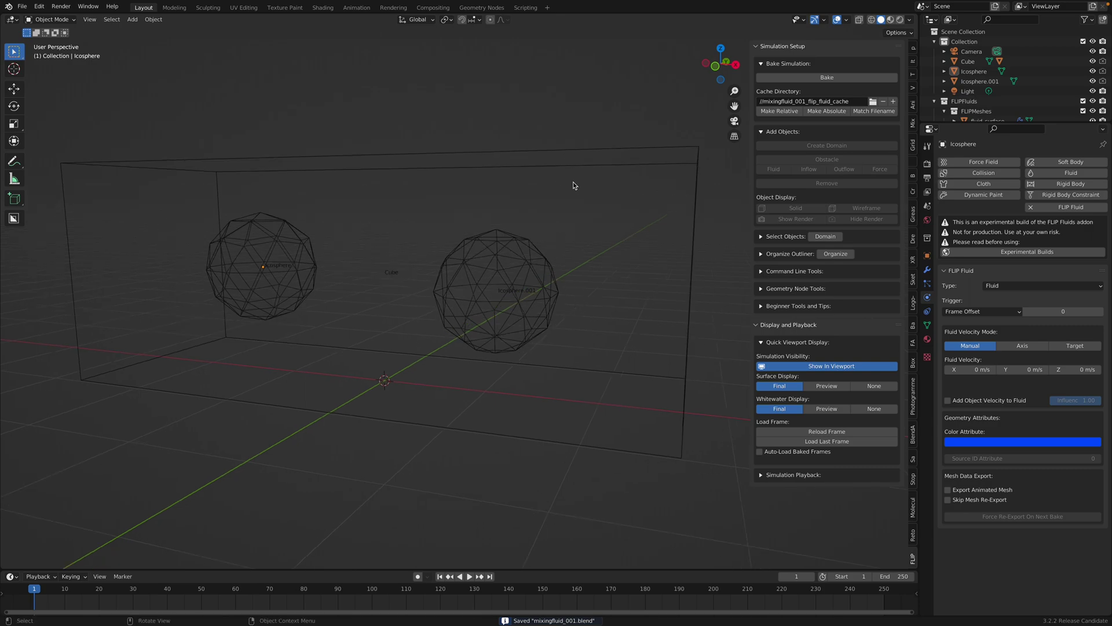
pyautogui.click(571, 155)
pyautogui.moveTo(571, 155); pyautogui.dragTo(559, 206, button='middle')
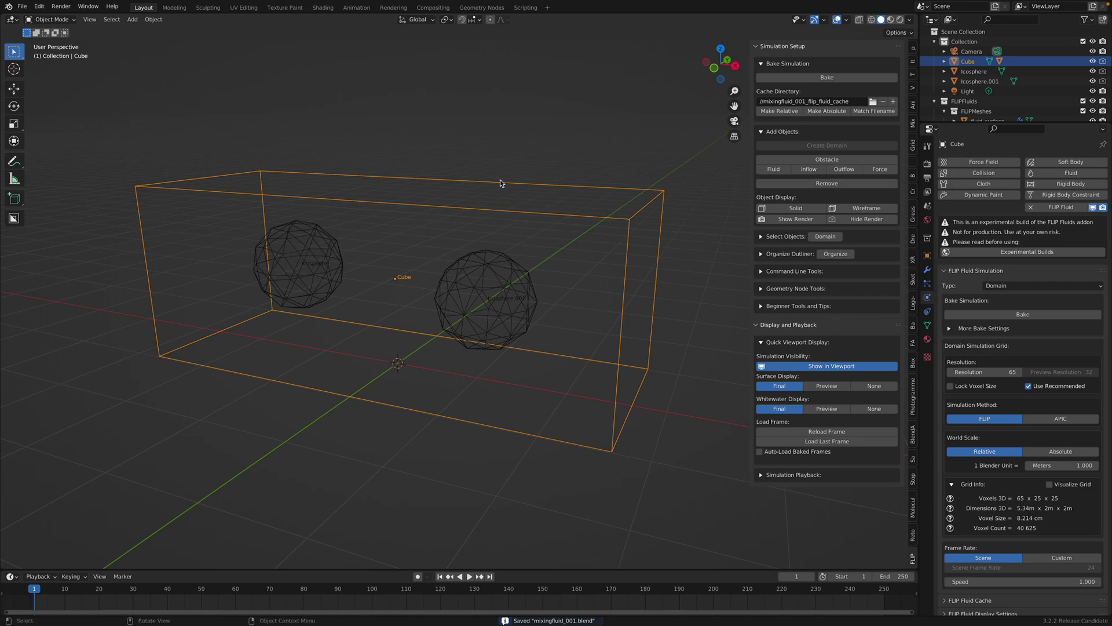
# Step: Bake the Cube domain, scrub the 250 baked frames, and play back the result
pyautogui.click(785, 74)
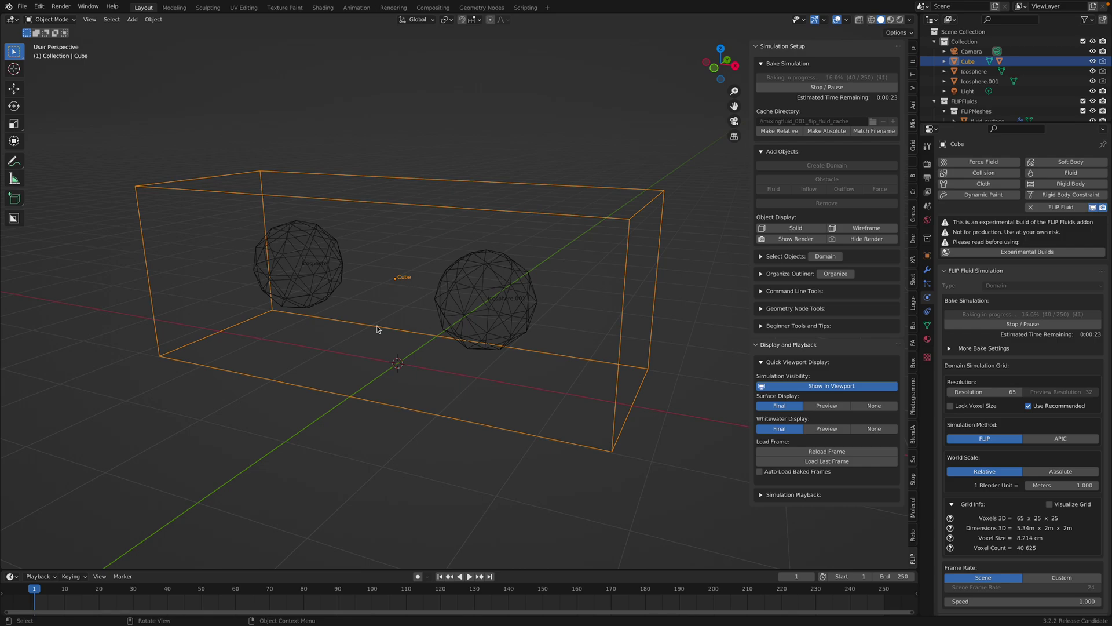
pyautogui.moveTo(539, 151); pyautogui.dragTo(362, 453, button='middle')
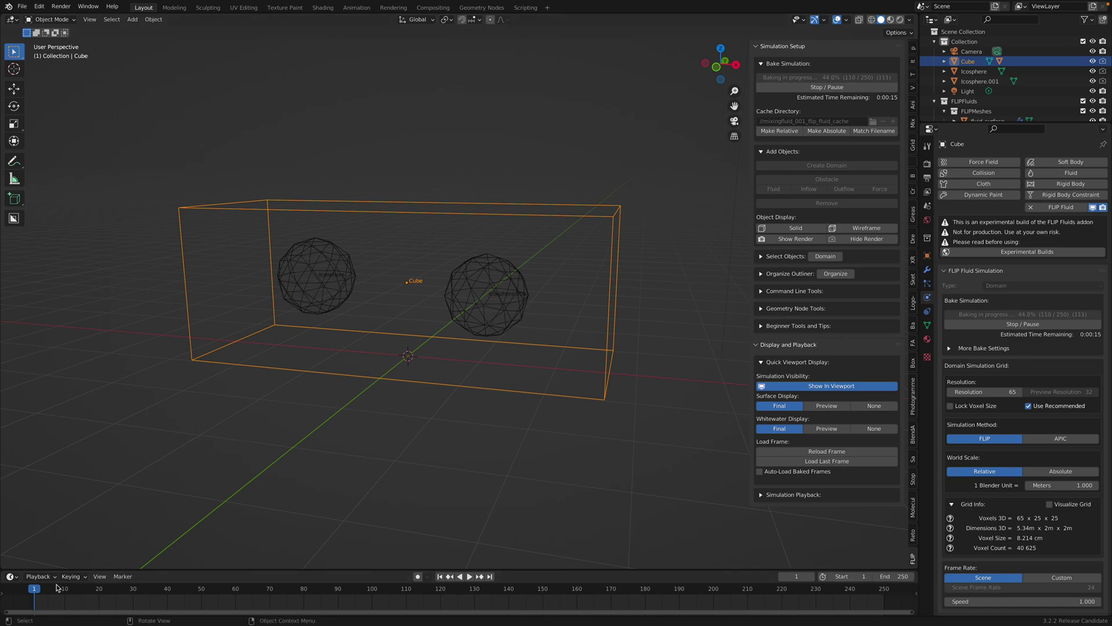
pyautogui.moveTo(57, 588); pyautogui.dragTo(402, 585)
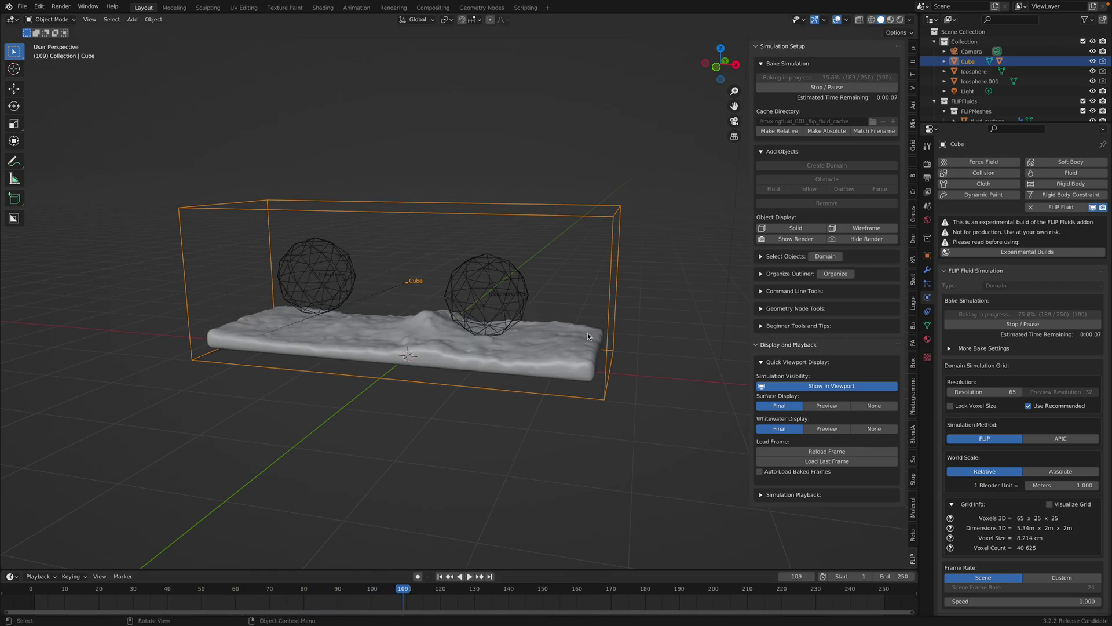
pyautogui.click(470, 576)
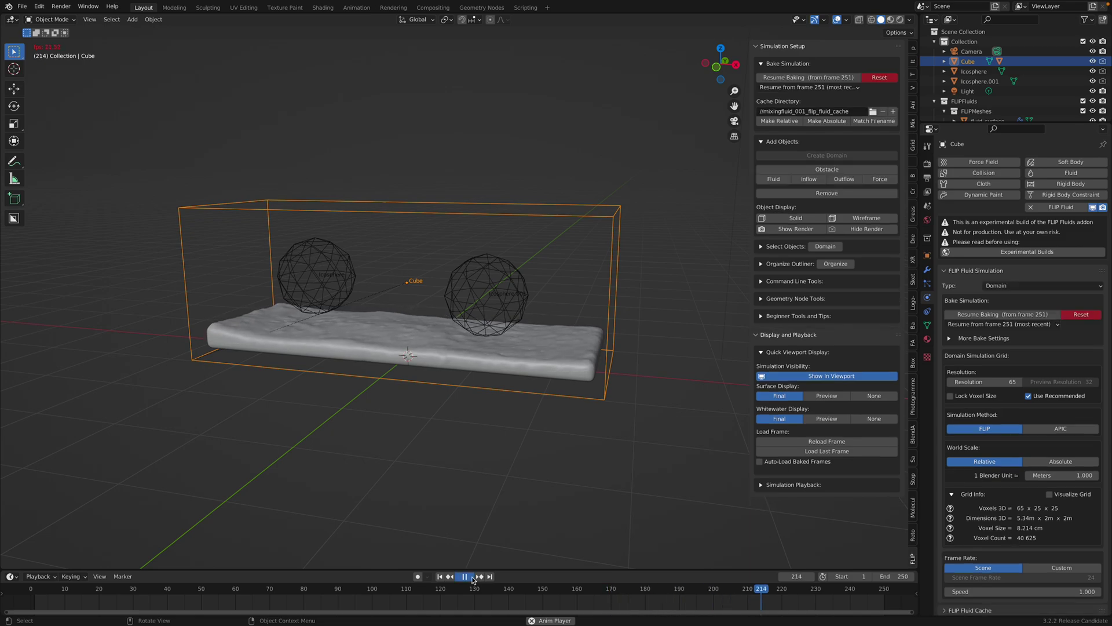
# Step: Select the fluid_surface mesh and expand its Color Attributes list
pyautogui.click(473, 578)
pyautogui.click(543, 354)
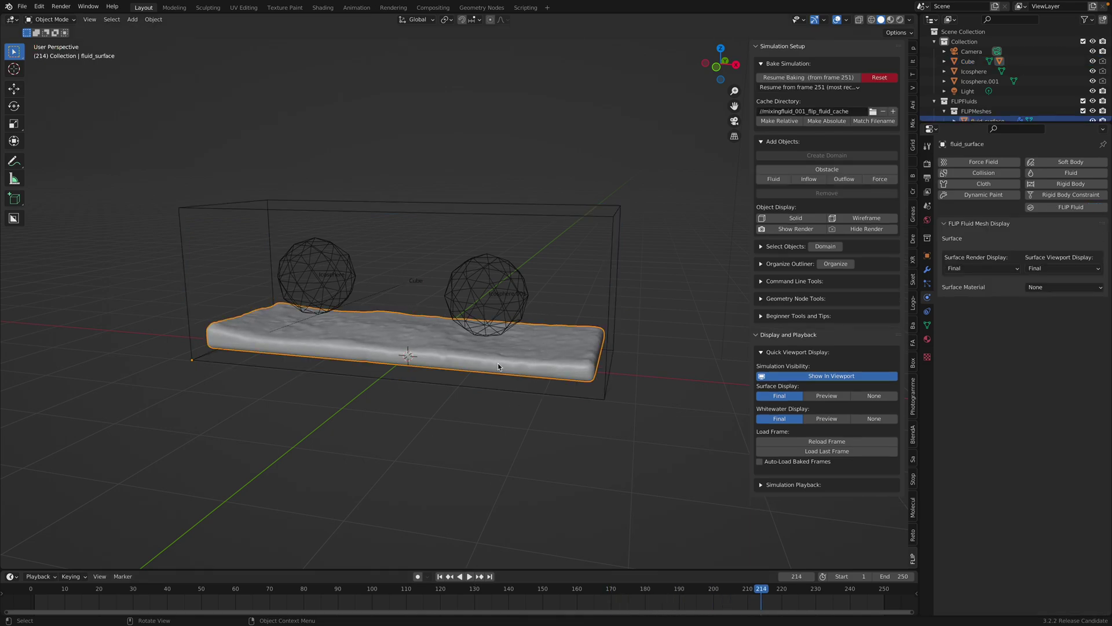
pyautogui.moveTo(498, 363); pyautogui.dragTo(500, 368, button='middle')
pyautogui.click(927, 325)
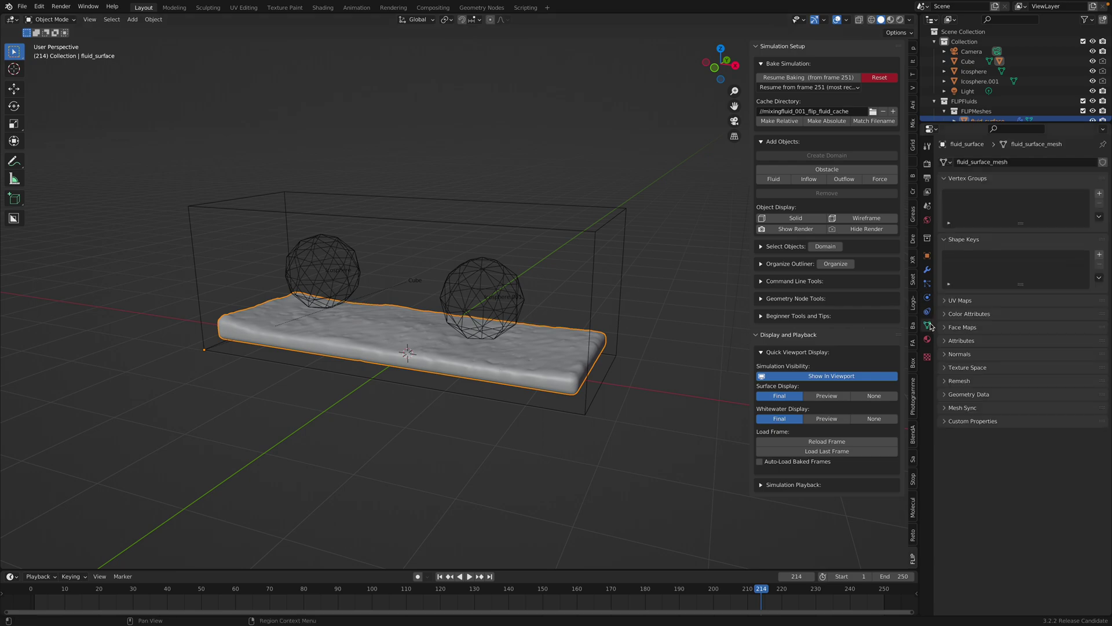
pyautogui.click(957, 315)
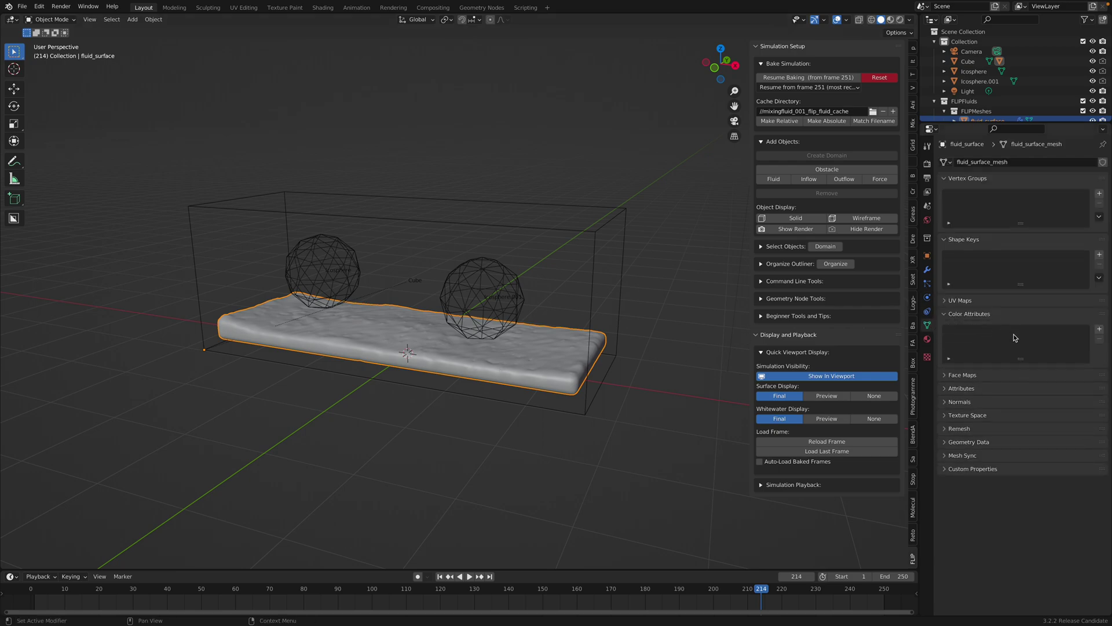
# Step: Reselect fluid_surface, replay from the start to frame 14, and show its material settings
pyautogui.click(577, 306)
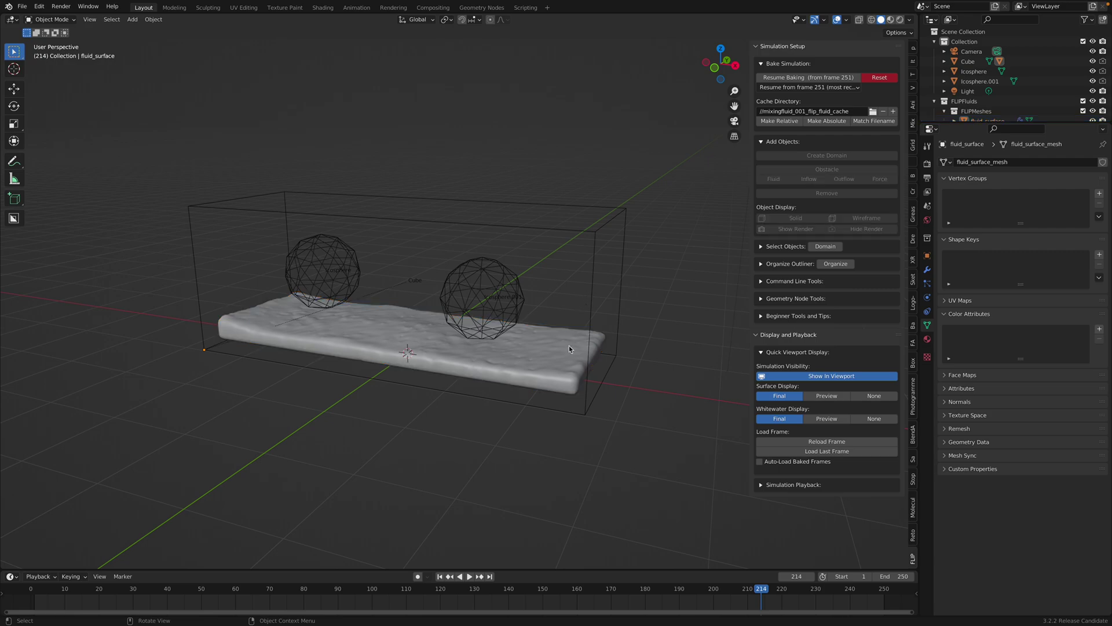
pyautogui.click(566, 352)
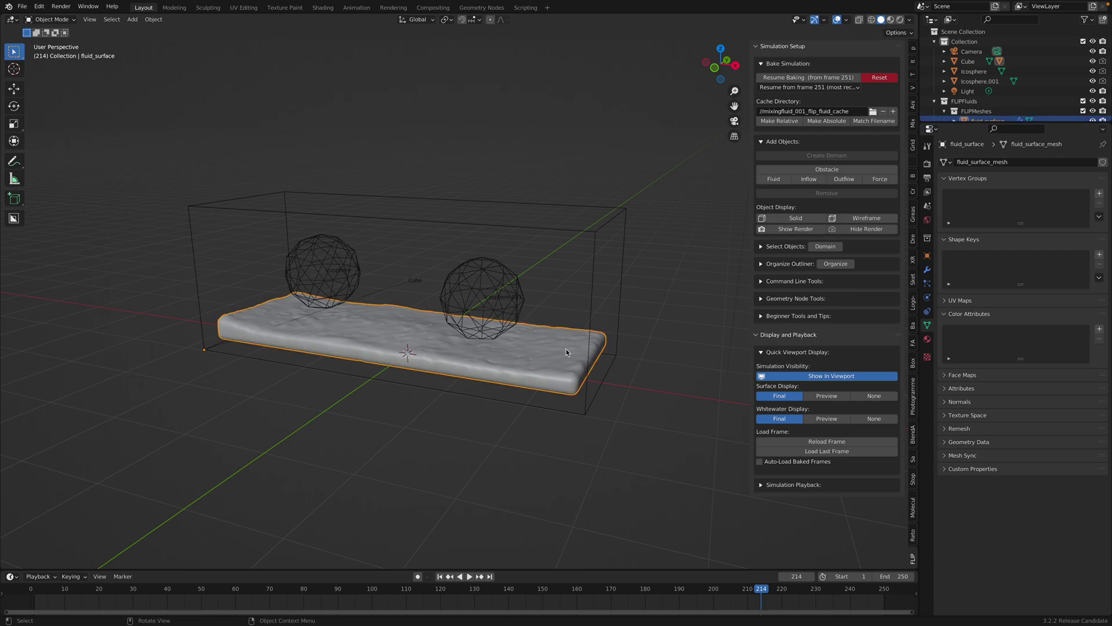
pyautogui.click(440, 576)
pyautogui.click(470, 576)
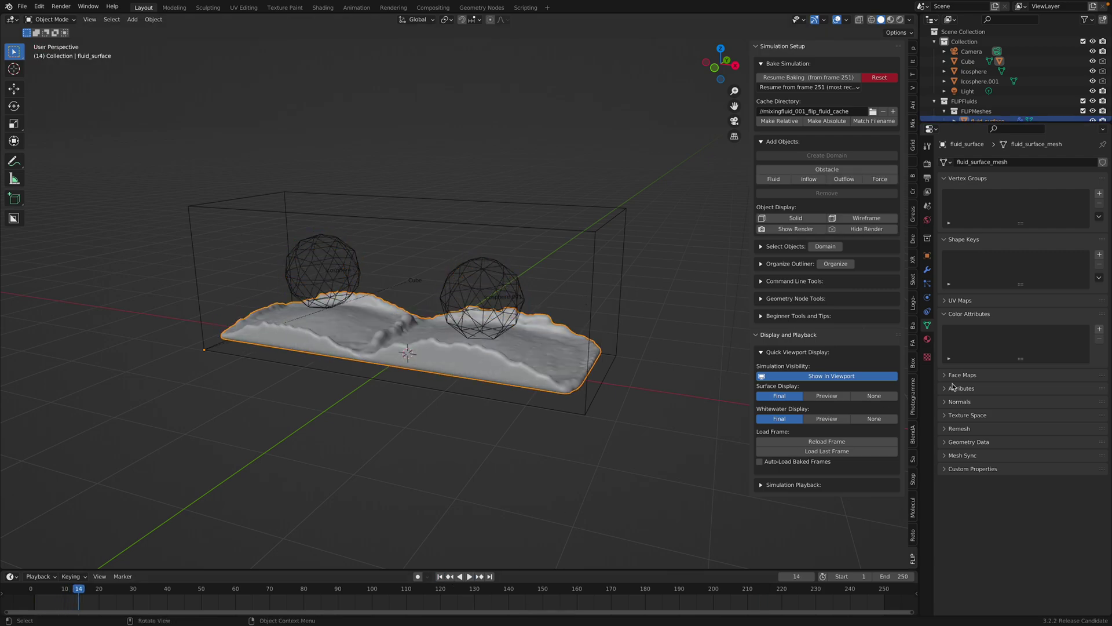
pyautogui.click(927, 339)
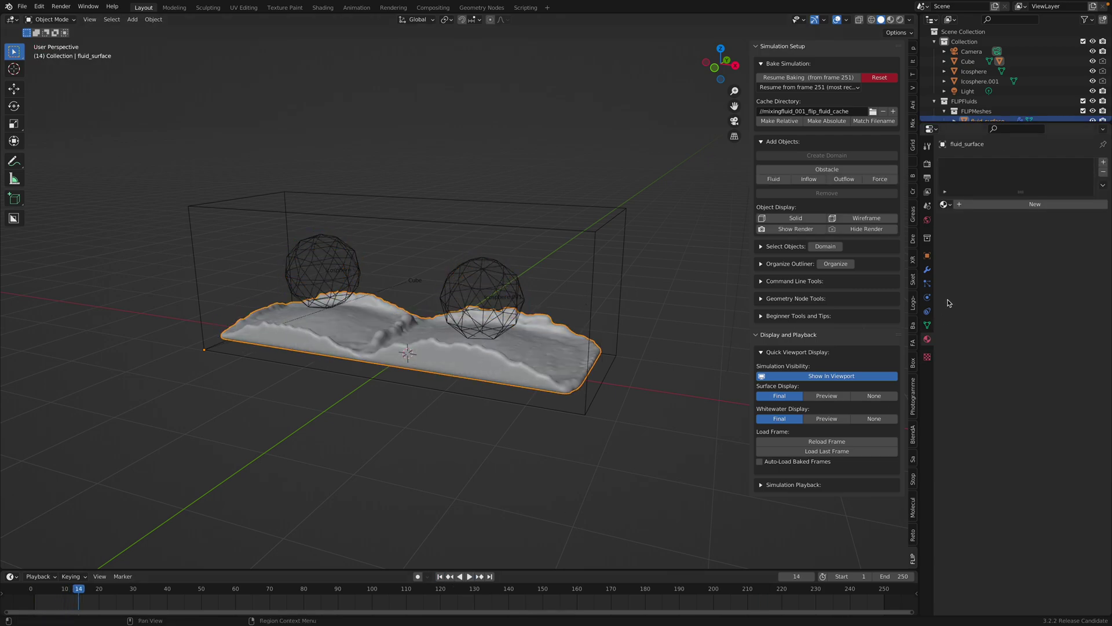
# Step: Create Material.001 for the fluid surface, save, and assign it to Icosphere.001
pyautogui.click(976, 204)
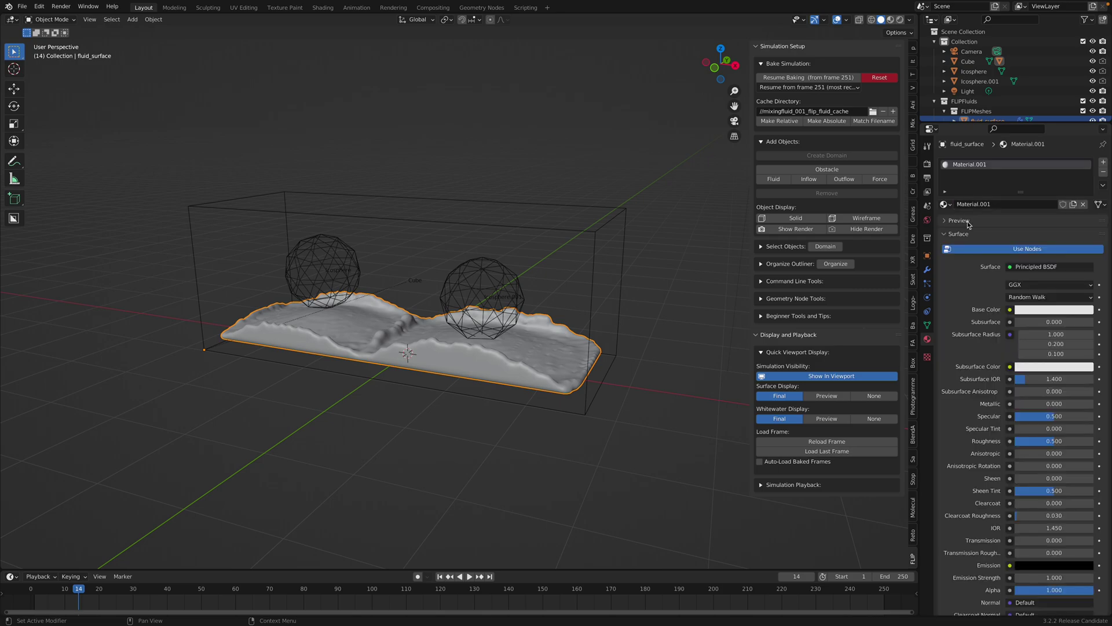
pyautogui.hotkey('ctrl', 's')
pyautogui.moveTo(452, 348); pyautogui.dragTo(522, 293, button='middle')
pyautogui.click(521, 293)
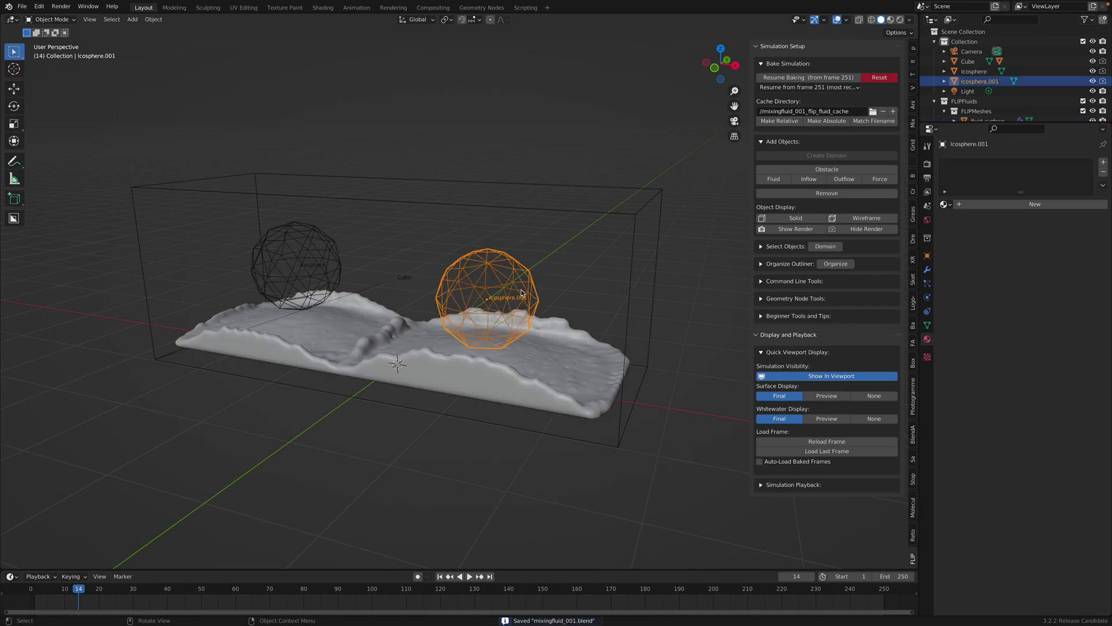
pyautogui.click(944, 204)
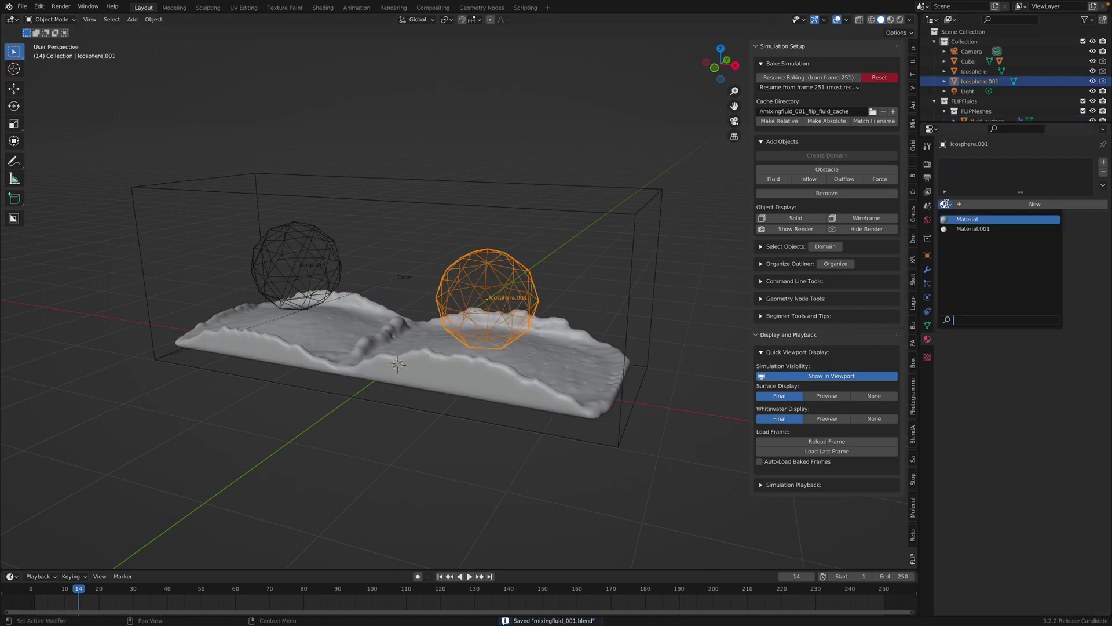
pyautogui.click(965, 220)
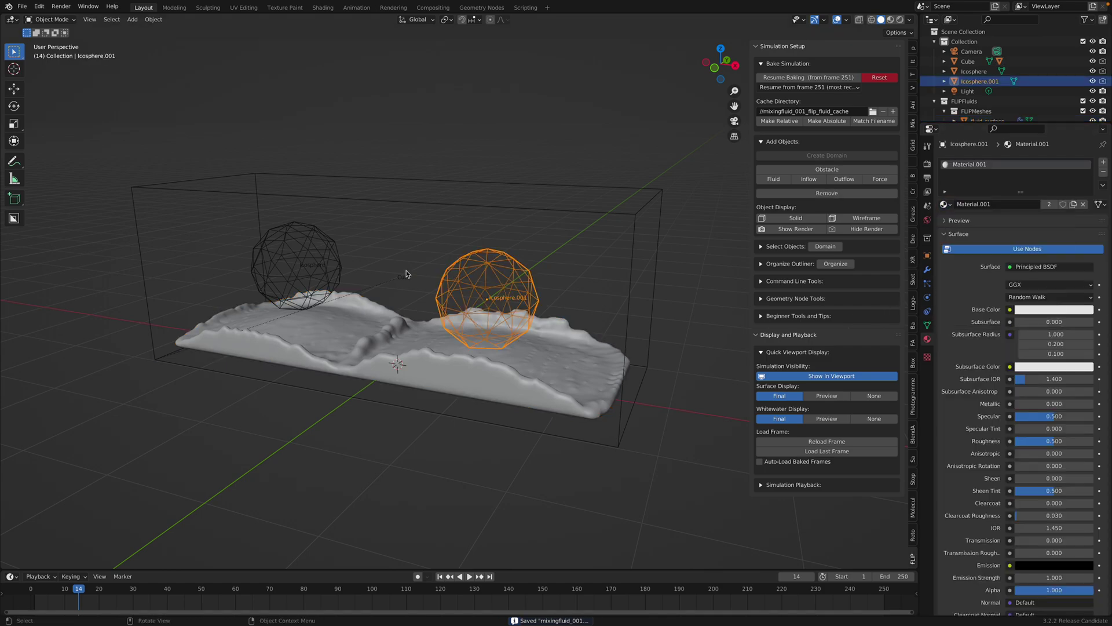
# Step: Assign Material.001 to the left Icosphere and reselect the fluid surface
pyautogui.click(329, 259)
pyautogui.click(944, 205)
pyautogui.click(965, 224)
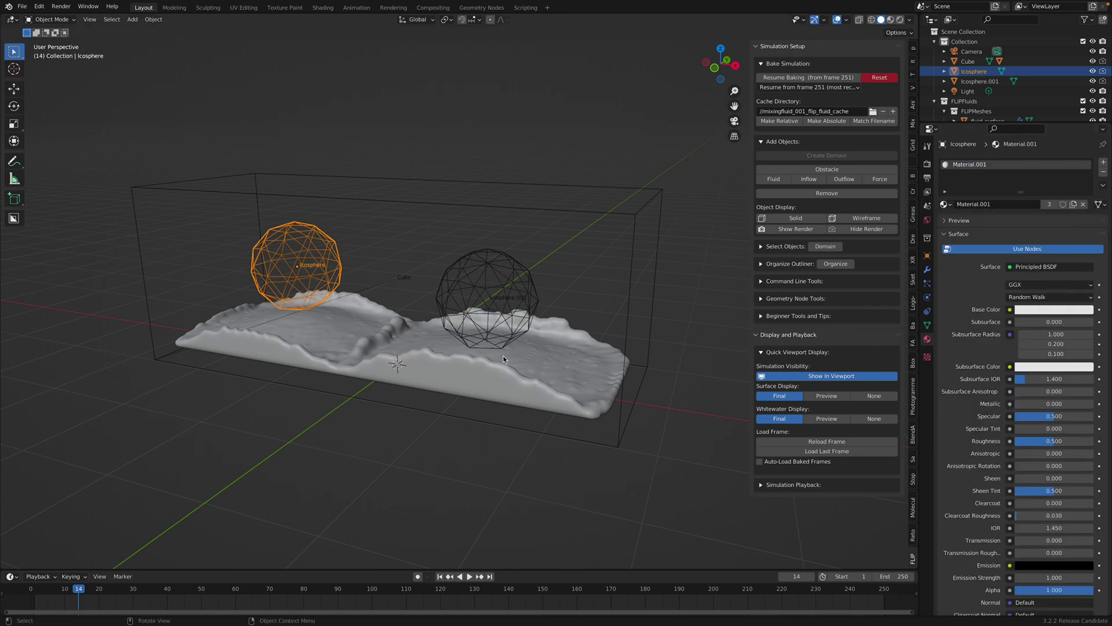
pyautogui.click(561, 372)
# Step: Check the surface's flip_color attribute, save mixingfluid_001.blend, and split the viewport vertically
pyautogui.click(926, 324)
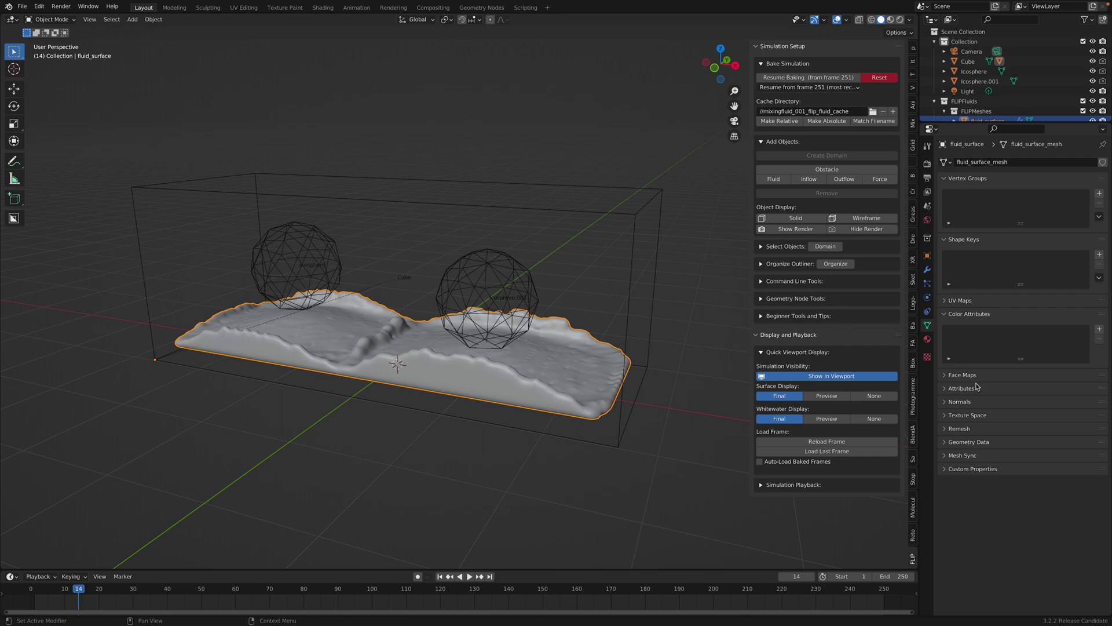
pyautogui.click(965, 388)
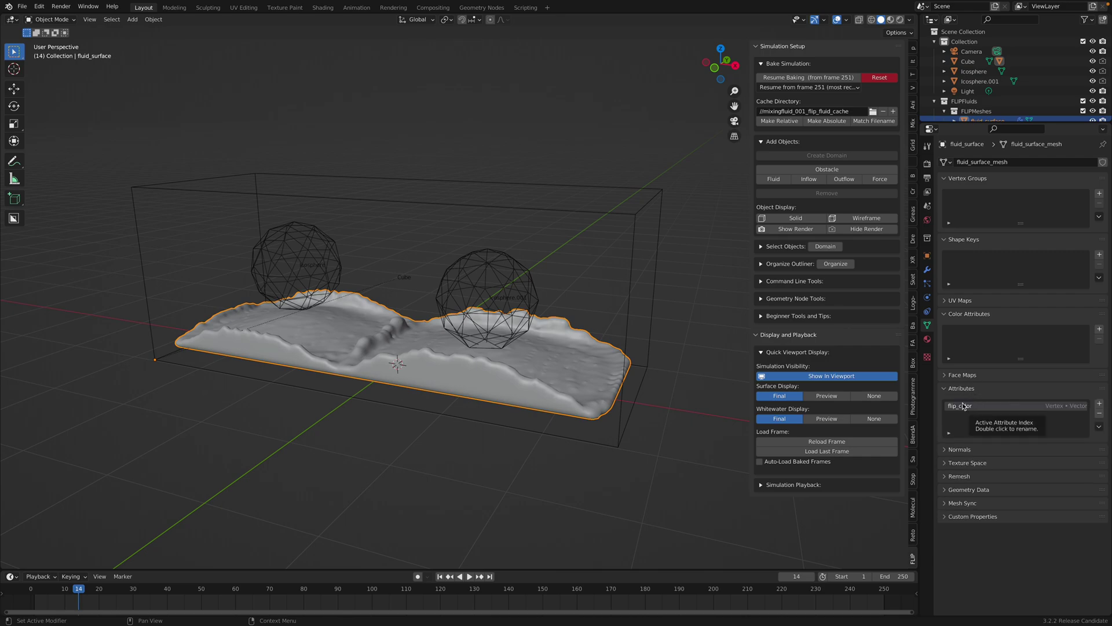
pyautogui.scroll(1, 514, 231)
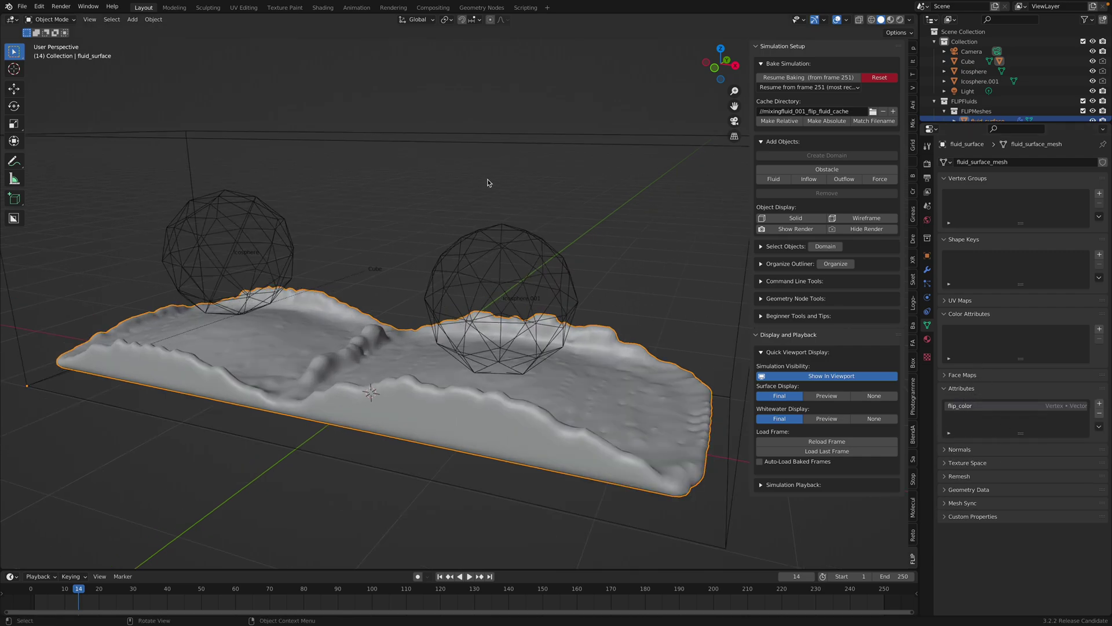
pyautogui.scroll(1, 512, 231)
pyautogui.hotkey('ctrl', 's')
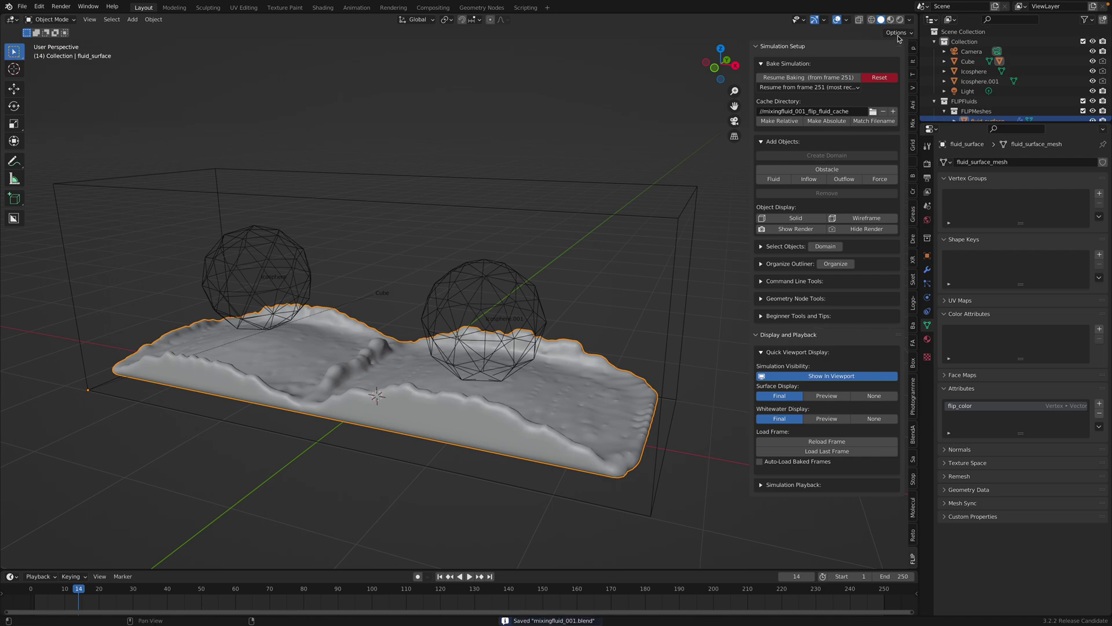
pyautogui.moveTo(916, 41); pyautogui.dragTo(904, 290)
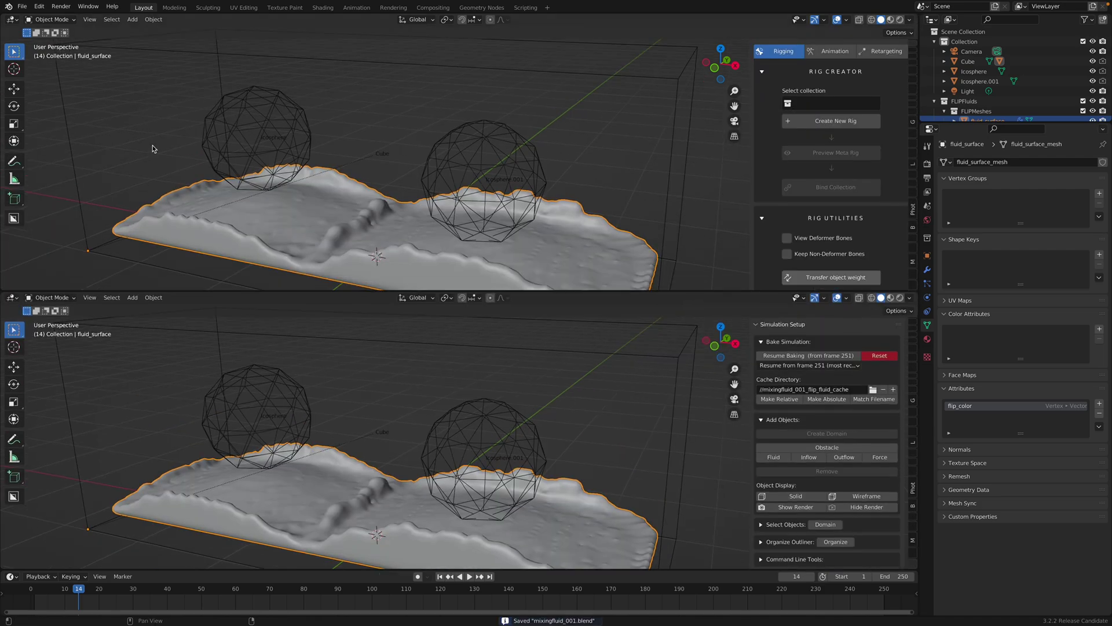
# Step: Turn the top area into the Shader Editor, undoing an accidental sphere selection
pyautogui.click(11, 20)
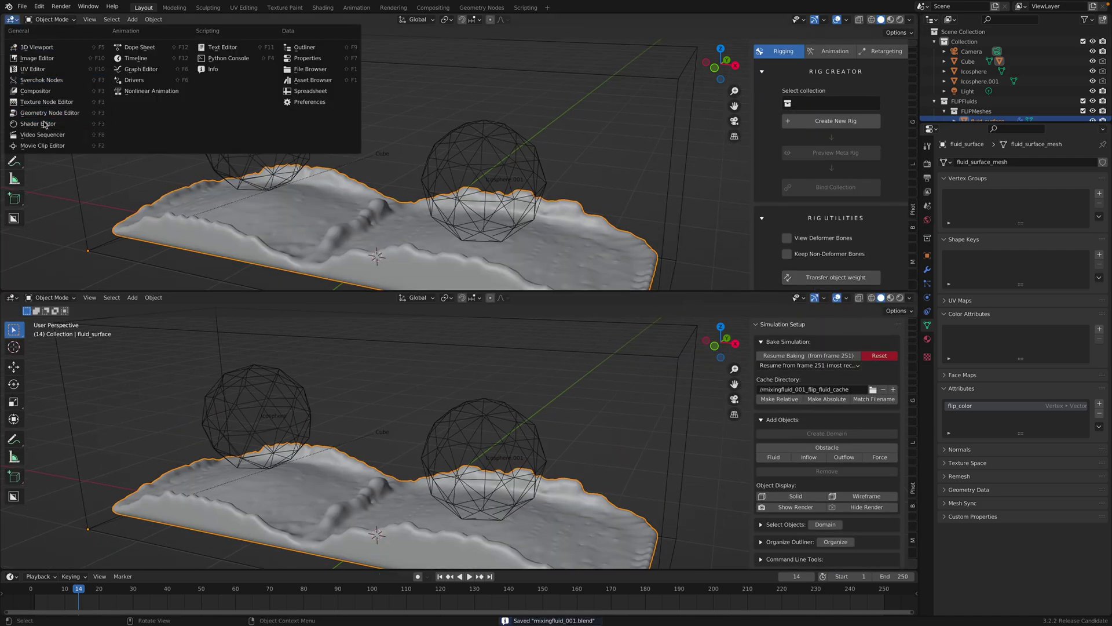
pyautogui.click(39, 124)
pyautogui.scroll(2, 412, 109)
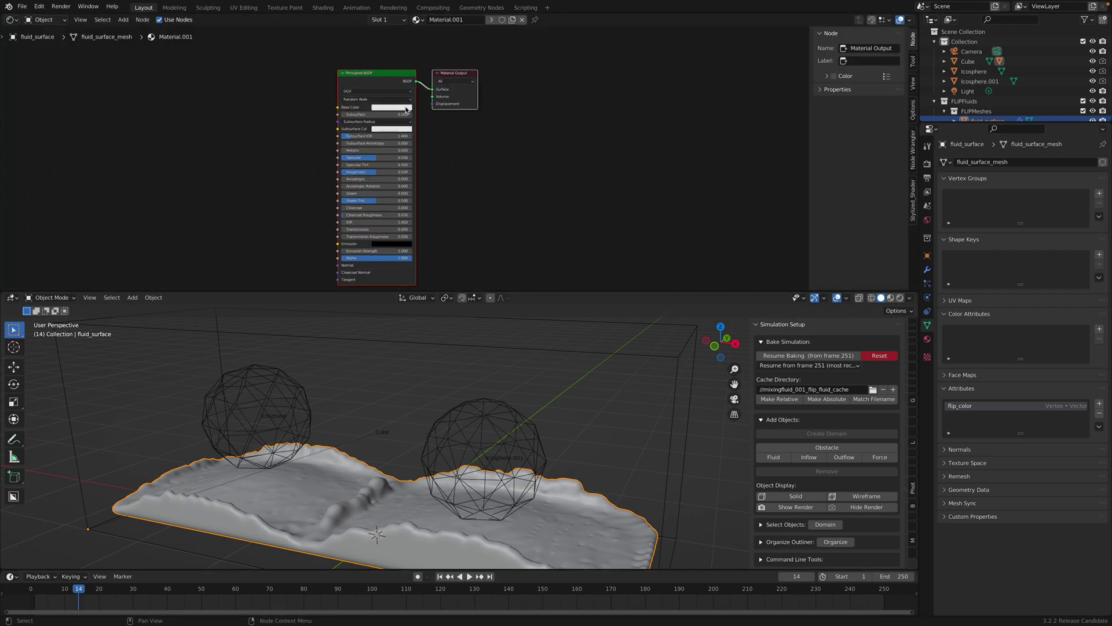
pyautogui.click(534, 451)
pyautogui.hotkey('ctrl', 'z')
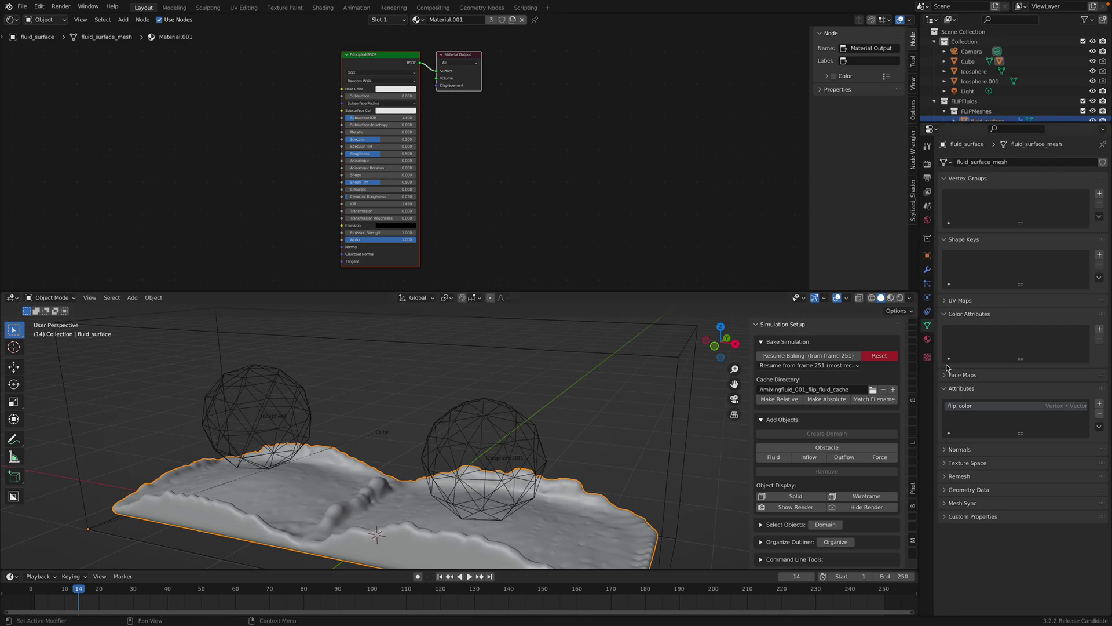
pyautogui.scroll(1, 239, 122)
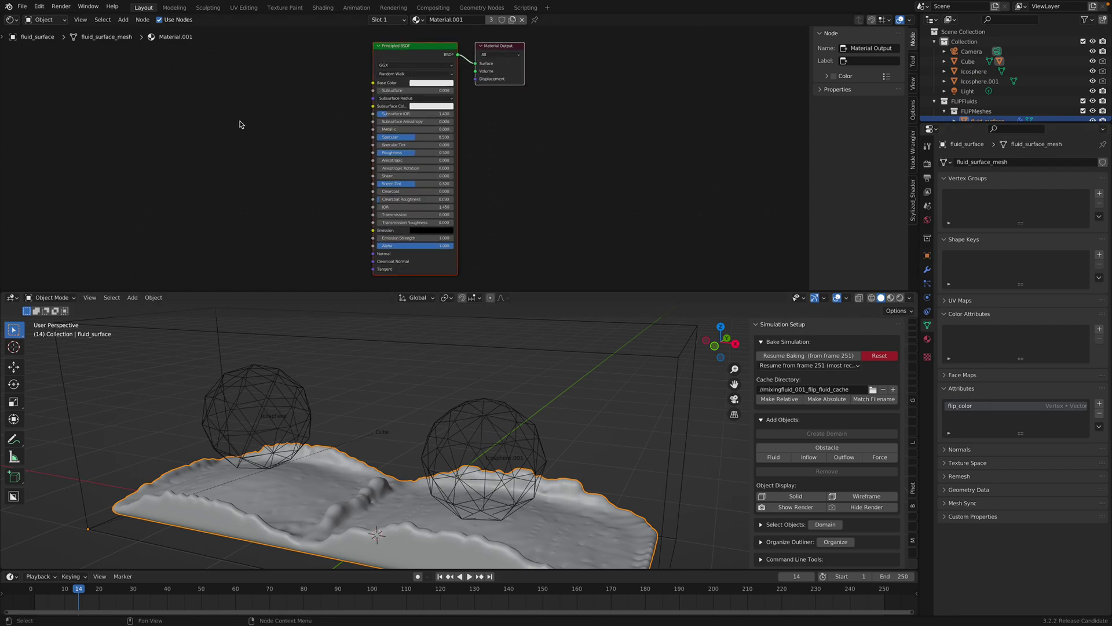
# Step: Add a flip_color Attribute node, save, and link its Color into Base Color
pyautogui.hotkey('shift', 'a')
pyautogui.write('attr')
pyautogui.press('Return')
pyautogui.click(252, 140)
pyautogui.scroll(1, 258, 152)
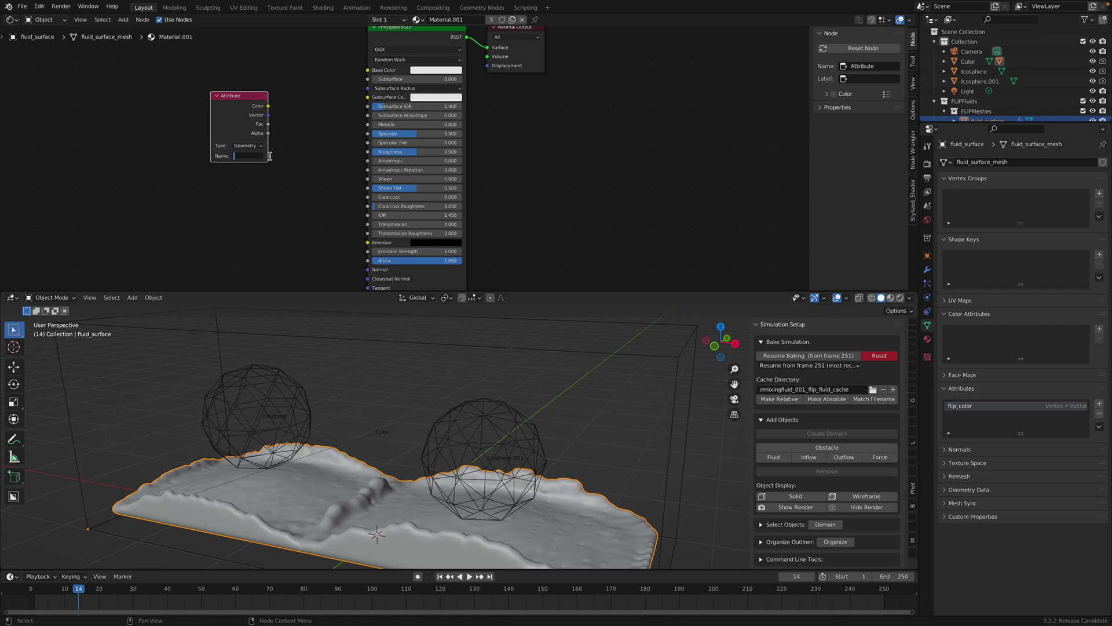
pyautogui.write('flip_color')
pyautogui.hotkey('ctrl', 's')
pyautogui.moveTo(267, 104); pyautogui.dragTo(368, 70)
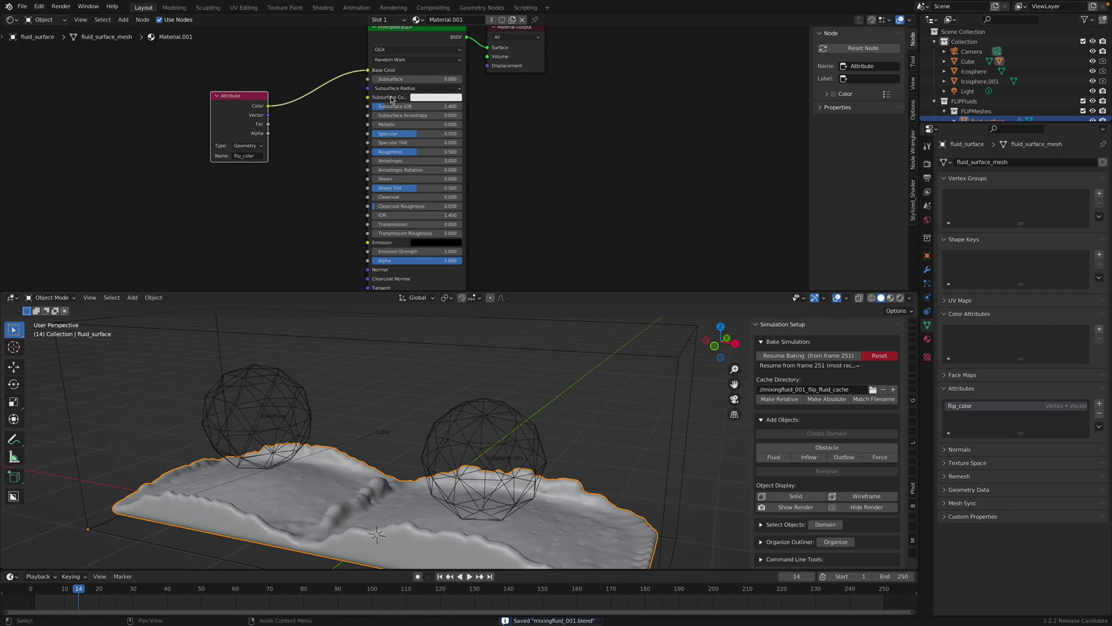
pyautogui.moveTo(631, 290); pyautogui.dragTo(630, 212)
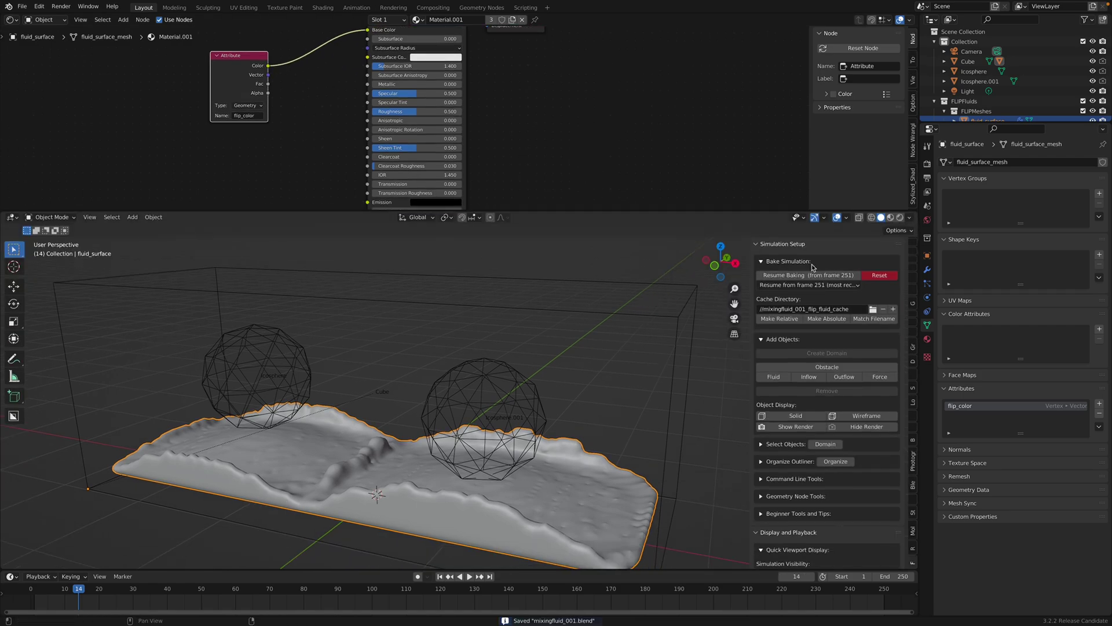
# Step: Switch the render engine to Cycles and briefly preview the fluid rendered
pyautogui.click(926, 163)
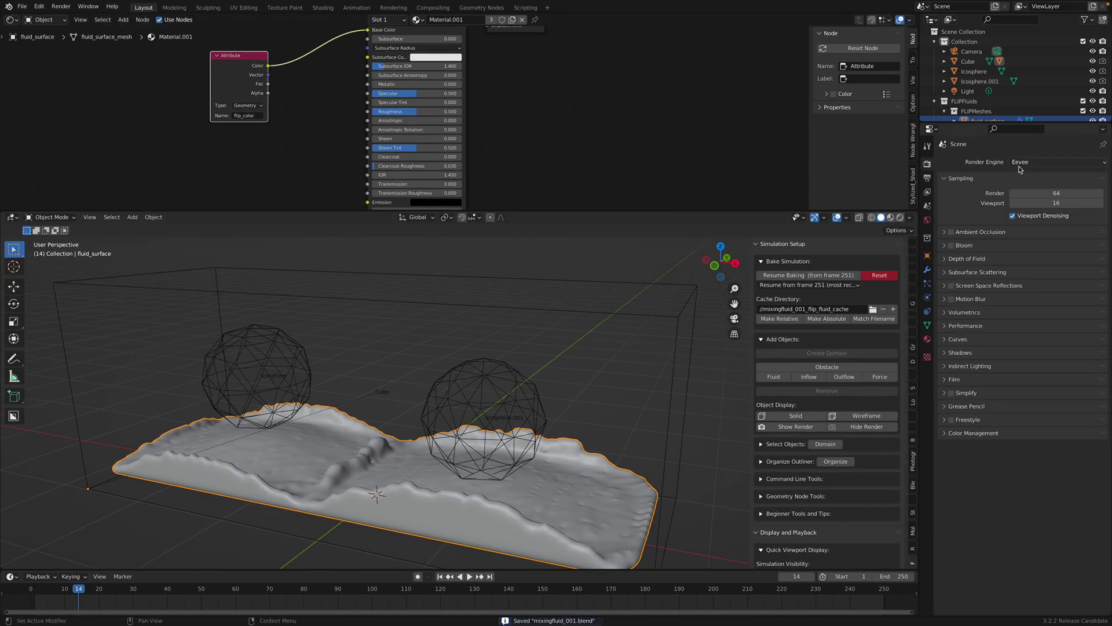
pyautogui.click(1020, 162)
pyautogui.click(1022, 195)
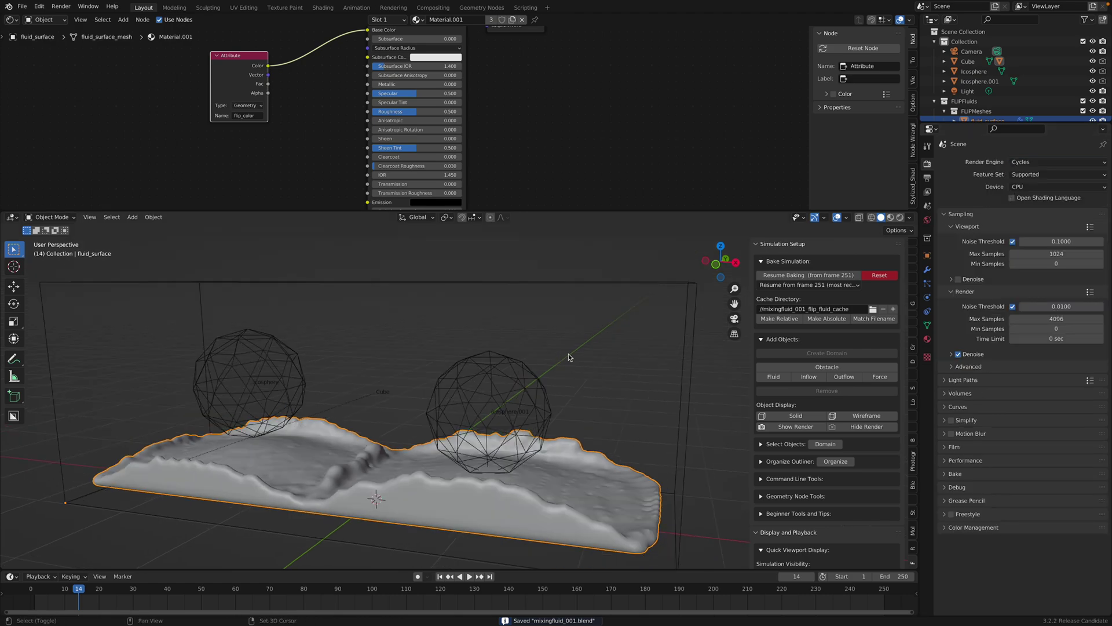
pyautogui.click(900, 216)
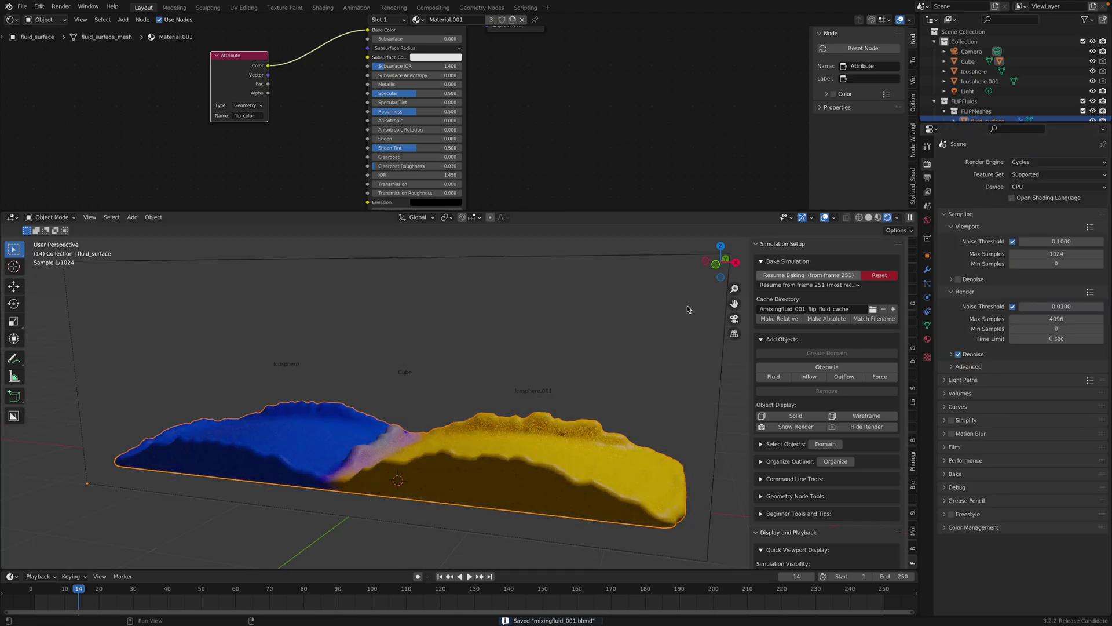
pyautogui.click(875, 218)
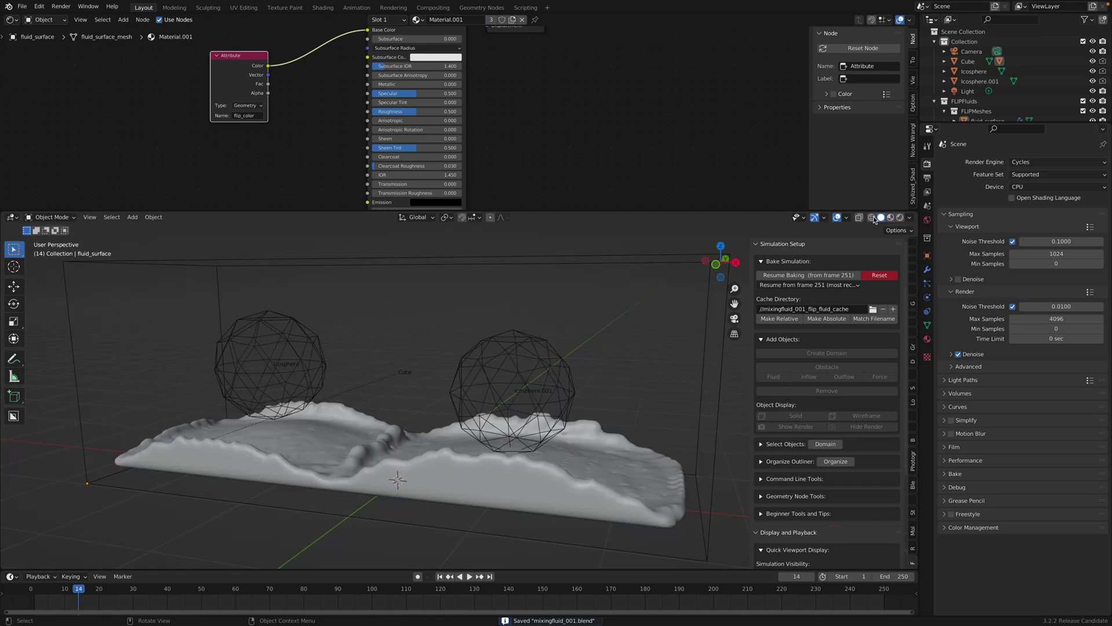
# Step: Play the simulation to frame 53 and preview it in rendered shading
pyautogui.press('space')
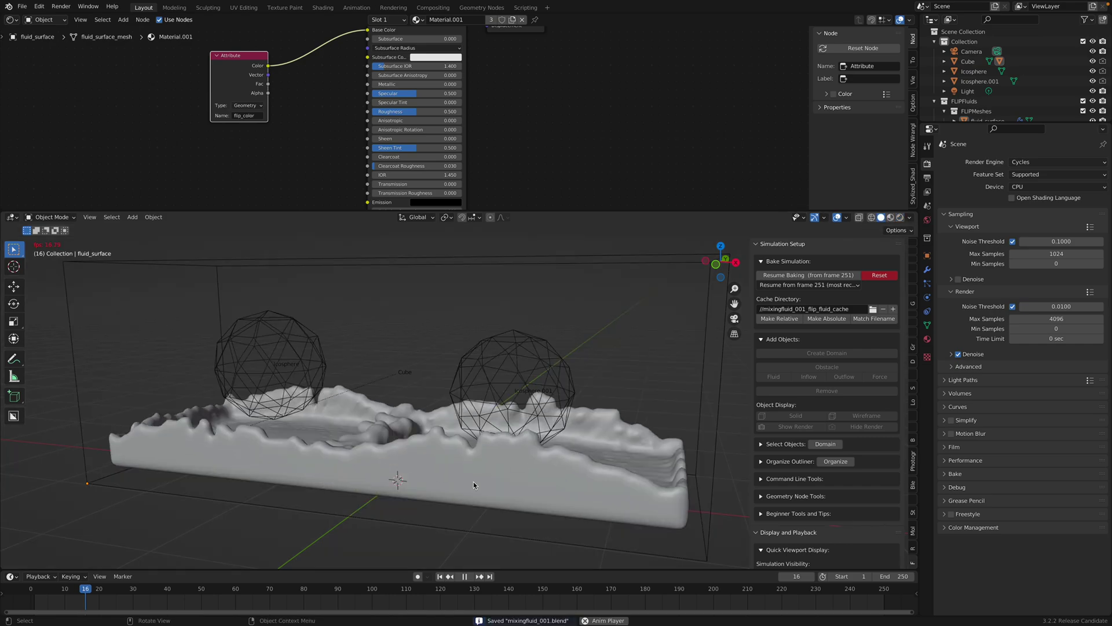
pyautogui.press('space')
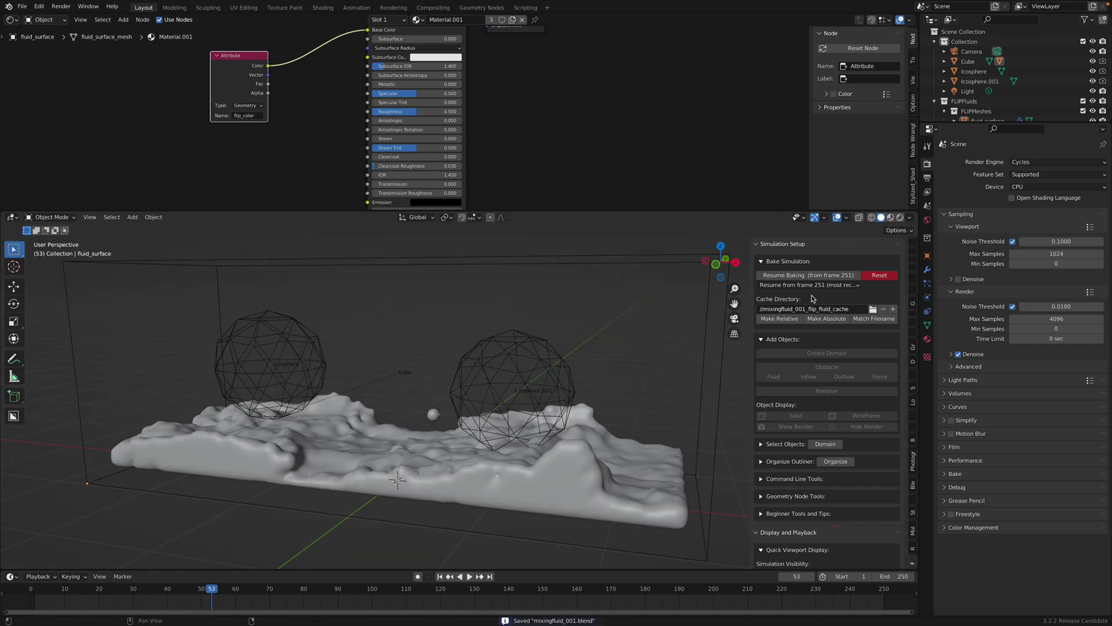
pyautogui.click(899, 217)
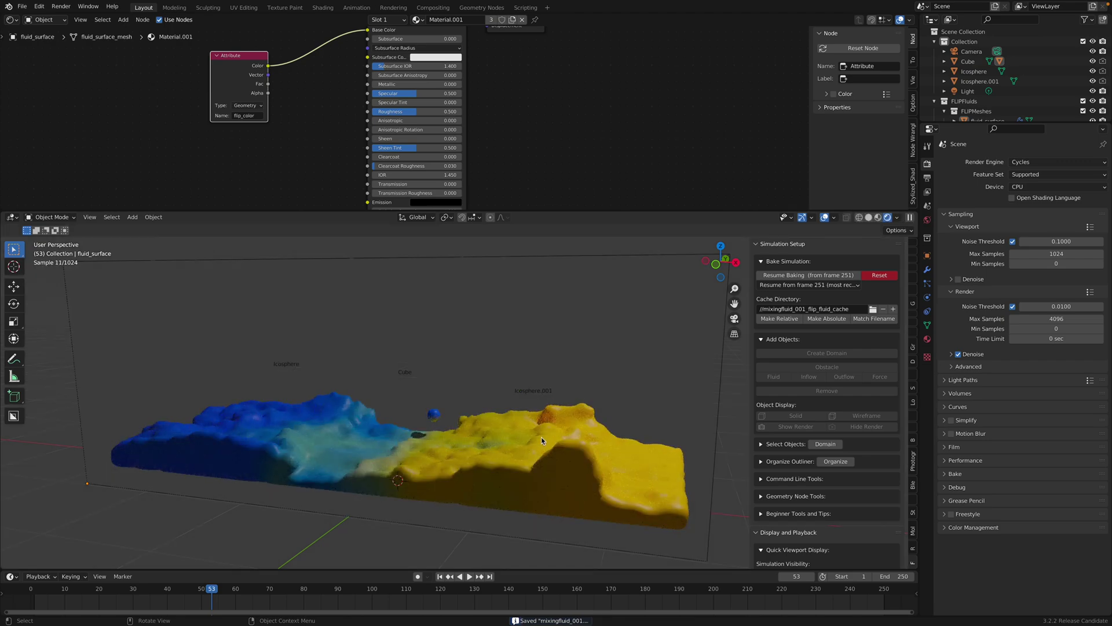
pyautogui.click(867, 218)
# Step: Jump to frame 196, inspect it rendered from another angle, then return to Solid
pyautogui.press('space')
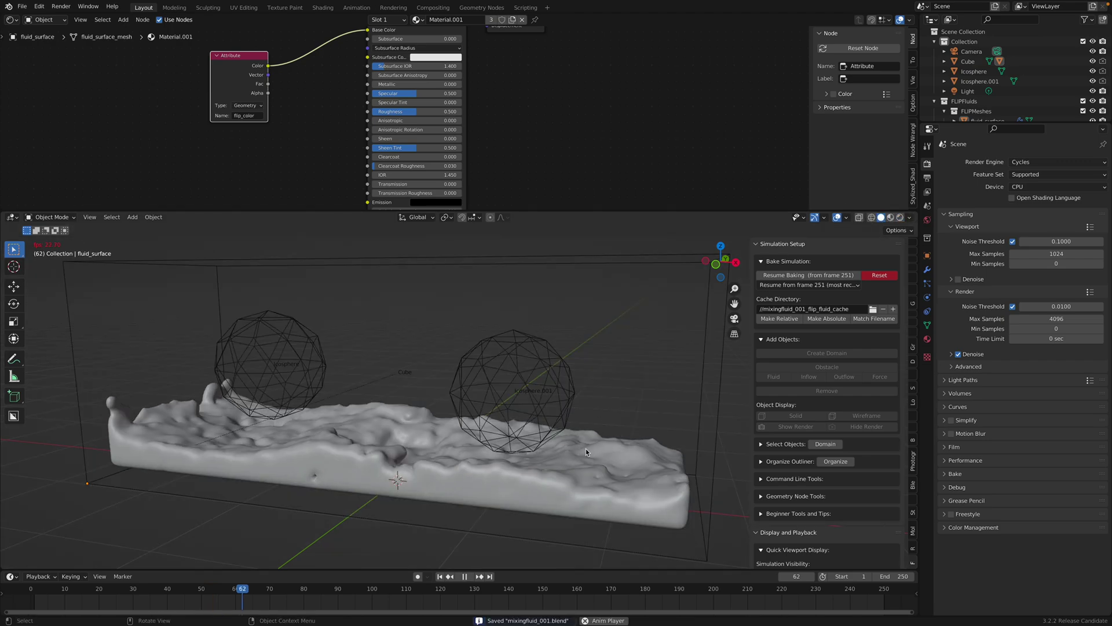
pyautogui.press('space')
pyautogui.click(699, 590)
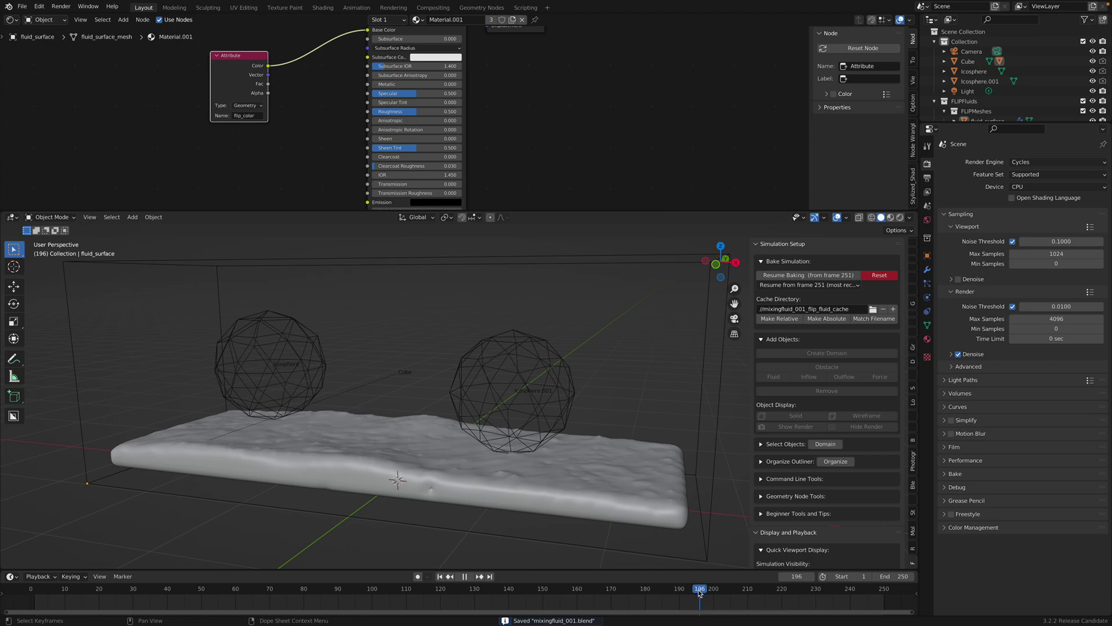
pyautogui.press('z')
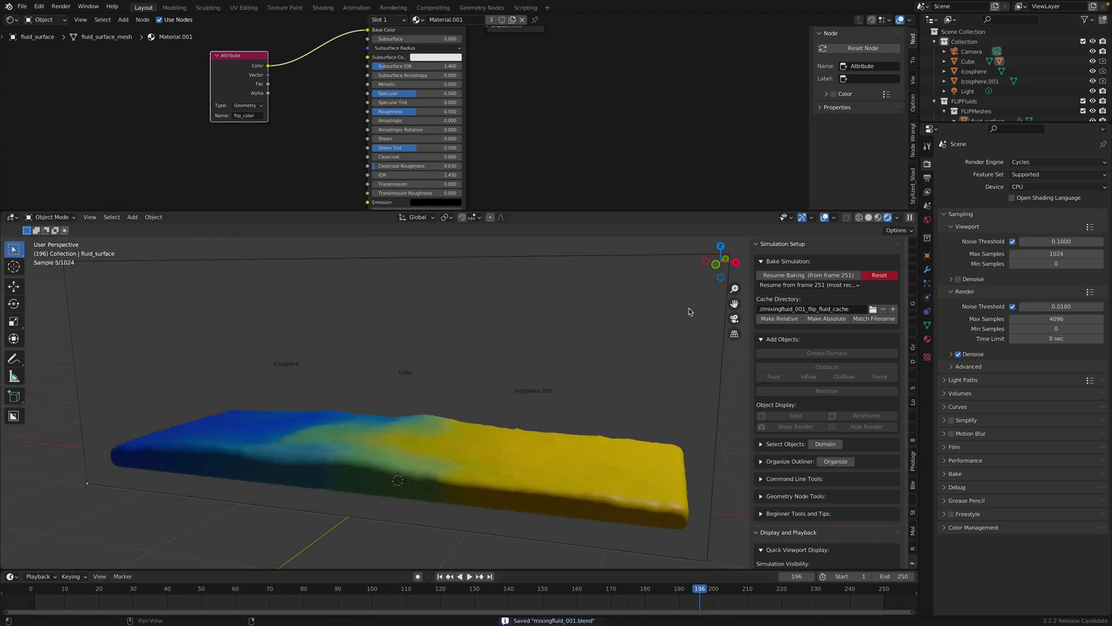
pyautogui.moveTo(689, 311); pyautogui.dragTo(501, 448, button='middle')
pyautogui.scroll(-3, 478, 441)
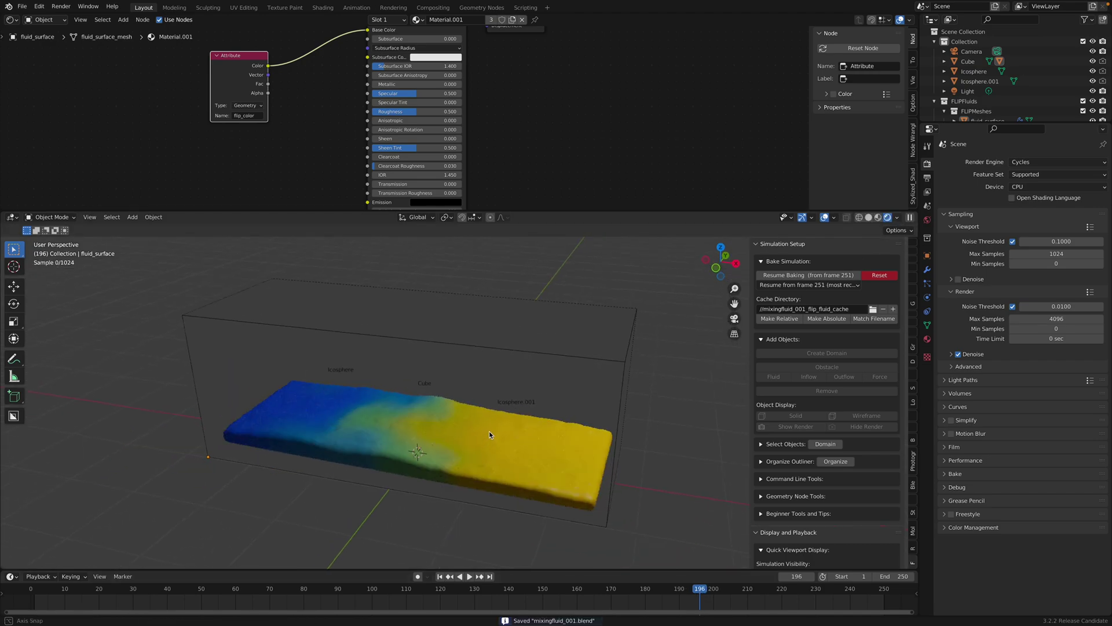
pyautogui.click(870, 218)
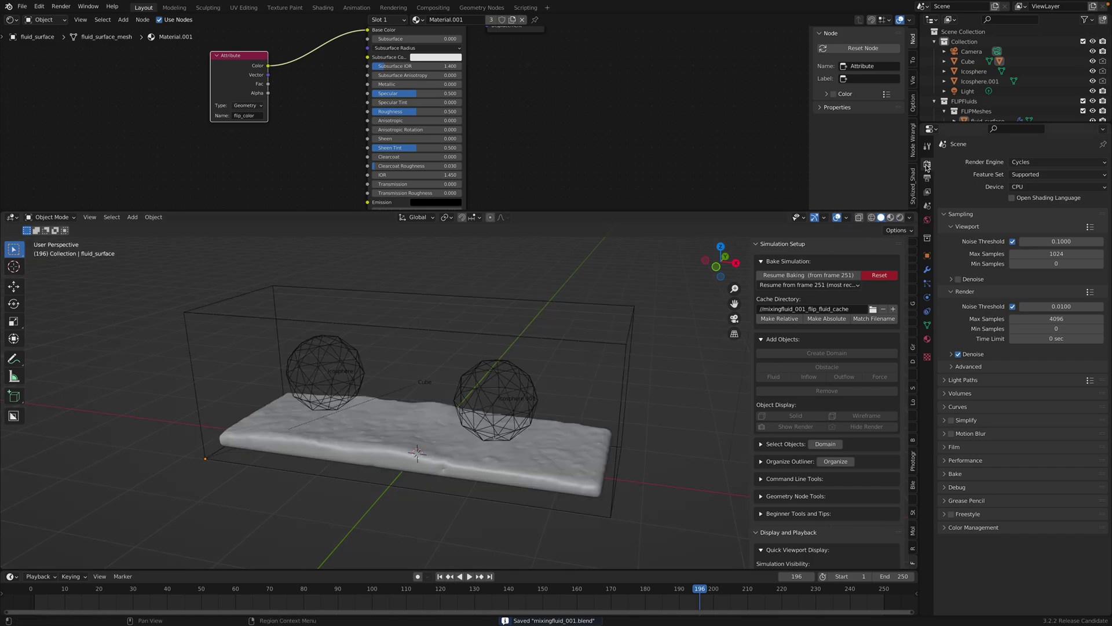
# Step: Reselect the fluid surface and open the FLIP Fluid Surface Material dropdown in Physics
pyautogui.click(927, 341)
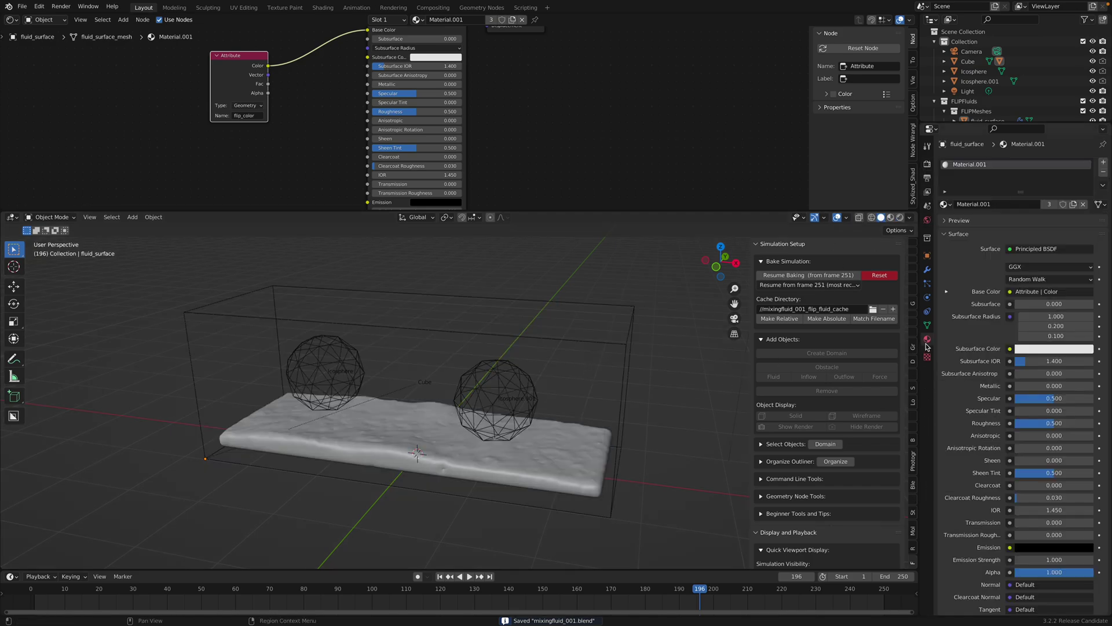
pyautogui.click(603, 491)
pyautogui.scroll(-1, 982, 511)
pyautogui.scroll(-4, 983, 511)
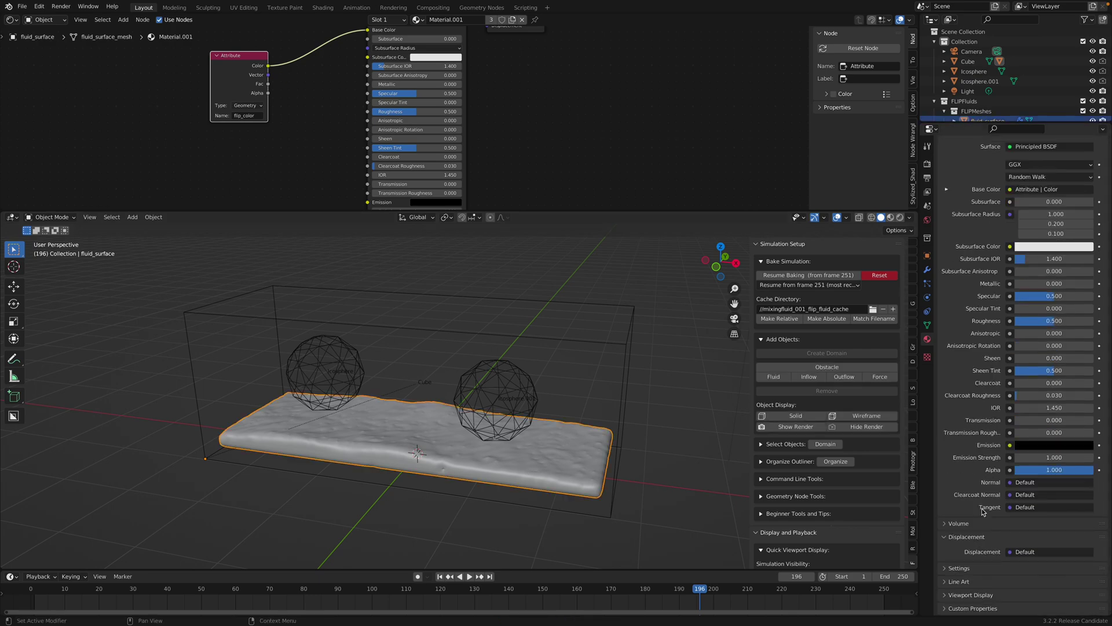
pyautogui.scroll(5, 956, 365)
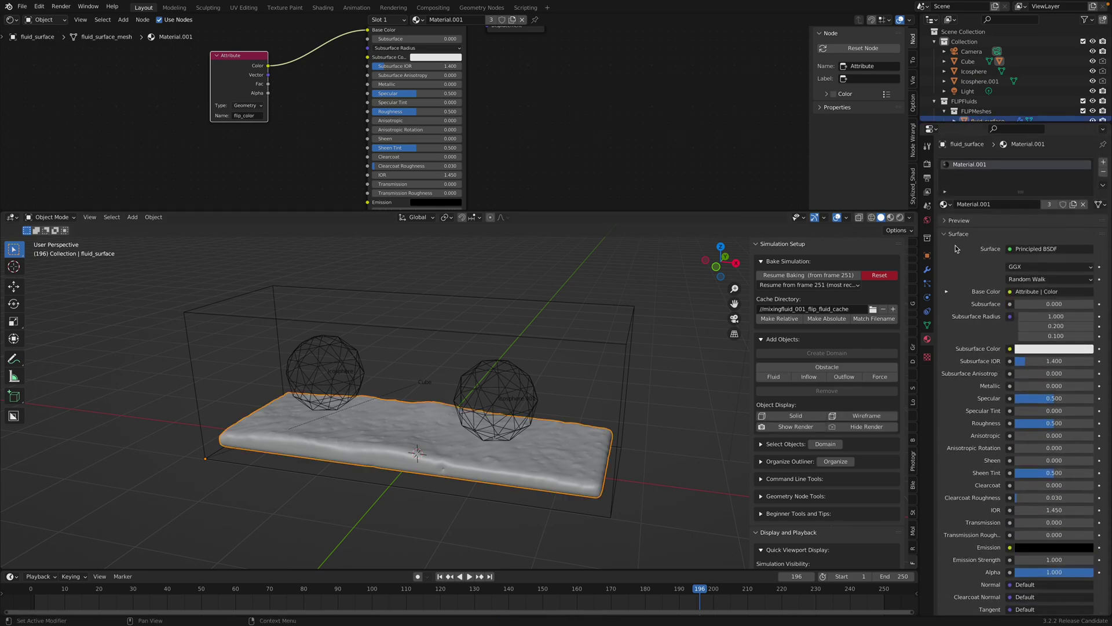
pyautogui.scroll(-3, 983, 348)
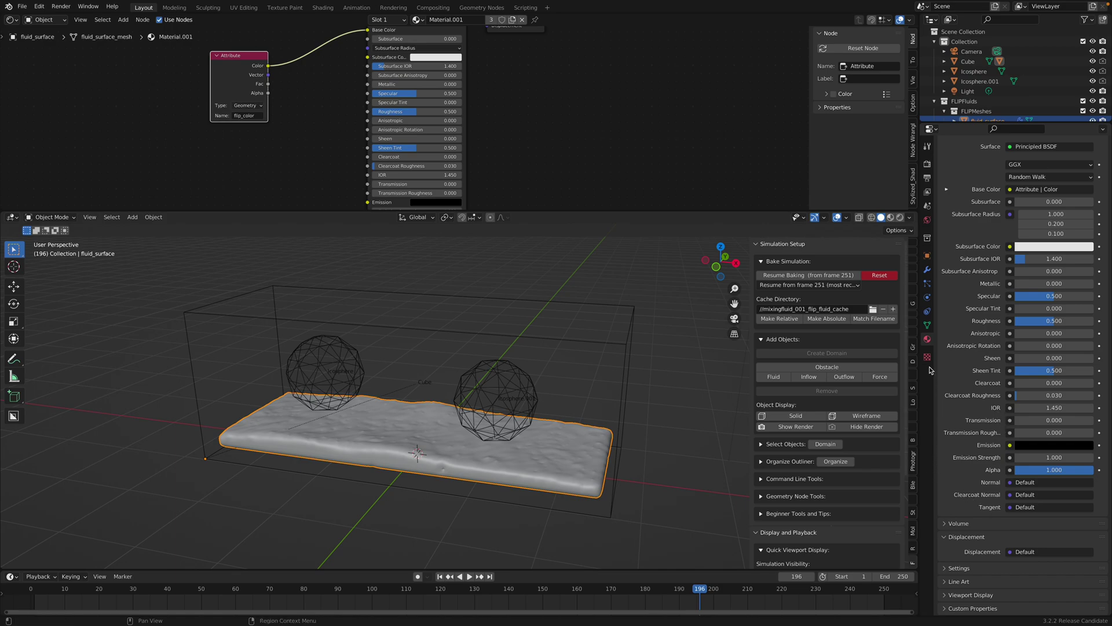
pyautogui.click(928, 297)
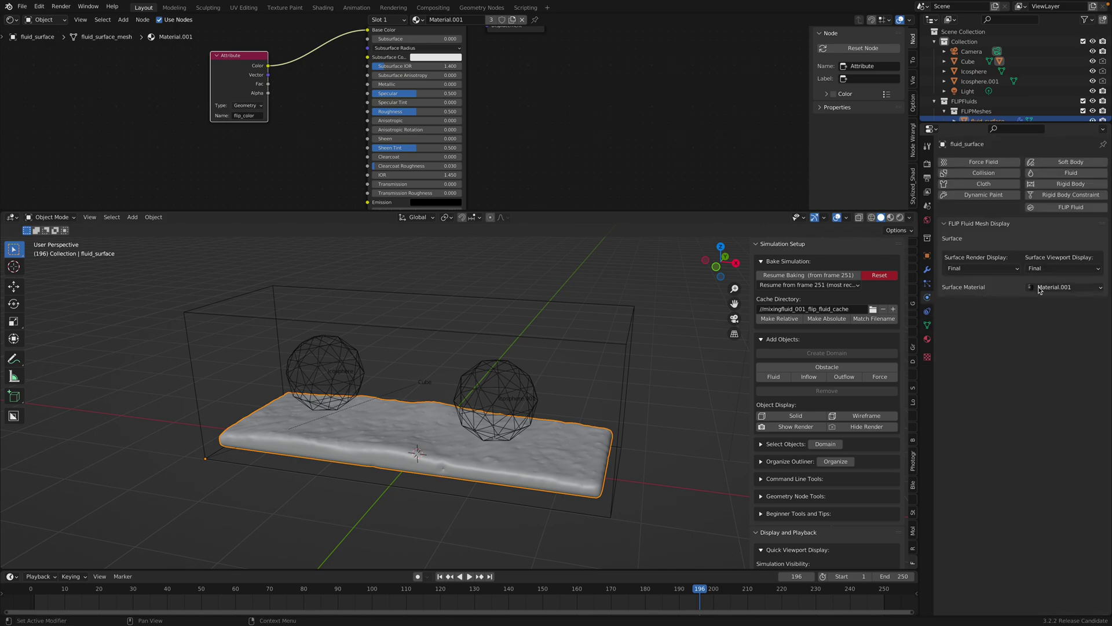
pyautogui.click(1047, 290)
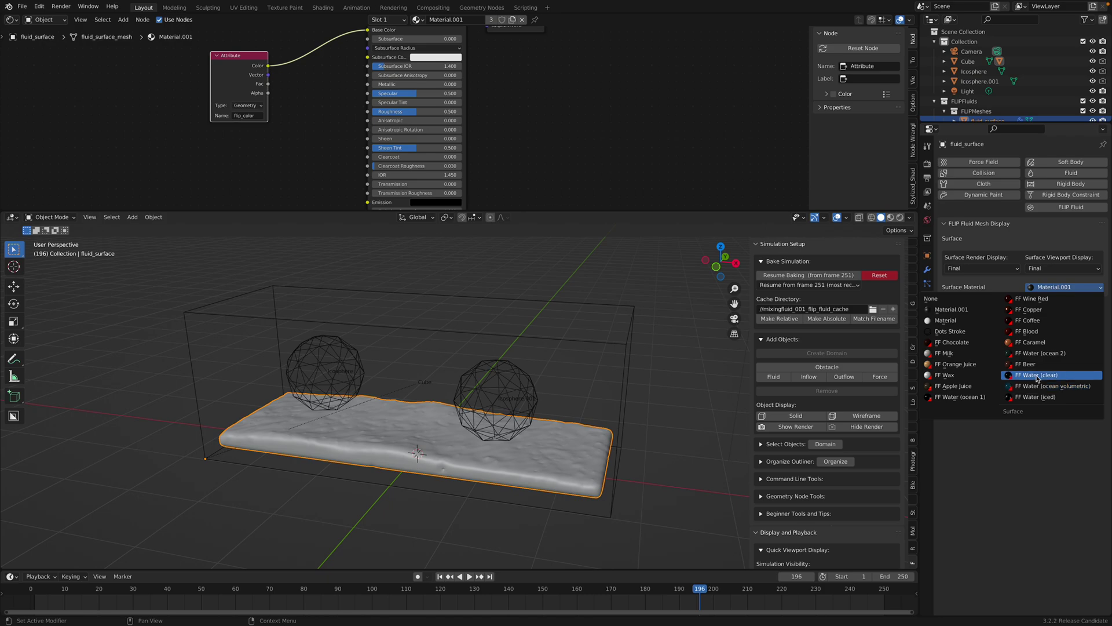
# Step: Make FF Caramel the surface material, save, and add an Attribute node
pyautogui.click(1035, 342)
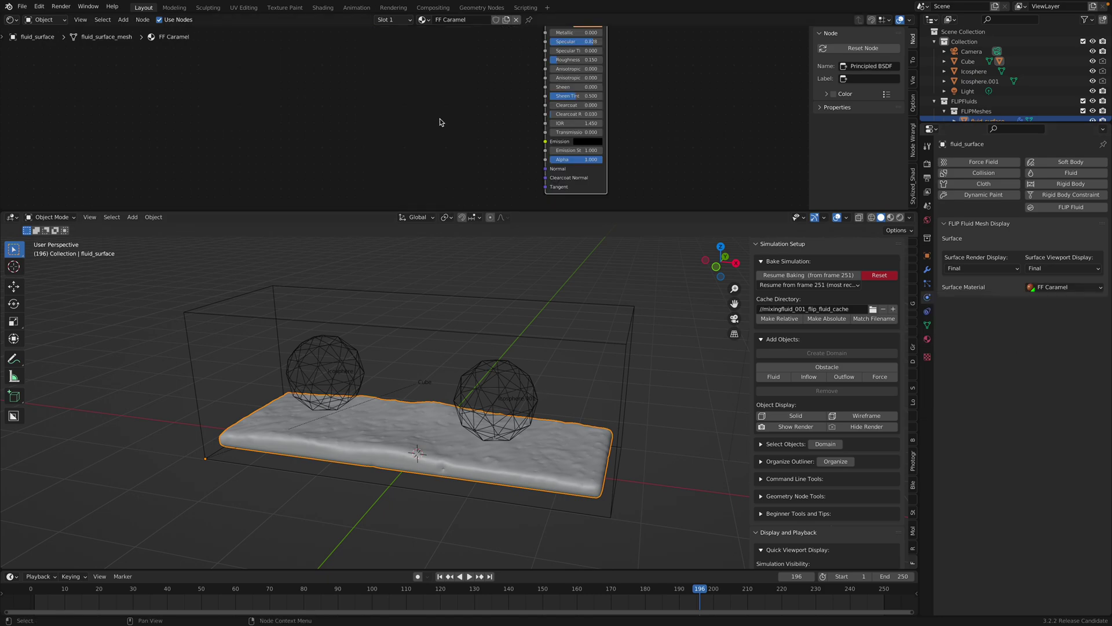
pyautogui.scroll(3, 439, 122)
pyautogui.scroll(3, 390, 144)
pyautogui.scroll(2, 500, 135)
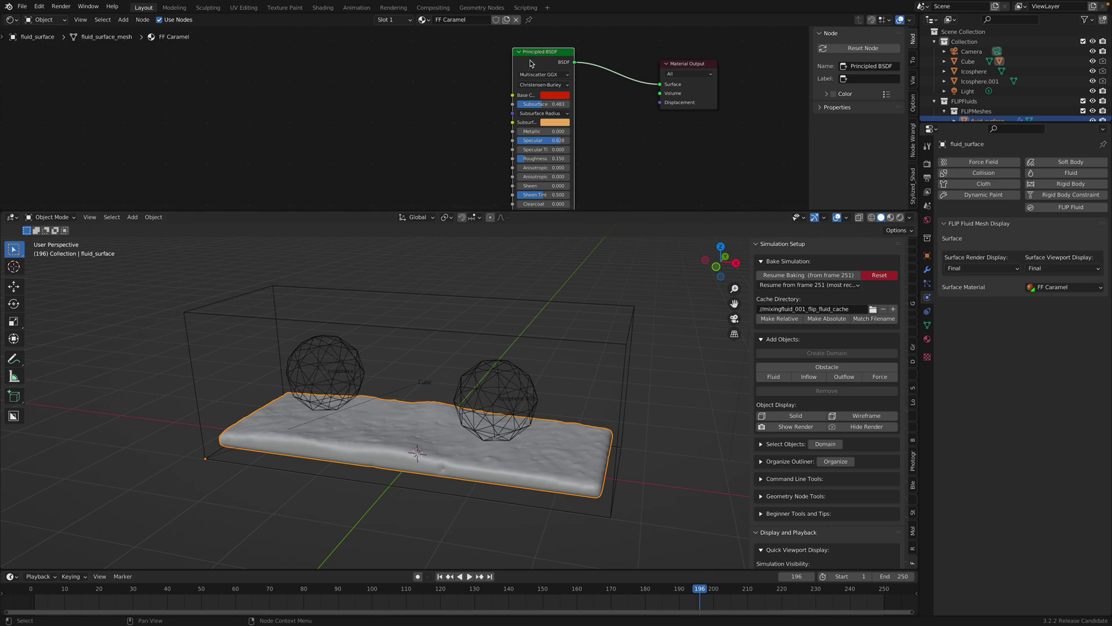
pyautogui.hotkey('ctrl', 's')
pyautogui.hotkey('shift', 'a')
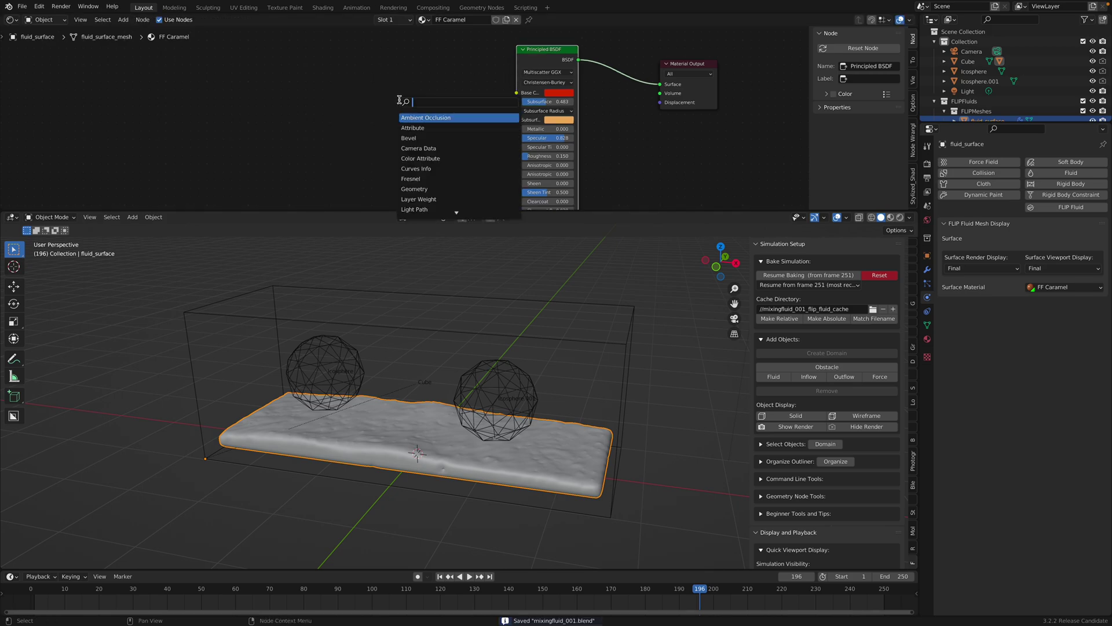
pyautogui.write('attr')
pyautogui.press('Return')
pyautogui.click(428, 168)
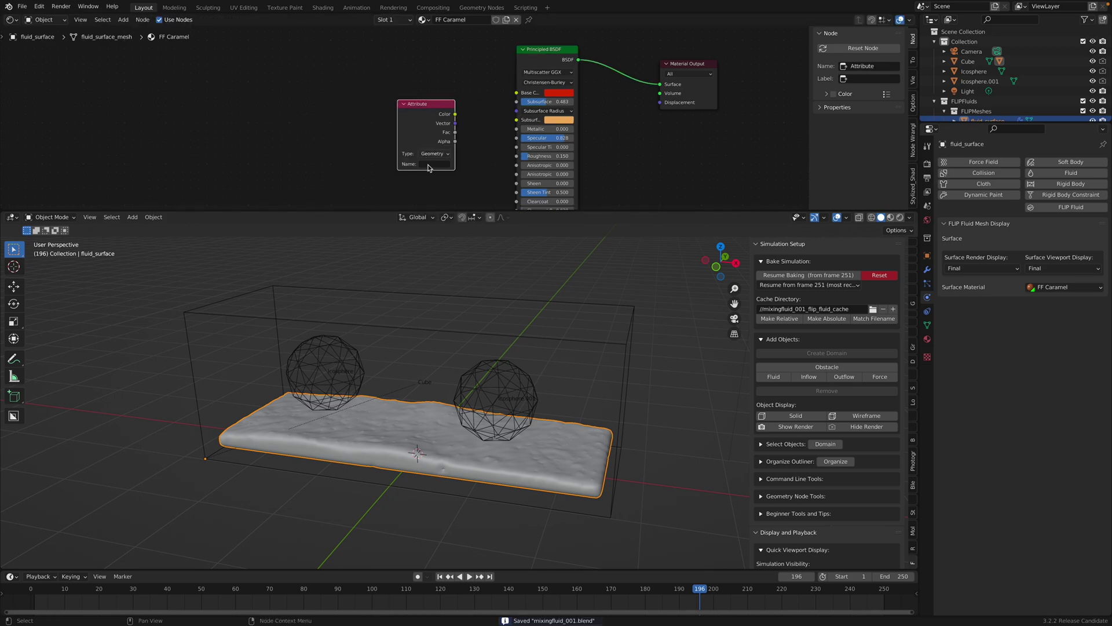
pyautogui.write('flu')
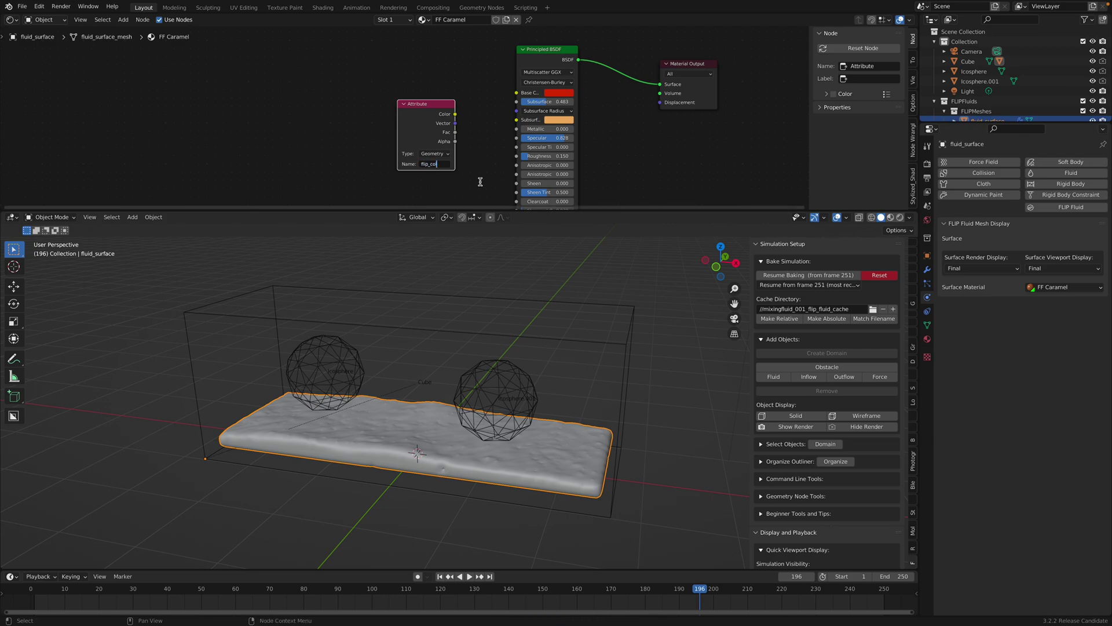
# Step: Save, link flip_color's Color to Base Color, and preview in rendered shading
pyautogui.hotkey('ctrl', 's')
pyautogui.moveTo(455, 113)
pyautogui.mouseDown()
pyautogui.moveTo(516, 93)
pyautogui.moveTo(484, 71)
pyautogui.mouseUp()
pyautogui.click(900, 217)
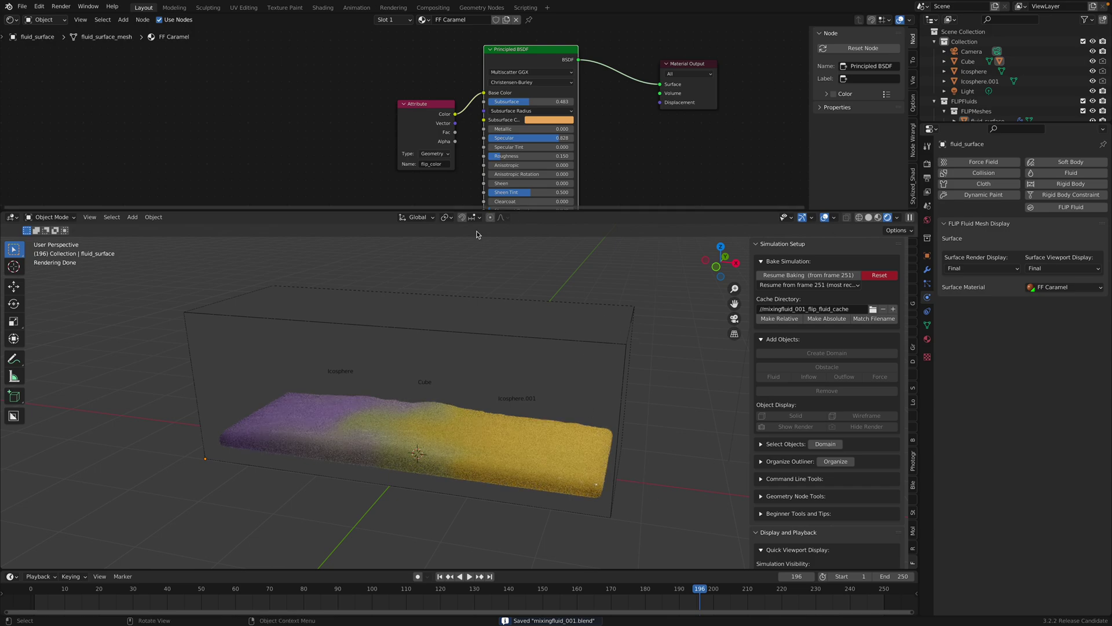
# Step: Set the caramel subsurface colour to pale cyan and Subsurface to 0, then save
pyautogui.click(542, 121)
pyautogui.click(558, 154)
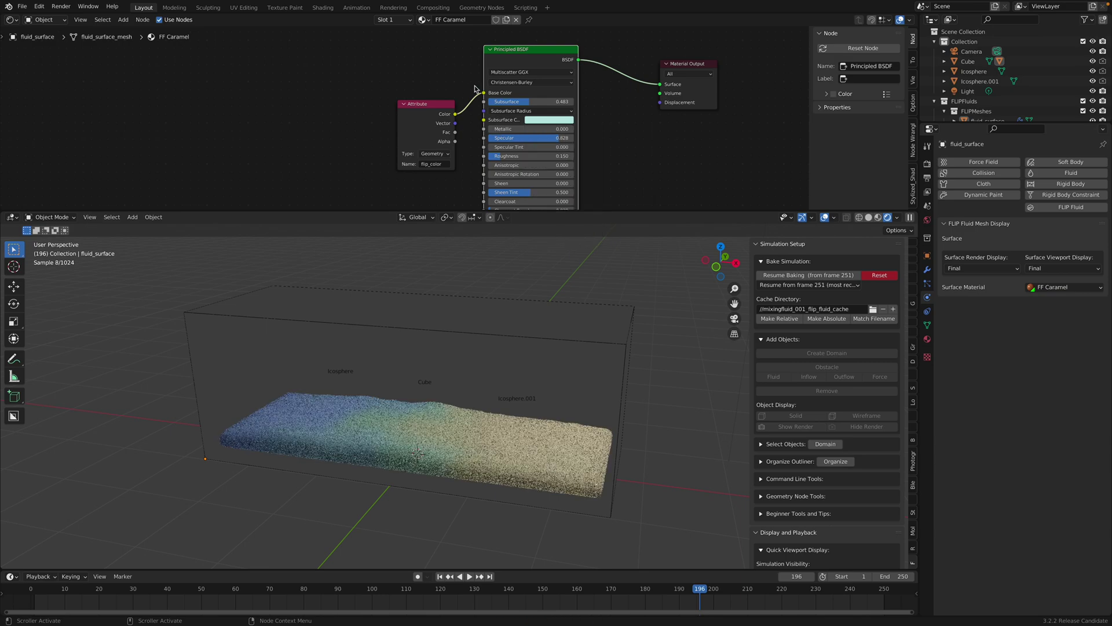
pyautogui.moveTo(524, 106); pyautogui.dragTo(482, 103)
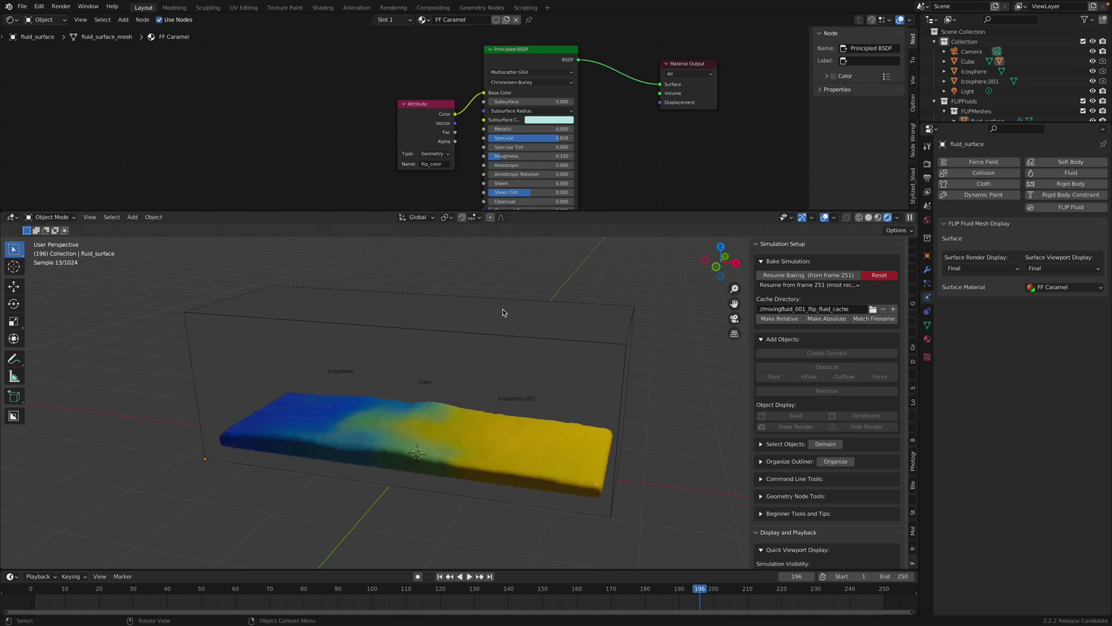
pyautogui.keyDown('shift'); pyautogui.scroll(-2, 526, 174); pyautogui.keyUp('shift')
pyautogui.hotkey('ctrl', 's')
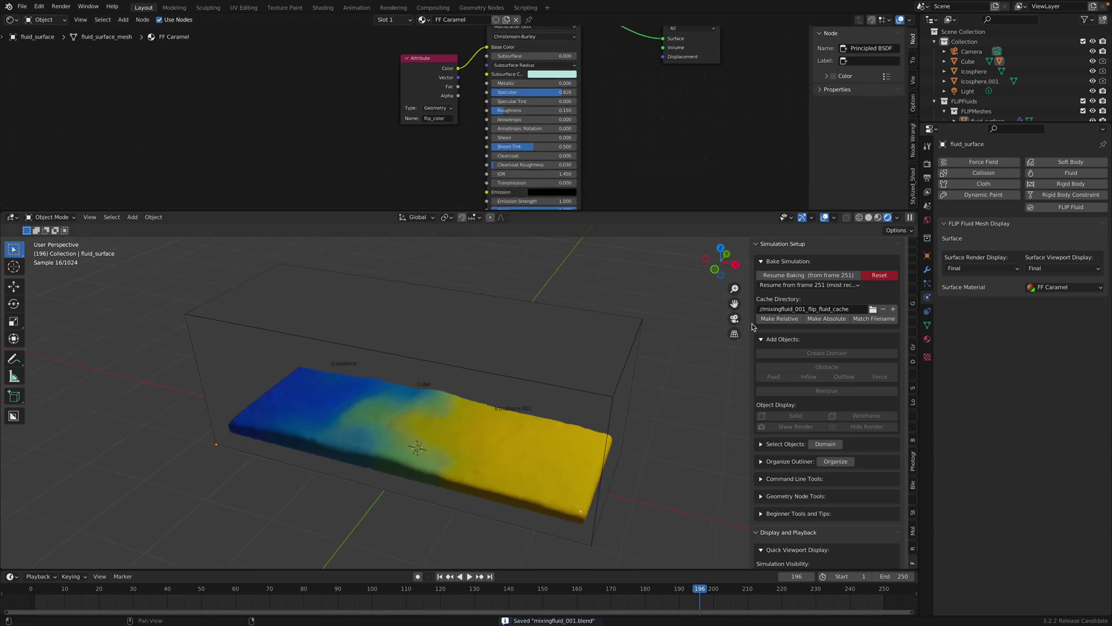
# Step: Switch the fluid surface material to FF Wine Red, then to FF Blood
pyautogui.click(1064, 288)
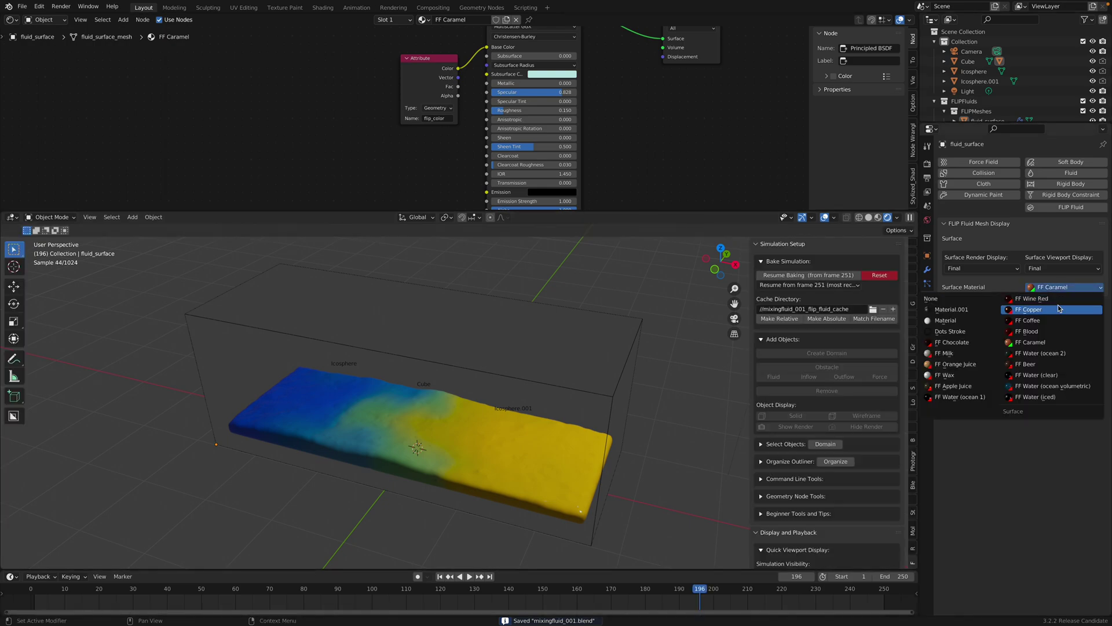
pyautogui.click(1047, 299)
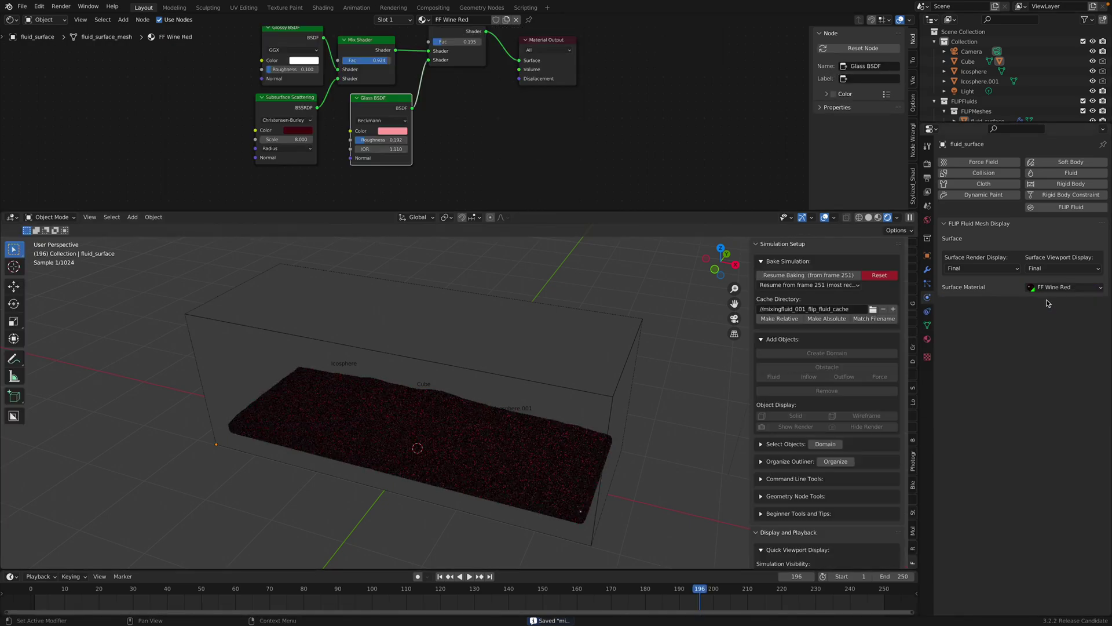
pyautogui.keyDown('shift'); pyautogui.scroll(2, 454, 137); pyautogui.keyUp('shift')
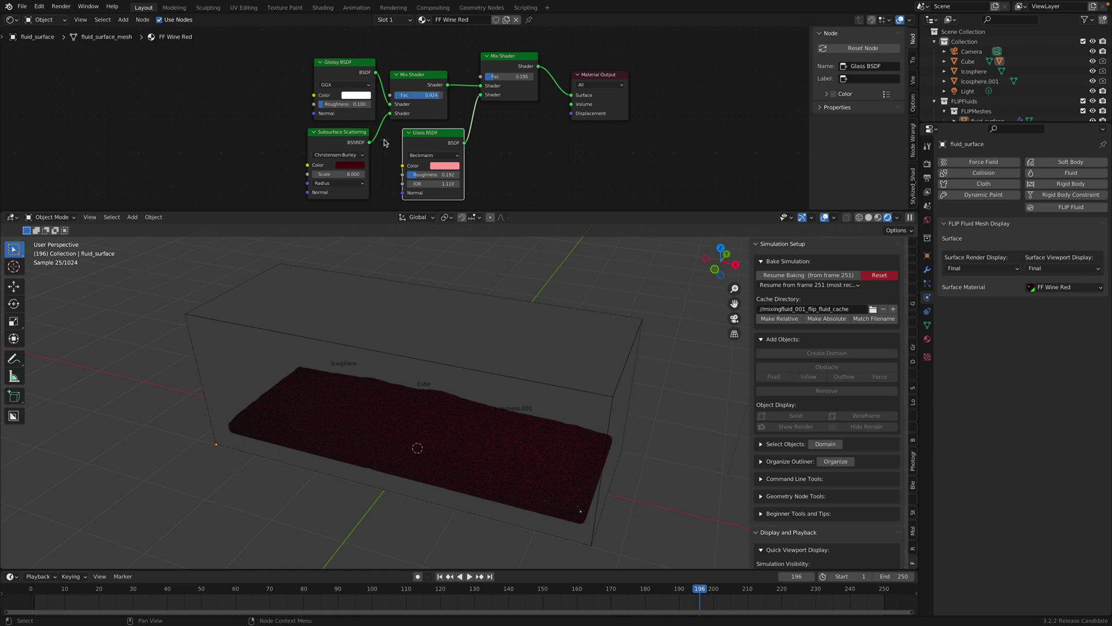
pyautogui.click(1052, 288)
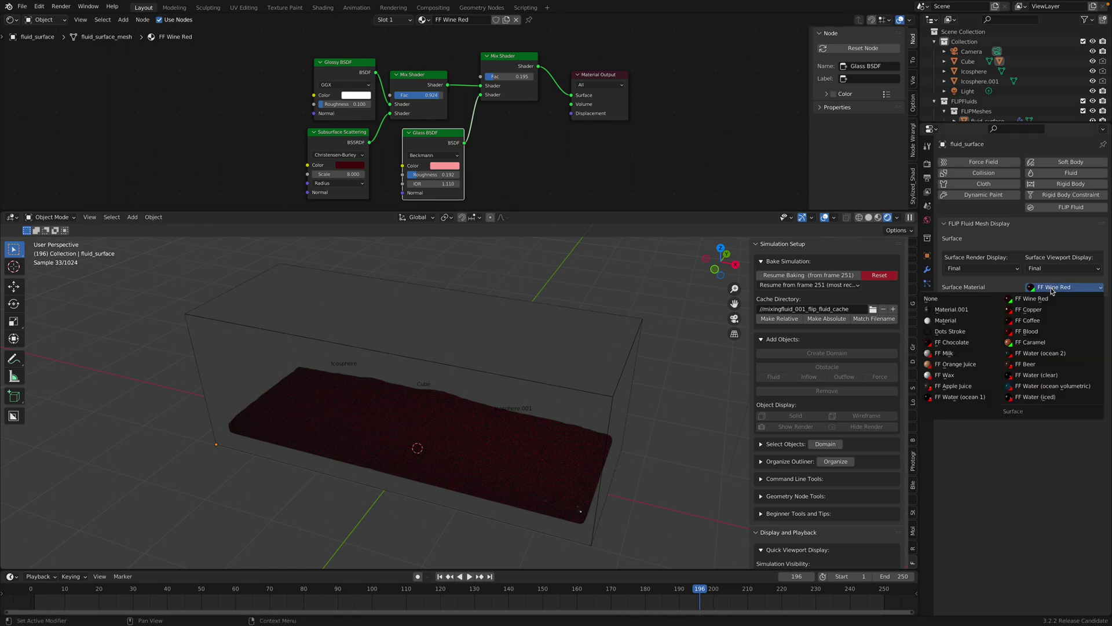
pyautogui.click(1050, 331)
pyautogui.moveTo(365, 63); pyautogui.dragTo(378, 93, button='middle')
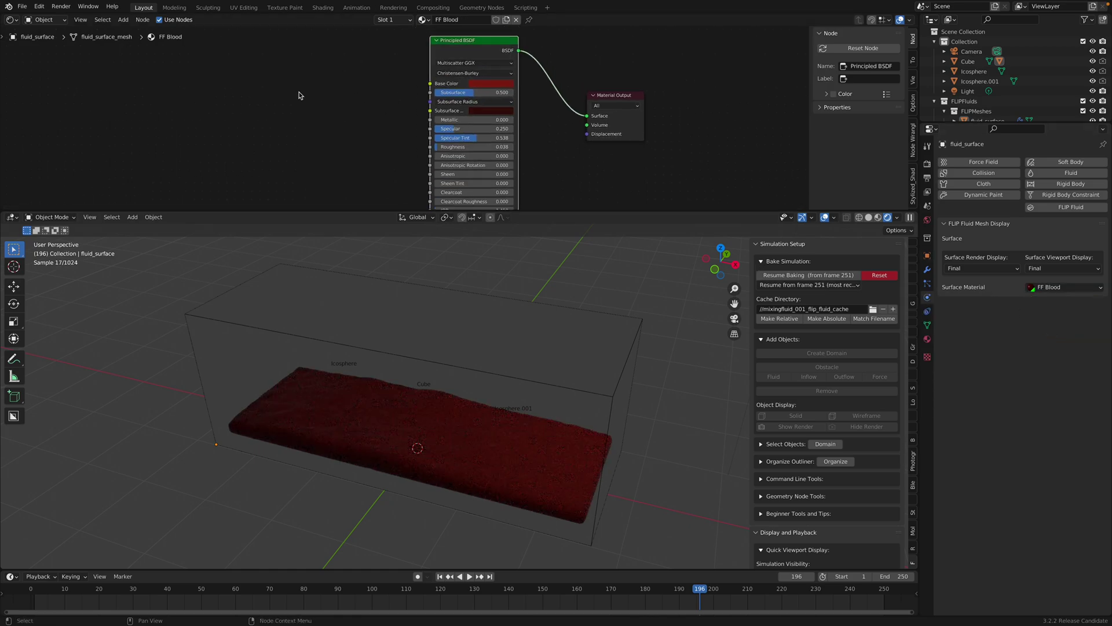
# Step: Add a flip_color Attribute node to FF Blood, save, and link it to Base Color
pyautogui.hotkey('shift', 'a')
pyautogui.write('attr')
pyautogui.press('Return')
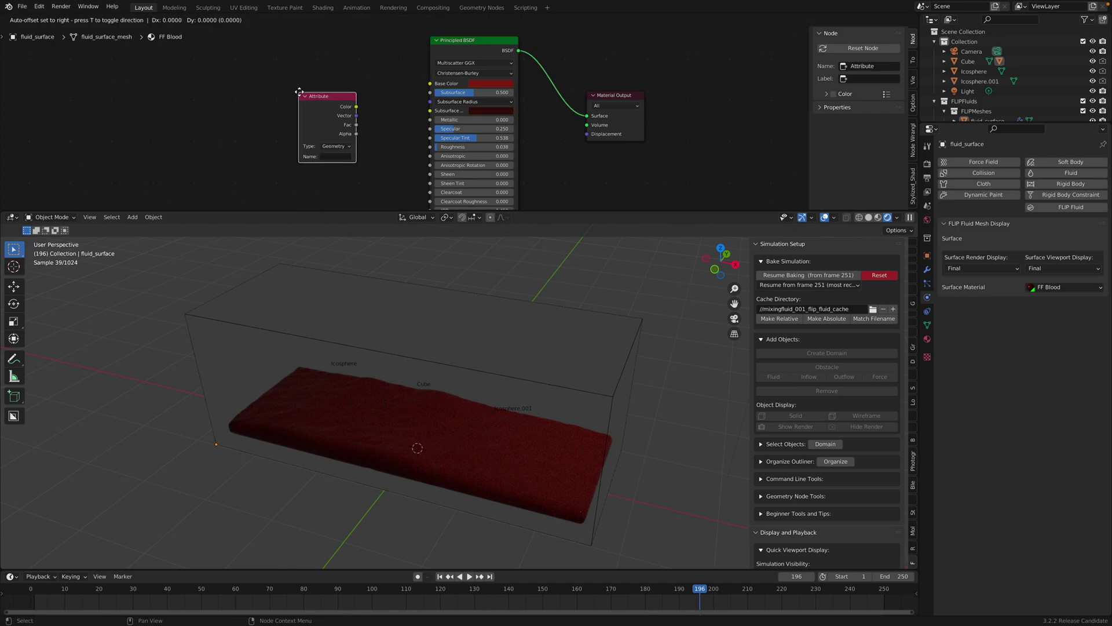
pyautogui.click(299, 92)
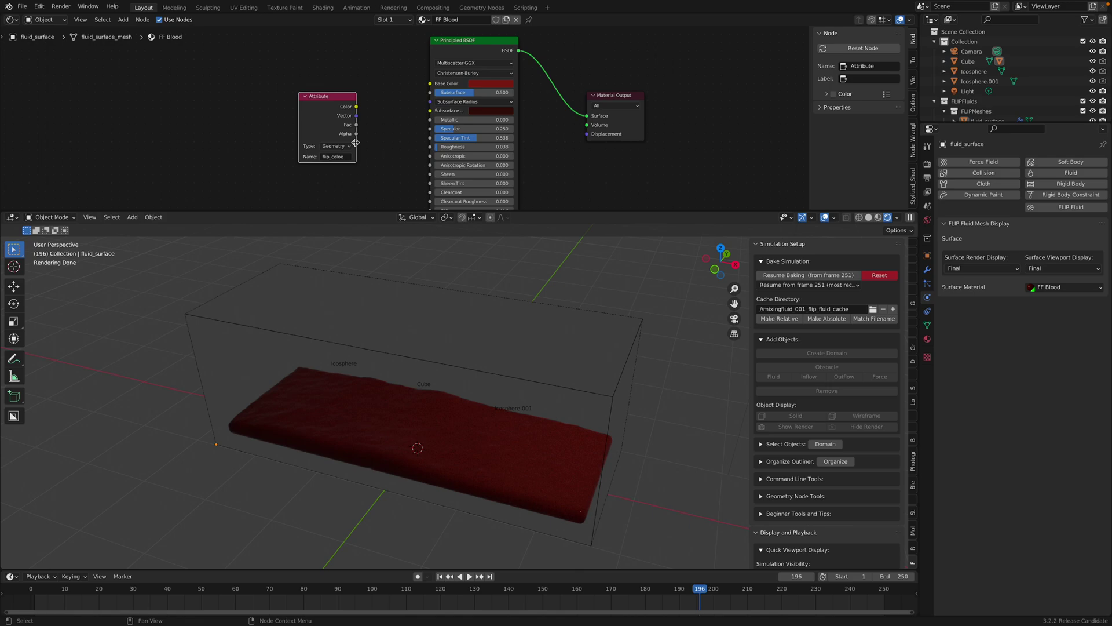
pyautogui.hotkey('ctrl', 's')
pyautogui.moveTo(356, 106); pyautogui.dragTo(430, 84)
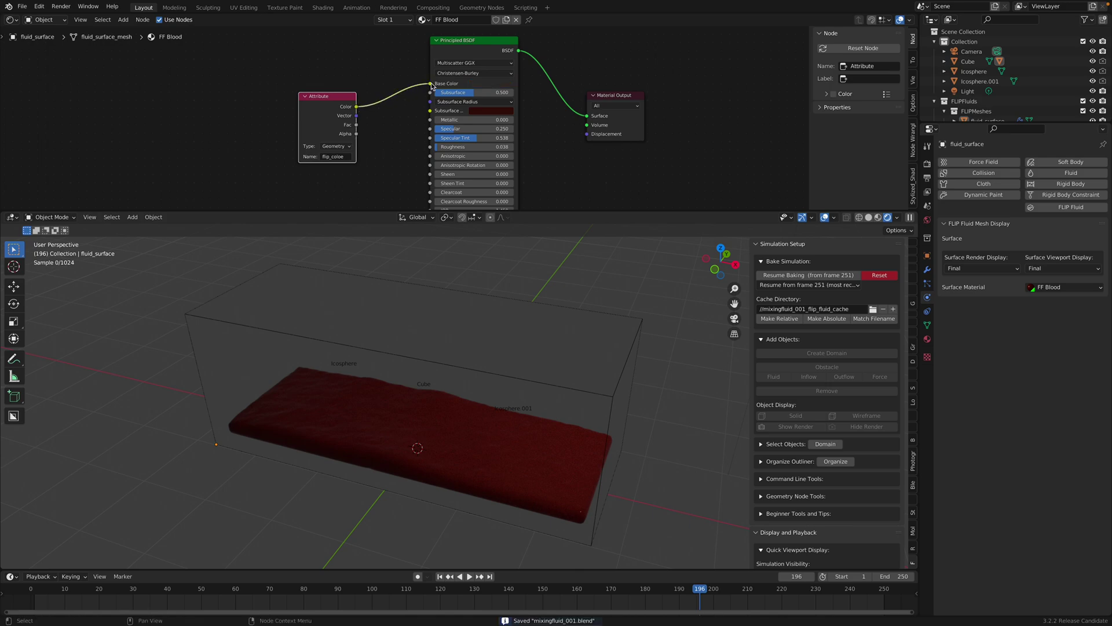
# Step: Set Subsurface to 0 and return the viewport to Solid shading
pyautogui.click(463, 96)
pyautogui.write('0')
pyautogui.press('Return')
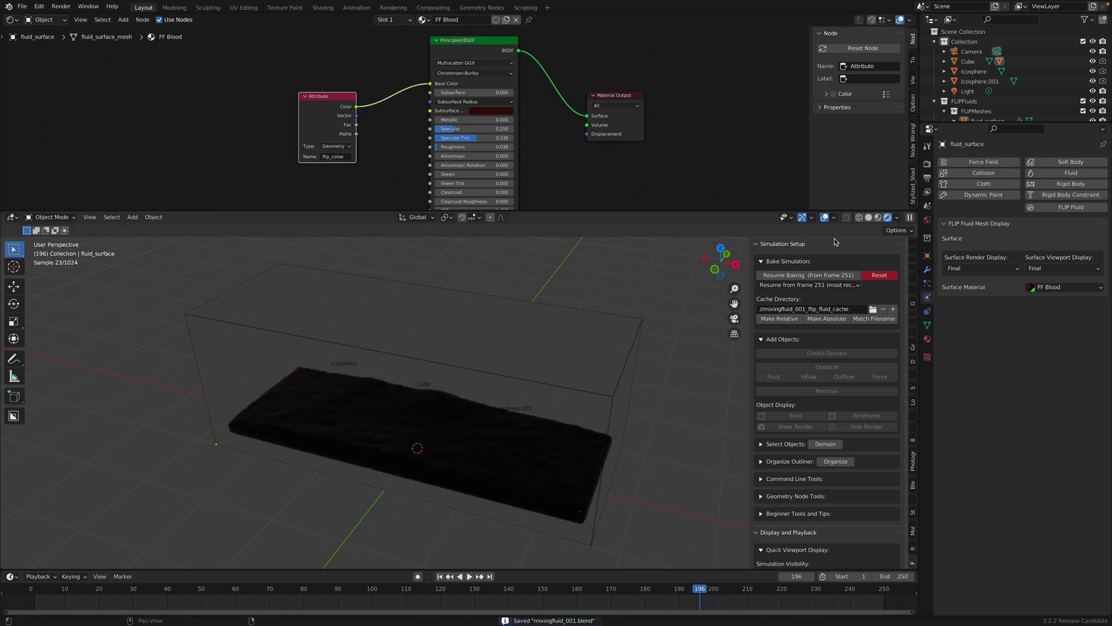
pyautogui.click(867, 219)
# Step: Add a Sun light and rotate it to an angle
pyautogui.moveTo(440, 353); pyautogui.dragTo(468, 358, button='middle')
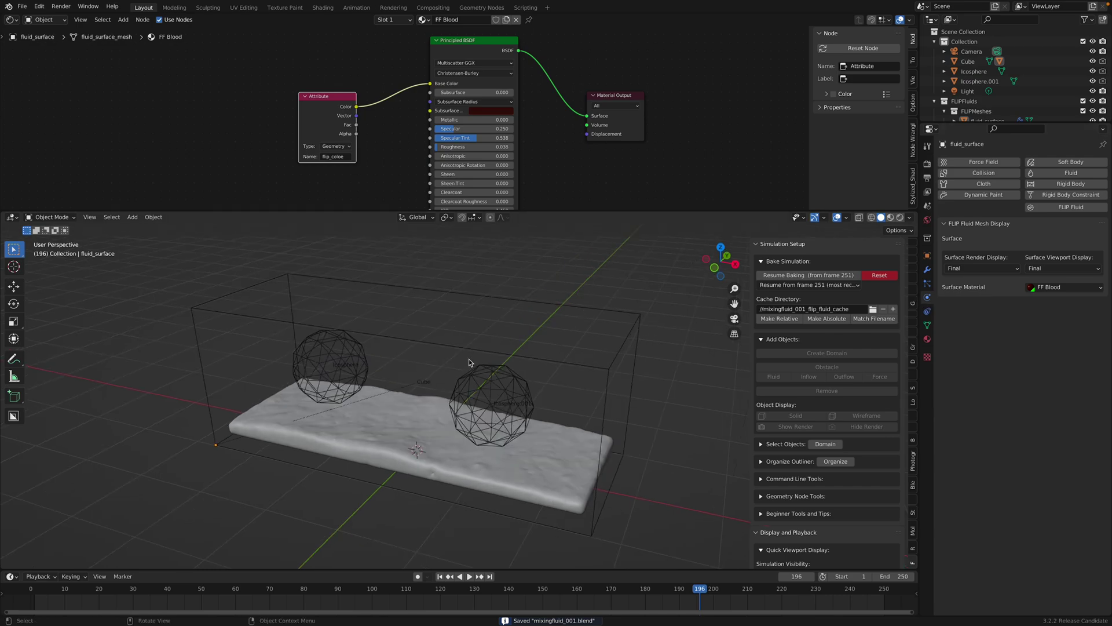
pyautogui.hotkey('shift', 'a')
pyautogui.click(528, 492)
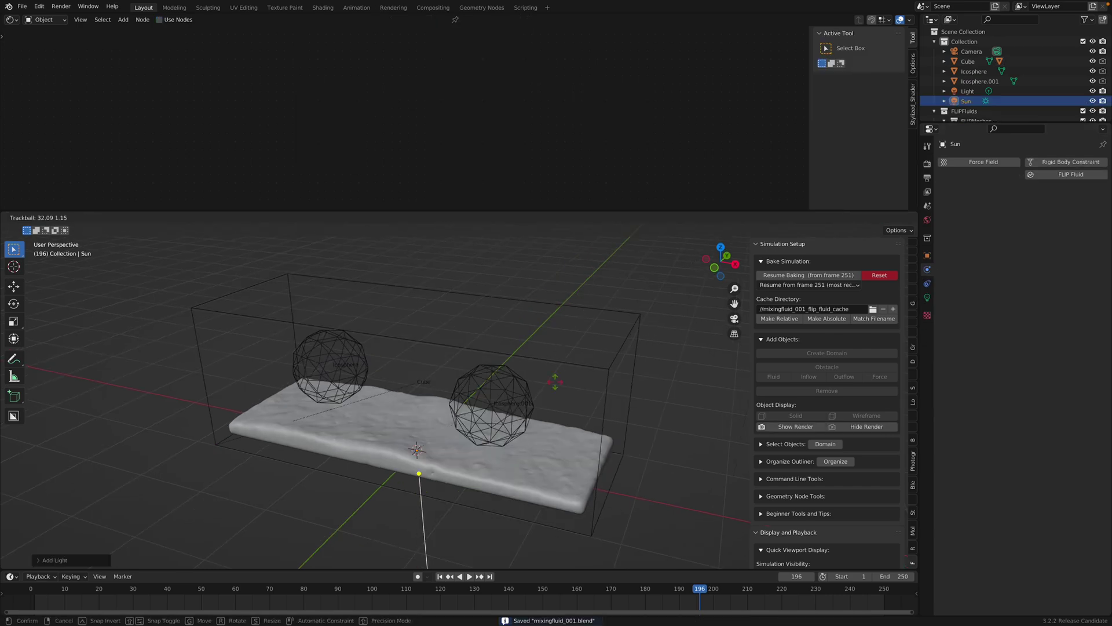
pyautogui.press('r')
pyautogui.press('r')
pyautogui.press('Escape')
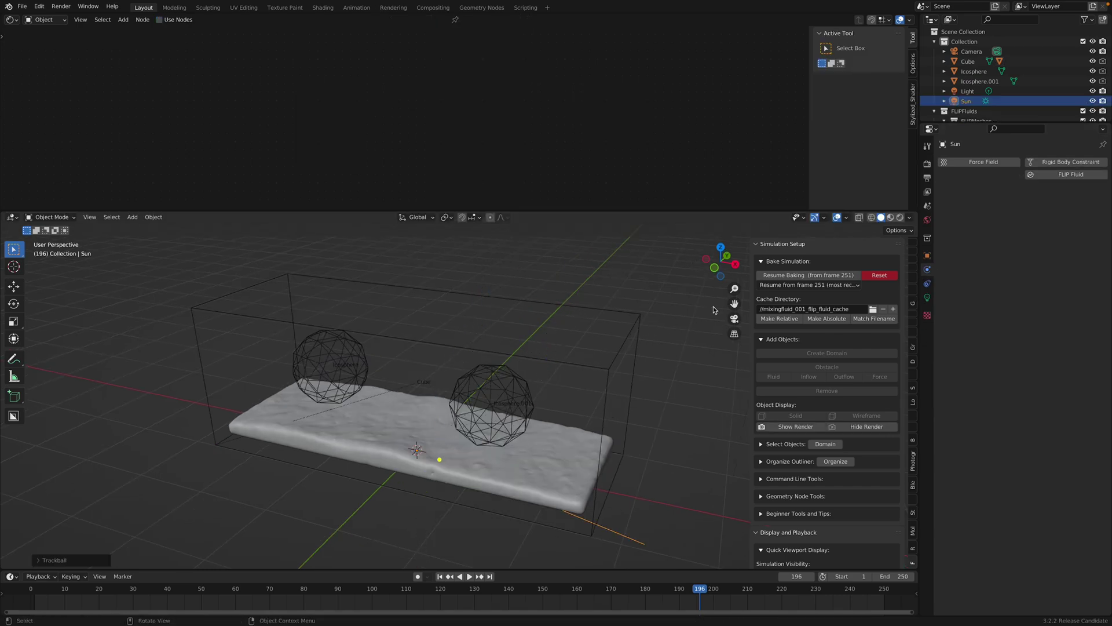
# Step: Preview the scene rendered, save, and reselect the fluid surface
pyautogui.click(886, 217)
pyautogui.hotkey('ctrl', 's')
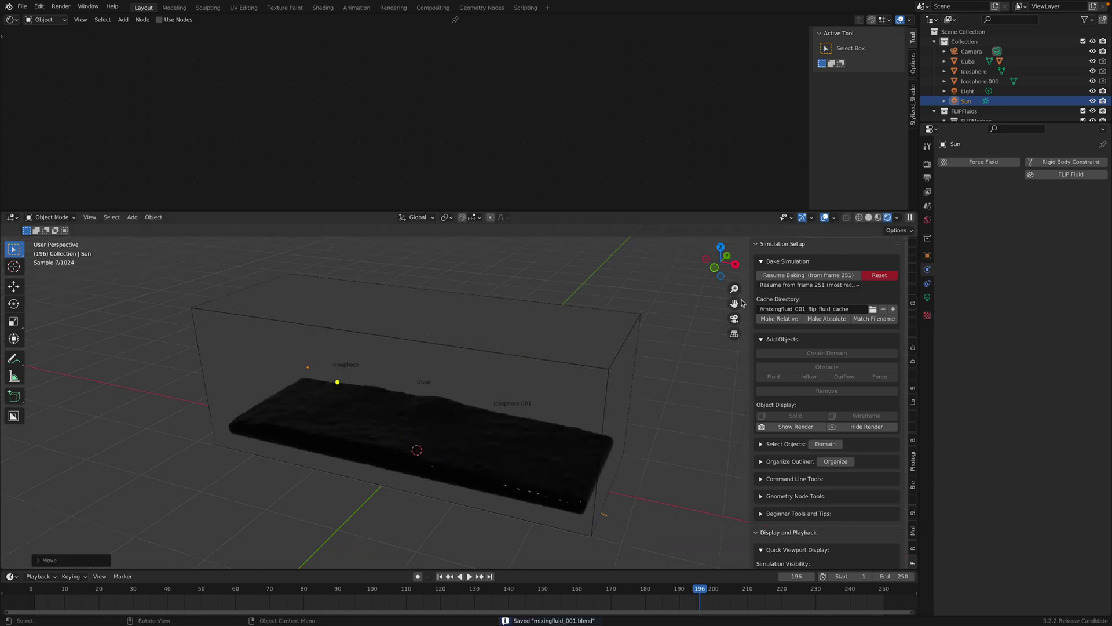
pyautogui.click(478, 454)
pyautogui.moveTo(449, 168); pyautogui.dragTo(441, 122, button='middle')
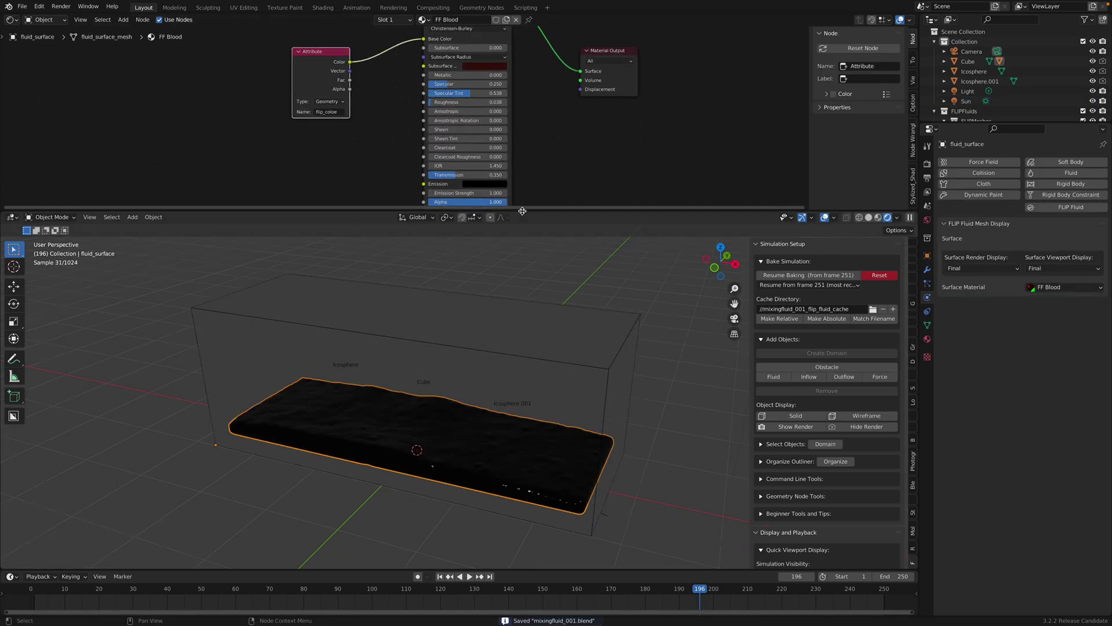
# Step: Raise Transmission to about 0.425 and correct the Attribute node name to flip_color
pyautogui.moveTo(456, 174); pyautogui.dragTo(470, 175)
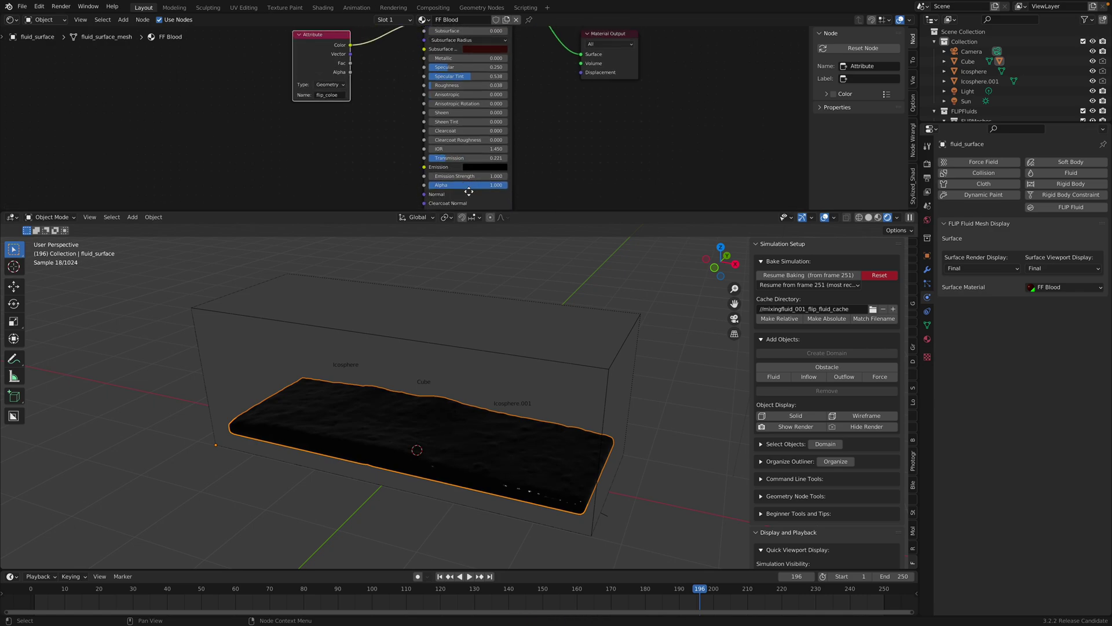
pyautogui.moveTo(415, 75); pyautogui.dragTo(419, 107, button='middle')
pyautogui.scroll(1, 354, 110)
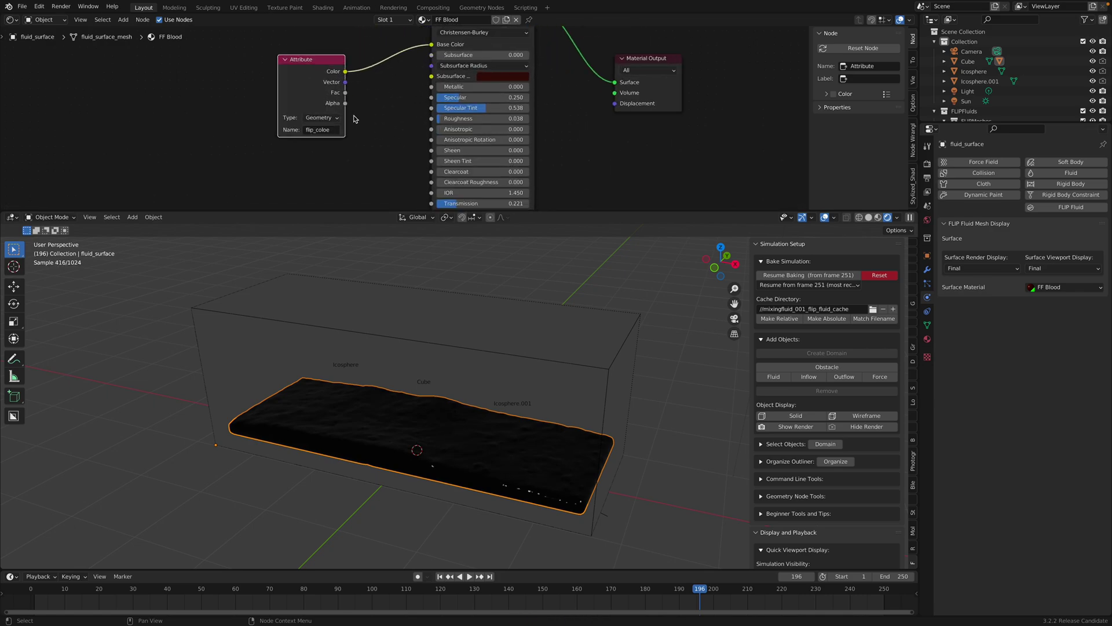
pyautogui.click(330, 128)
pyautogui.hotkey('ctrl', 's')
# Step: Raise FF Blood's Transmission further to about 0.746
pyautogui.moveTo(478, 370); pyautogui.dragTo(446, 234, button='middle')
pyautogui.moveTo(434, 152); pyautogui.dragTo(428, 104, button='middle')
pyautogui.moveTo(461, 156); pyautogui.dragTo(557, 157)
pyautogui.moveTo(522, 391); pyautogui.dragTo(565, 348, button='middle')
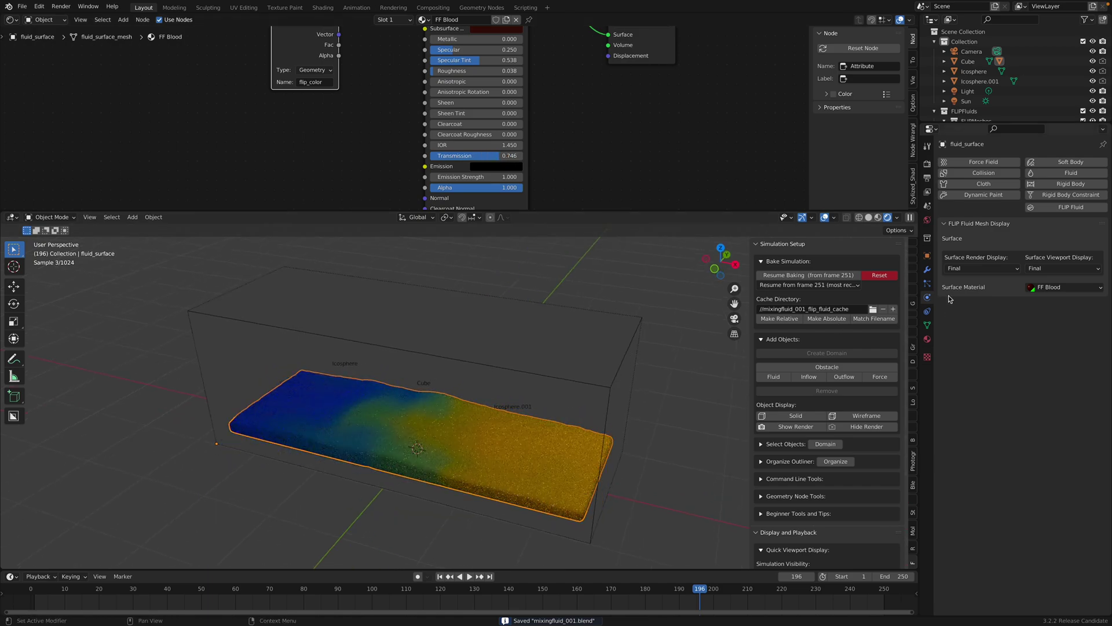
# Step: Use a Sky Texture for the world background colour
pyautogui.click(926, 219)
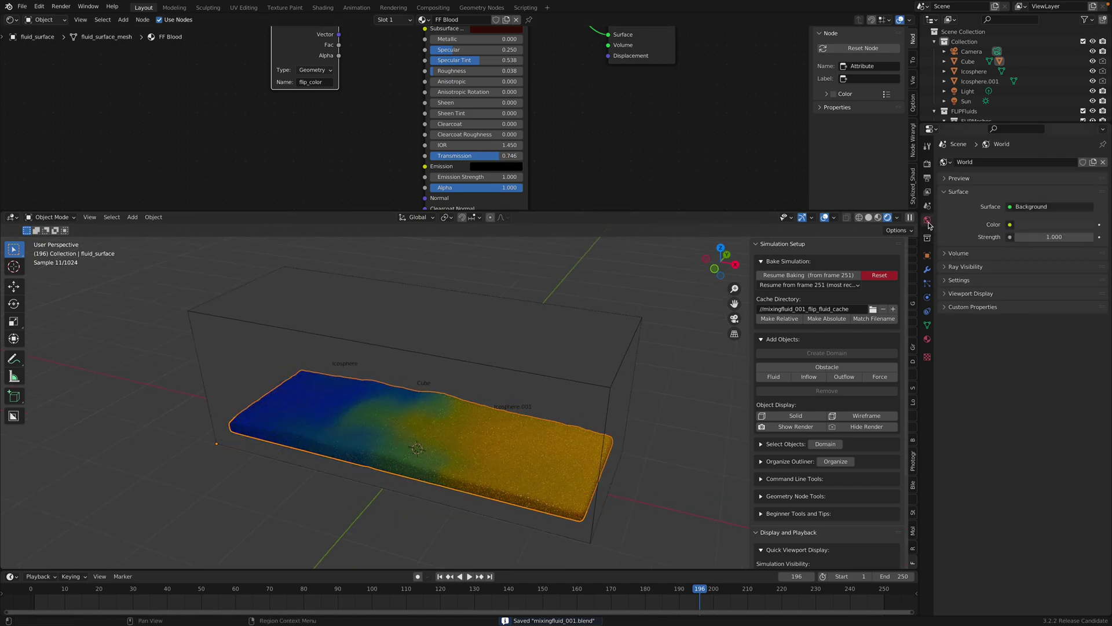
pyautogui.click(1011, 225)
pyautogui.click(821, 335)
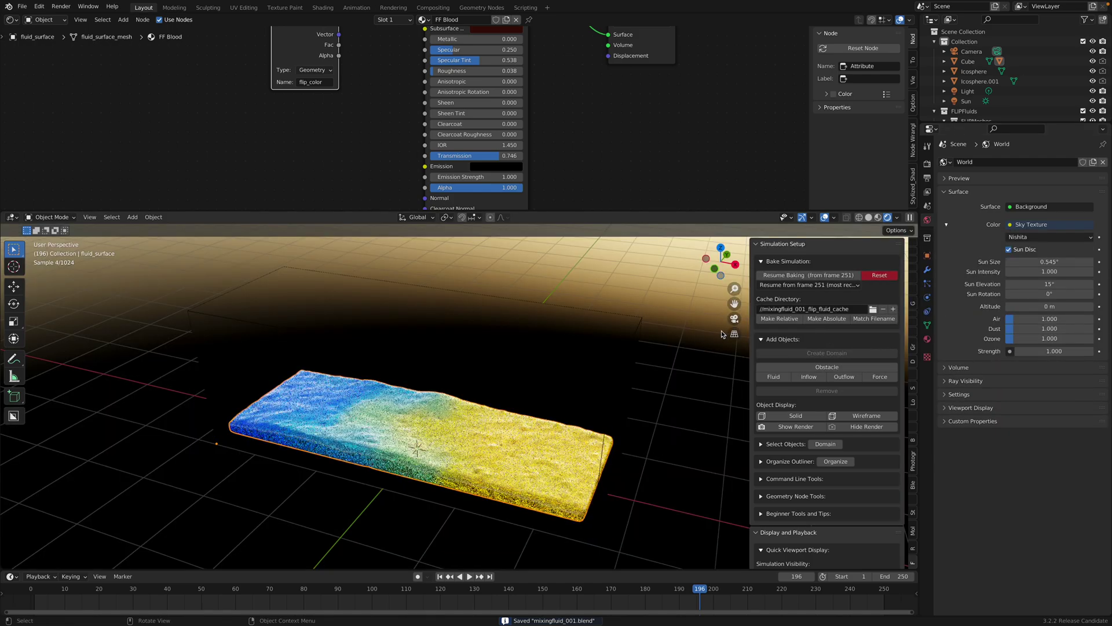
# Step: Set the sky strength to 0.3, save, and return to solid shading
pyautogui.click(1035, 350)
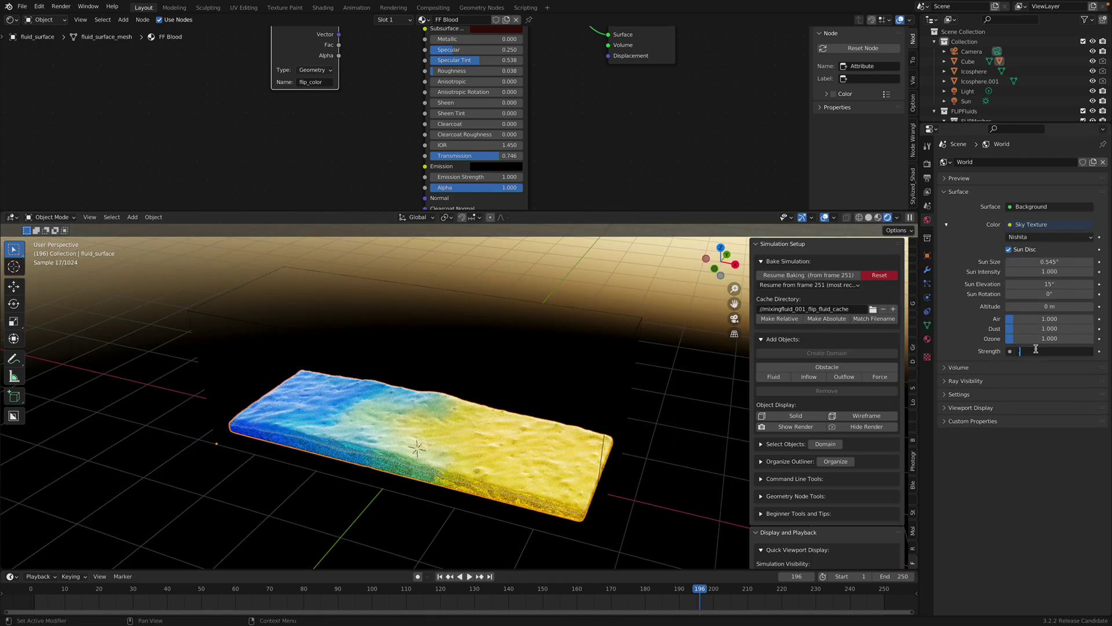
pyautogui.write('0.3')
pyautogui.press('Return')
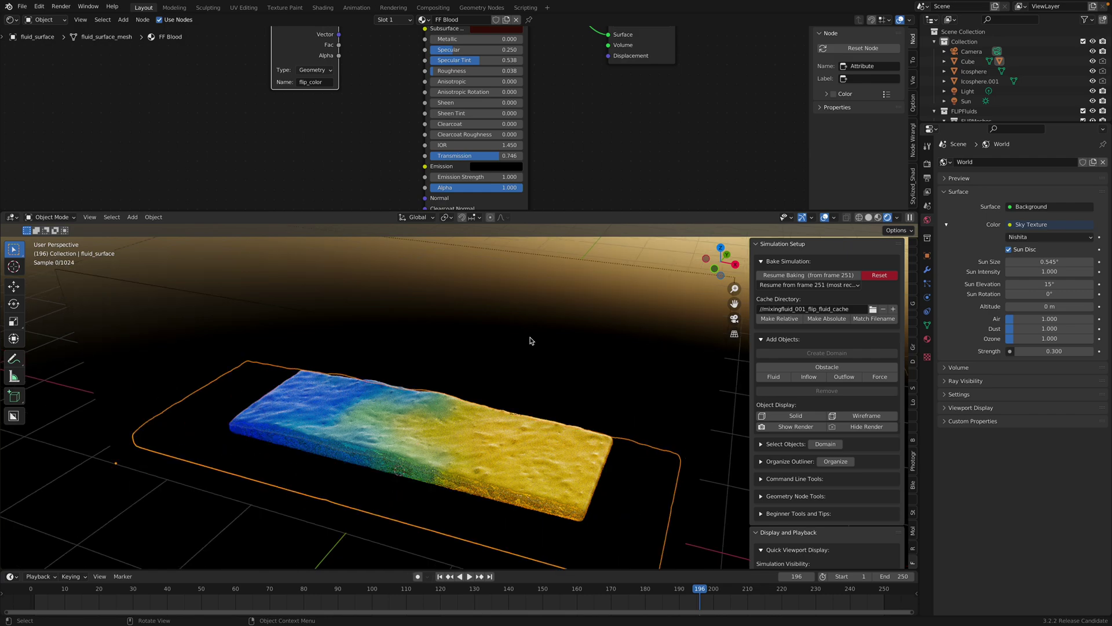
pyautogui.hotkey('ctrl', 's')
pyautogui.click(867, 217)
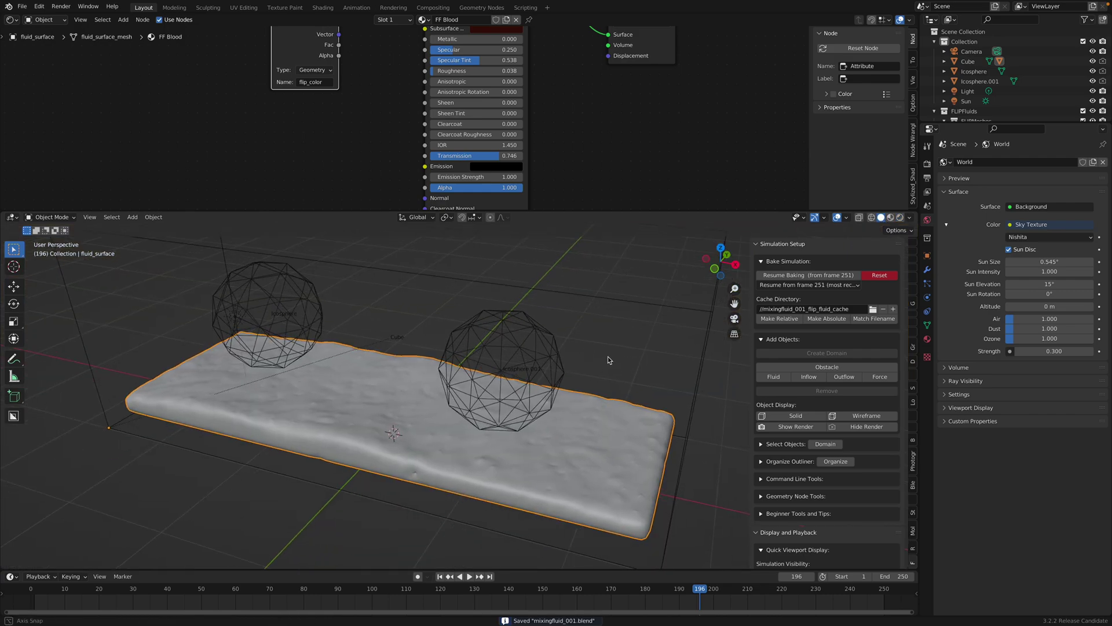
# Step: Play the fluid from the start, stop at frame 63, and preview it rendered
pyautogui.moveTo(608, 356); pyautogui.dragTo(618, 557, button='middle')
pyautogui.click(440, 576)
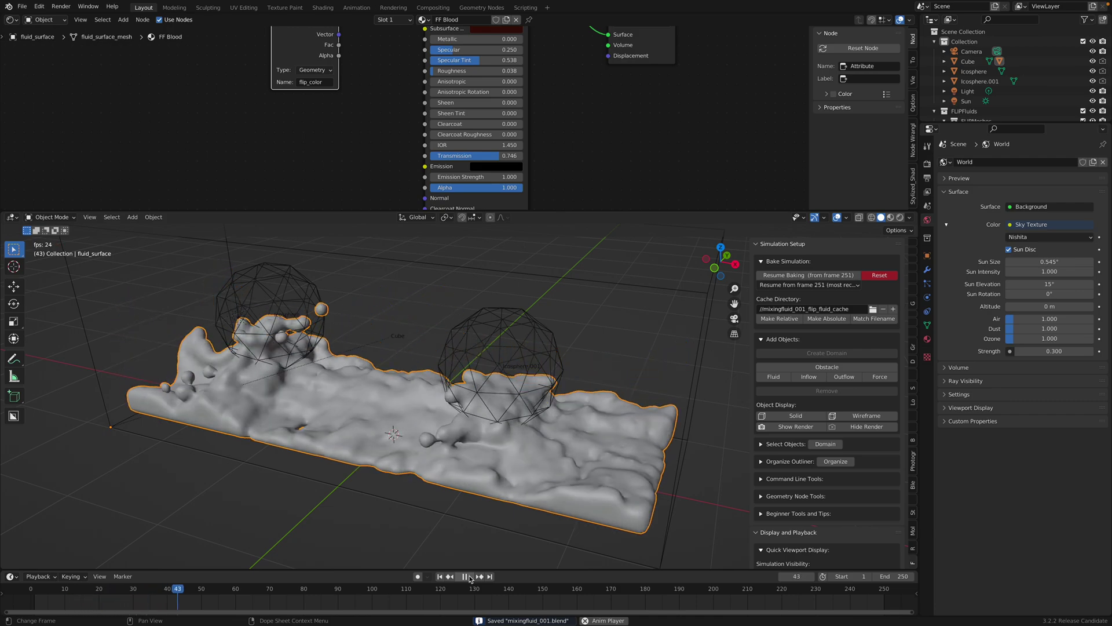
pyautogui.click(469, 576)
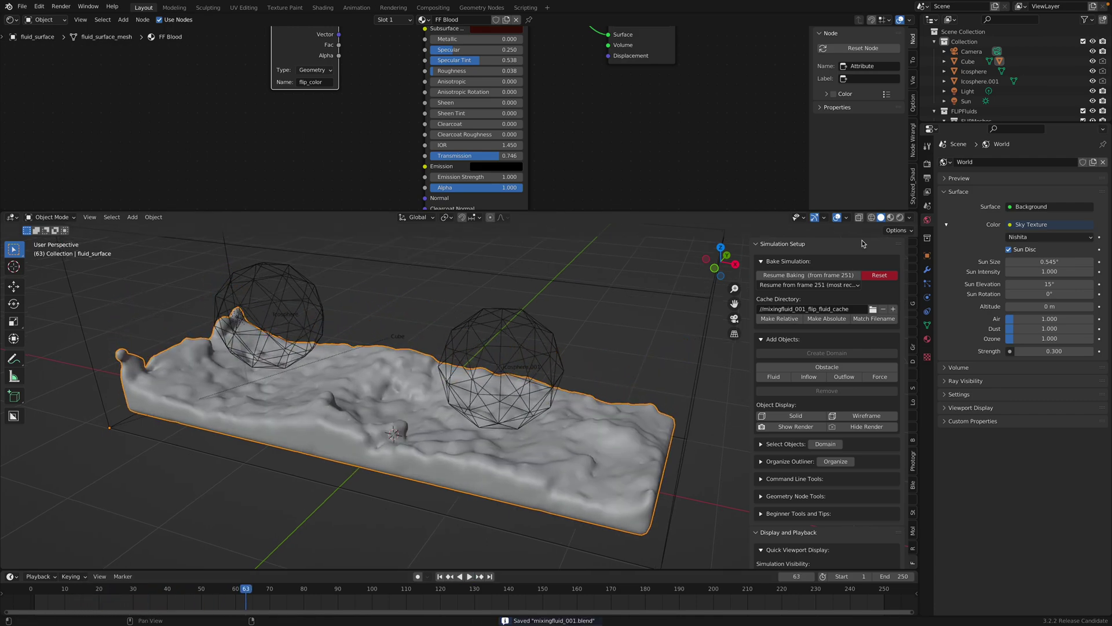
pyautogui.click(900, 217)
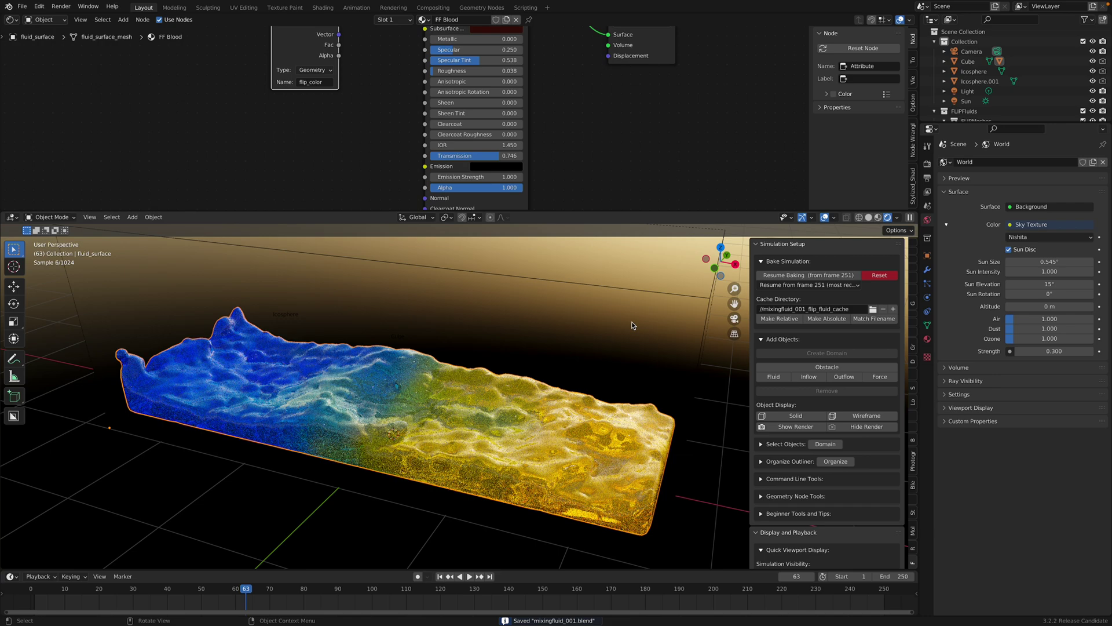
# Step: Return to solid shading, make the 3D view slightly taller, and orbit the domain
pyautogui.click(869, 218)
pyautogui.moveTo(658, 212); pyautogui.dragTo(660, 205)
pyautogui.scroll(-3, 520, 131)
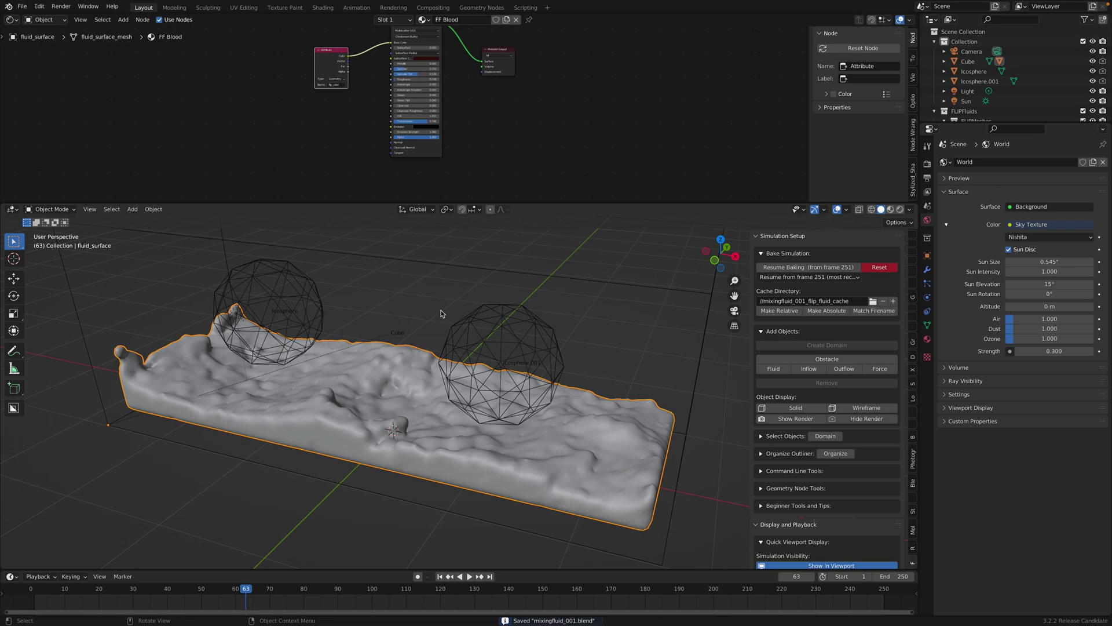
pyautogui.moveTo(440, 310); pyautogui.dragTo(434, 355, button='middle')
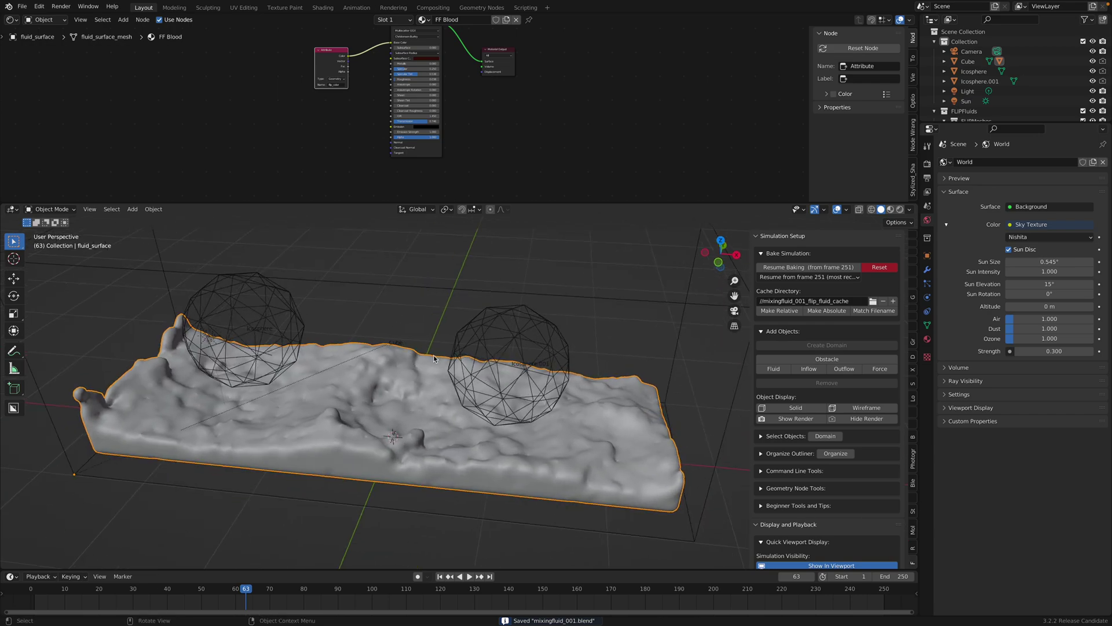
pyautogui.moveTo(434, 355); pyautogui.dragTo(474, 339, button='middle')
# Step: Duplicate the right-hand sphere twice, placing copies near the domain centre and right end
pyautogui.click(476, 390)
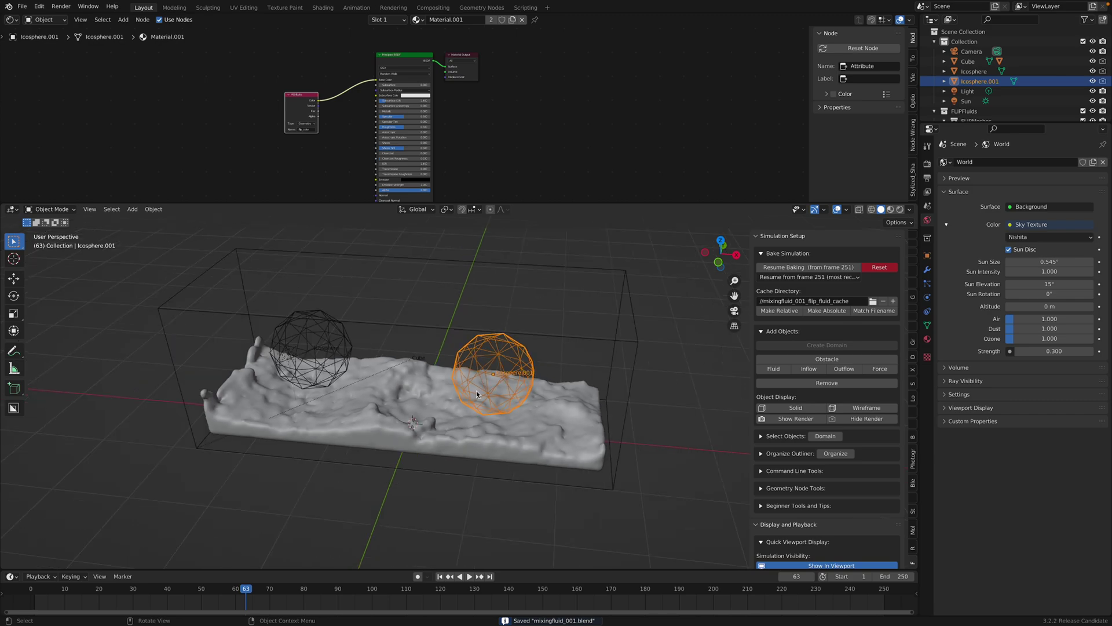
pyautogui.hotkey('shift', 'd')
pyautogui.click(390, 377)
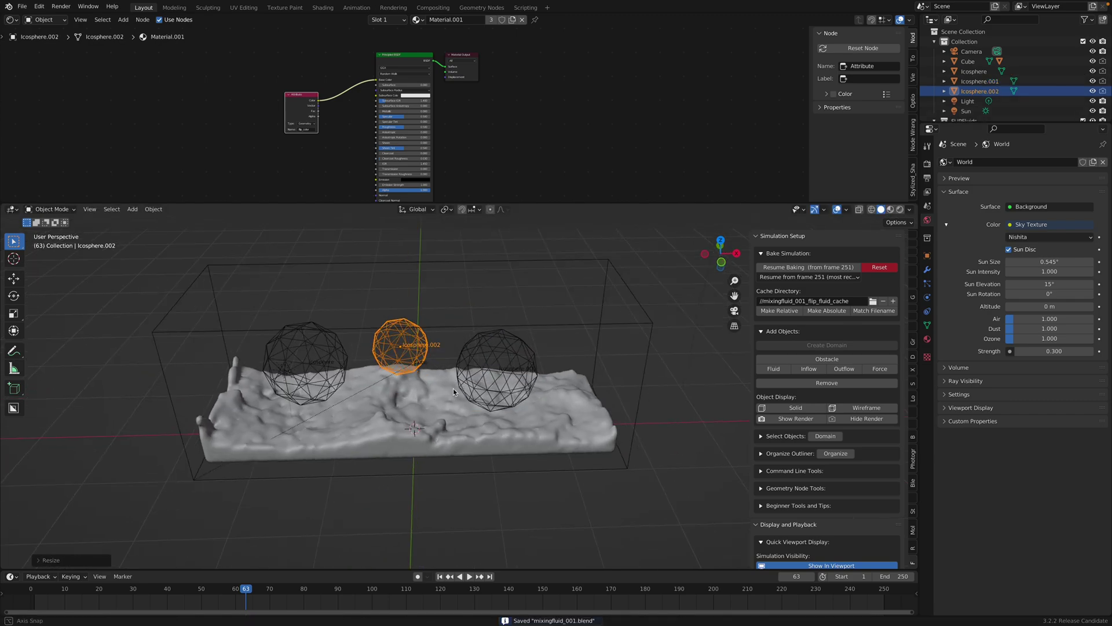
pyautogui.moveTo(390, 377); pyautogui.dragTo(452, 389, button='middle')
pyautogui.hotkey('shift', 'd')
pyautogui.click(636, 394)
pyautogui.moveTo(635, 393); pyautogui.dragTo(578, 392, button='middle')
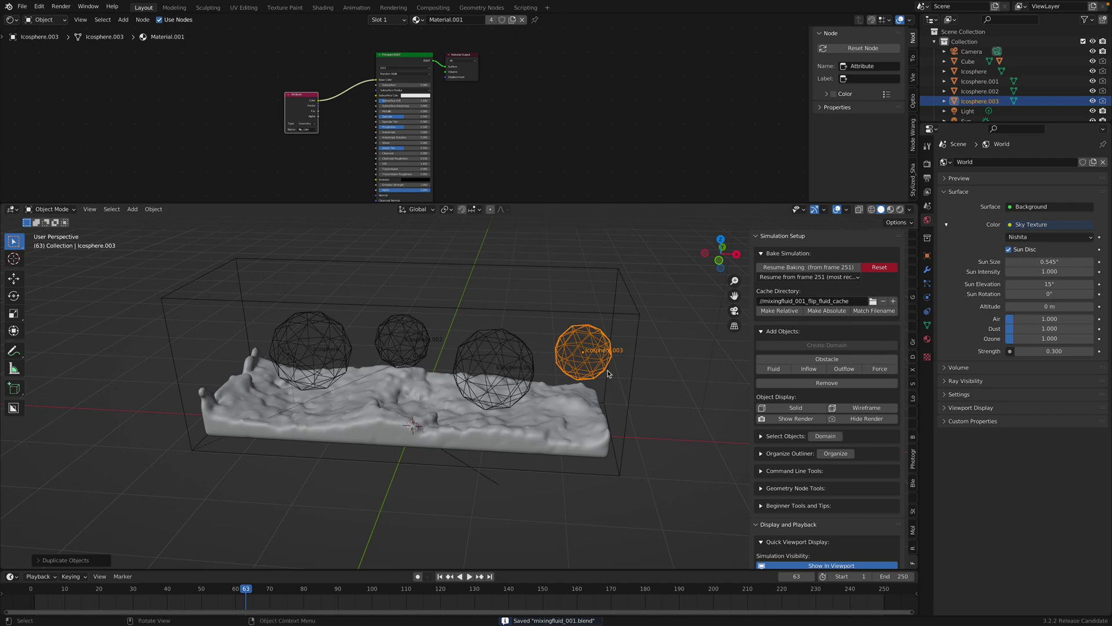
# Step: Nudge the rightmost sphere slightly left and browse its property groups
pyautogui.click(523, 380)
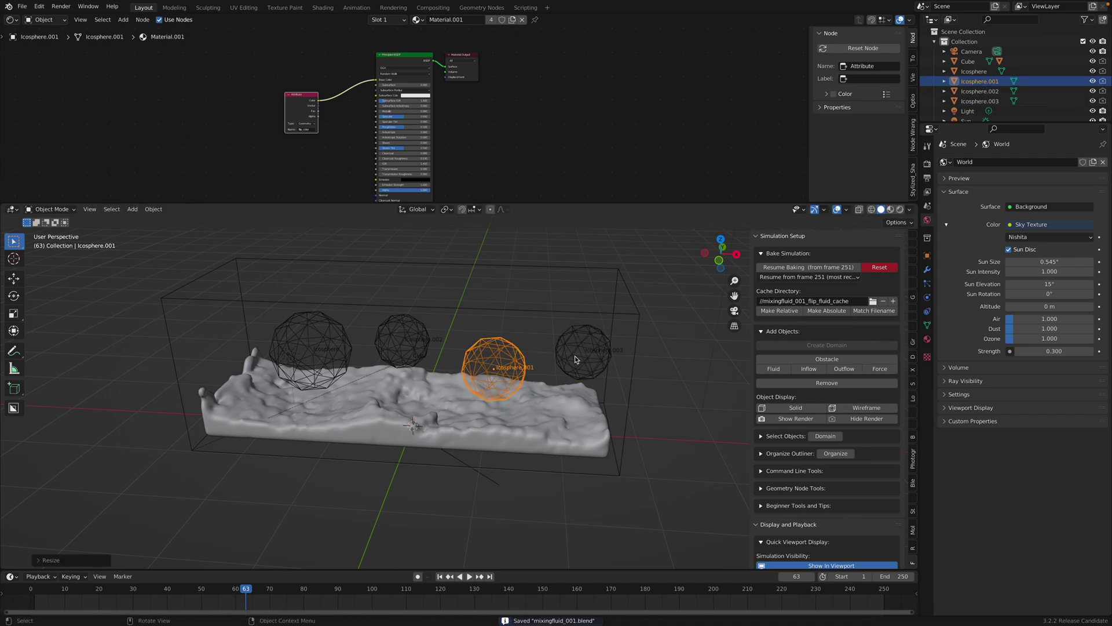
pyautogui.click(580, 365)
pyautogui.moveTo(581, 365); pyautogui.dragTo(585, 372, button='middle')
pyautogui.click(573, 371)
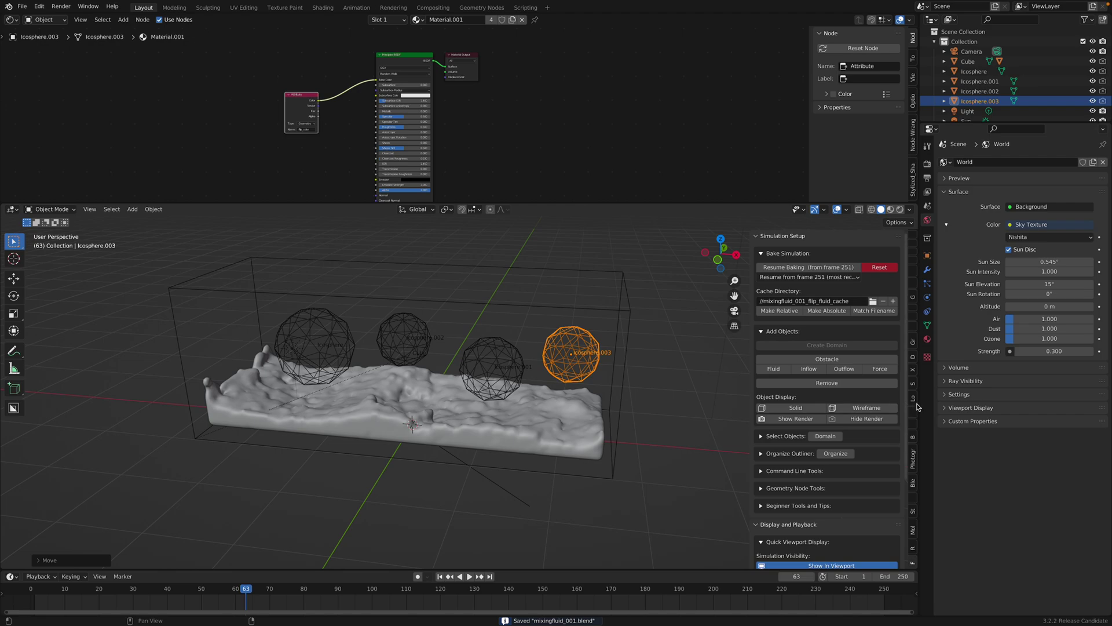
pyautogui.click(927, 341)
pyautogui.scroll(-5, 970, 357)
pyautogui.scroll(-3, 971, 356)
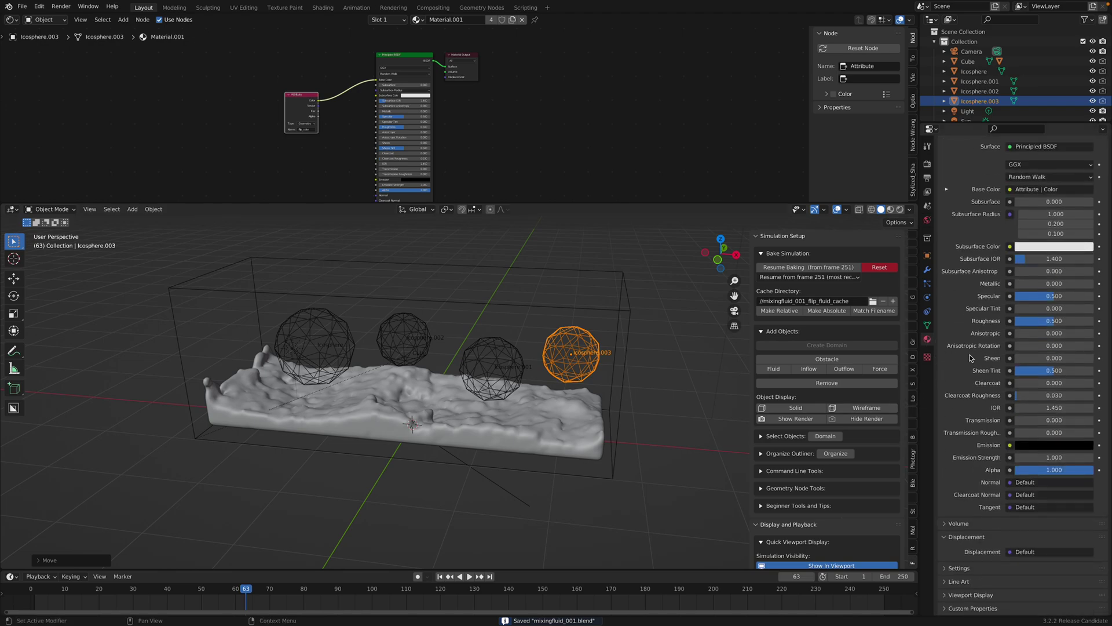
pyautogui.scroll(-2, 903, 339)
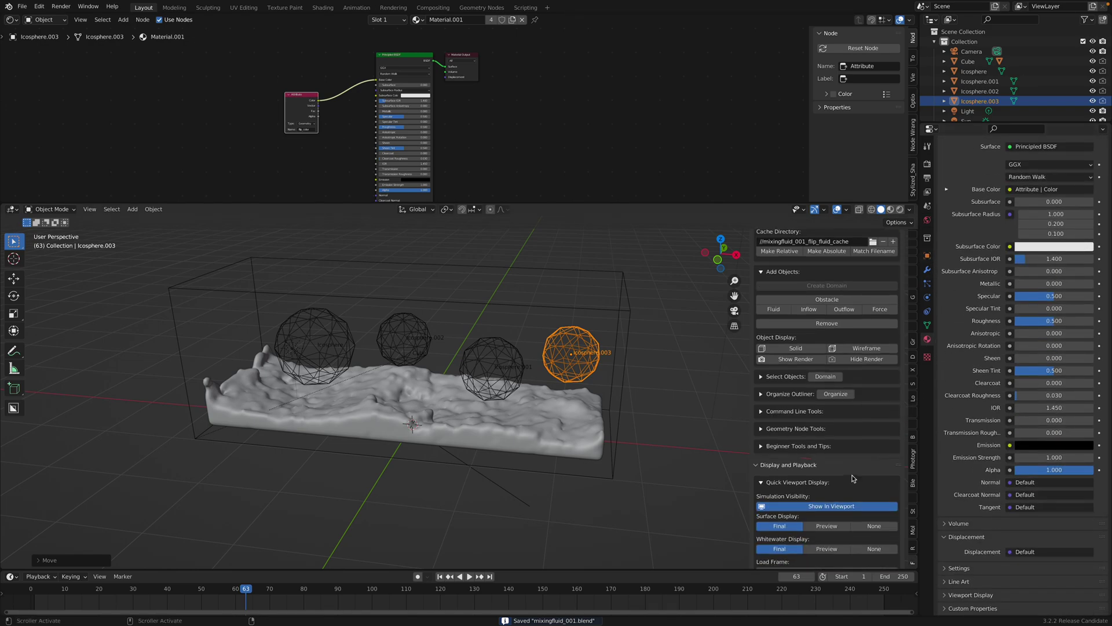
pyautogui.scroll(-2, 903, 339)
pyautogui.click(928, 324)
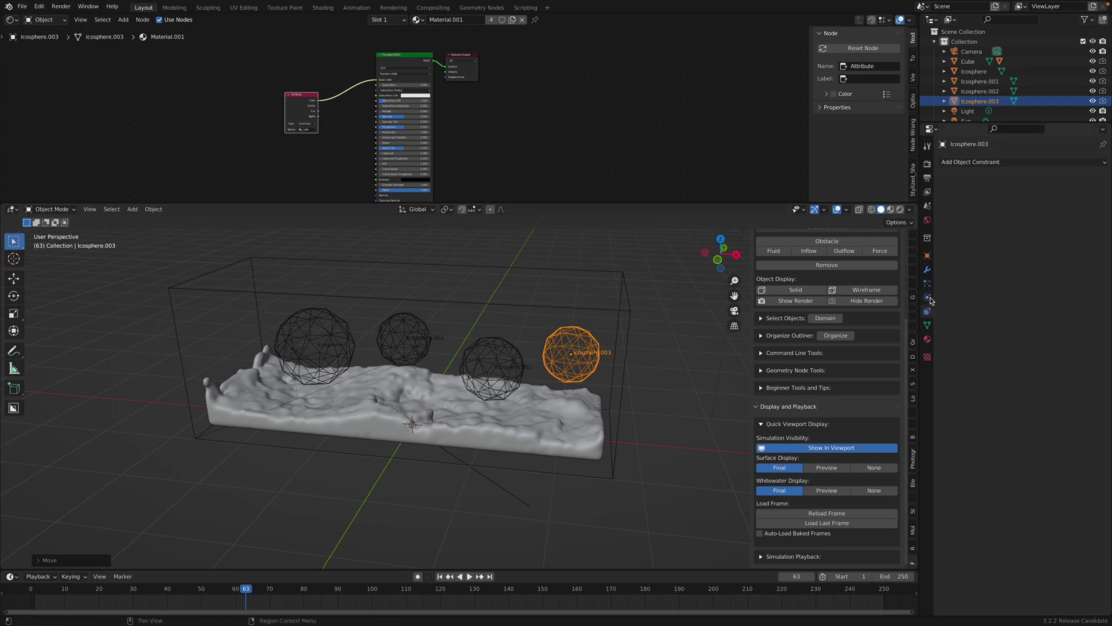
# Step: Change the selected sphere's FLIP liquid colour to blue
pyautogui.click(928, 297)
pyautogui.click(971, 441)
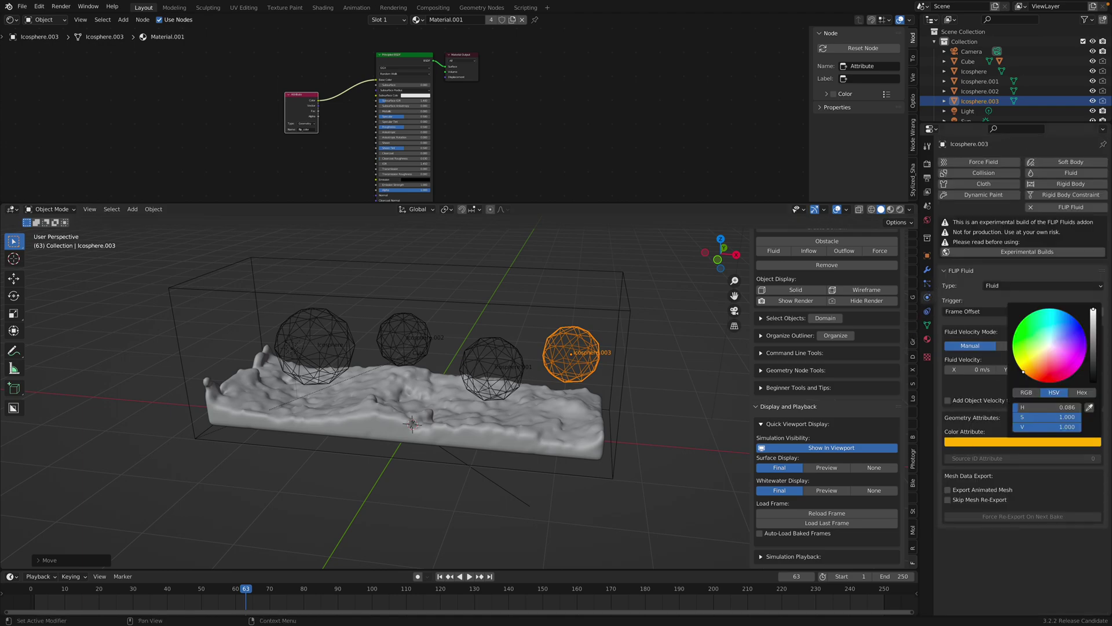
pyautogui.moveTo(1023, 371)
pyautogui.mouseDown()
pyautogui.moveTo(1064, 310)
pyautogui.moveTo(1079, 357)
pyautogui.mouseUp()
# Step: Set Icosphere.002's liquid colour to orange-yellow and save
pyautogui.click(409, 348)
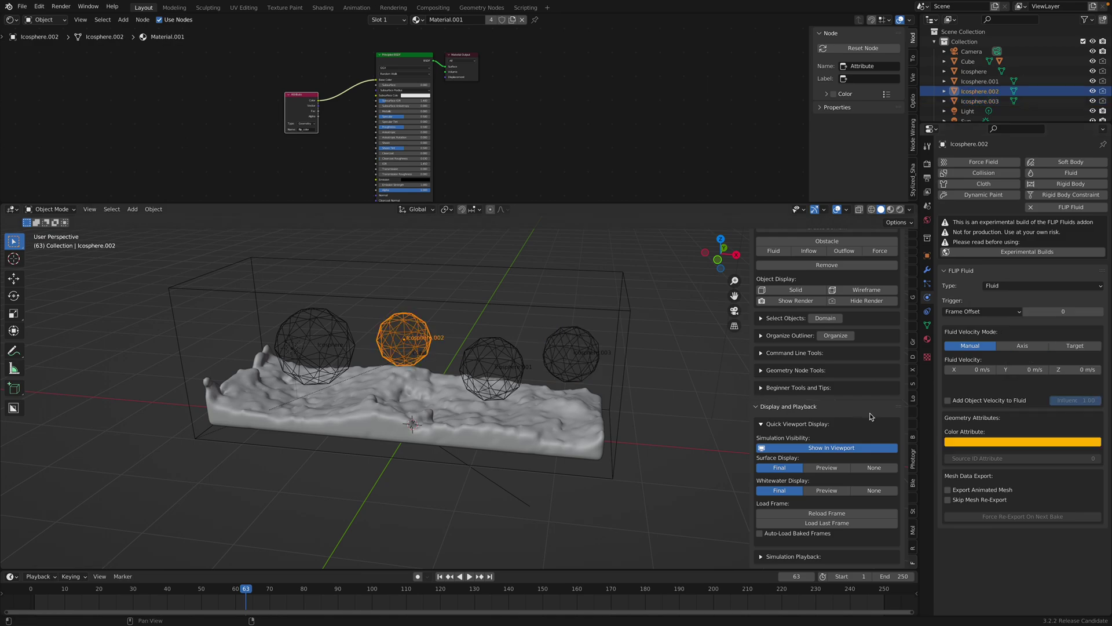
pyautogui.click(977, 441)
pyautogui.moveTo(1054, 355)
pyautogui.mouseDown()
pyautogui.moveTo(1072, 316)
pyautogui.moveTo(1022, 371)
pyautogui.mouseUp()
pyautogui.hotkey('ctrl', 's')
# Step: Make Icosphere.001's liquid colour purple
pyautogui.click(508, 351)
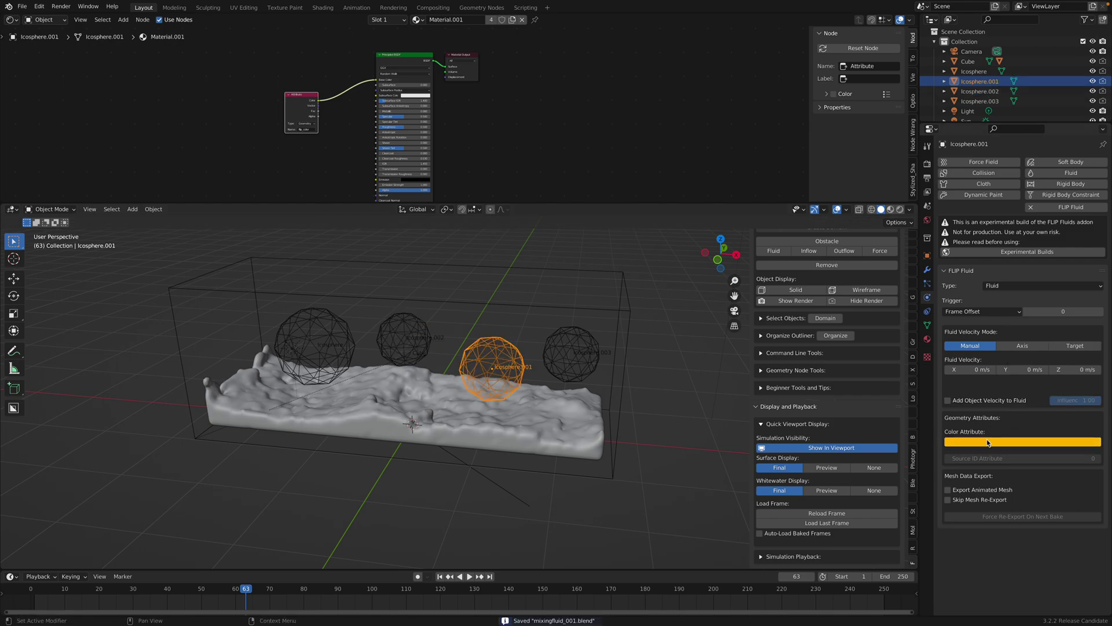
pyautogui.click(1007, 445)
pyautogui.click(1058, 376)
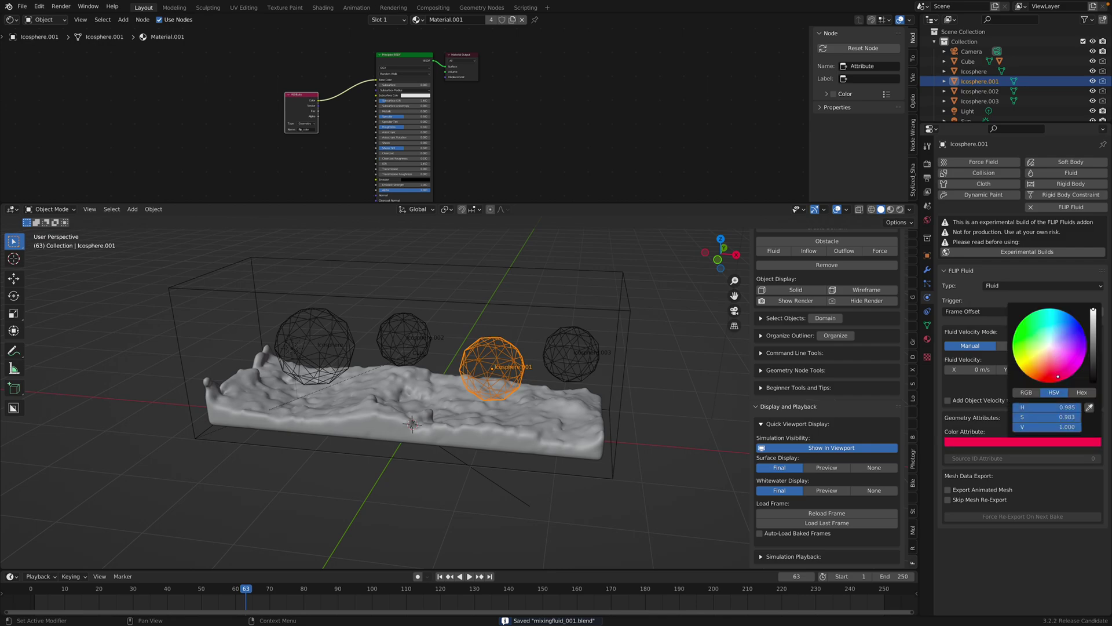
pyautogui.moveTo(1055, 376); pyautogui.dragTo(1081, 364)
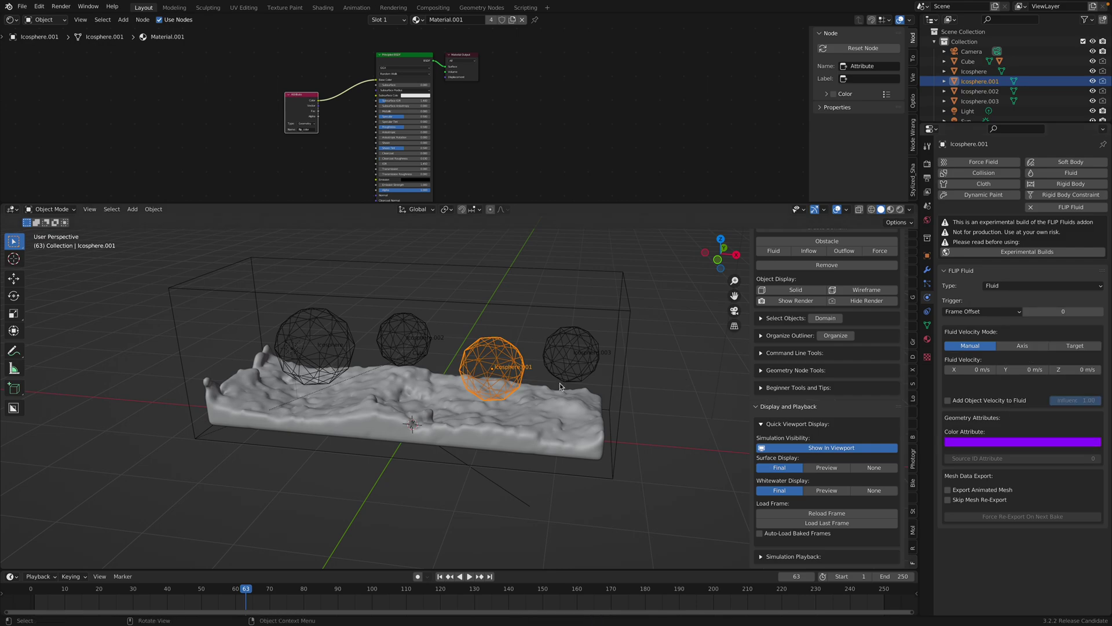
pyautogui.keyDown('shift'); pyautogui.moveTo(541, 373); pyautogui.dragTo(516, 402, button='middle'); pyautogui.keyUp('shift')
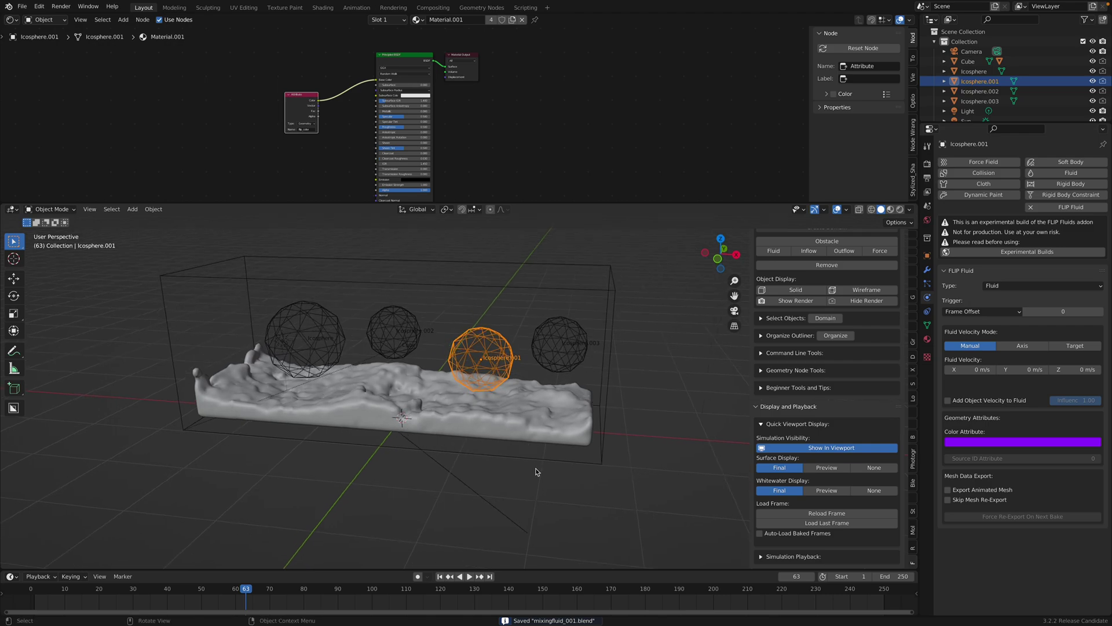
# Step: Return to frame 1, reset the existing bake, and start rebaking the fluid
pyautogui.click(440, 576)
pyautogui.scroll(3, 826, 348)
pyautogui.scroll(3, 834, 287)
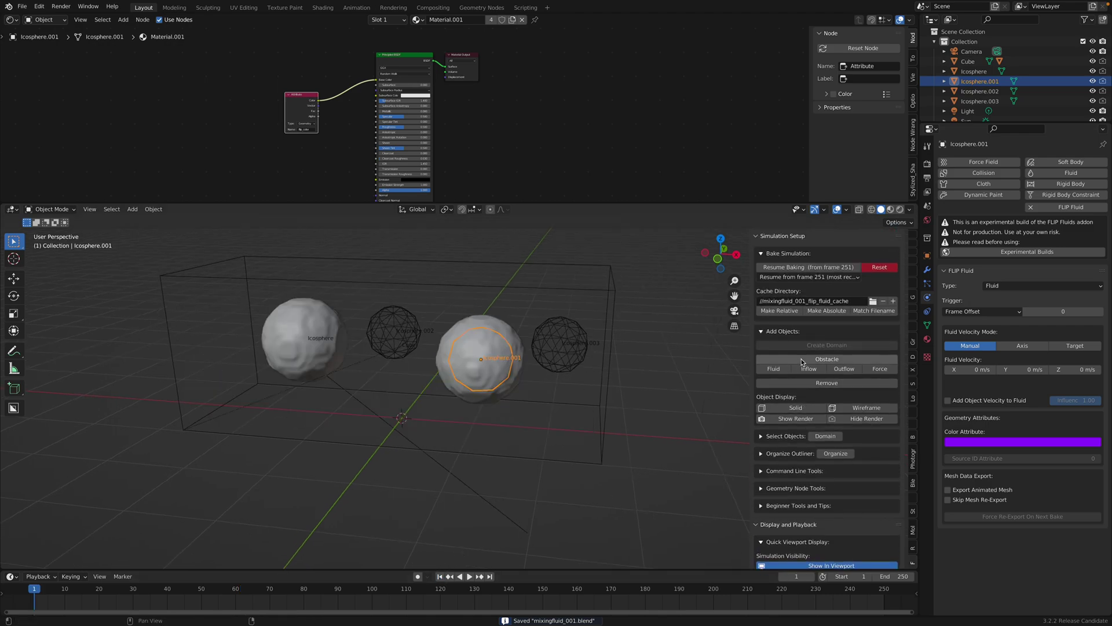
pyautogui.click(882, 268)
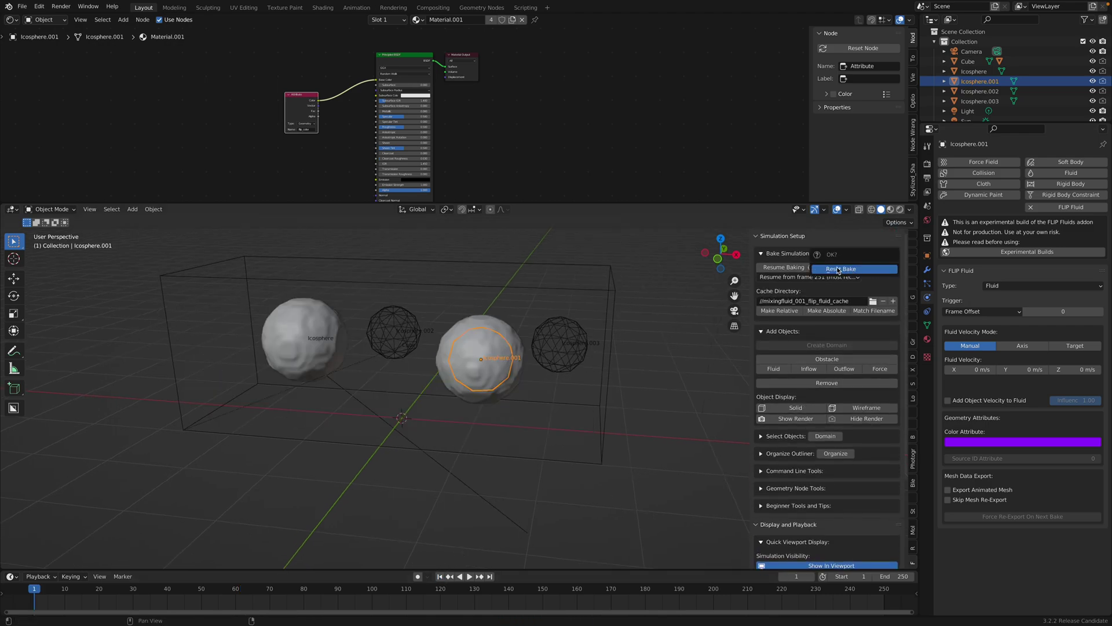
pyautogui.click(839, 270)
pyautogui.click(565, 295)
pyautogui.click(812, 268)
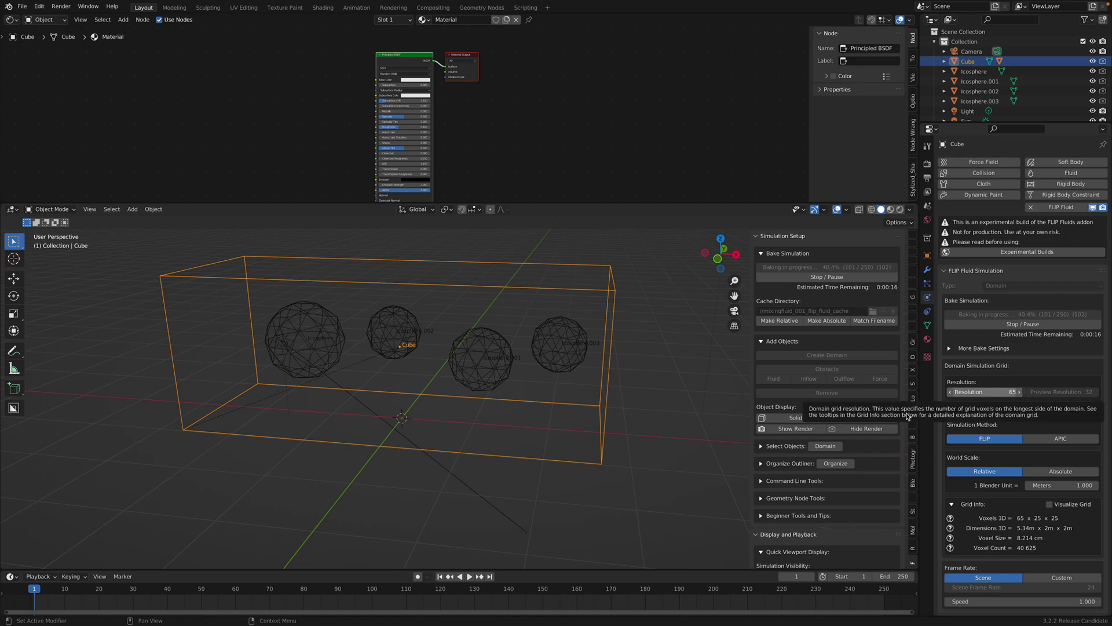
# Step: Play the baking simulation, save, and preview the coloured fluid rendered
pyautogui.click(470, 576)
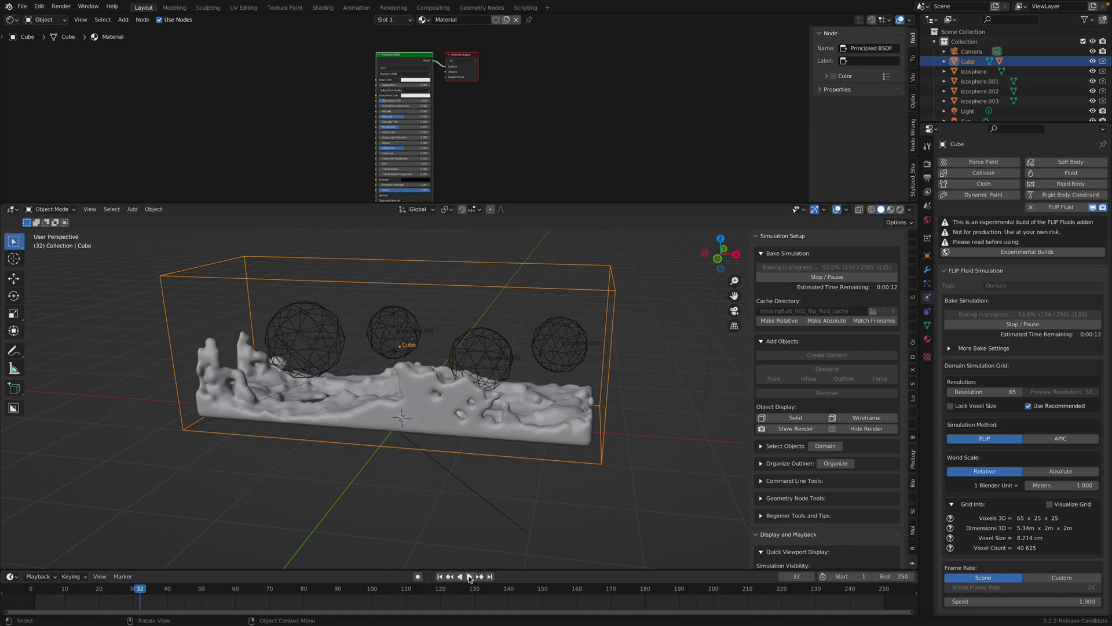
pyautogui.hotkey('ctrl', 's')
pyautogui.moveTo(455, 463); pyautogui.dragTo(511, 395, button='middle')
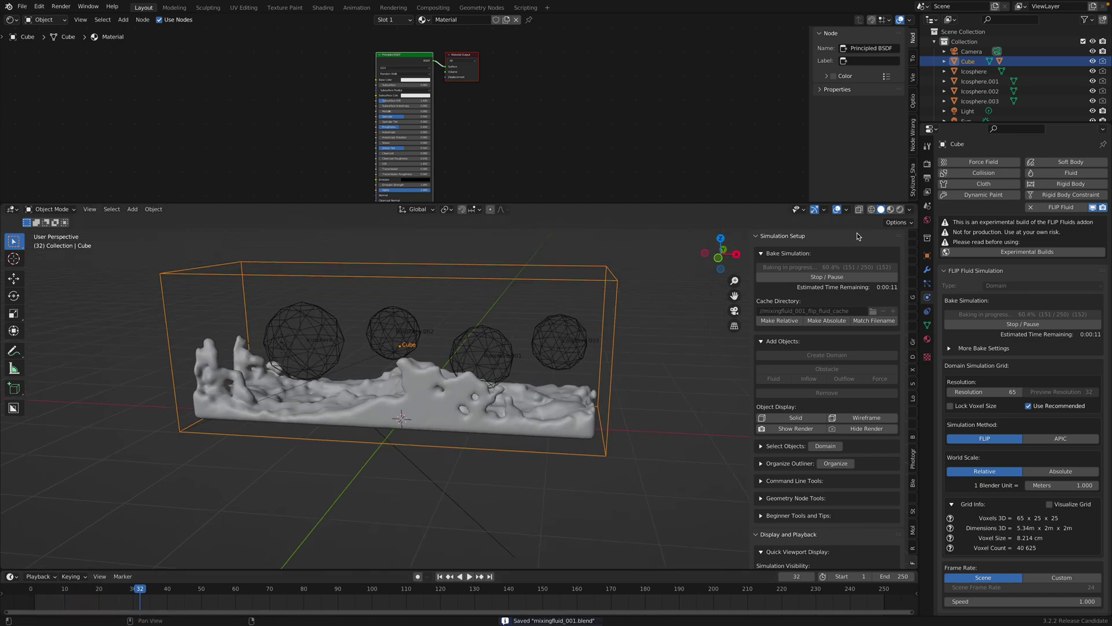
pyautogui.click(899, 209)
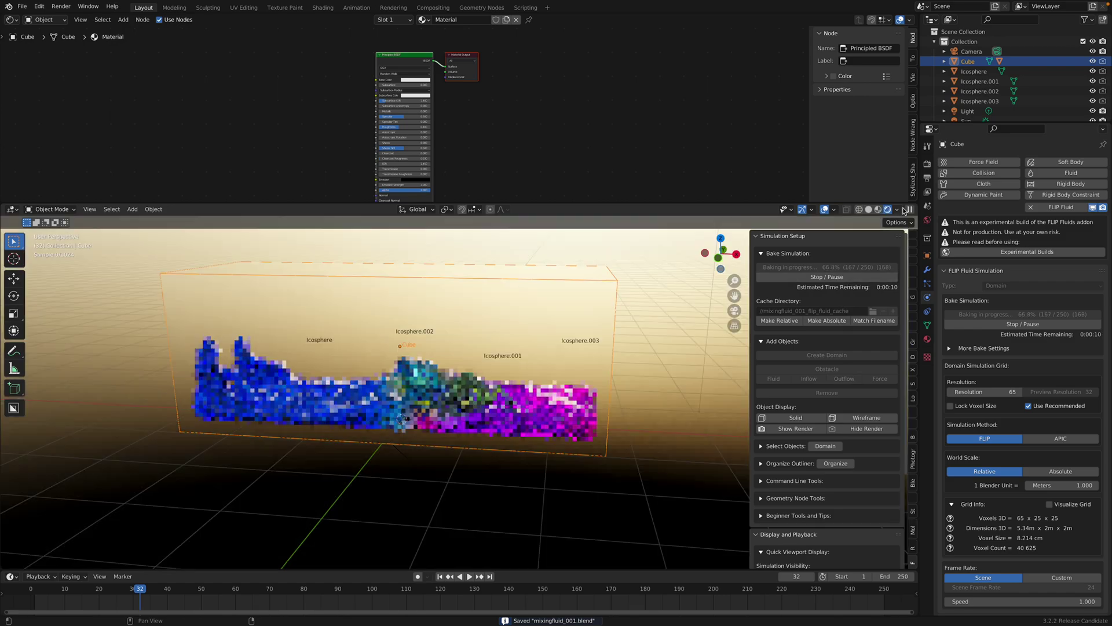
pyautogui.moveTo(486, 287); pyautogui.dragTo(540, 340, button='middle')
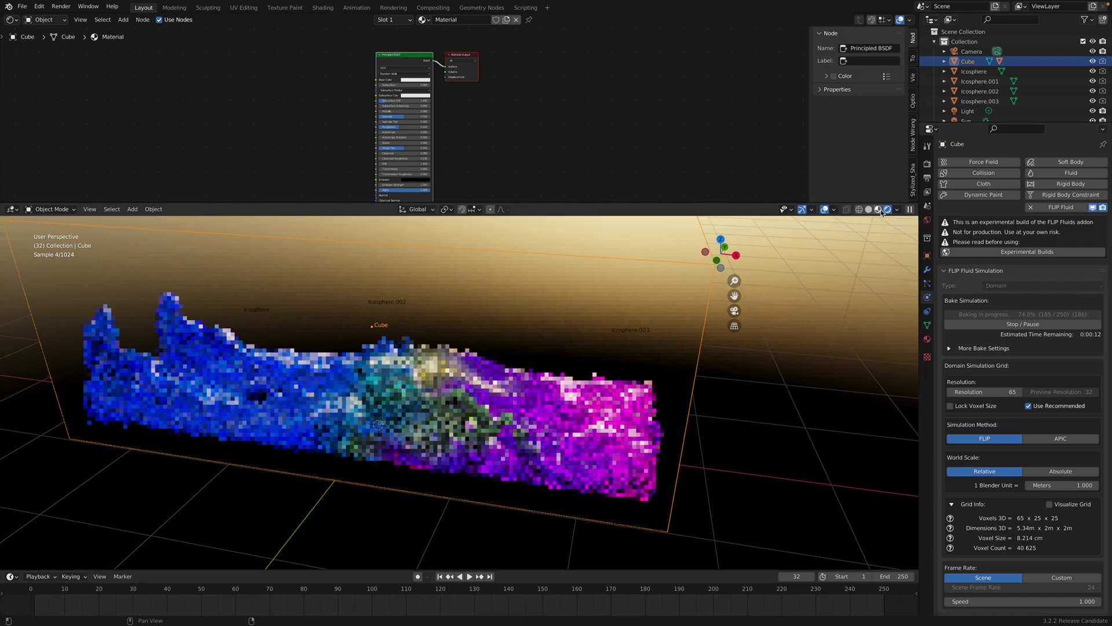
# Step: Switch to solid shading, enlarge the 3D view, then preview rendered again
pyautogui.click(868, 210)
pyautogui.moveTo(581, 370); pyautogui.dragTo(594, 357, button='middle')
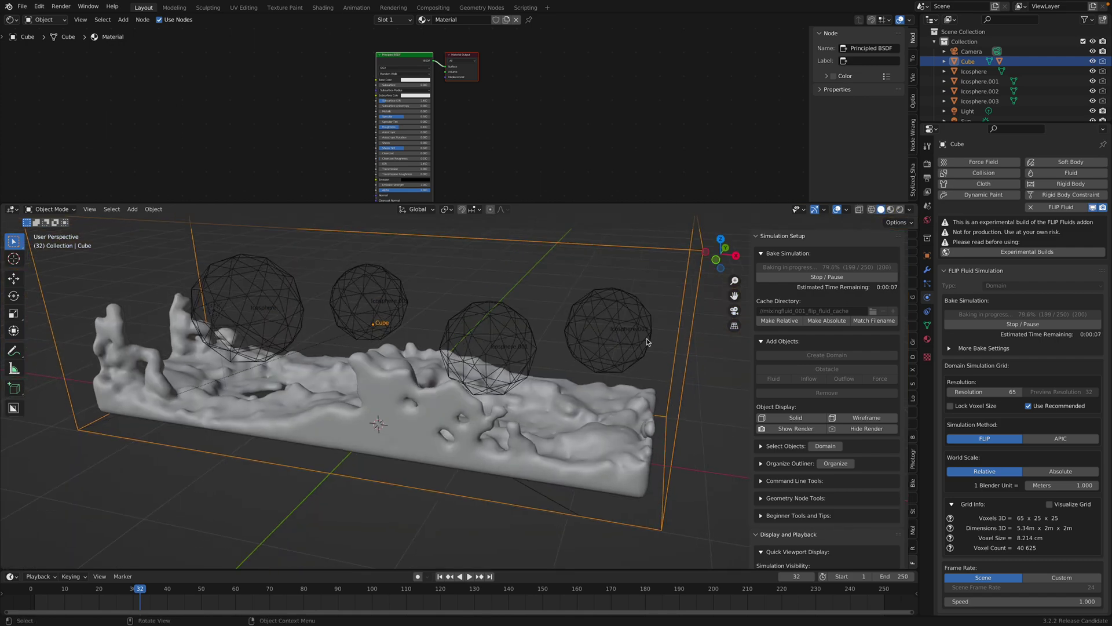
pyautogui.moveTo(700, 204); pyautogui.dragTo(651, 156)
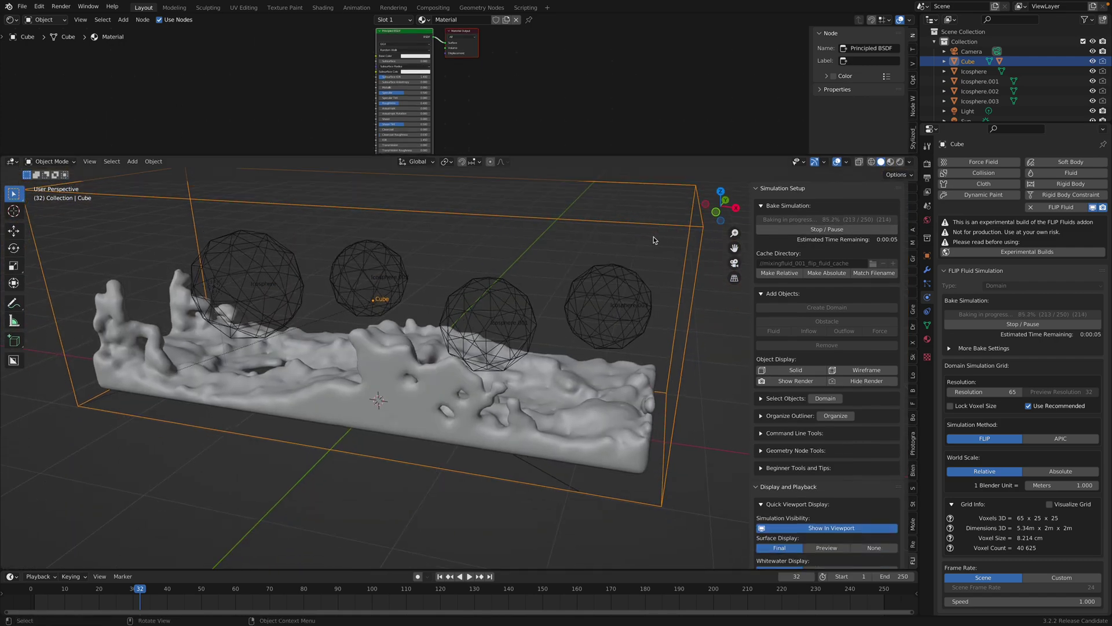
pyautogui.moveTo(646, 232); pyautogui.dragTo(627, 244, button='middle')
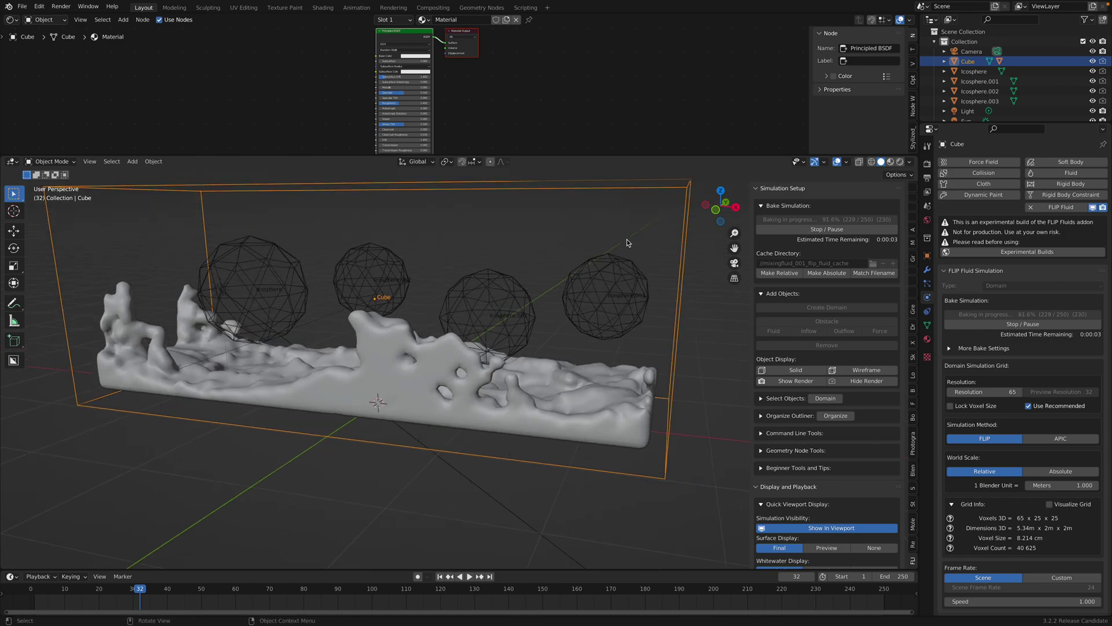
pyautogui.scroll(-2, 457, 99)
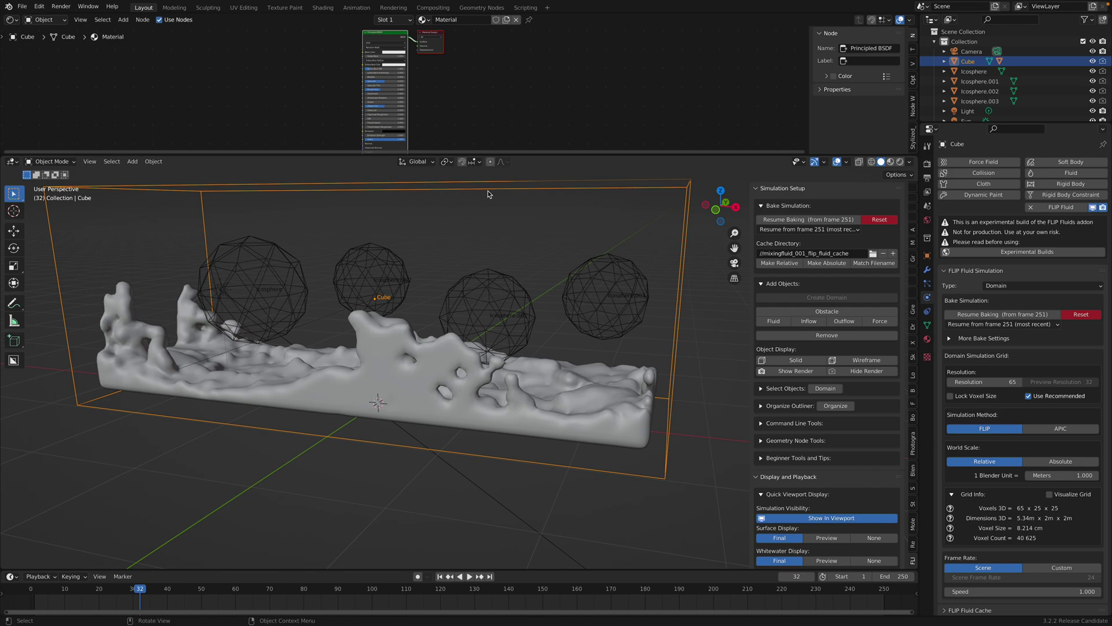
pyautogui.moveTo(594, 276); pyautogui.dragTo(515, 322, button='middle')
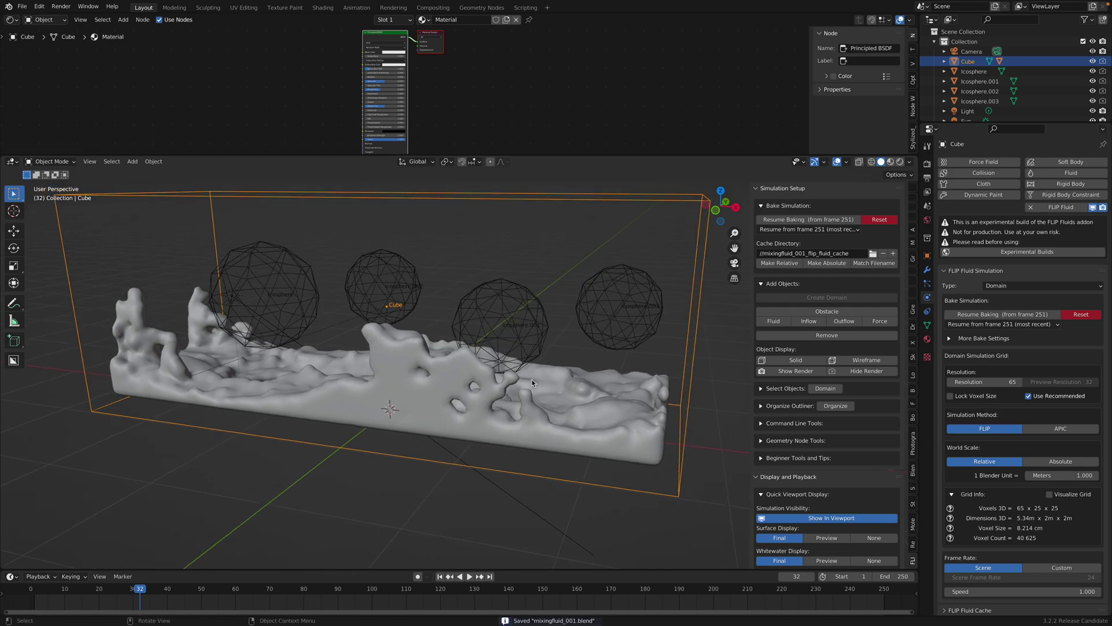
pyautogui.click(899, 163)
pyautogui.moveTo(608, 330); pyautogui.dragTo(633, 334, button='middle')
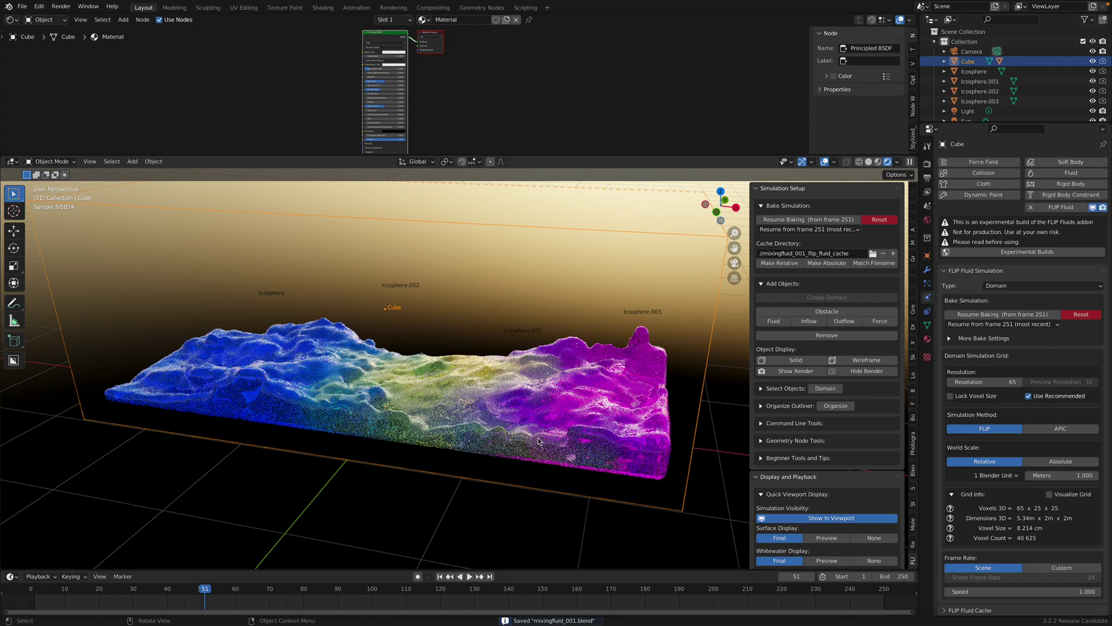
# Step: Play to frame 94, enable Viewport Denoise, and save
pyautogui.press('space')
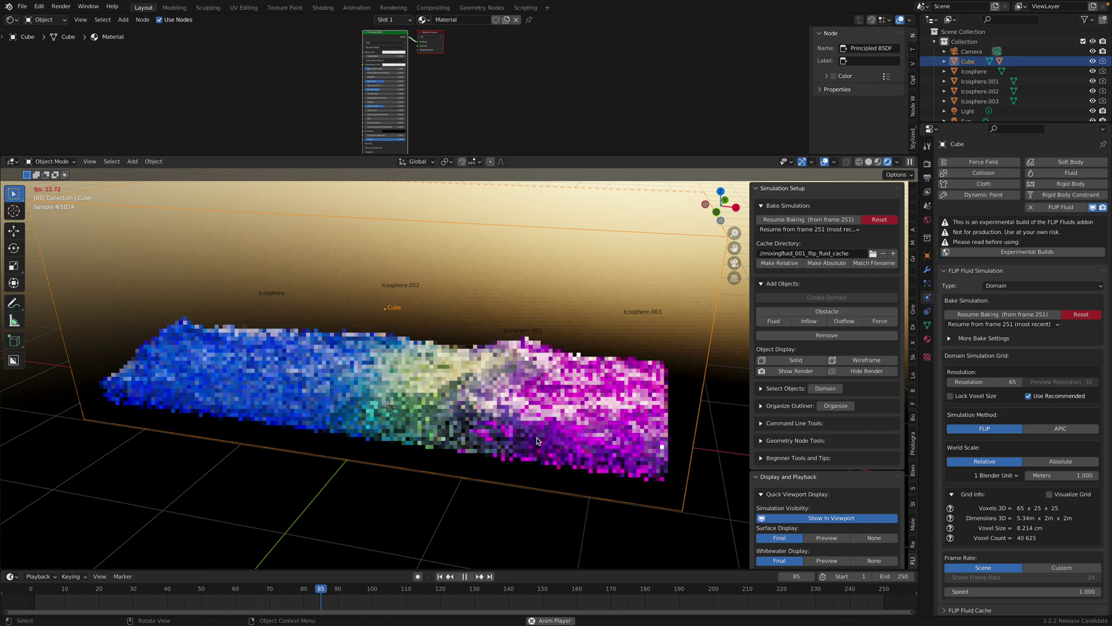
pyautogui.press('space')
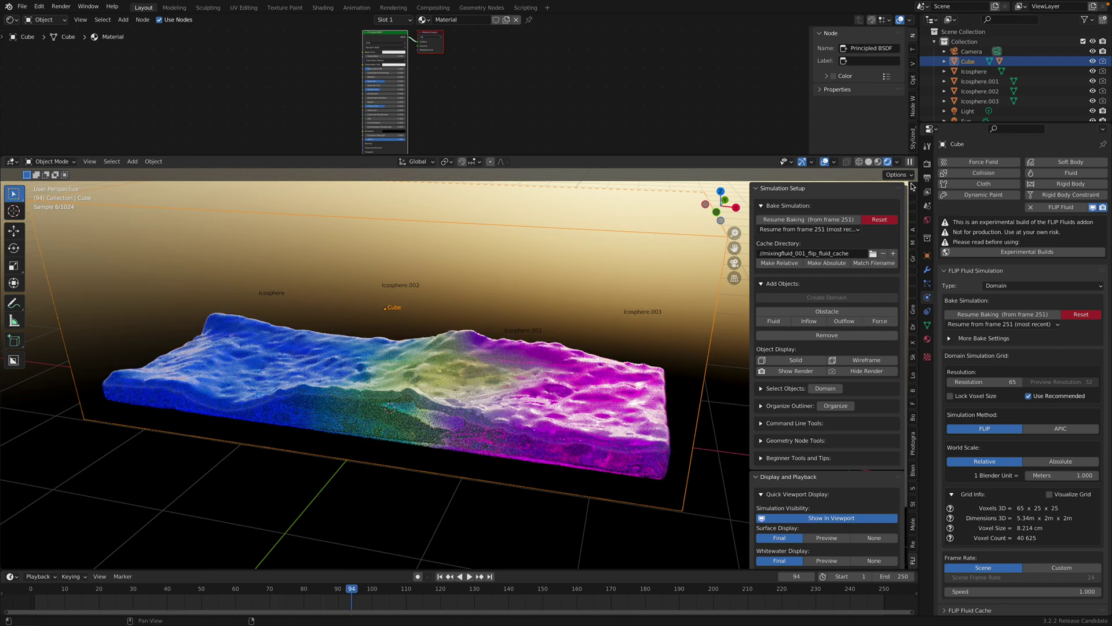
pyautogui.click(927, 162)
pyautogui.click(958, 278)
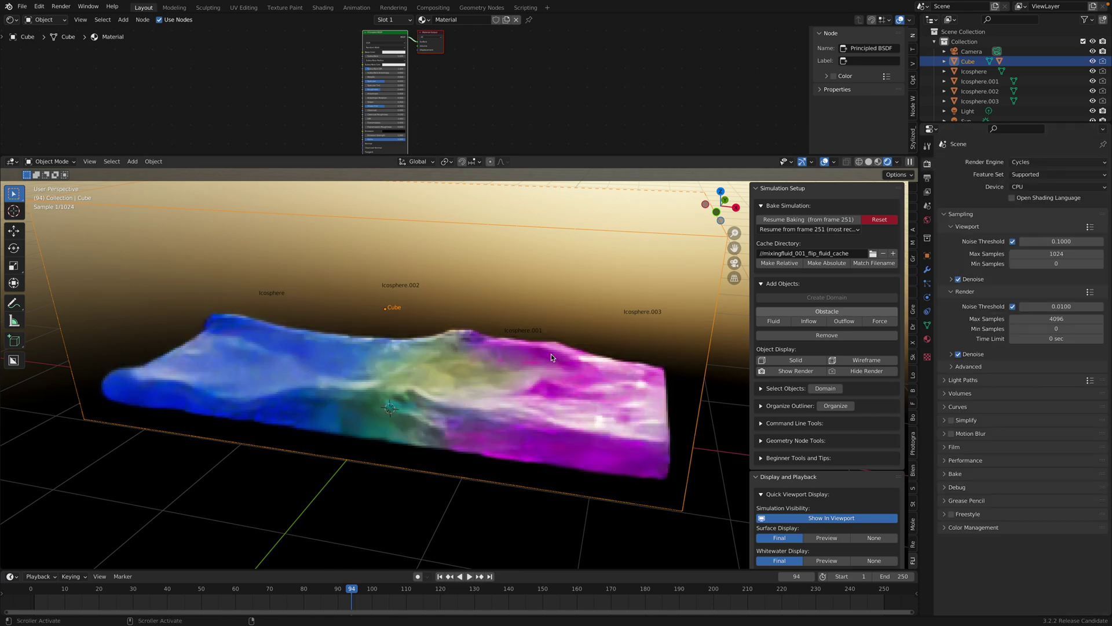
pyautogui.hotkey('ctrl', 's')
# Step: Hide overlays, switch to solid shading, orbit to face the slab, and save
pyautogui.click(823, 162)
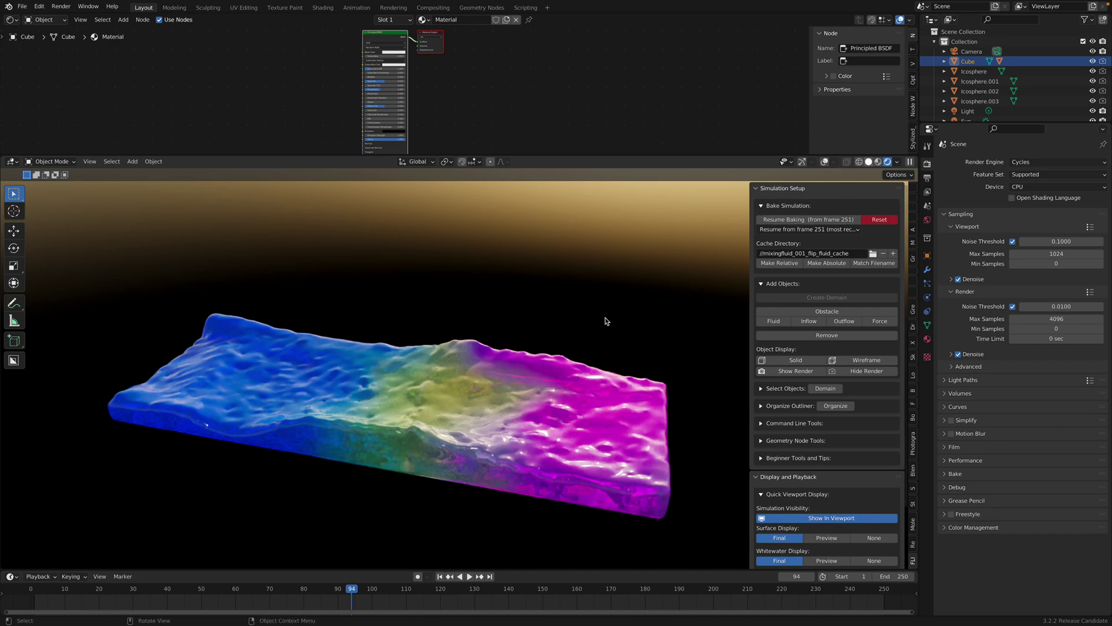
pyautogui.press('z')
pyautogui.moveTo(605, 321); pyautogui.dragTo(732, 290, button='middle')
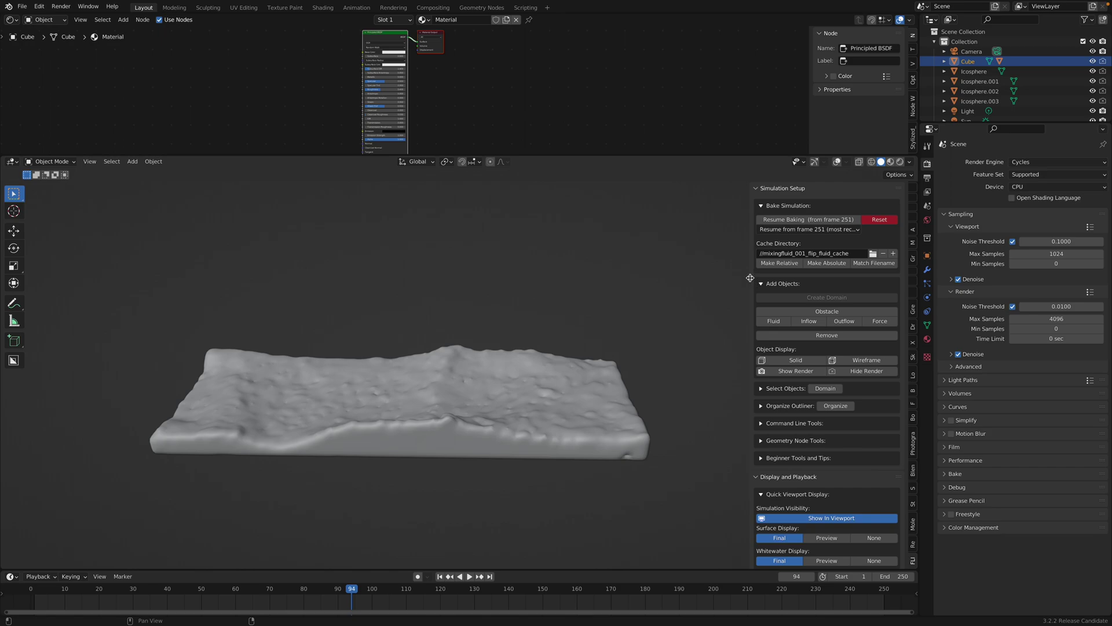
pyautogui.moveTo(750, 278); pyautogui.dragTo(813, 278)
pyautogui.moveTo(815, 279); pyautogui.dragTo(640, 316, button='middle')
pyautogui.hotkey('ctrl', 's')
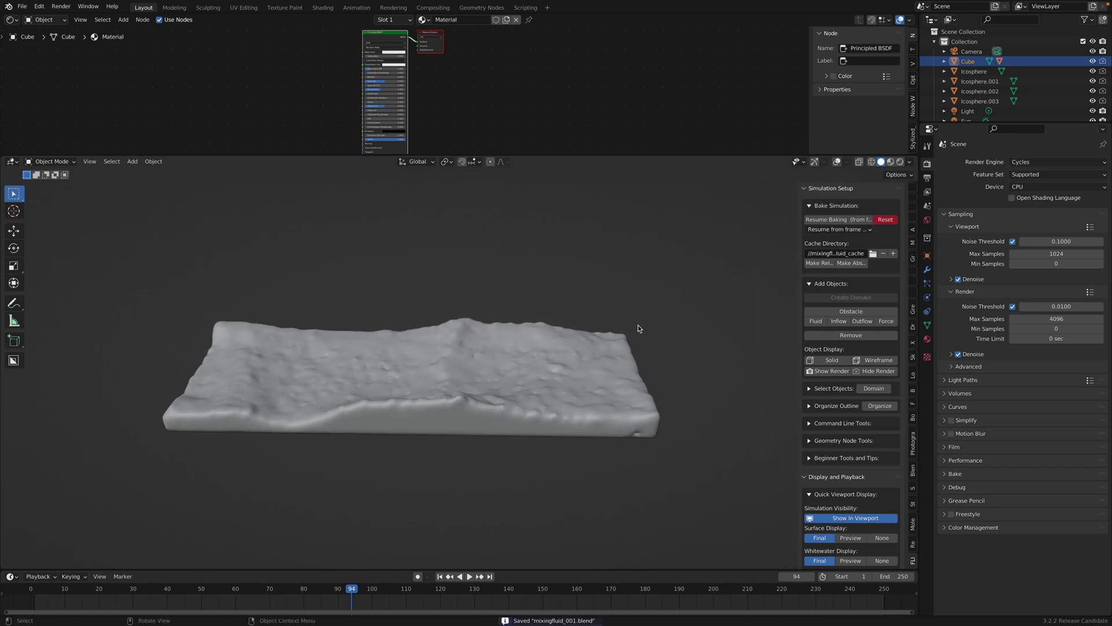
pyautogui.hotkey('shift', 'a')
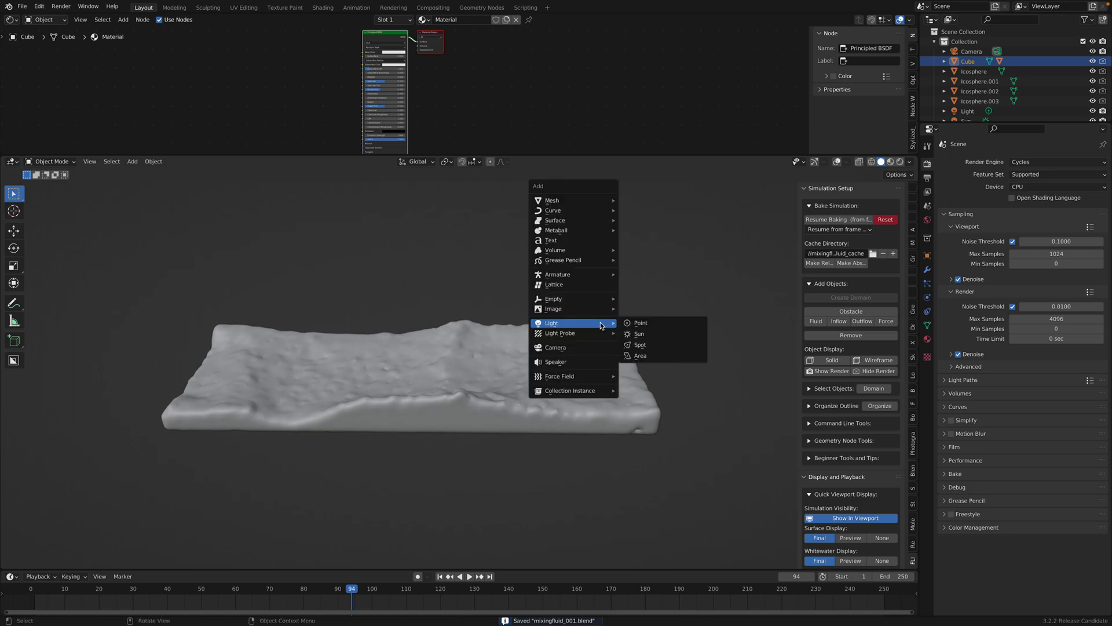
pyautogui.click(91, 162)
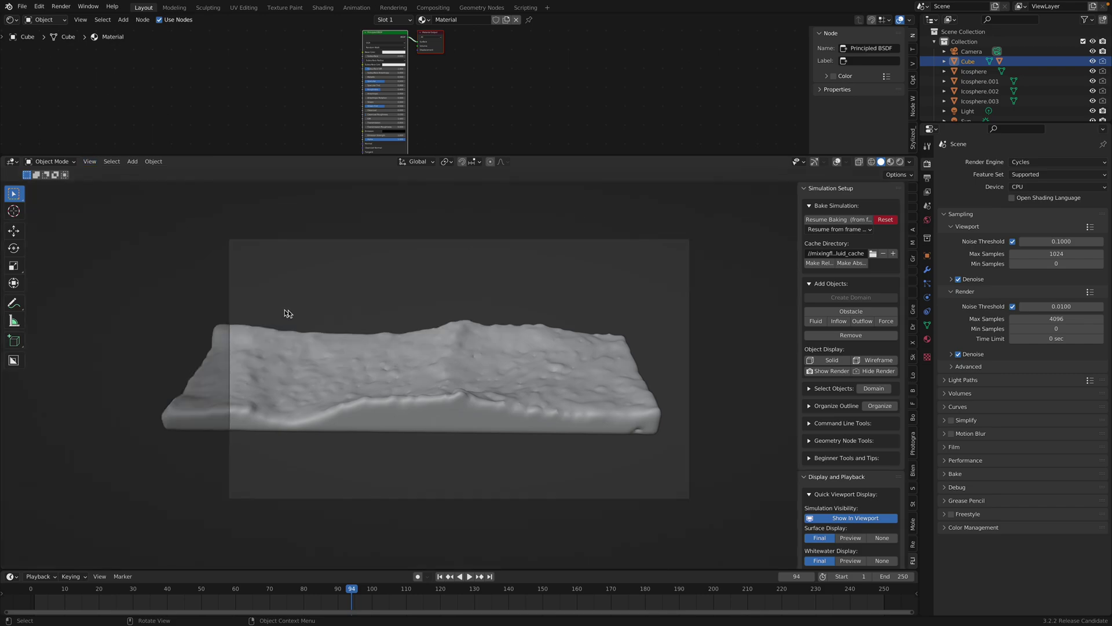
# Step: Align the camera so it looks down on the slab, then save
pyautogui.click(973, 52)
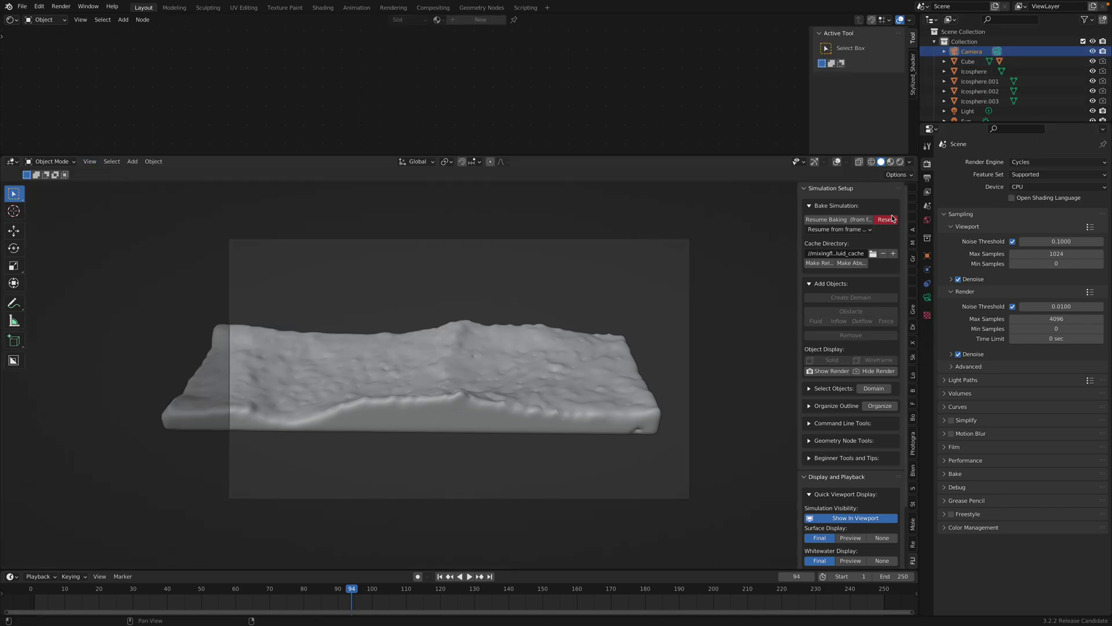
pyautogui.click(914, 190)
pyautogui.keyDown('ctrl'); pyautogui.scroll(-1, 915, 190); pyautogui.keyUp('ctrl')
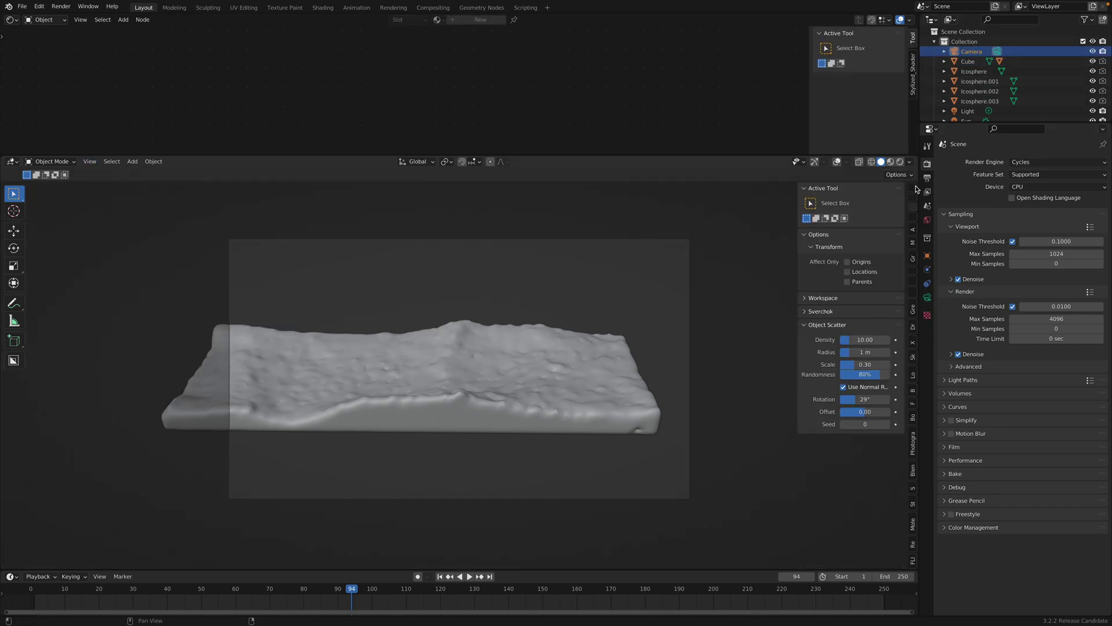
pyautogui.keyDown('ctrl'); pyautogui.scroll(-1, 916, 189); pyautogui.keyUp('ctrl')
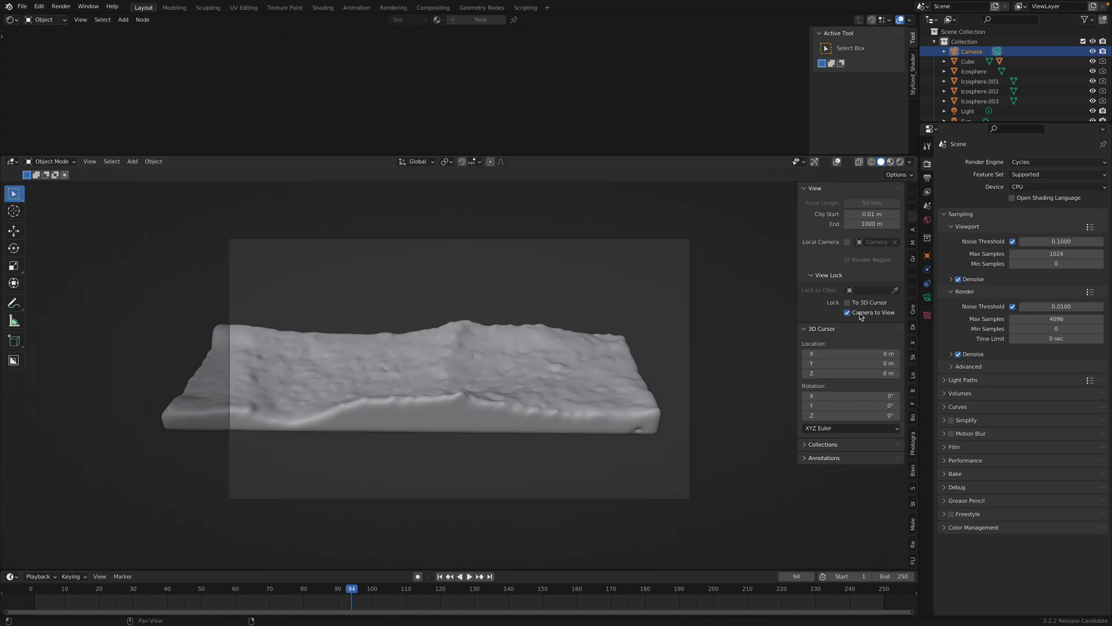
pyautogui.moveTo(506, 331); pyautogui.dragTo(549, 335, button='middle')
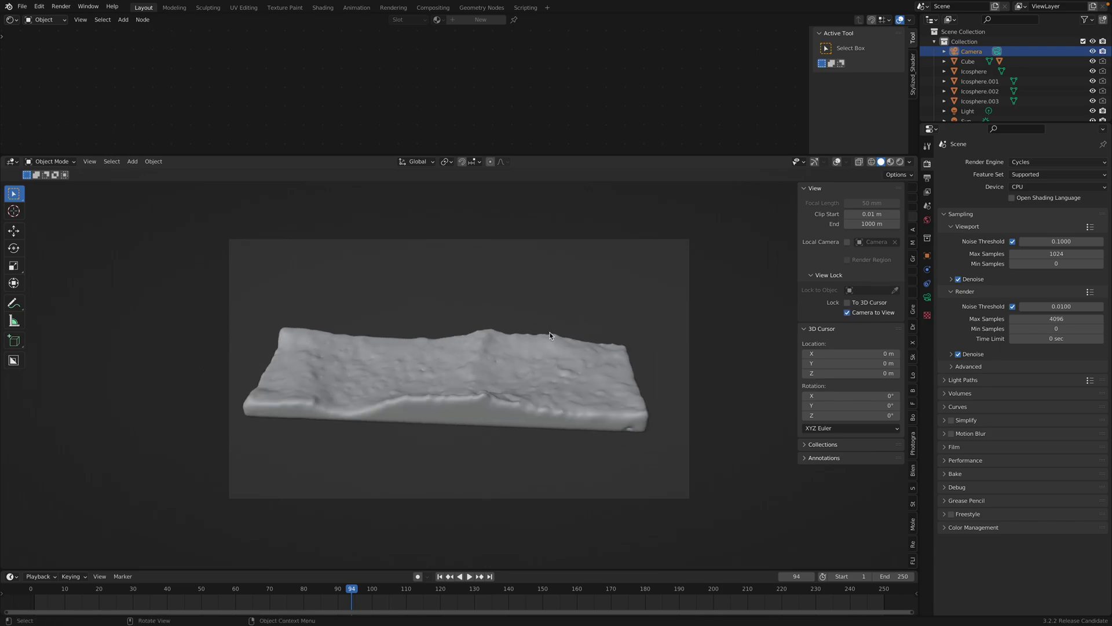
pyautogui.hotkey('ctrl', 's')
pyautogui.scroll(2, 549, 334)
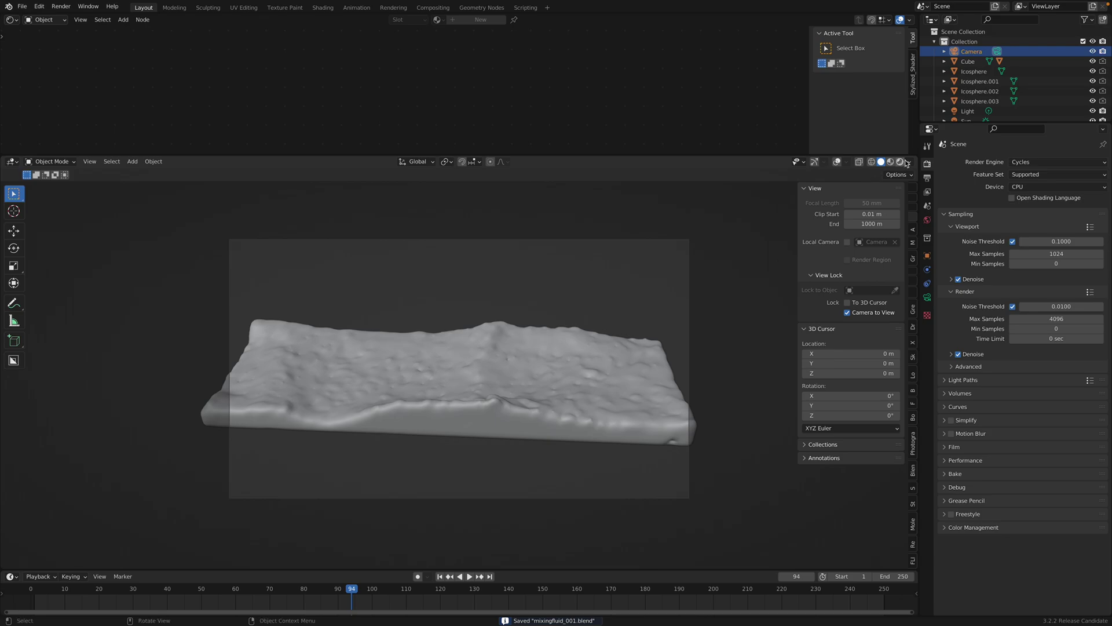
# Step: Review the output settings and confirm 10 final render samples
pyautogui.click(927, 177)
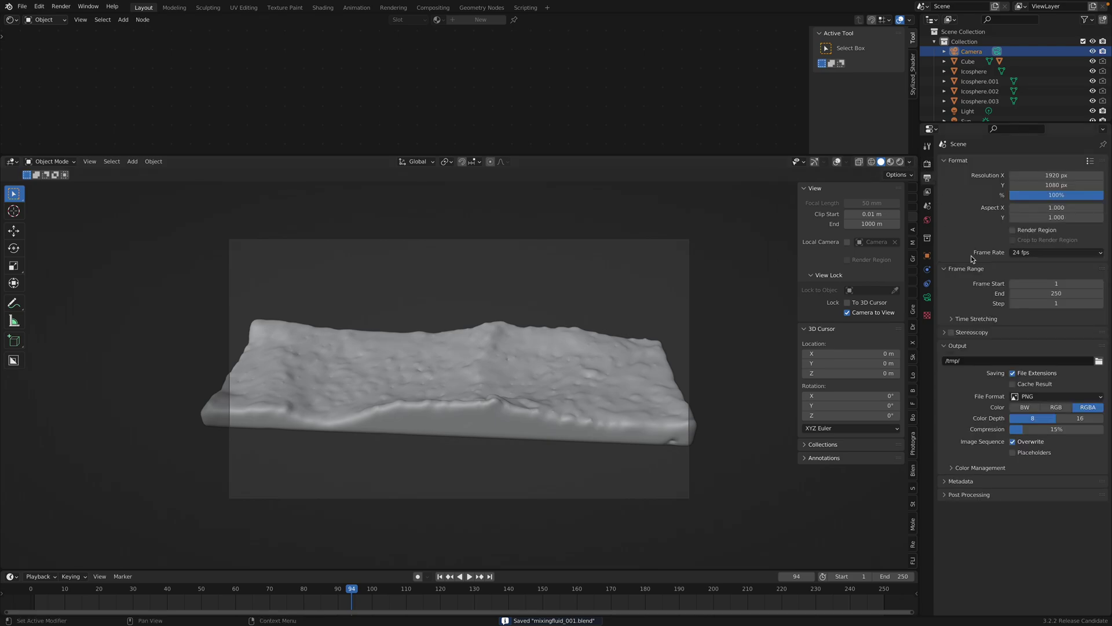
pyautogui.click(927, 163)
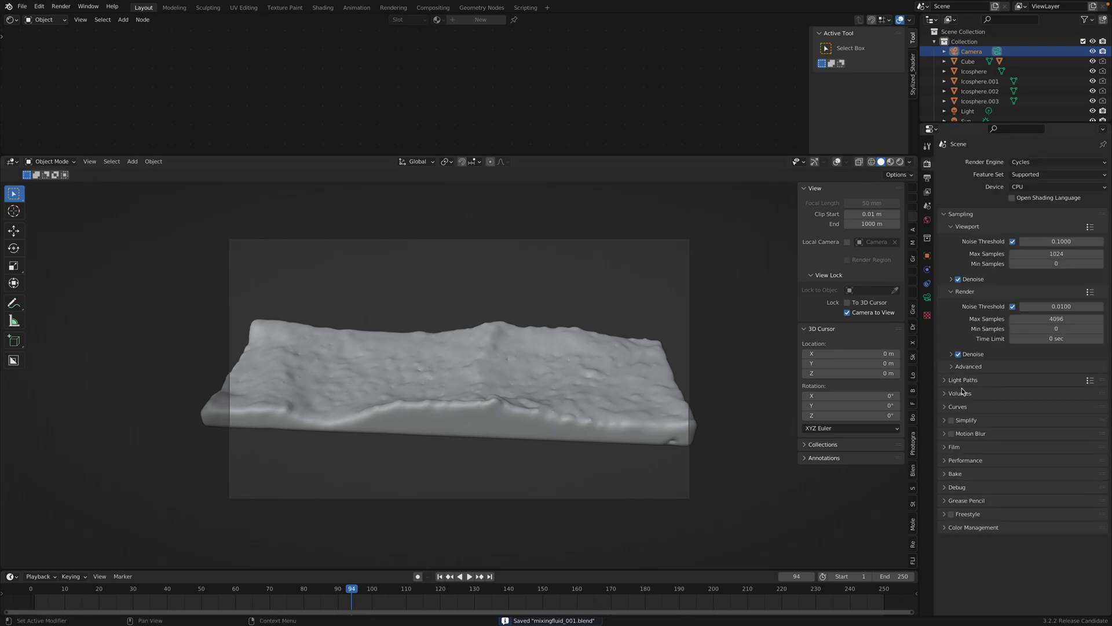
pyautogui.click(1061, 318)
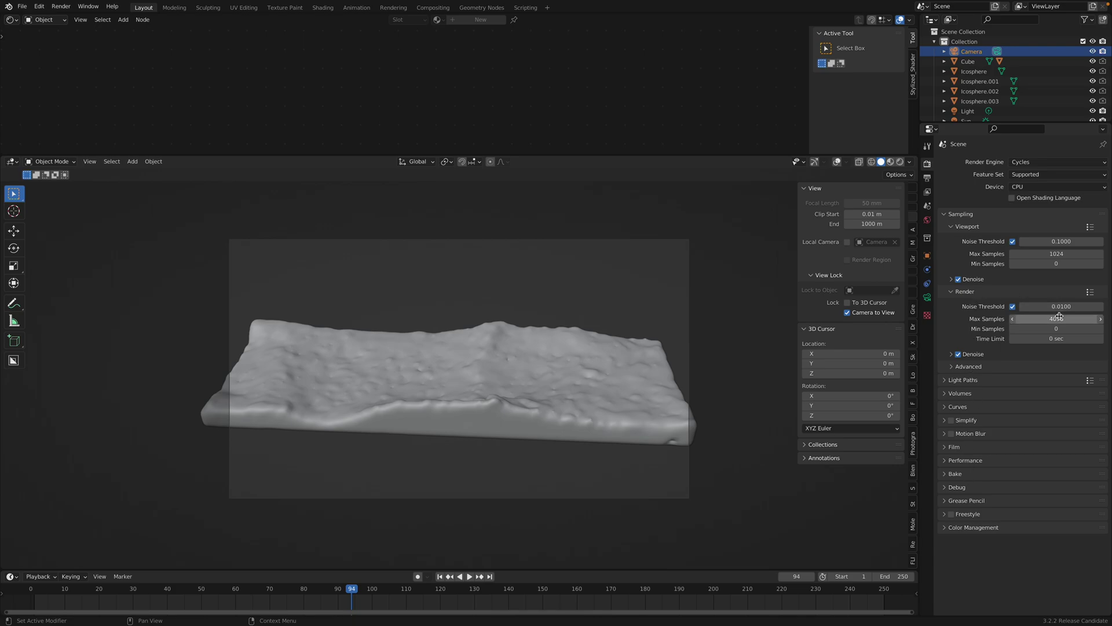
pyautogui.write('10')
pyautogui.press('Return')
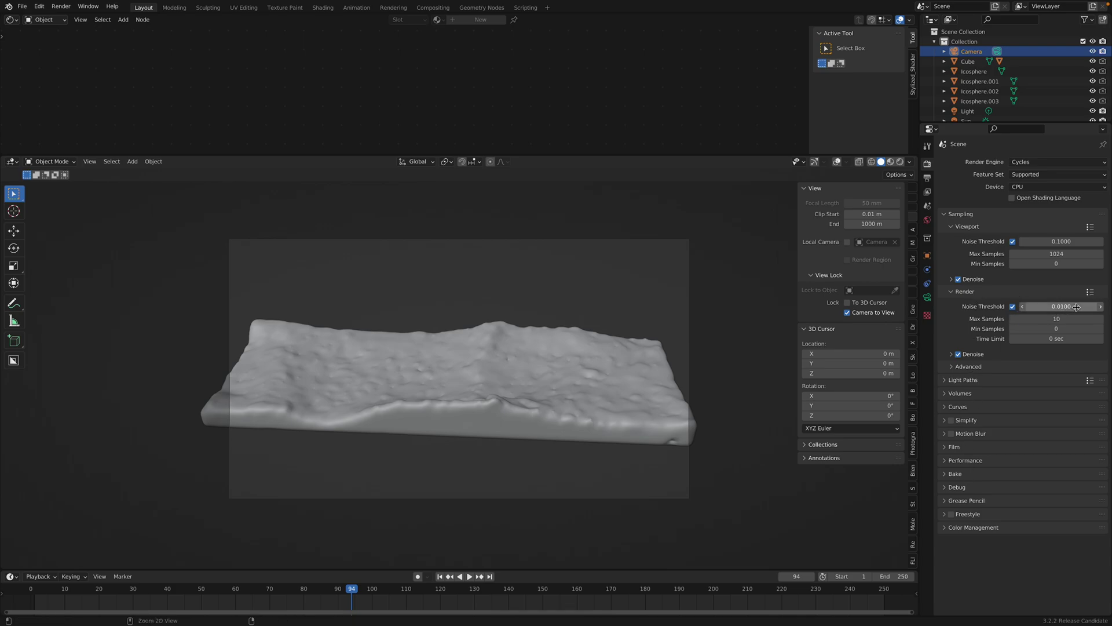
pyautogui.hotkey('ctrl', 's')
# Step: Preview rendered, return to solid, then set final render samples to 5 and save
pyautogui.click(900, 162)
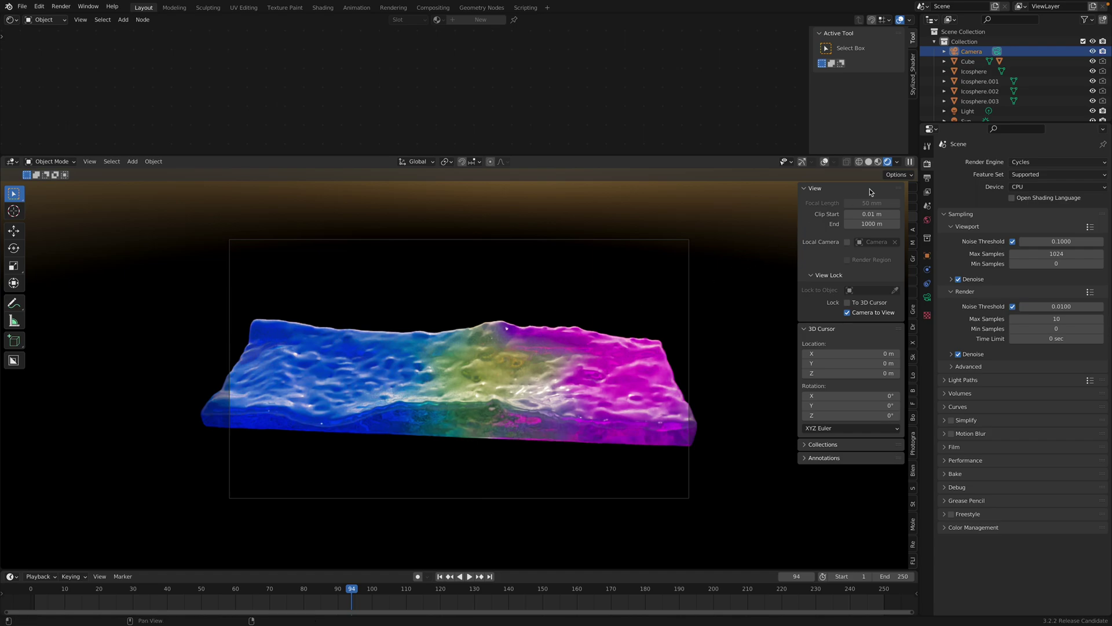
pyautogui.click(869, 162)
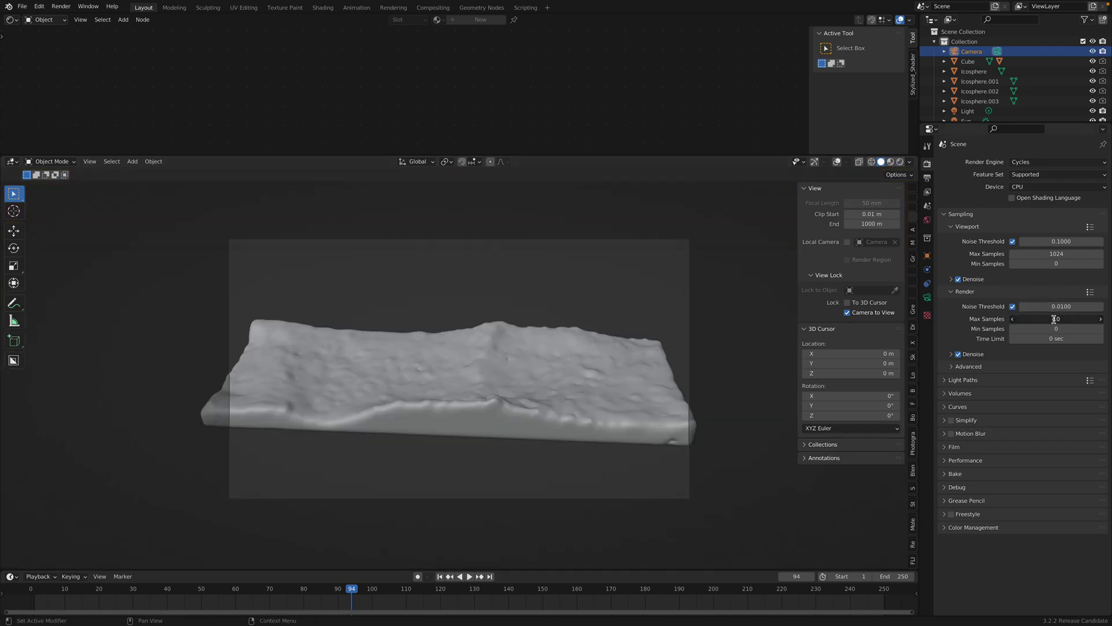
pyautogui.write('5')
pyautogui.press('Return')
pyautogui.hotkey('ctrl', 's')
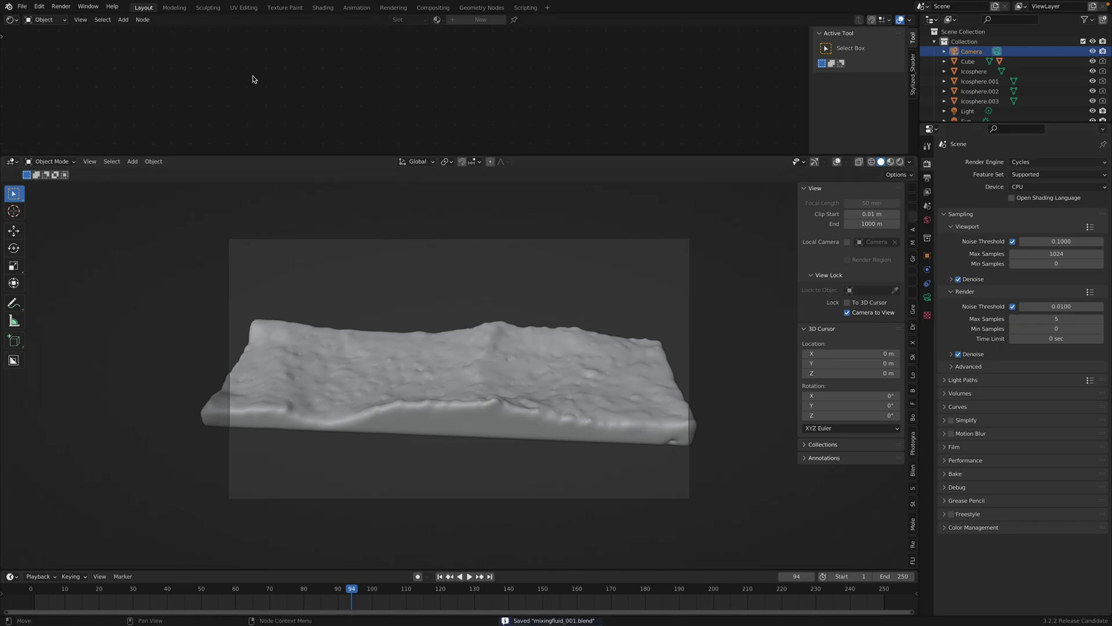
pyautogui.click(61, 6)
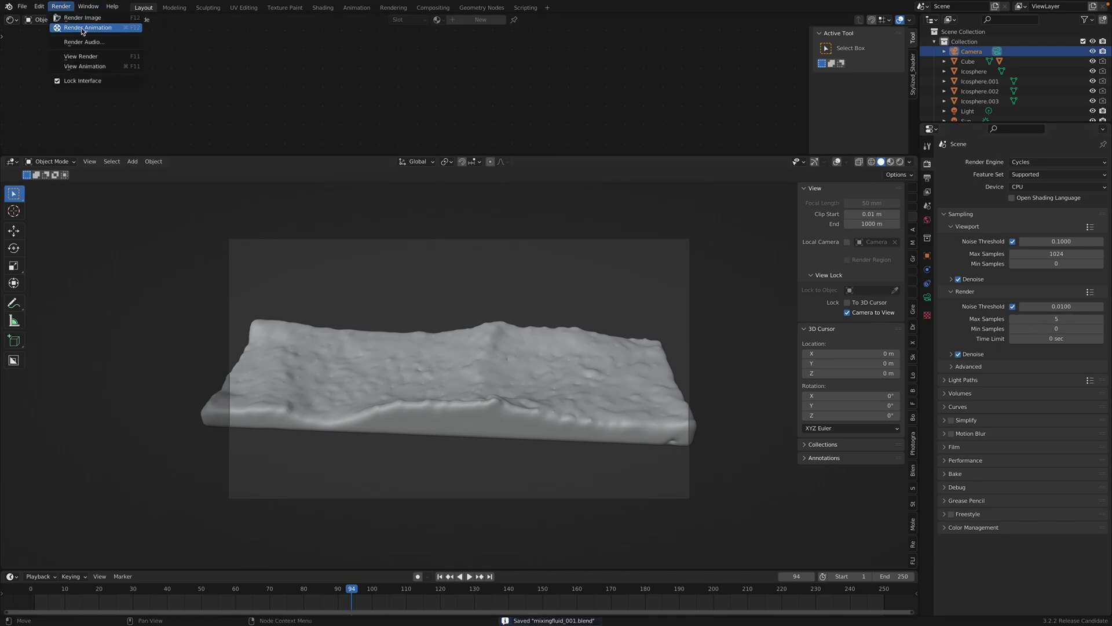
pyautogui.click(83, 28)
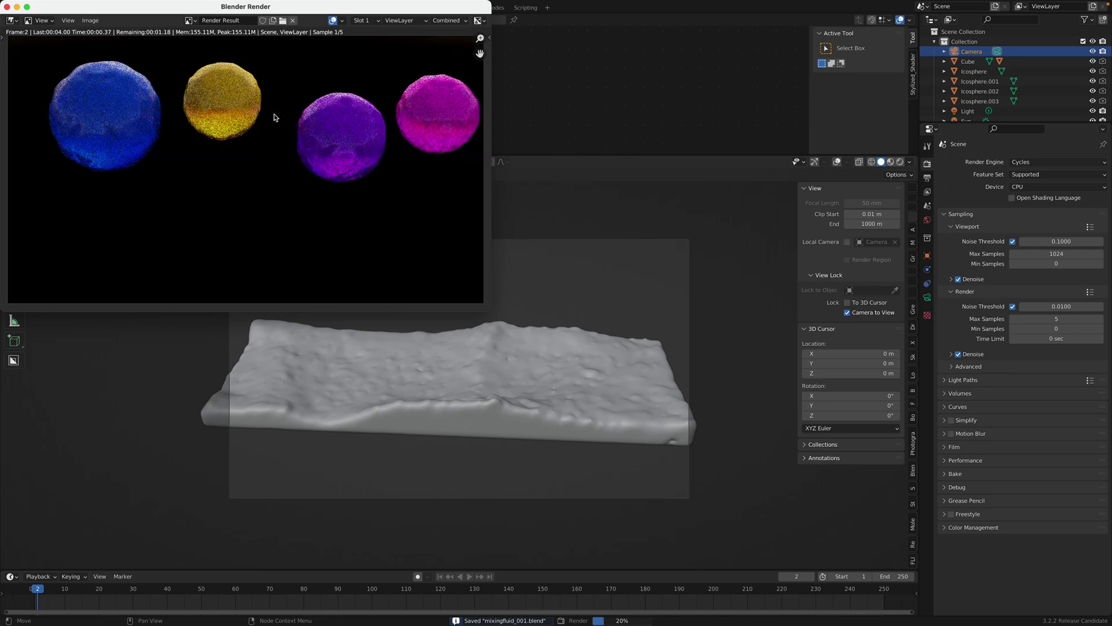
pyautogui.click(8, 8)
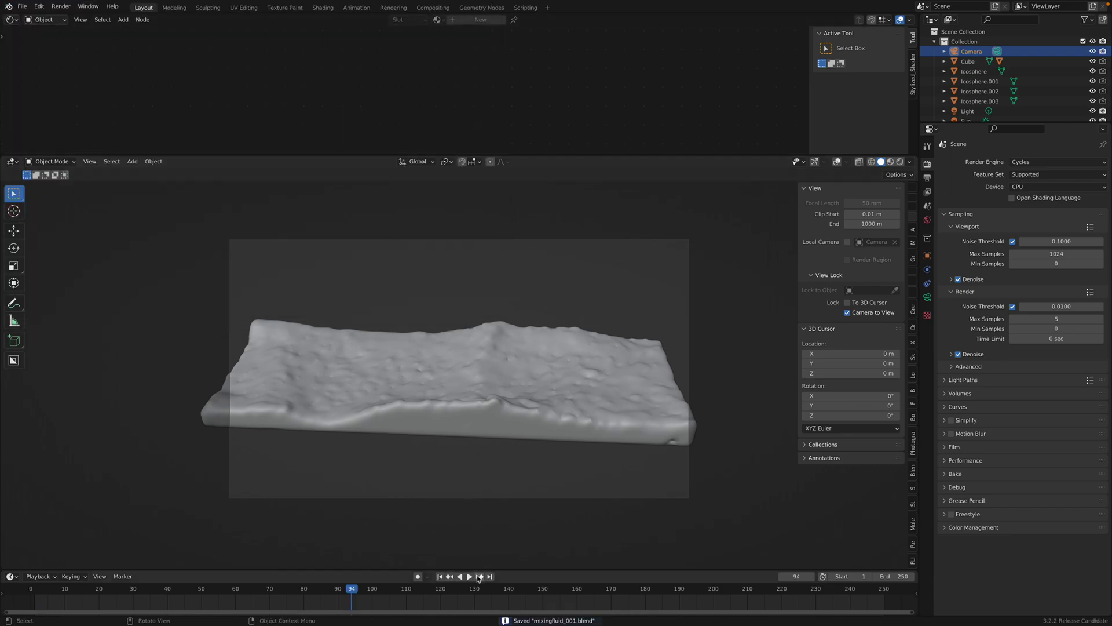
# Step: Preview rendered, scrub back near the start, and play the fluid briefly
pyautogui.click(900, 163)
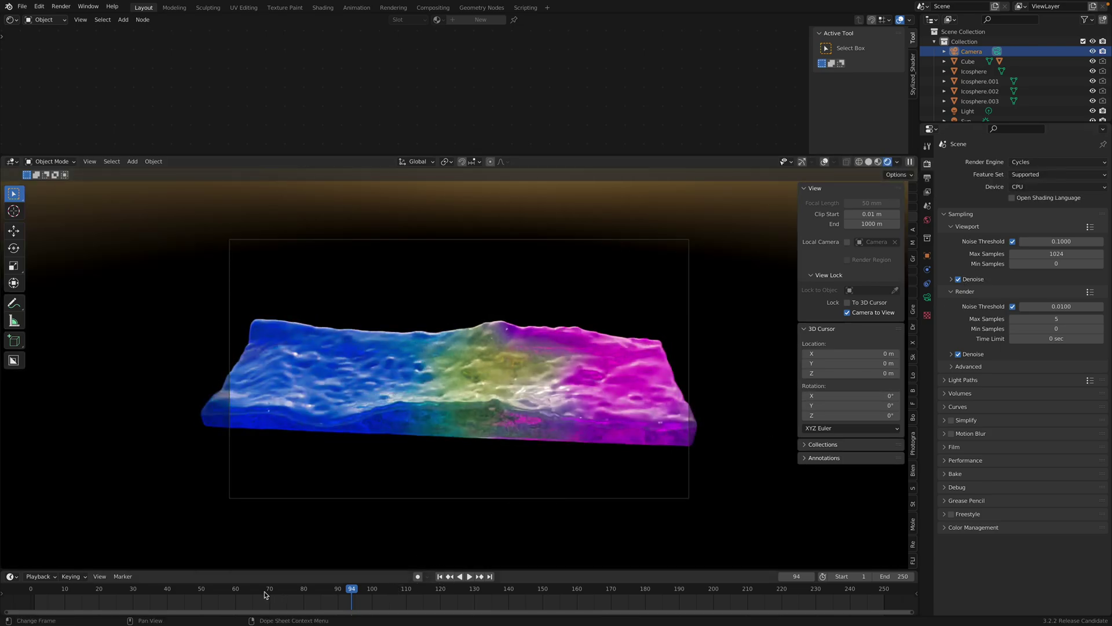
pyautogui.click(233, 594)
pyautogui.moveTo(149, 590)
pyautogui.mouseDown()
pyautogui.moveTo(48, 591)
pyautogui.moveTo(80, 593)
pyautogui.mouseUp()
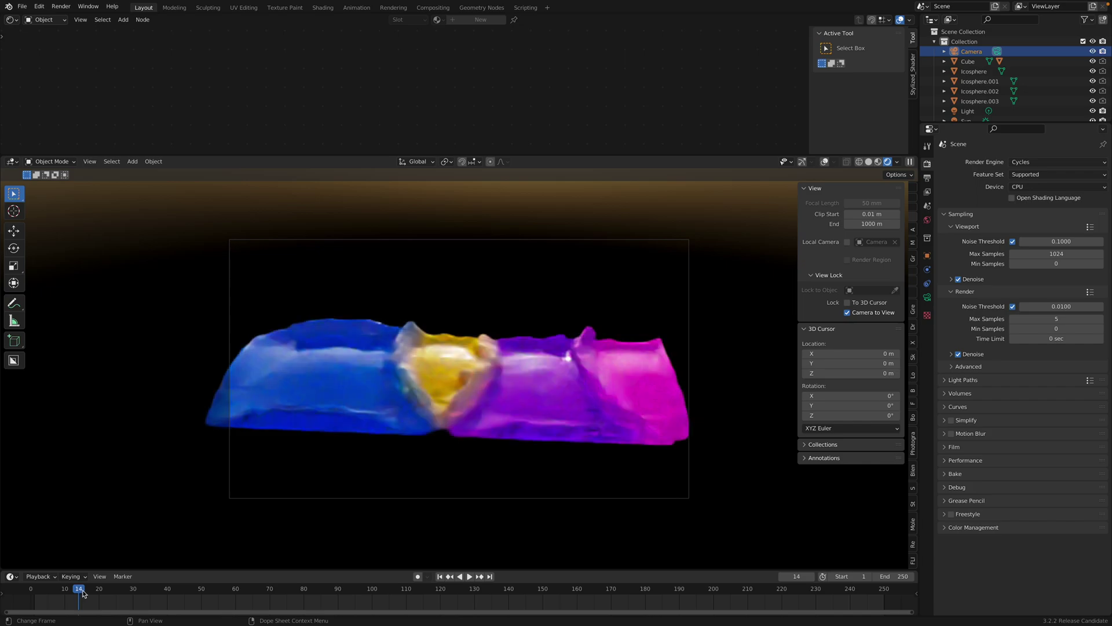
pyautogui.moveTo(79, 593); pyautogui.dragTo(101, 592)
pyautogui.press('space')
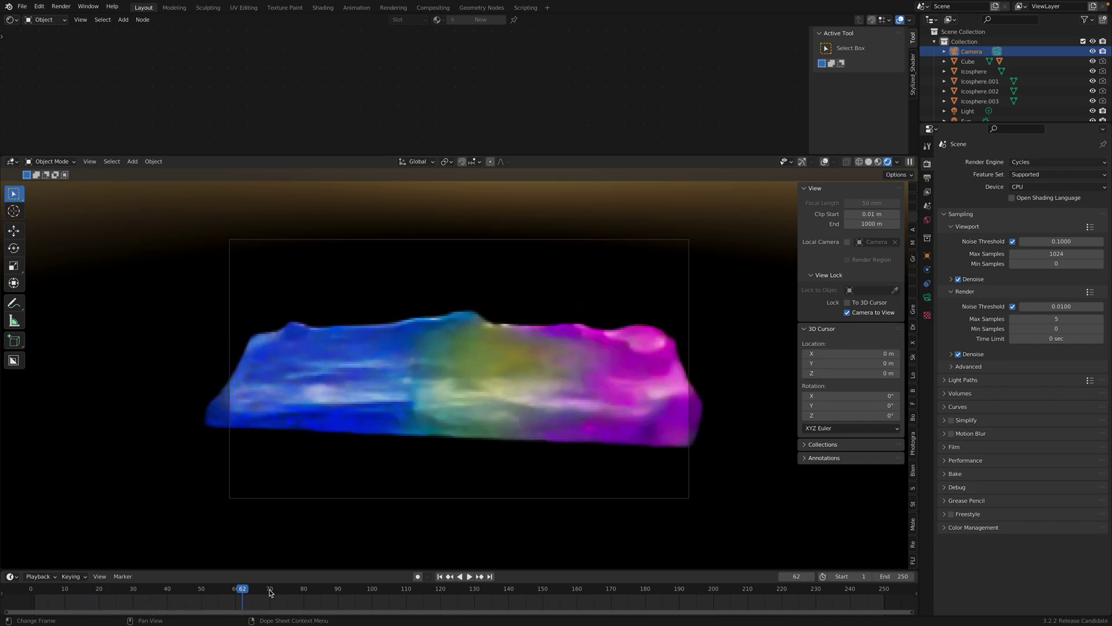
pyautogui.press('space')
# Step: Scrub through frames 110 and 143 to 225, then return to solid and save
pyautogui.click(405, 595)
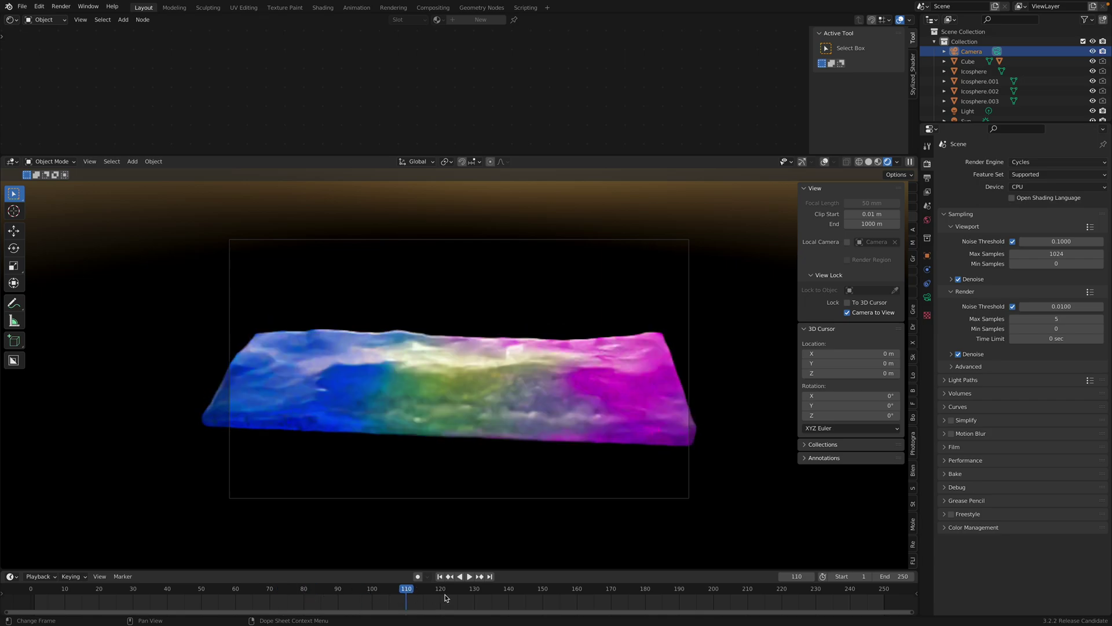
pyautogui.moveTo(490, 592); pyautogui.dragTo(519, 594)
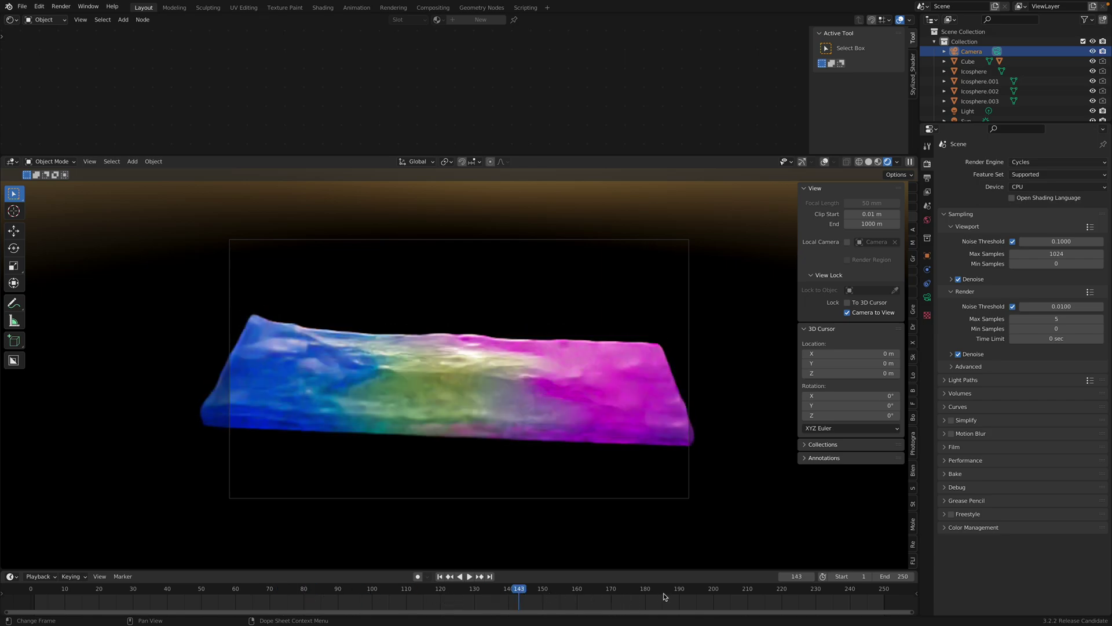
pyautogui.moveTo(663, 597); pyautogui.dragTo(799, 589)
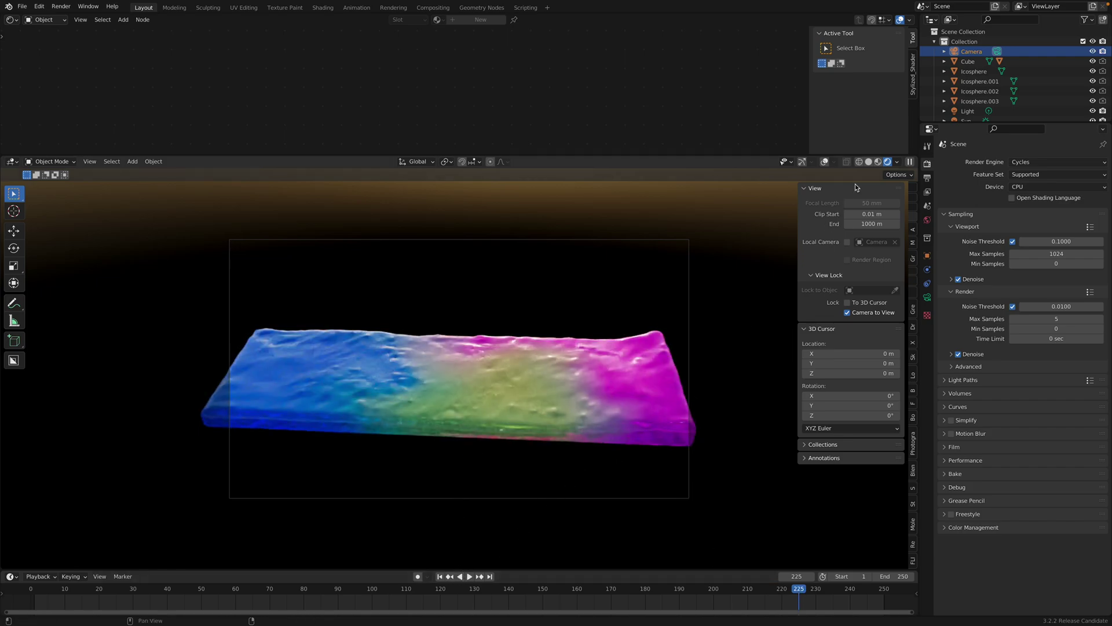
pyautogui.press('z')
pyautogui.hotkey('ctrl', 's')
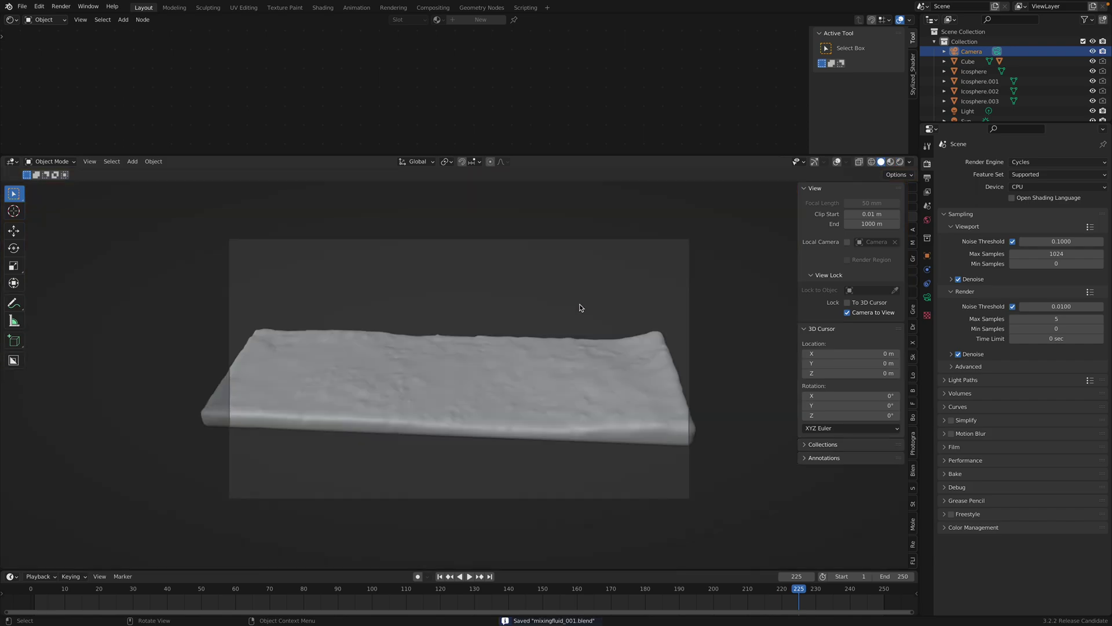
# Step: Re-enable overlays, turn off Camera to View, orbit the slab, and save
pyautogui.moveTo(523, 417); pyautogui.dragTo(528, 430, button='middle')
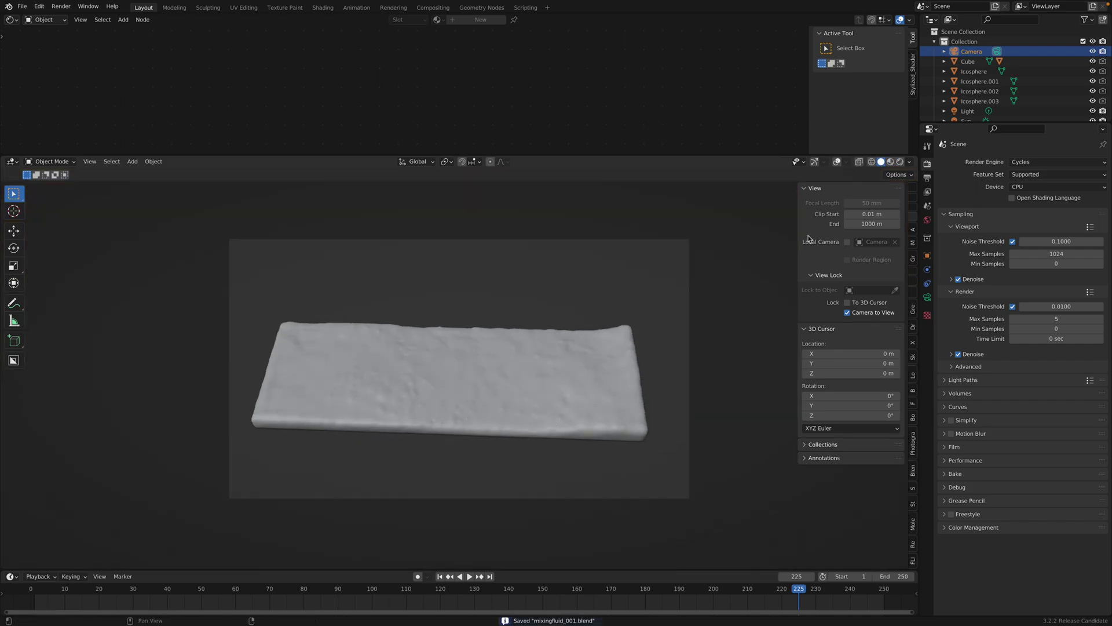
pyautogui.moveTo(495, 368); pyautogui.dragTo(418, 343, button='middle')
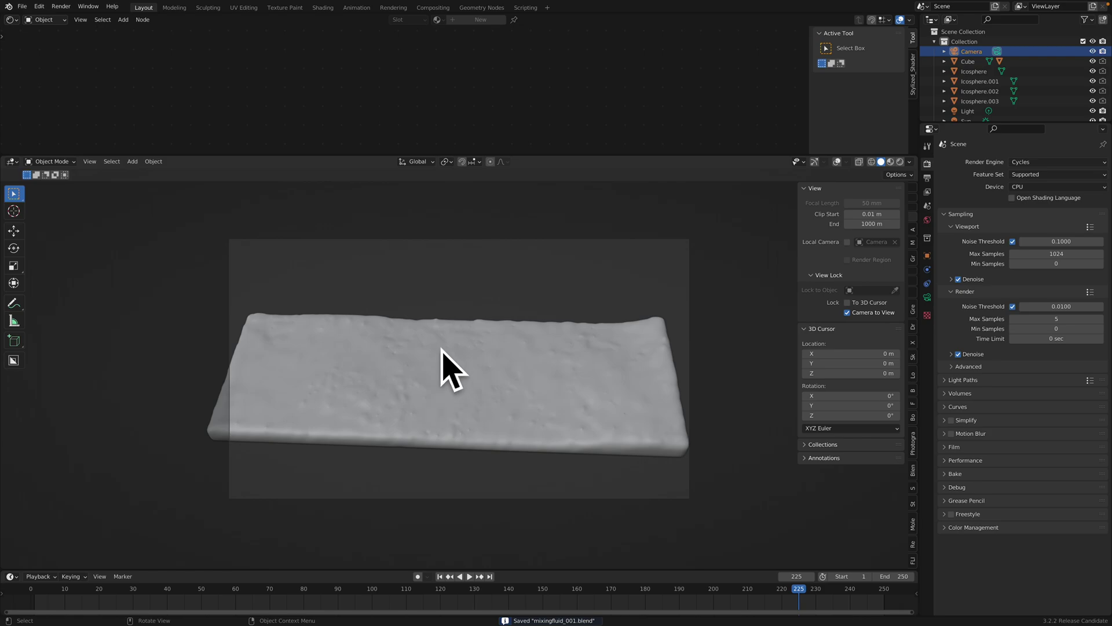
pyautogui.moveTo(493, 346); pyautogui.dragTo(511, 388, button='middle')
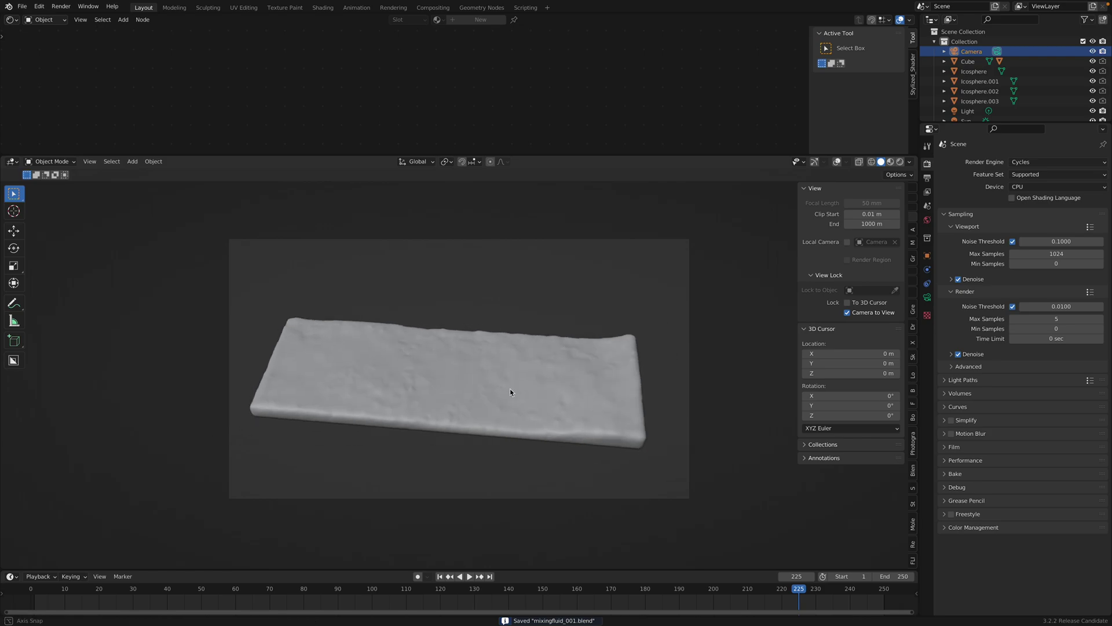
pyautogui.click(835, 162)
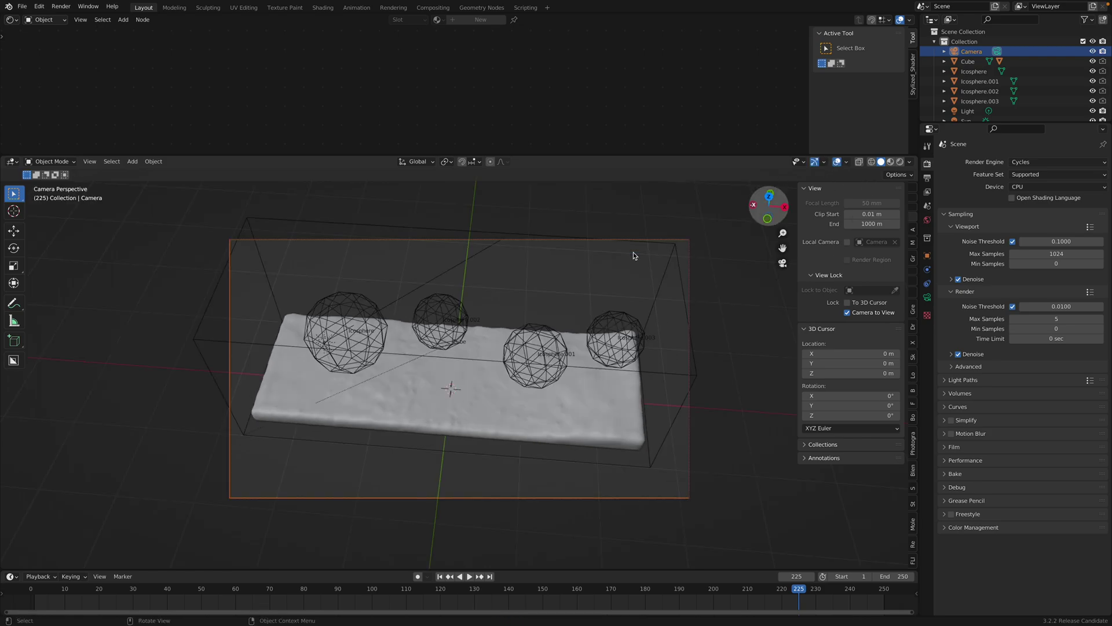
pyautogui.moveTo(634, 253)
pyautogui.mouseDown(button='middle')
pyautogui.moveTo(595, 300)
pyautogui.moveTo(608, 278)
pyautogui.mouseUp(button='middle')
pyautogui.click(855, 313)
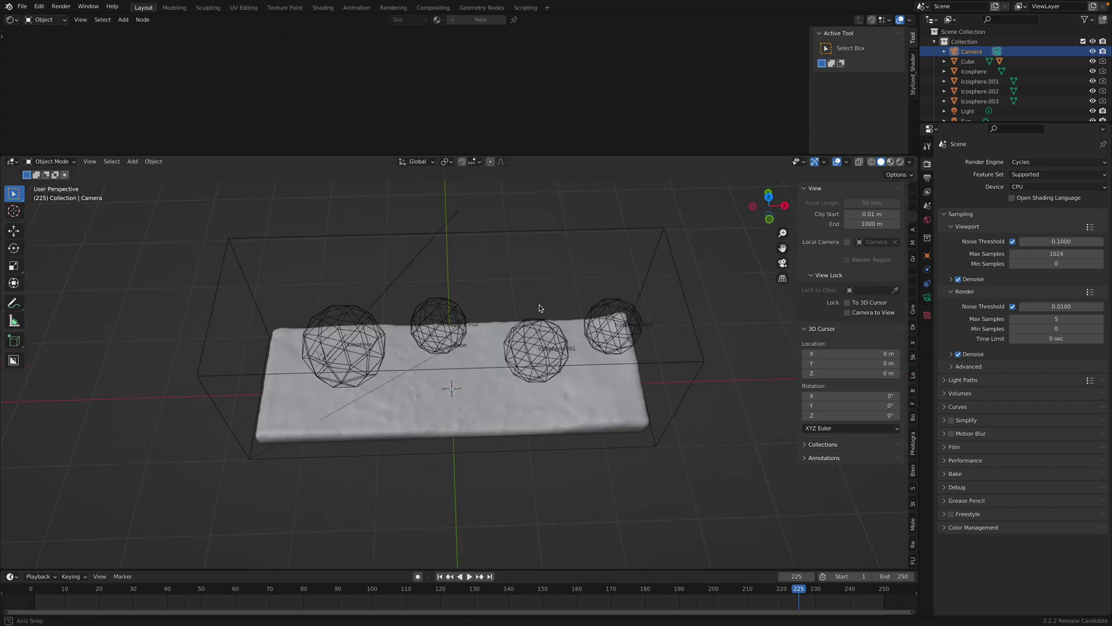
pyautogui.moveTo(609, 347); pyautogui.dragTo(556, 330, button='middle')
pyautogui.hotkey('ctrl', 's')
# Step: Add a new cube mesh and scale it down
pyautogui.hotkey('shift', 'a')
pyautogui.moveTo(508, 175)
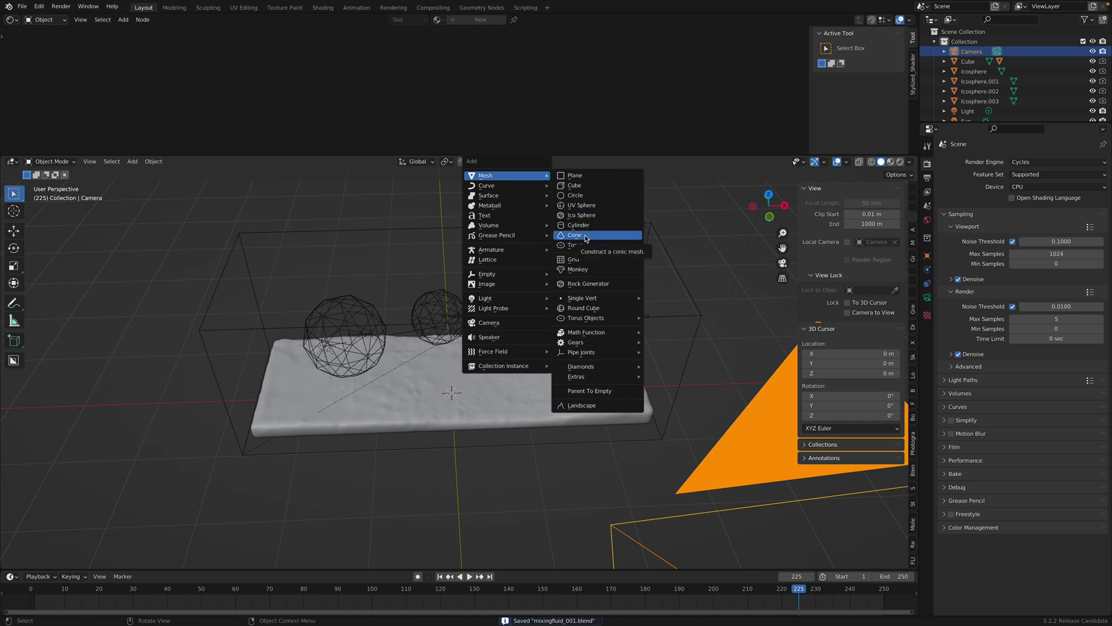
pyautogui.click(576, 186)
pyautogui.moveTo(577, 186); pyautogui.dragTo(859, 184, button='middle')
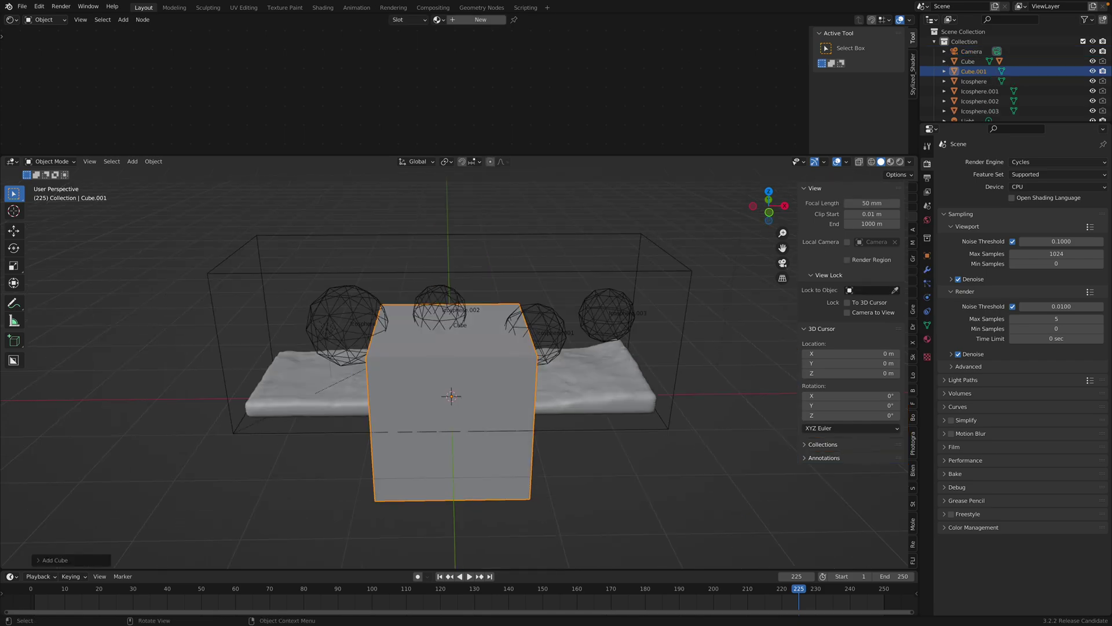
pyautogui.press('s')
pyautogui.press('x')
pyautogui.press('Return')
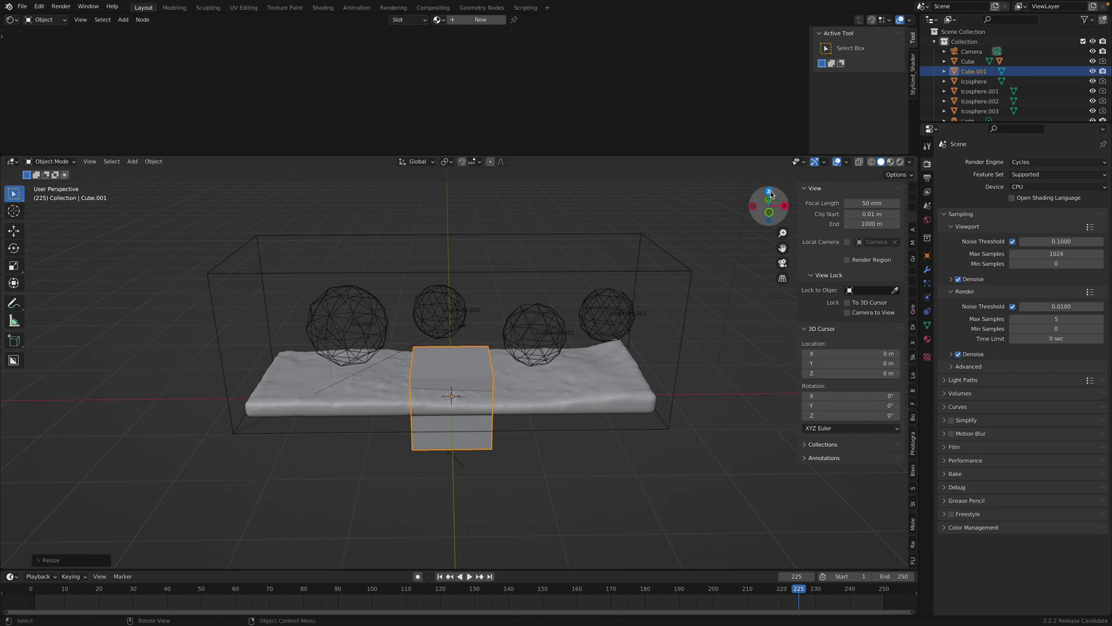
# Step: From top view, move the cube to the slab's left end and save
pyautogui.click(768, 191)
pyautogui.press('g')
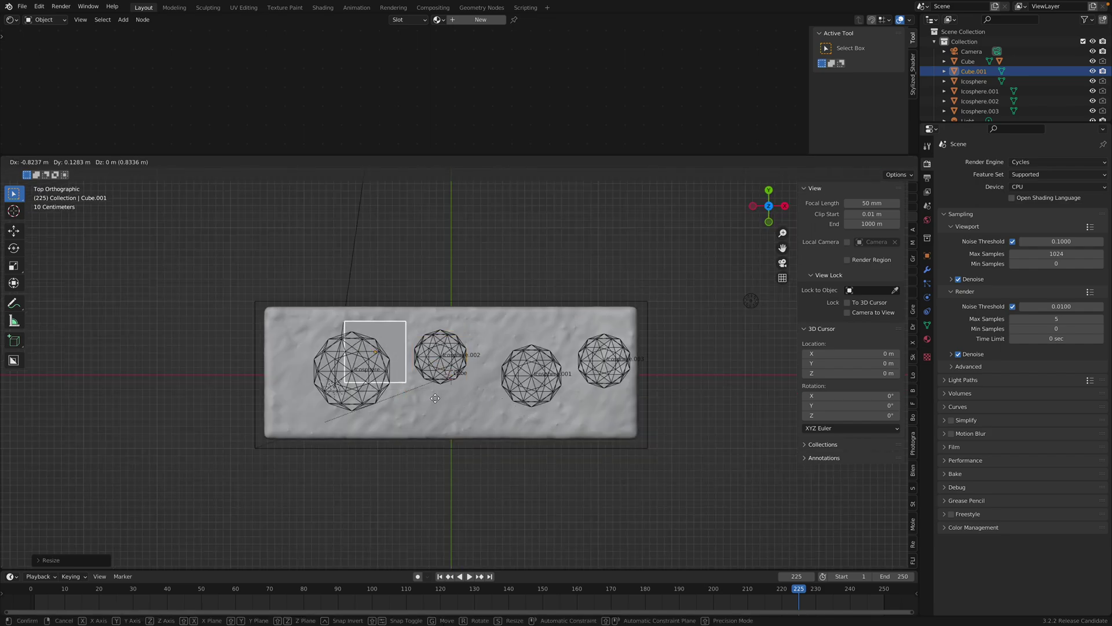
pyautogui.click(393, 405)
pyautogui.scroll(2, 407, 390)
pyautogui.moveTo(407, 390); pyautogui.dragTo(407, 374, button='middle')
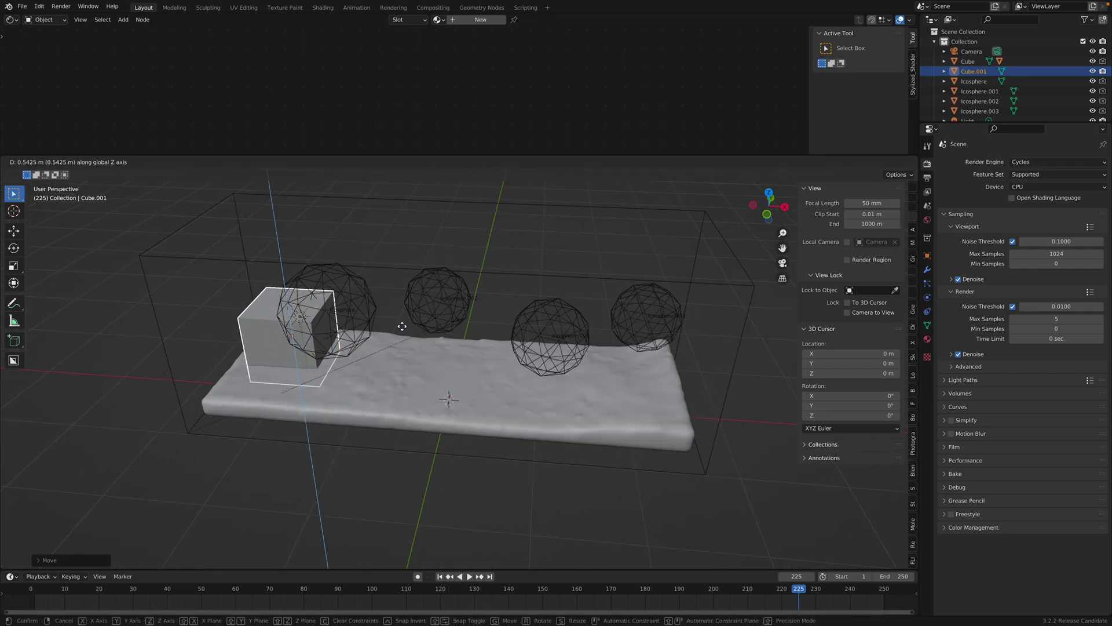
pyautogui.hotkey('ctrl', 's')
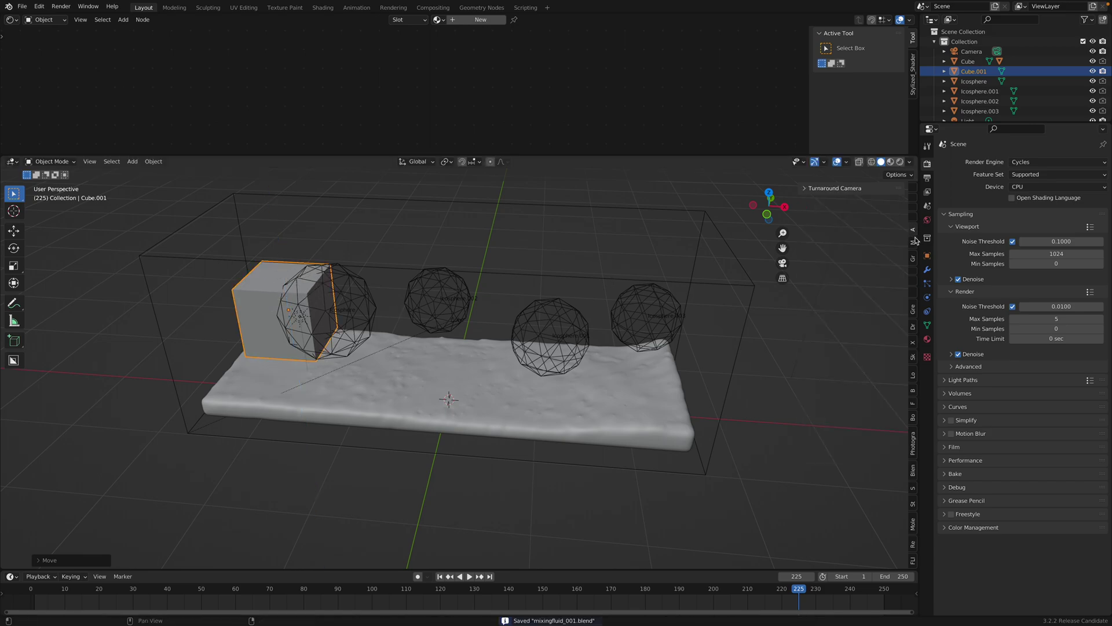
pyautogui.click(915, 241)
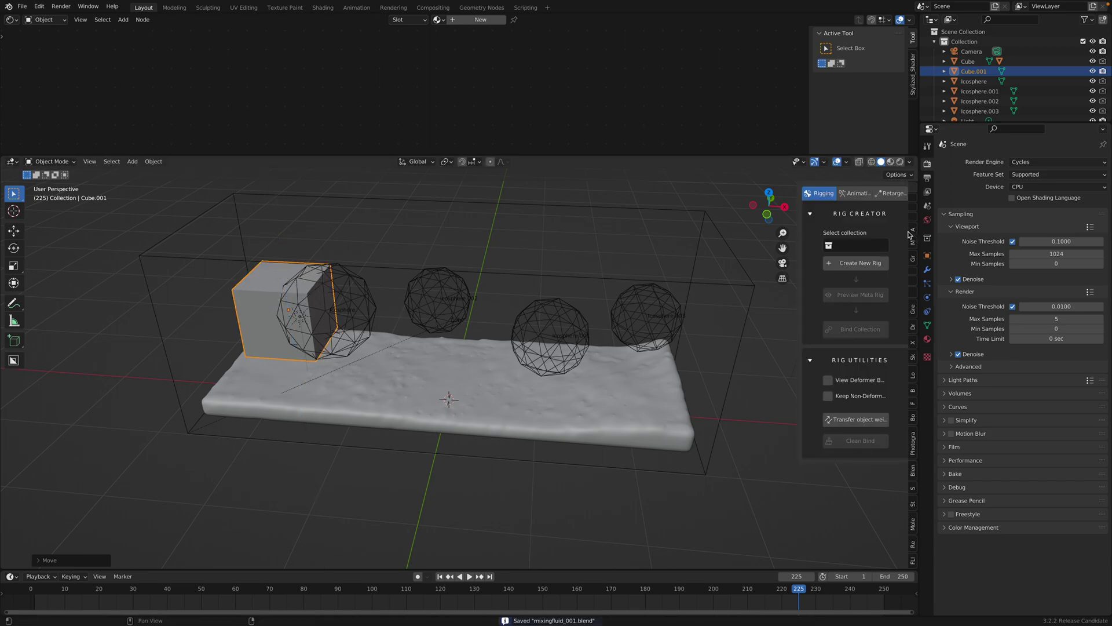
# Step: Make Cube.001 a FLIP Fluids obstacle from the fluid sidebar tab
pyautogui.click(911, 237)
pyautogui.click(913, 563)
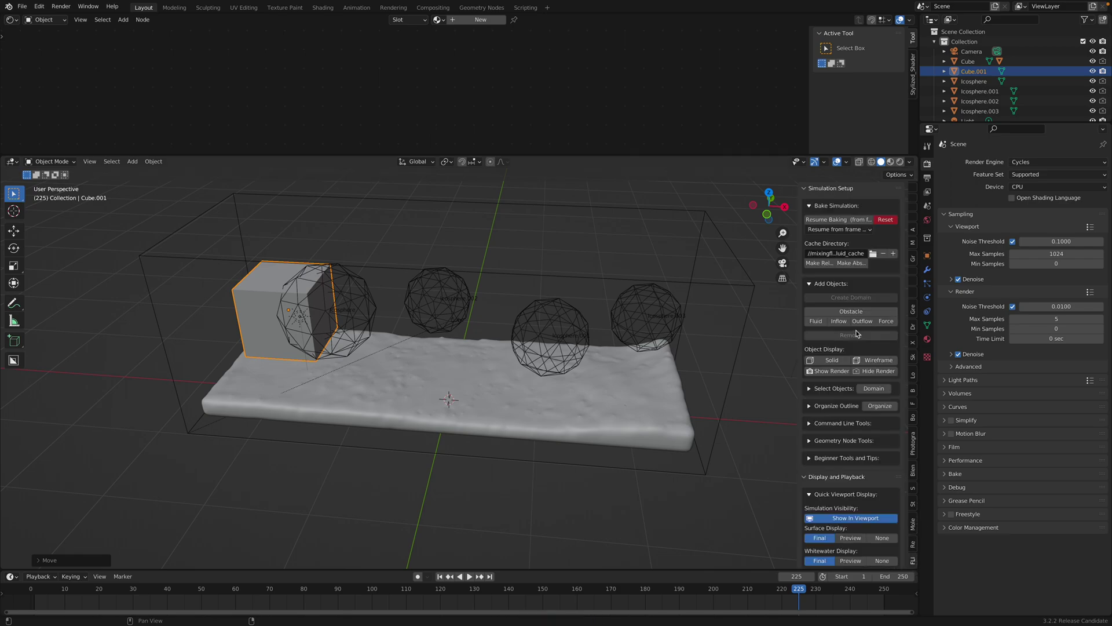
pyautogui.click(829, 311)
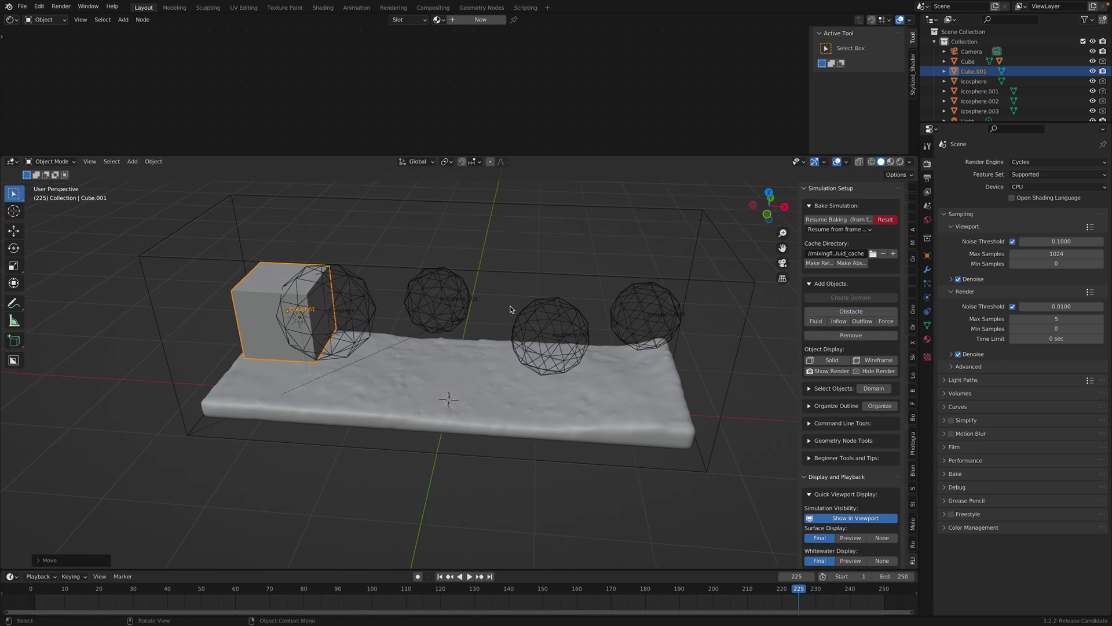
# Step: Shift the obstacle cube left to the domain edge, save, view from top, and rewind to frame 1
pyautogui.press('g')
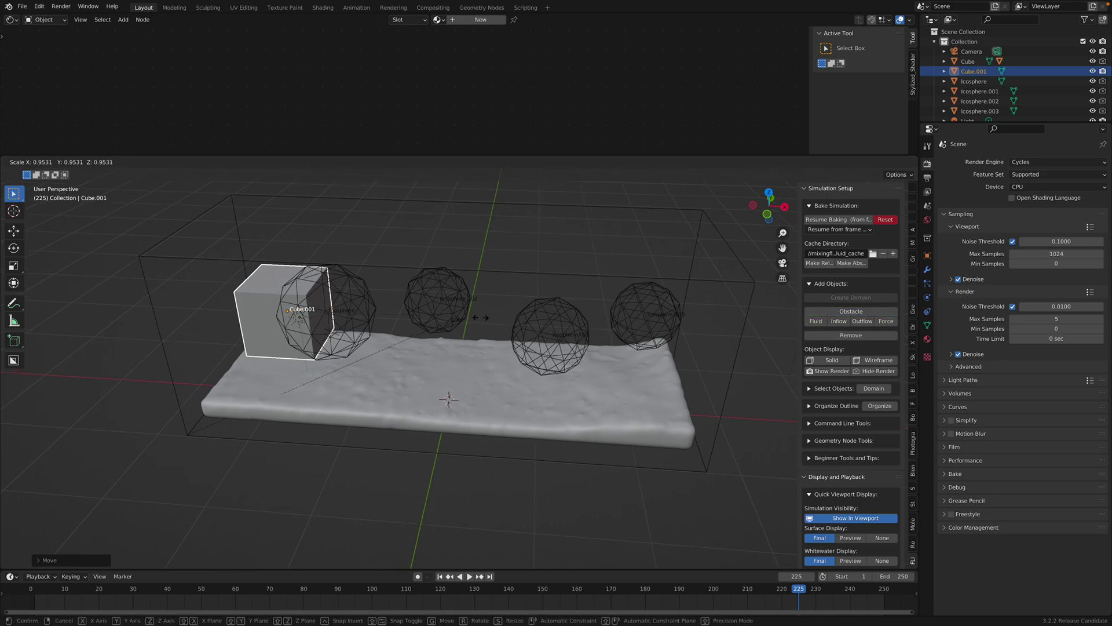
pyautogui.click(431, 329)
pyautogui.moveTo(429, 329); pyautogui.dragTo(421, 333, button='middle')
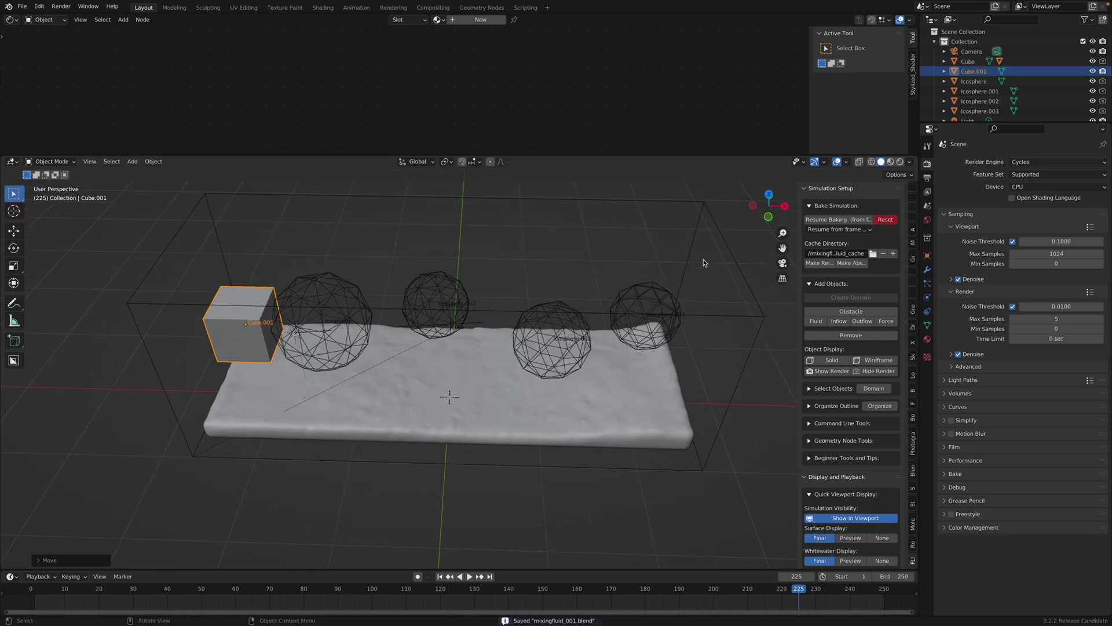
pyautogui.moveTo(747, 233); pyautogui.dragTo(556, 356, button='middle')
pyautogui.hotkey('ctrl', 's')
pyautogui.press('g')
pyautogui.click(556, 357)
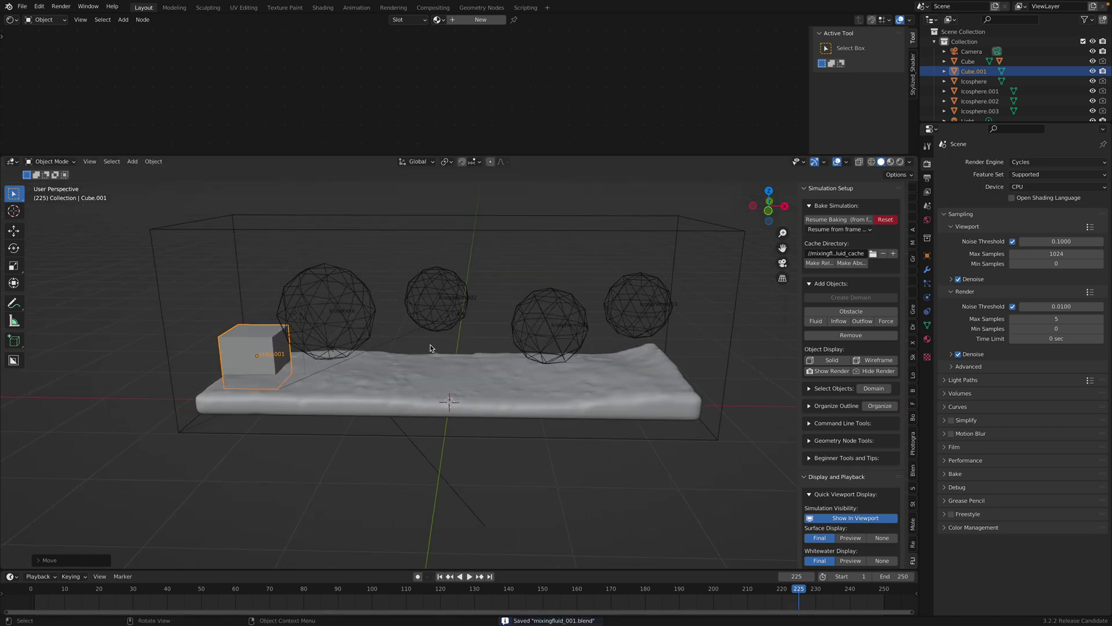
pyautogui.moveTo(769, 205); pyautogui.dragTo(641, 260)
pyautogui.press('KP_7')
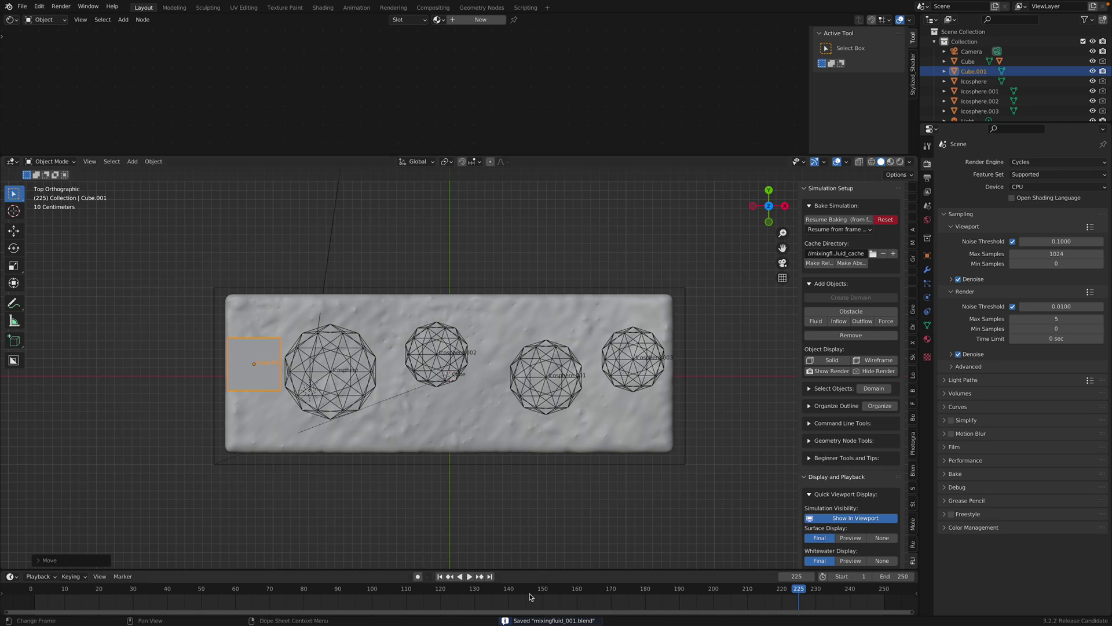
pyautogui.click(439, 576)
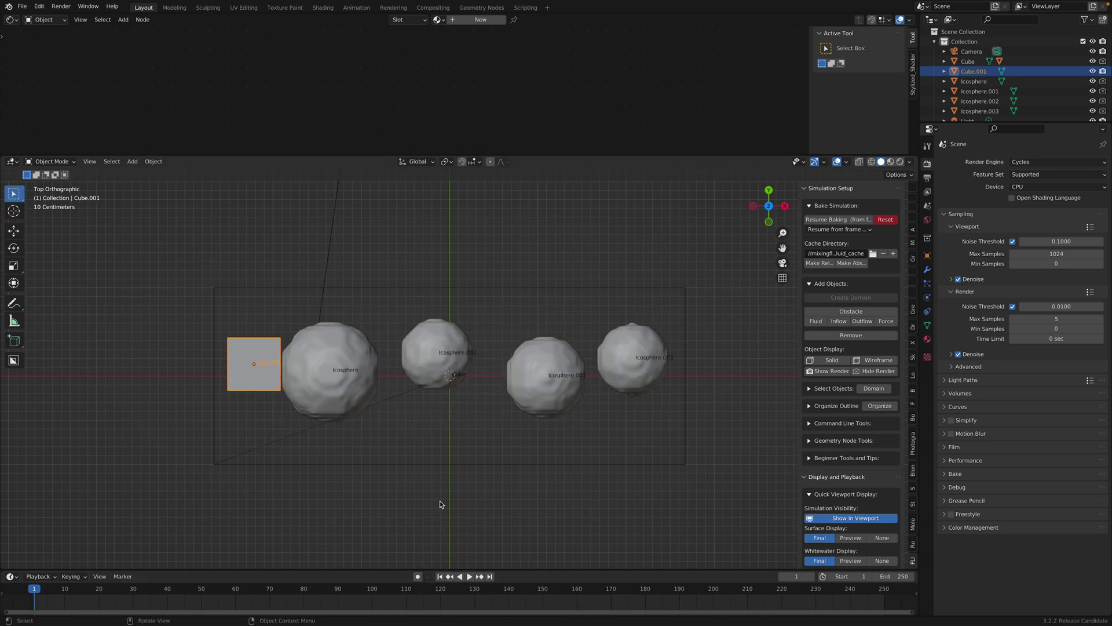
# Step: Clear the fluid domain's baked simulation and save the file
pyautogui.click(502, 285)
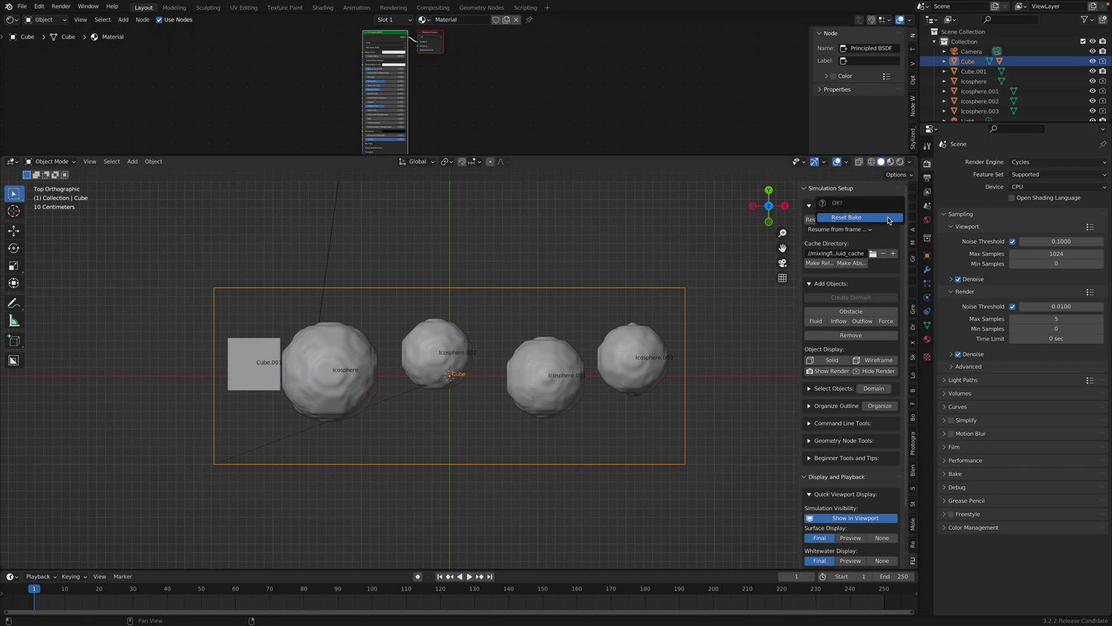
pyautogui.click(879, 220)
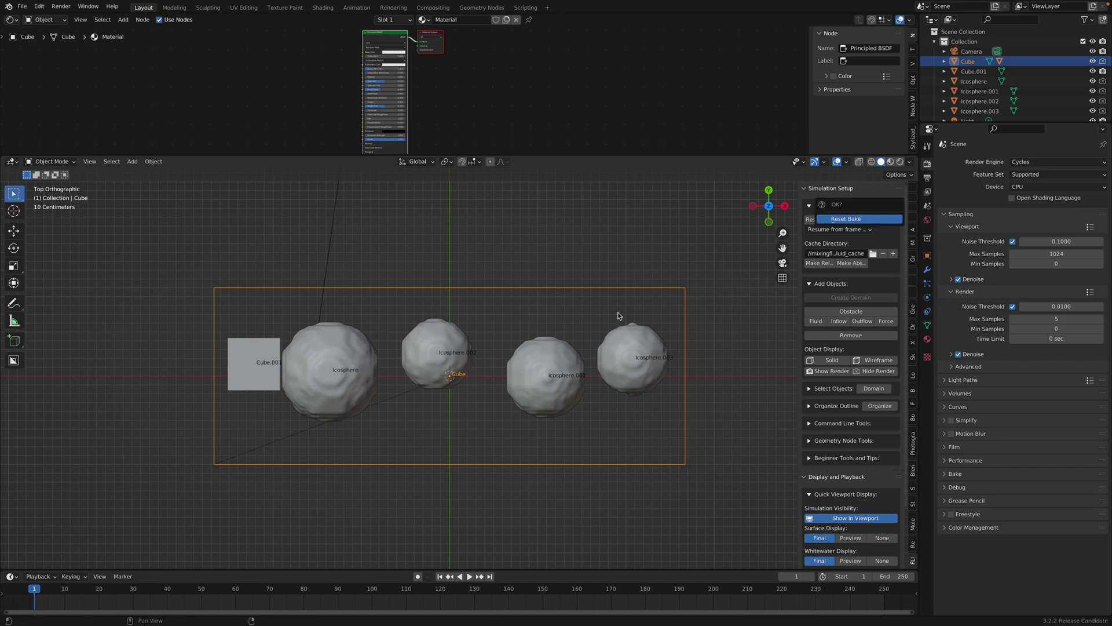
pyautogui.press('Return')
pyautogui.hotkey('ctrl', 's')
# Step: Keyframe Cube.001 sliding right across the tank during playback, then save
pyautogui.click(269, 338)
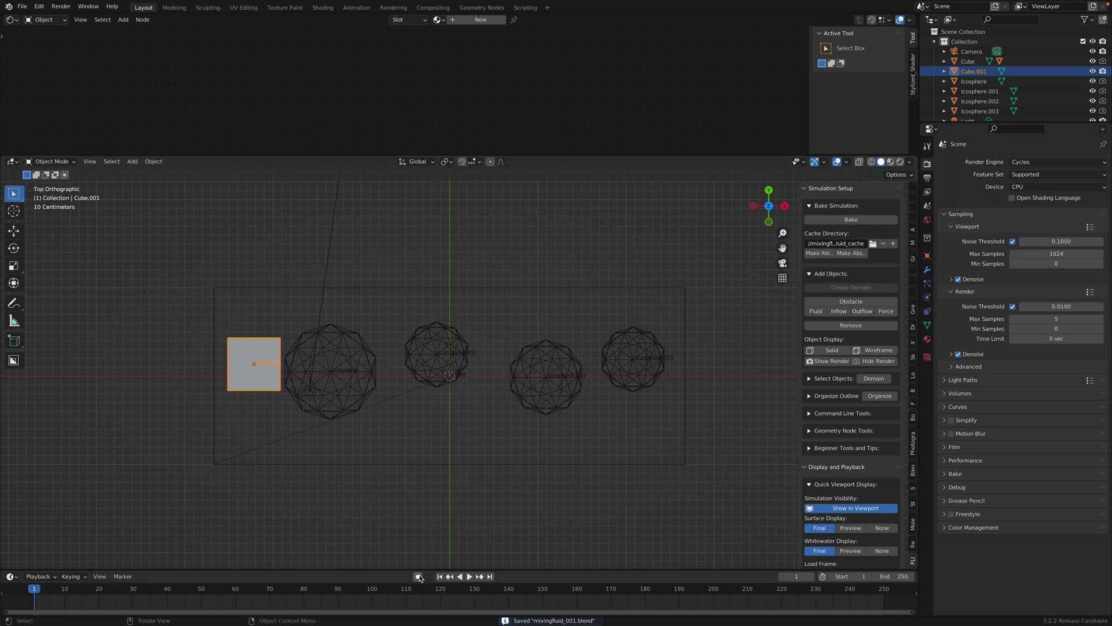
pyautogui.click(469, 576)
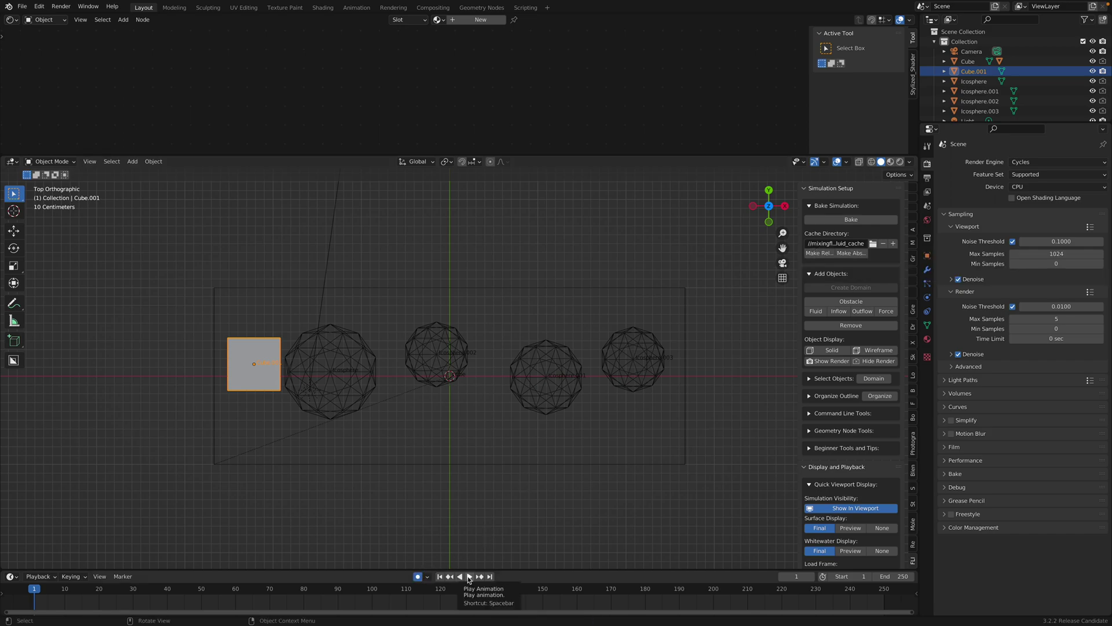
pyautogui.press('g')
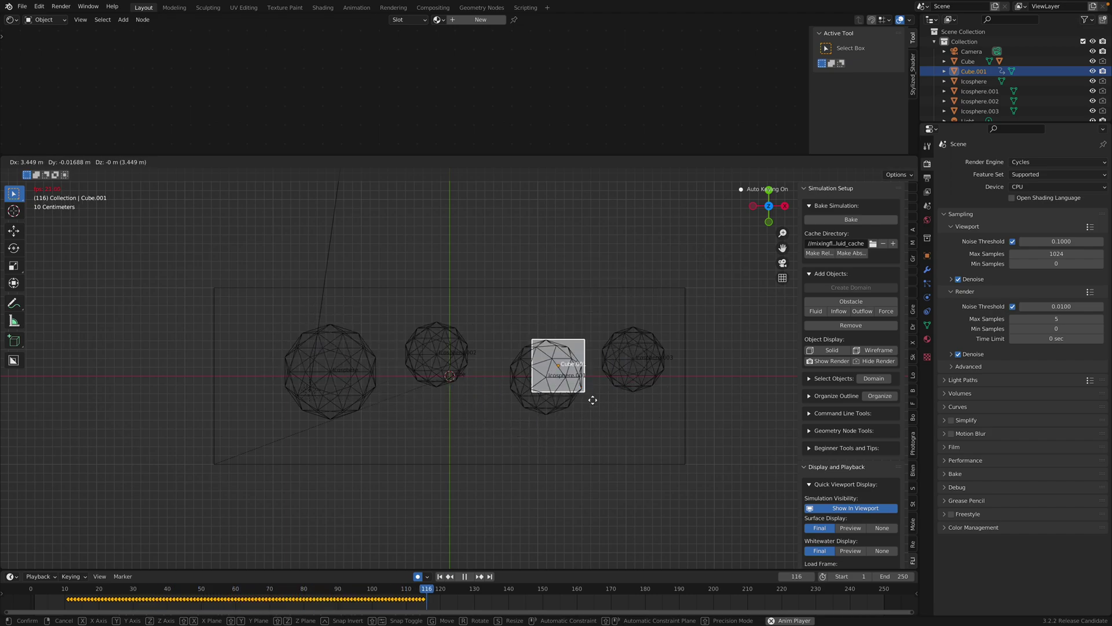
pyautogui.click(668, 447)
pyautogui.press('space')
pyautogui.moveTo(668, 452)
pyautogui.mouseDown(button='middle')
pyautogui.moveTo(599, 388)
pyautogui.moveTo(601, 422)
pyautogui.mouseUp(button='middle')
pyautogui.hotkey('ctrl', 's')
pyautogui.moveTo(605, 462)
pyautogui.mouseDown(button='middle')
pyautogui.moveTo(624, 405)
pyautogui.moveTo(755, 323)
pyautogui.mouseUp(button='middle')
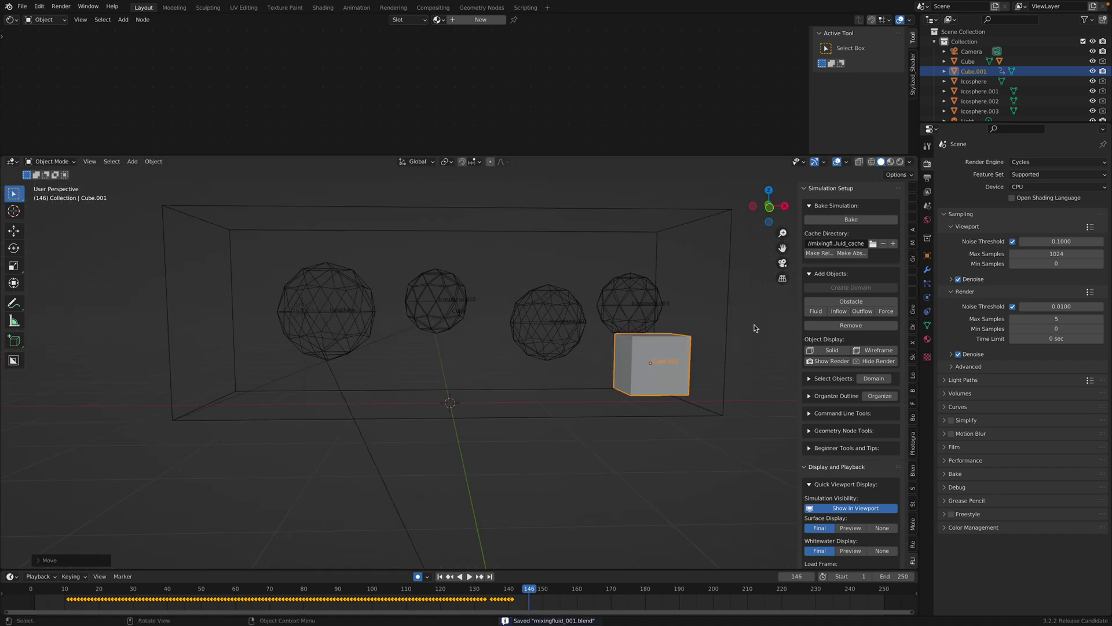
pyautogui.click(726, 321)
# Step: Bake the fluid, play back the splash against the moving cube, save, and stop the bake
pyautogui.click(830, 219)
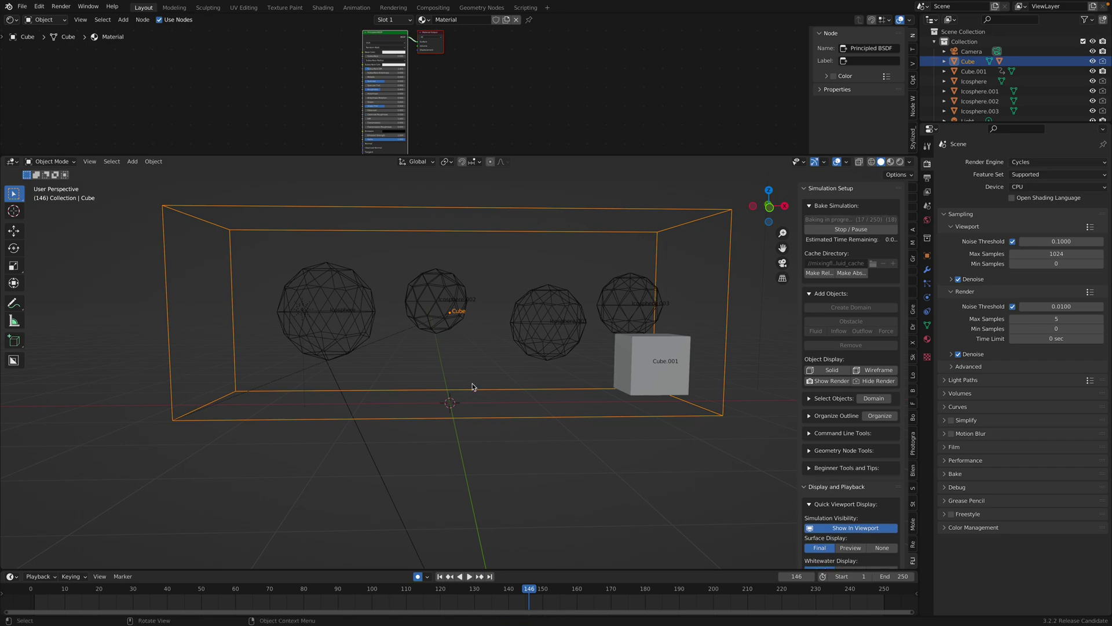
pyautogui.click(441, 576)
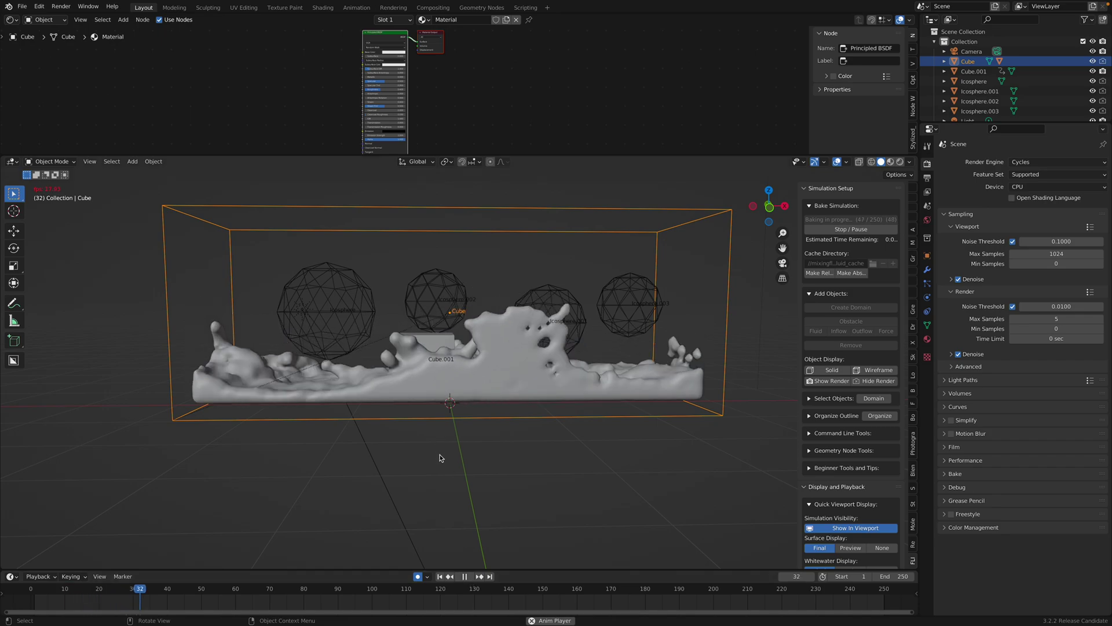
pyautogui.moveTo(442, 454); pyautogui.dragTo(443, 472, button='middle')
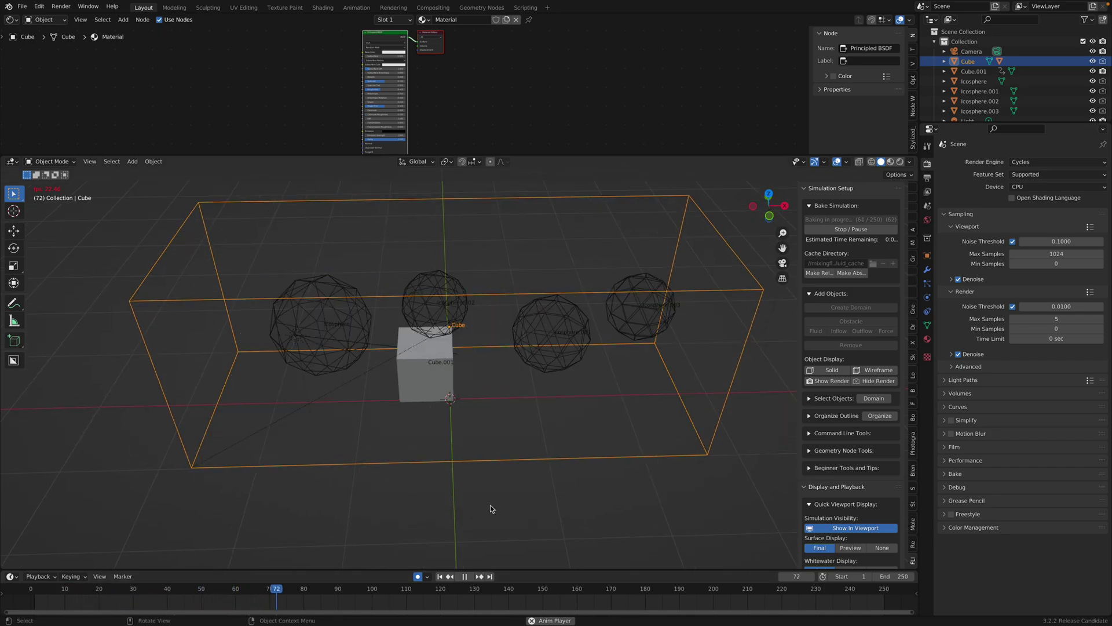
pyautogui.hotkey('shift', 'Left')
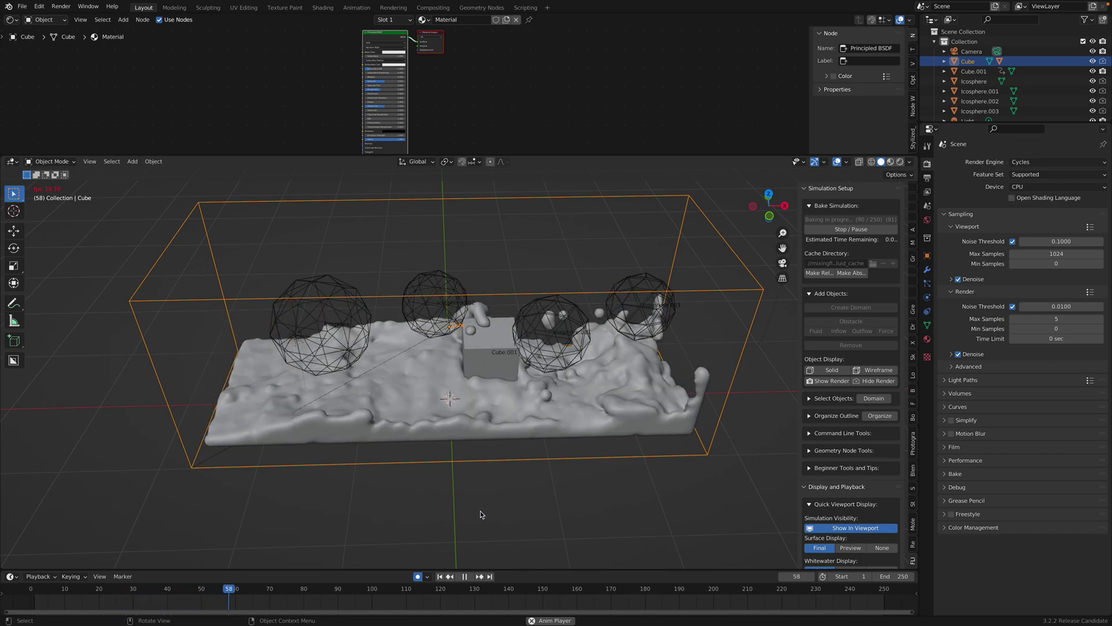
pyautogui.press('space')
pyautogui.hotkey('ctrl', 's')
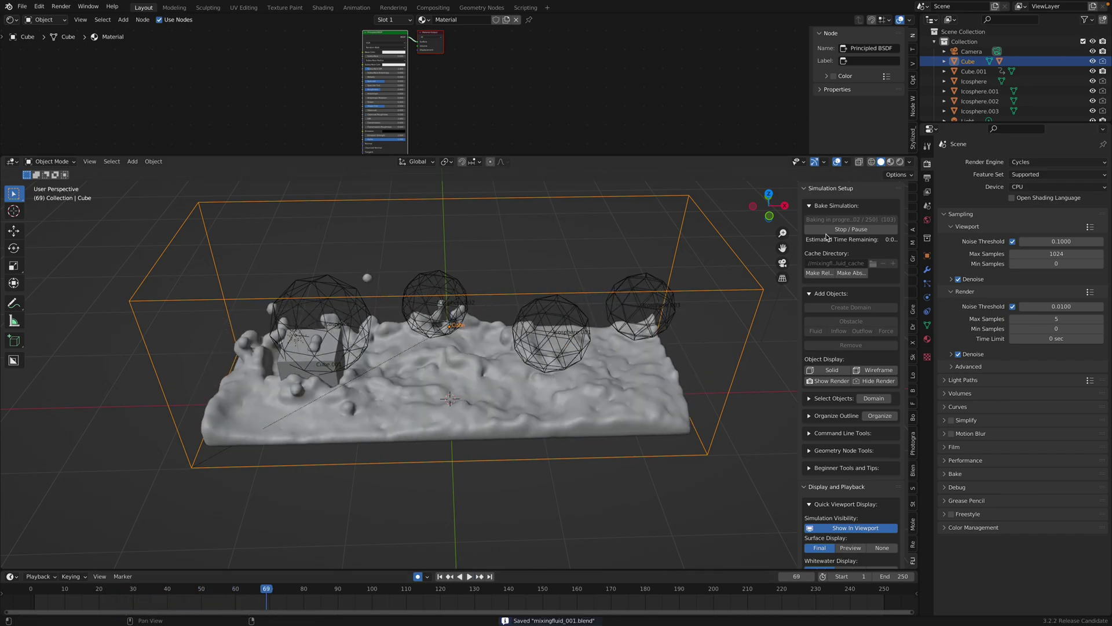
pyautogui.click(851, 228)
# Step: Reset the existing fluid bake and bring up the domain's fluid settings
pyautogui.click(882, 219)
pyautogui.click(882, 219)
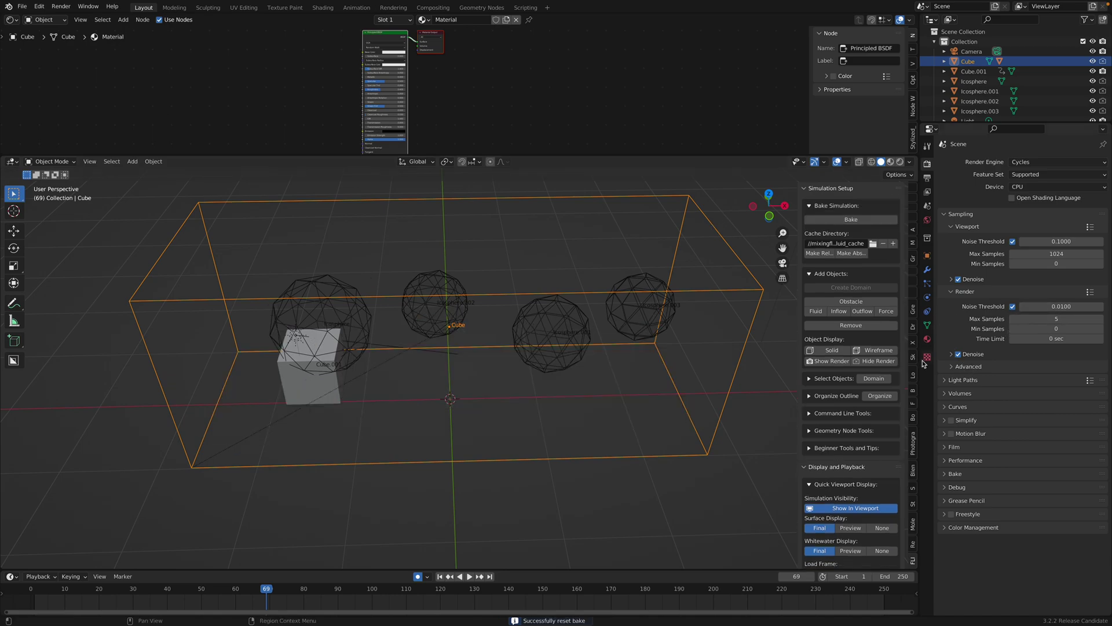
pyautogui.click(926, 339)
pyautogui.click(927, 297)
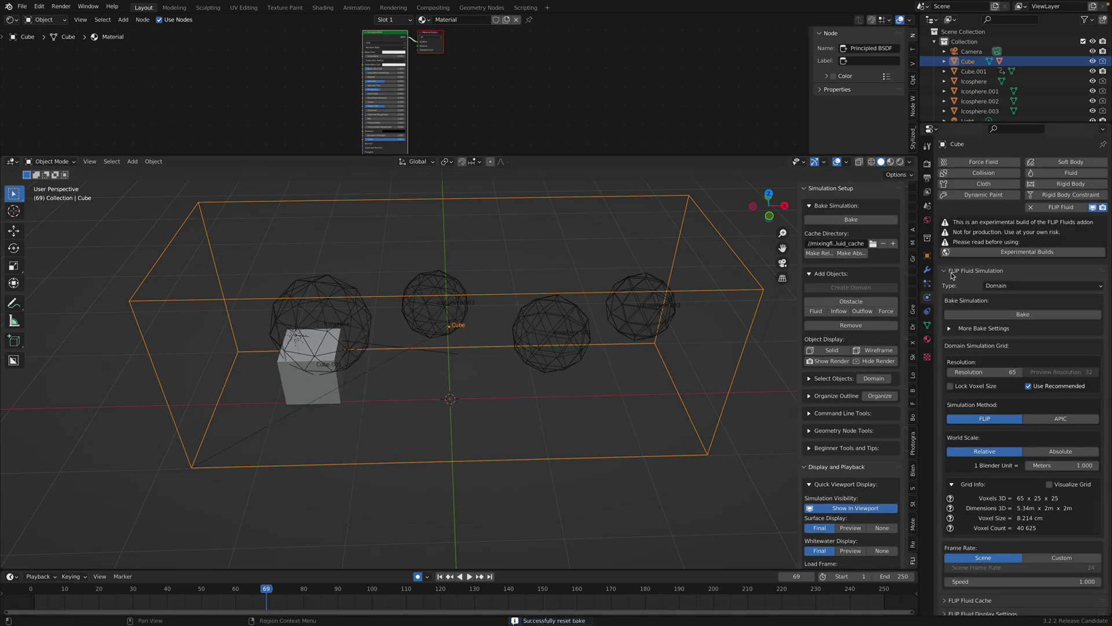
# Step: Raise the domain resolution from 120 to 140, save, and rebake from frame 1
pyautogui.click(1008, 372)
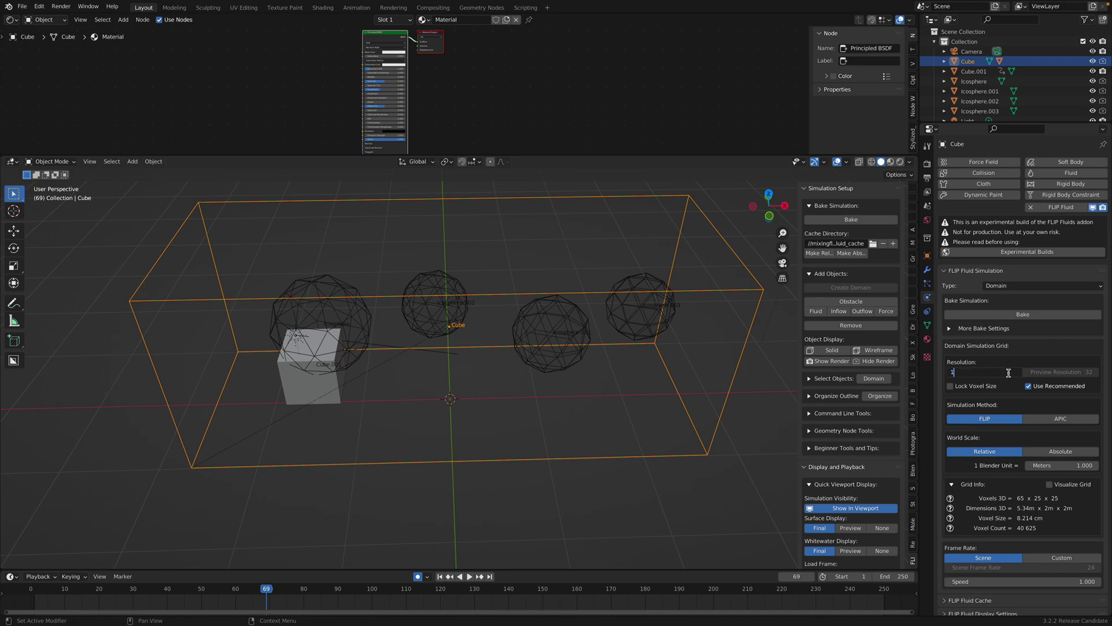
pyautogui.write('20')
pyautogui.press('Return')
pyautogui.hotkey('ctrl', 's')
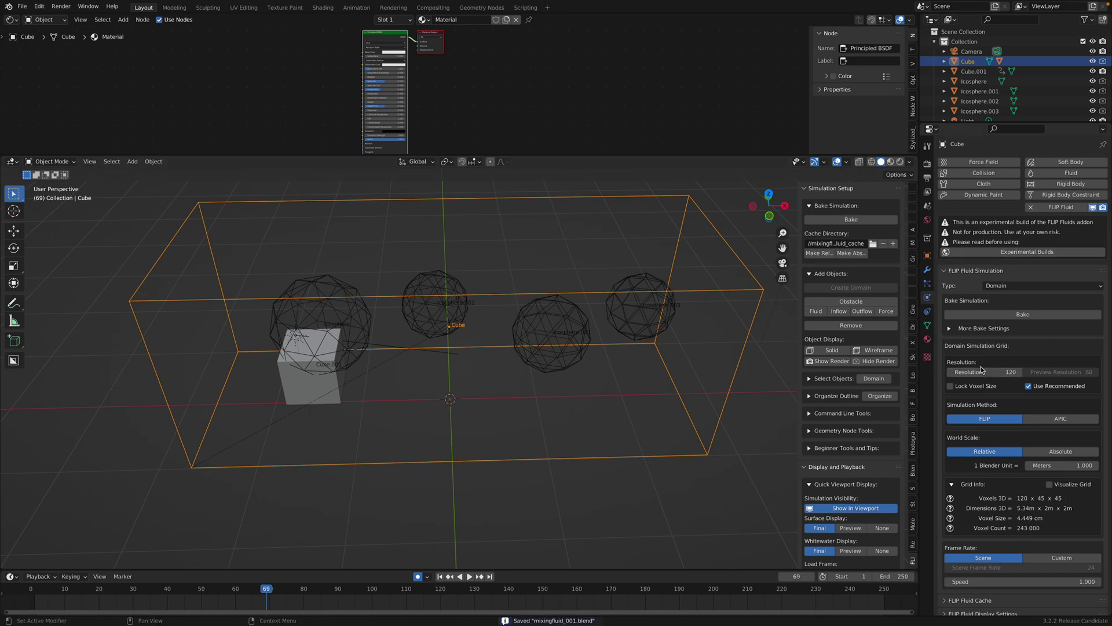
pyautogui.doubleClick(983, 370)
pyautogui.write('140')
pyautogui.press('Return')
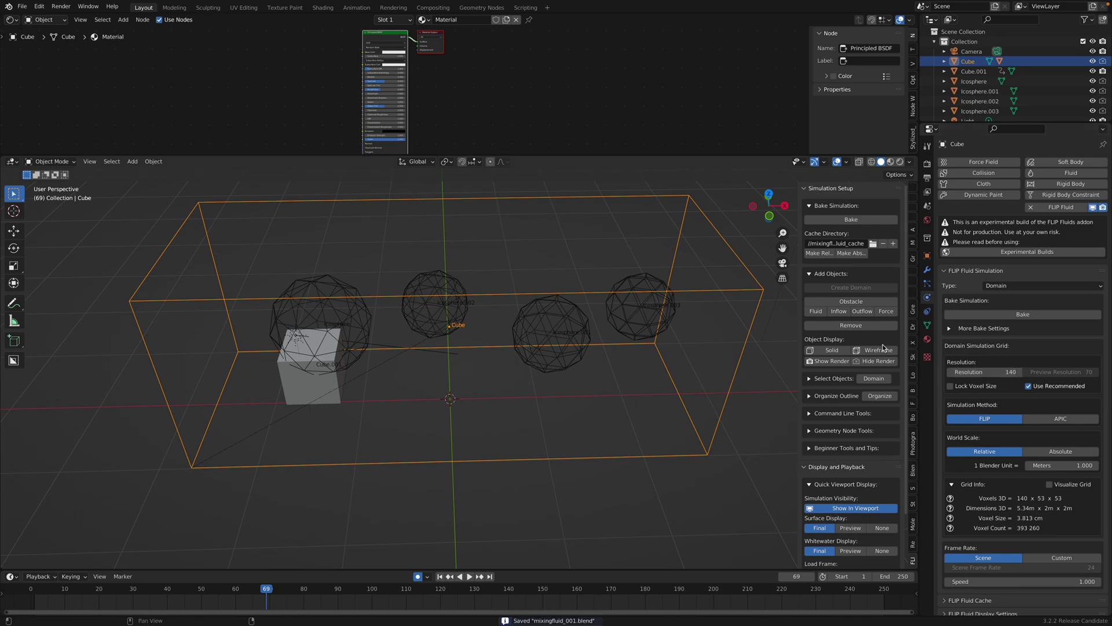
pyautogui.click(842, 219)
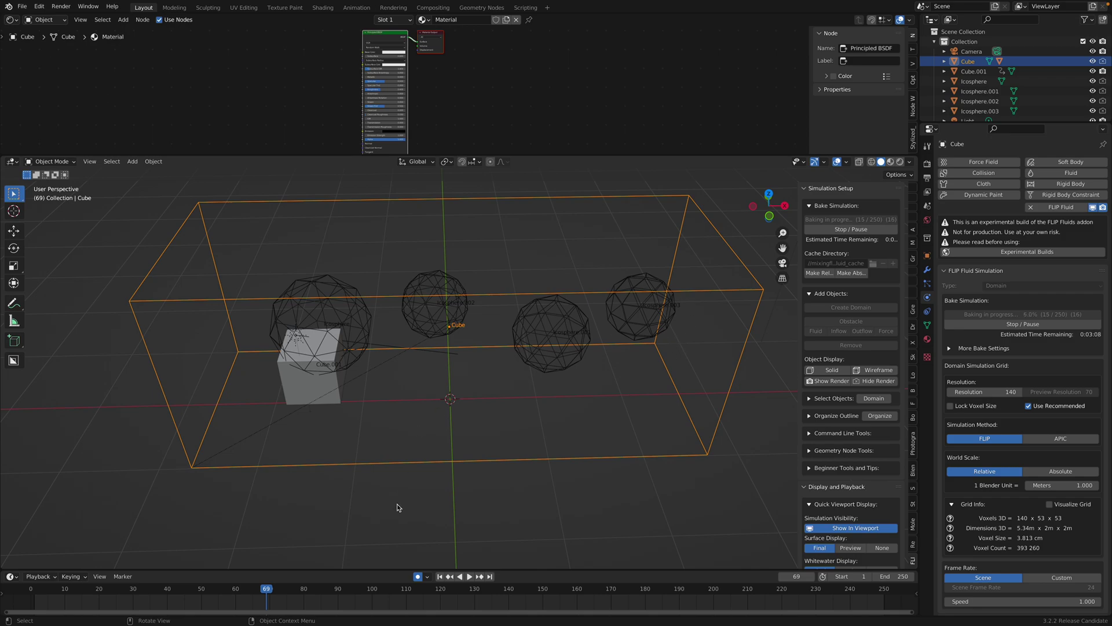
pyautogui.click(440, 577)
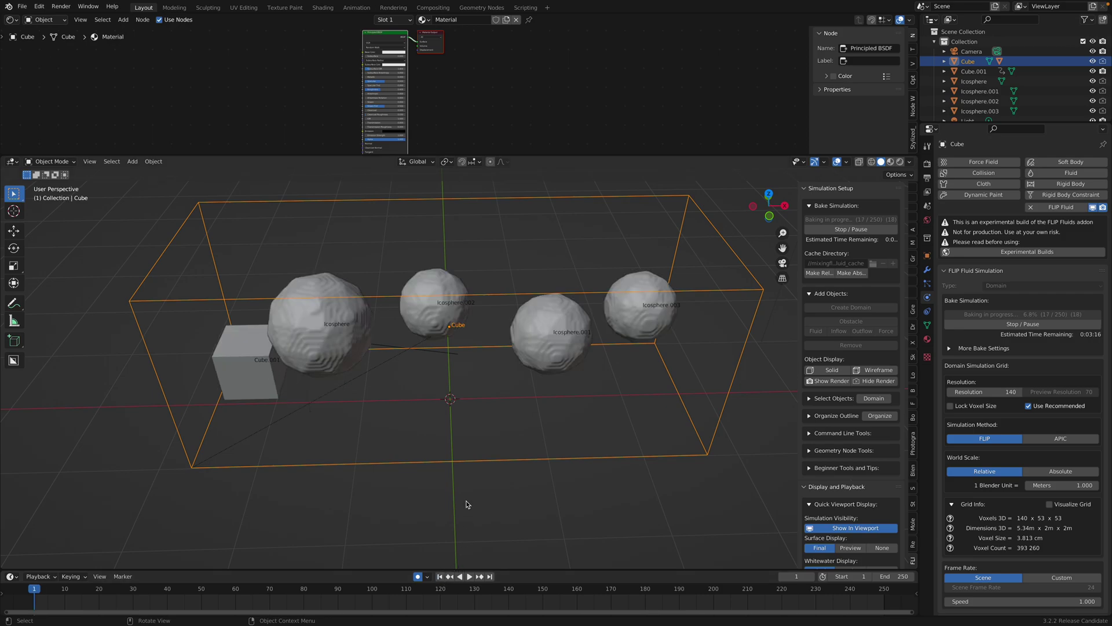
# Step: Play the baking simulation, preview the liquids in rendered shading, and save
pyautogui.press('space')
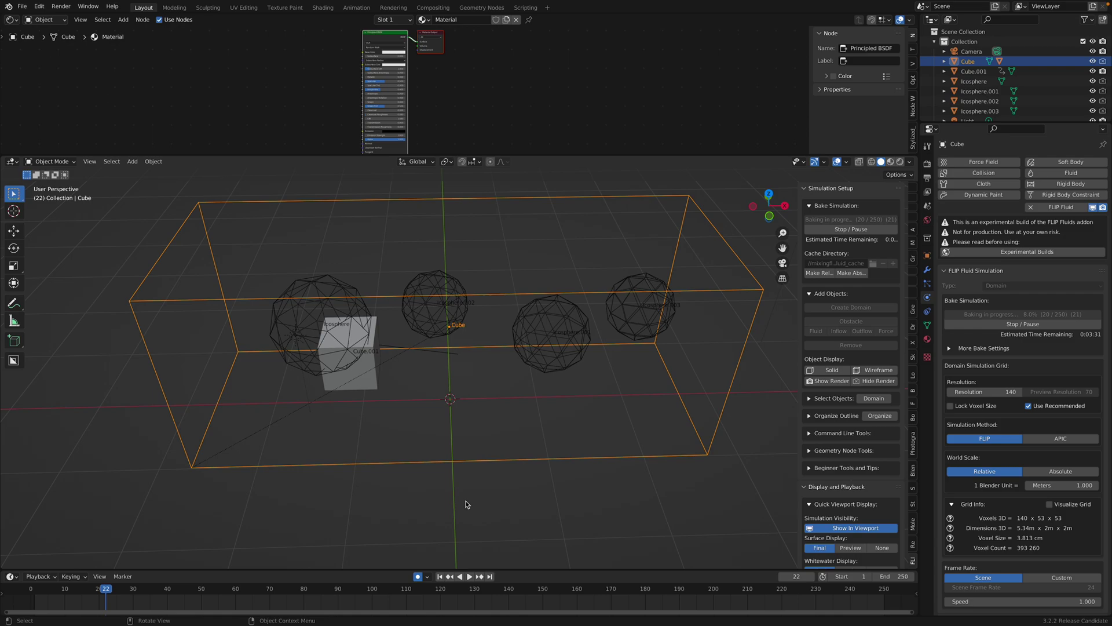
pyautogui.click(441, 577)
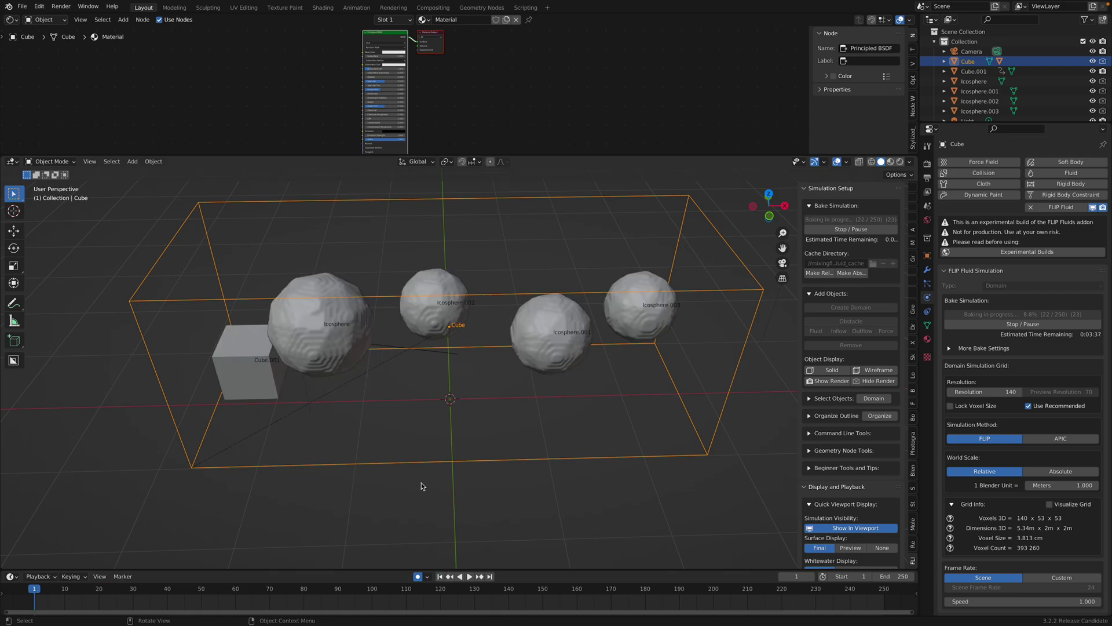
pyautogui.press('space')
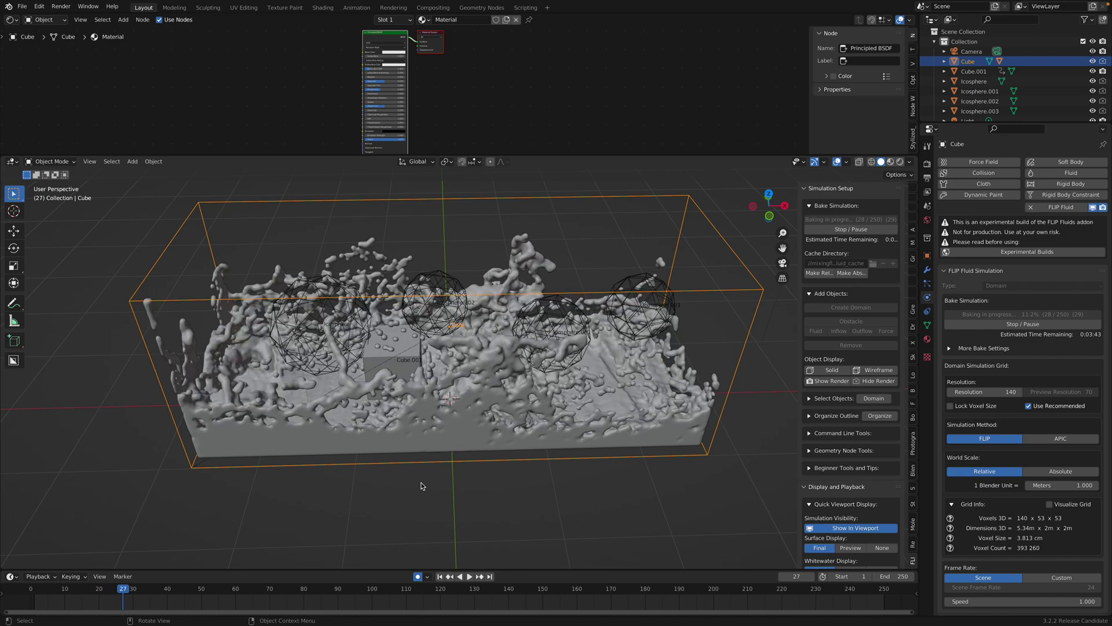
pyautogui.press('Left')
pyautogui.press('Left')
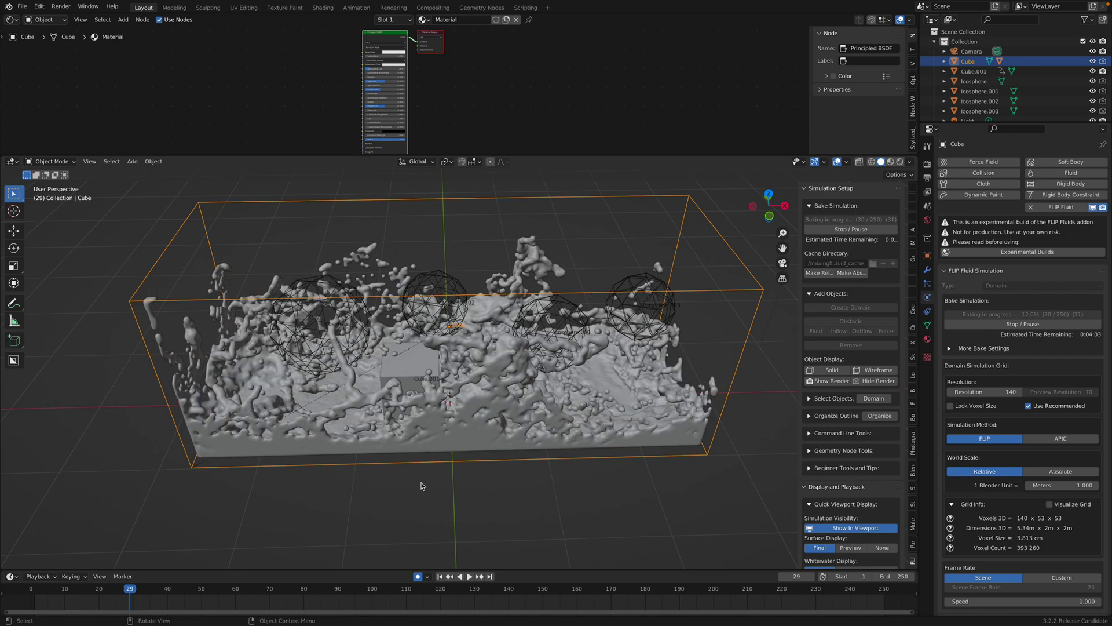
pyautogui.press('Left')
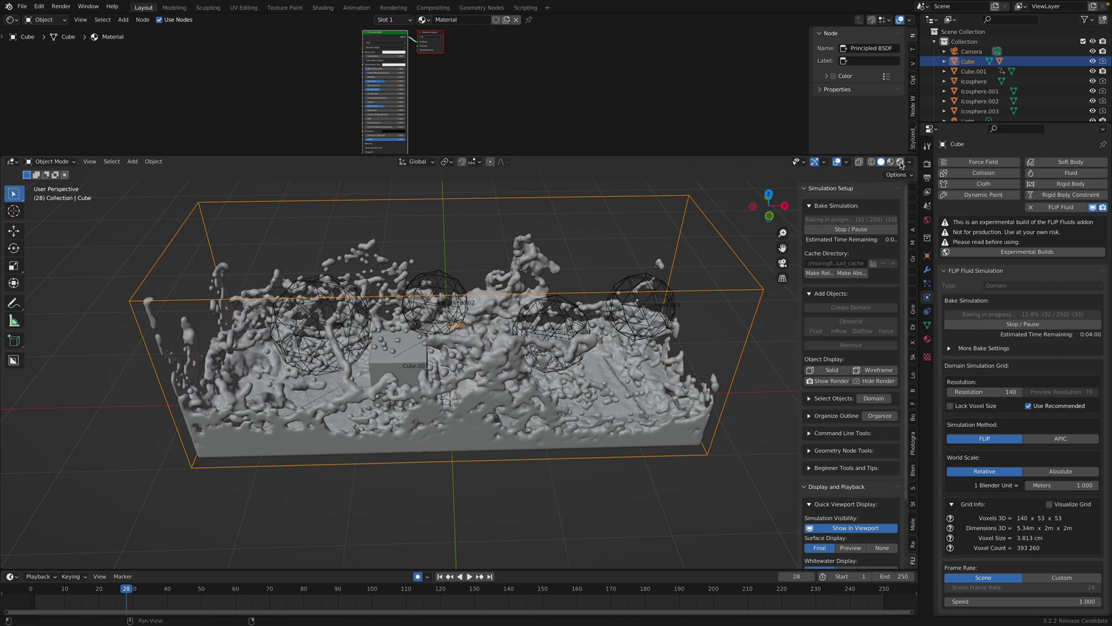
pyautogui.click(900, 162)
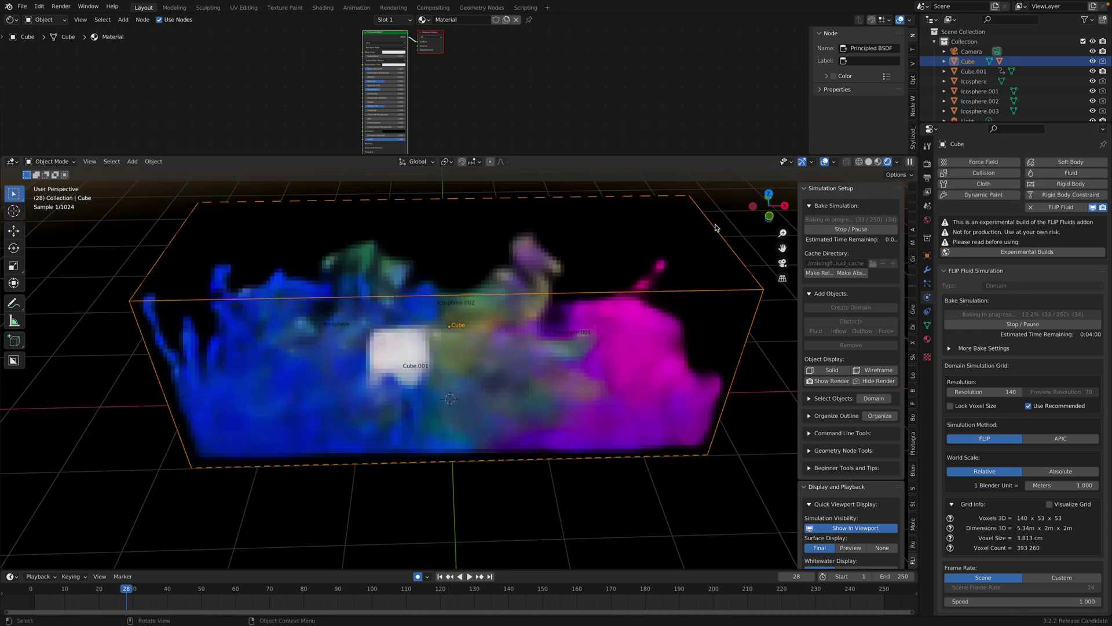
pyautogui.click(868, 163)
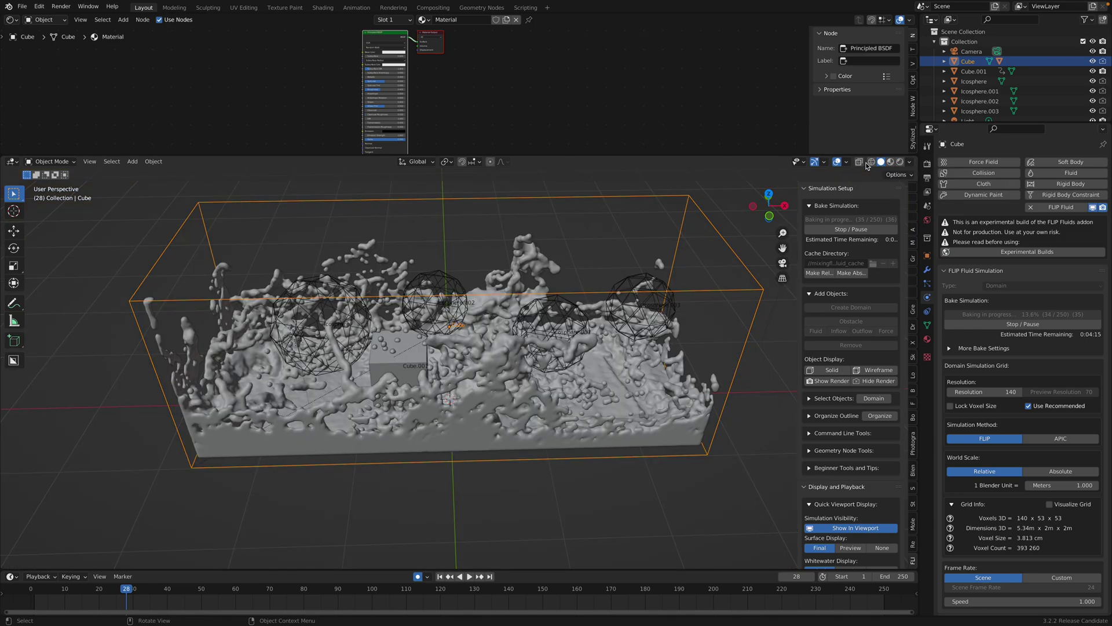
pyautogui.moveTo(578, 380); pyautogui.dragTo(576, 383, button='middle')
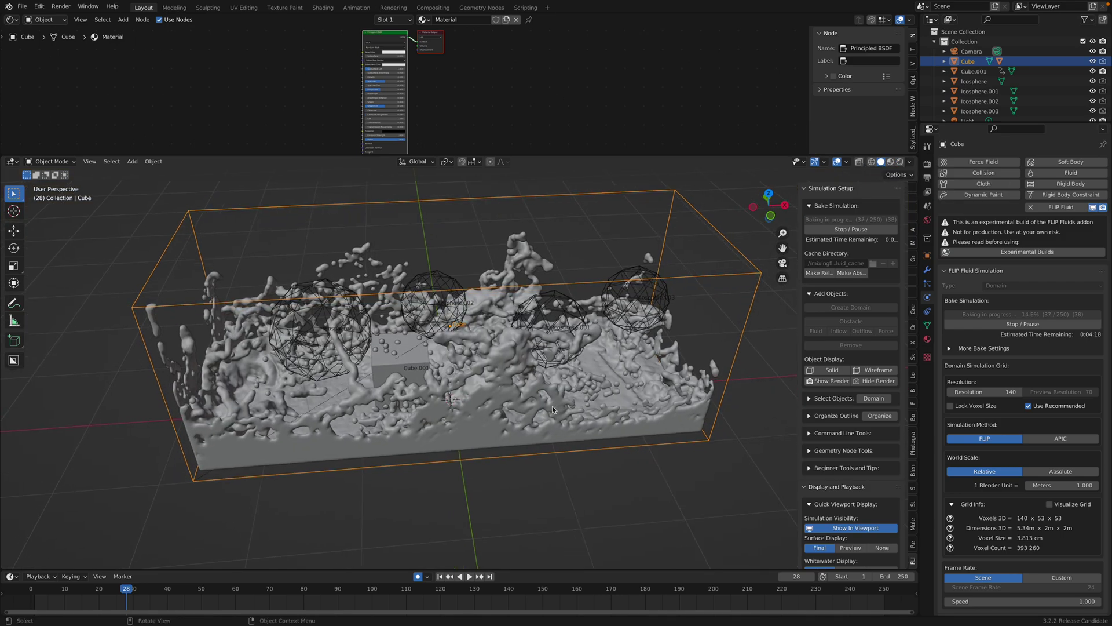
pyautogui.hotkey('ctrl', 's')
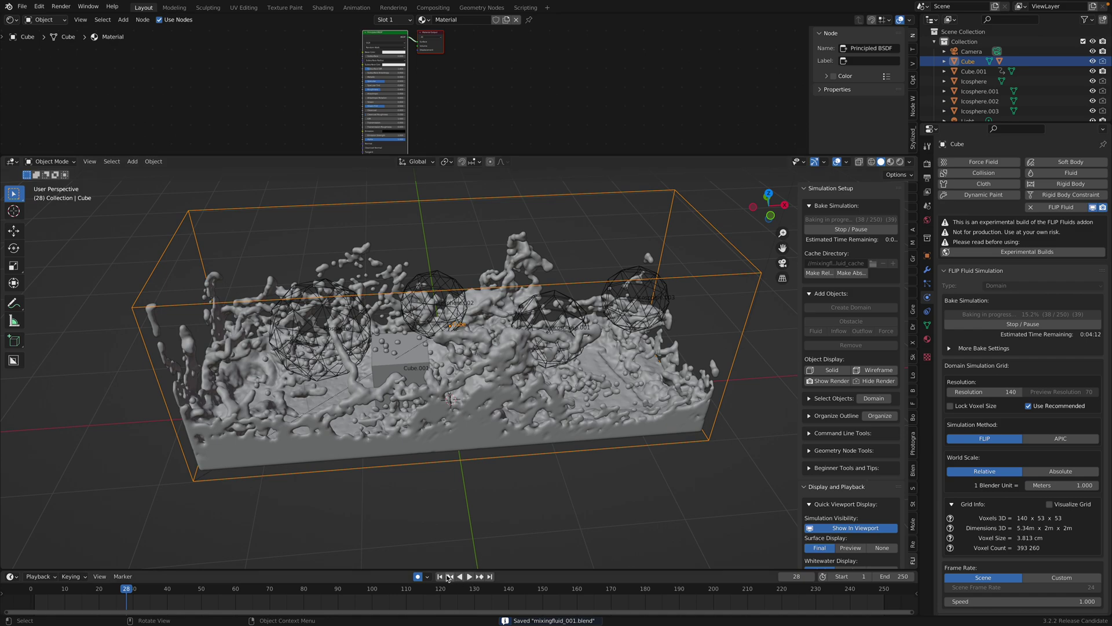
# Step: Replay from frame 1, step ahead, recheck the rendered colours, and save again
pyautogui.click(441, 576)
pyautogui.click(469, 577)
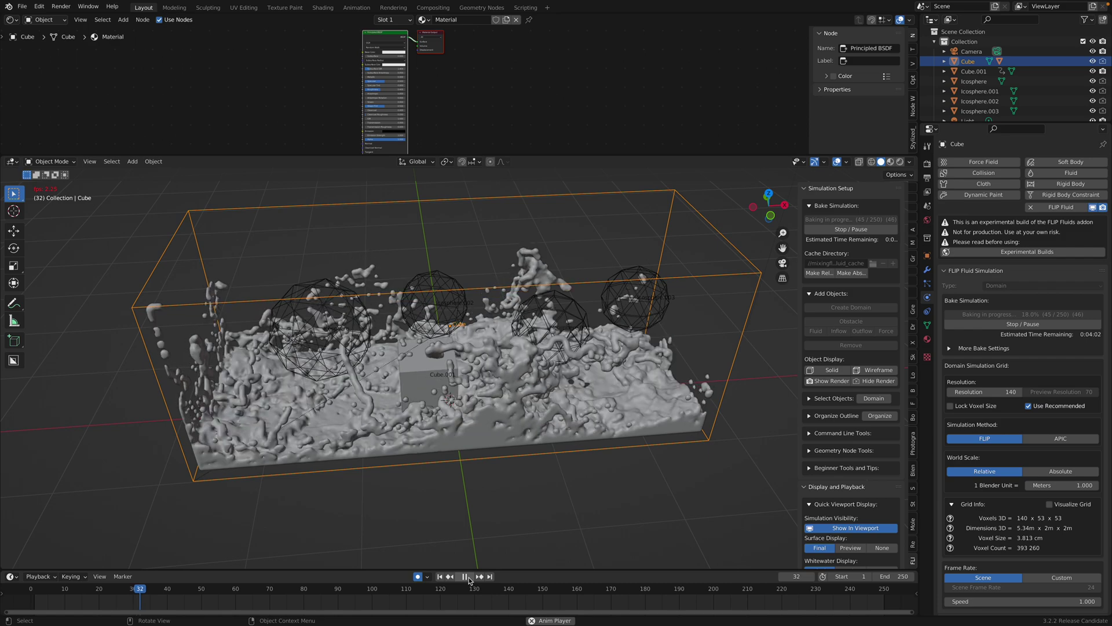
pyautogui.click(465, 576)
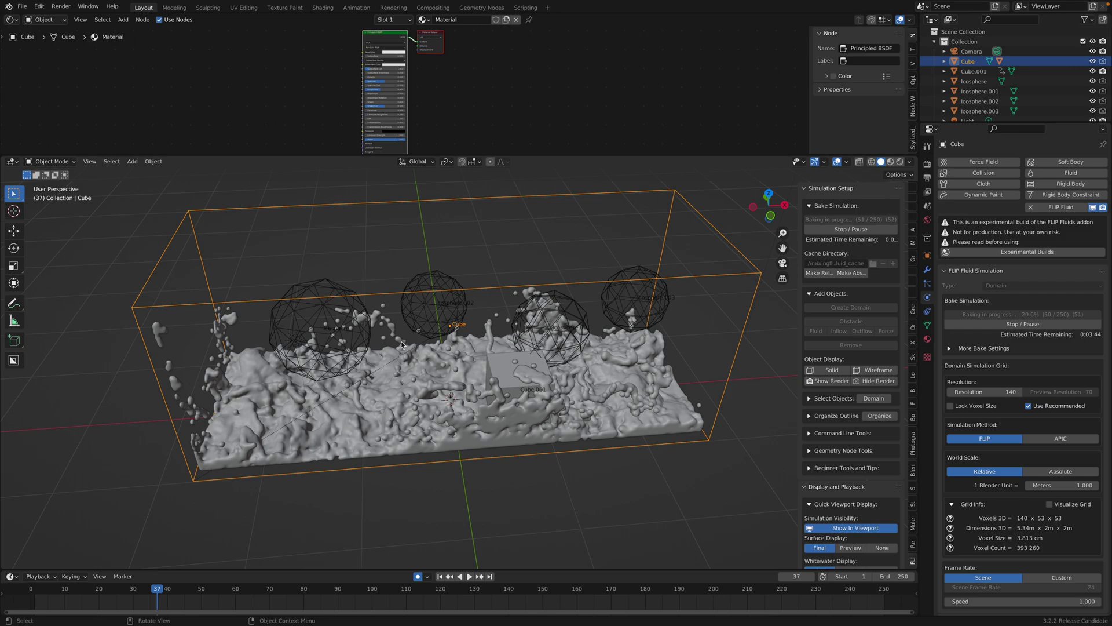
pyautogui.press('Right')
pyautogui.press('Right')
pyautogui.press('Right')
pyautogui.press('Right')
pyautogui.press('Right')
pyautogui.press('Right')
pyautogui.press('Right')
pyautogui.press('Right')
pyautogui.press('Right')
pyautogui.press('Right')
pyautogui.press('Right')
pyautogui.press('Right')
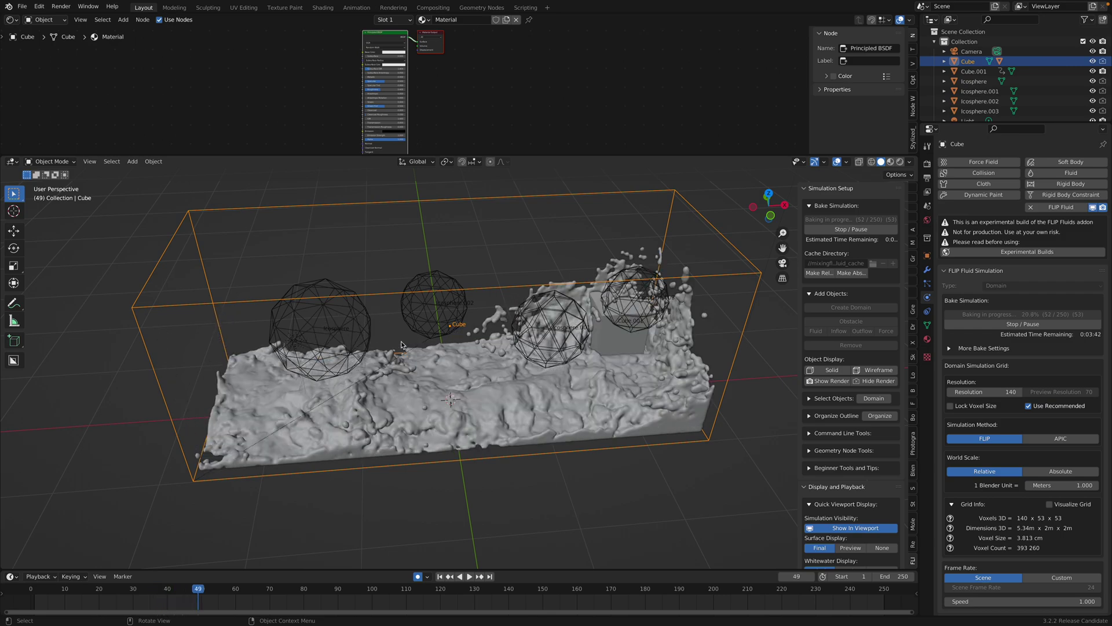
pyautogui.press('Right')
pyautogui.press('Right')
pyautogui.press('Right')
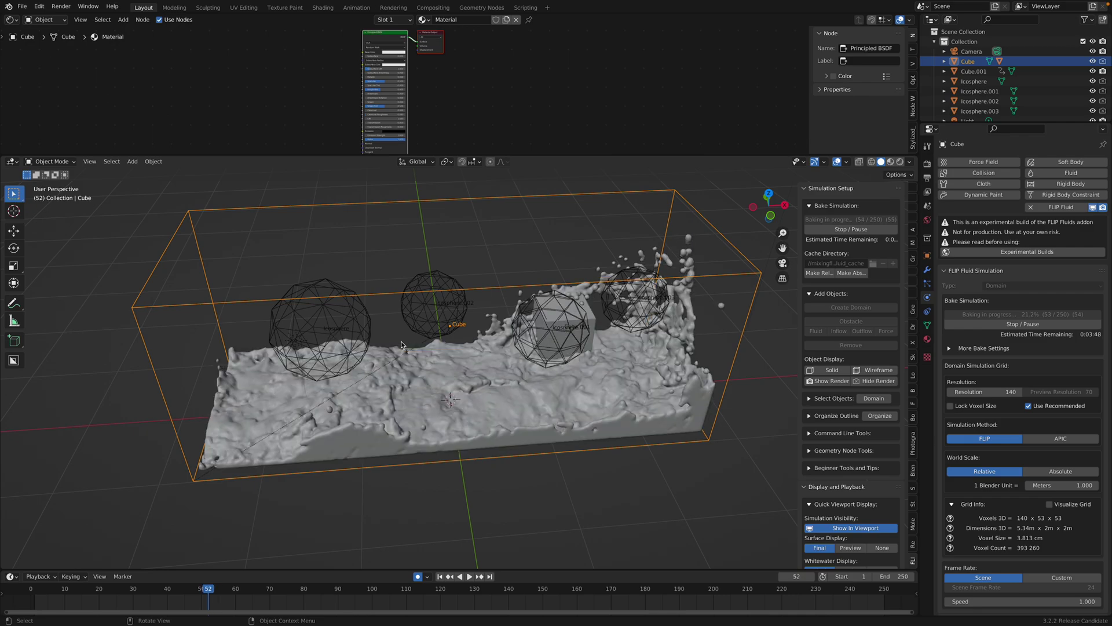
pyautogui.click(899, 162)
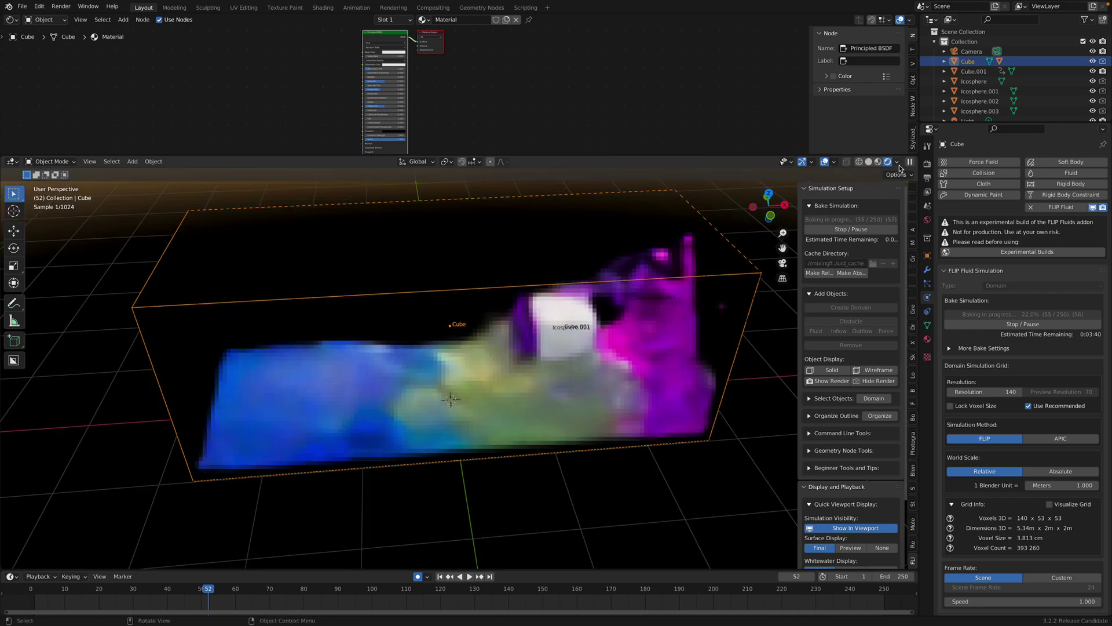
pyautogui.click(868, 164)
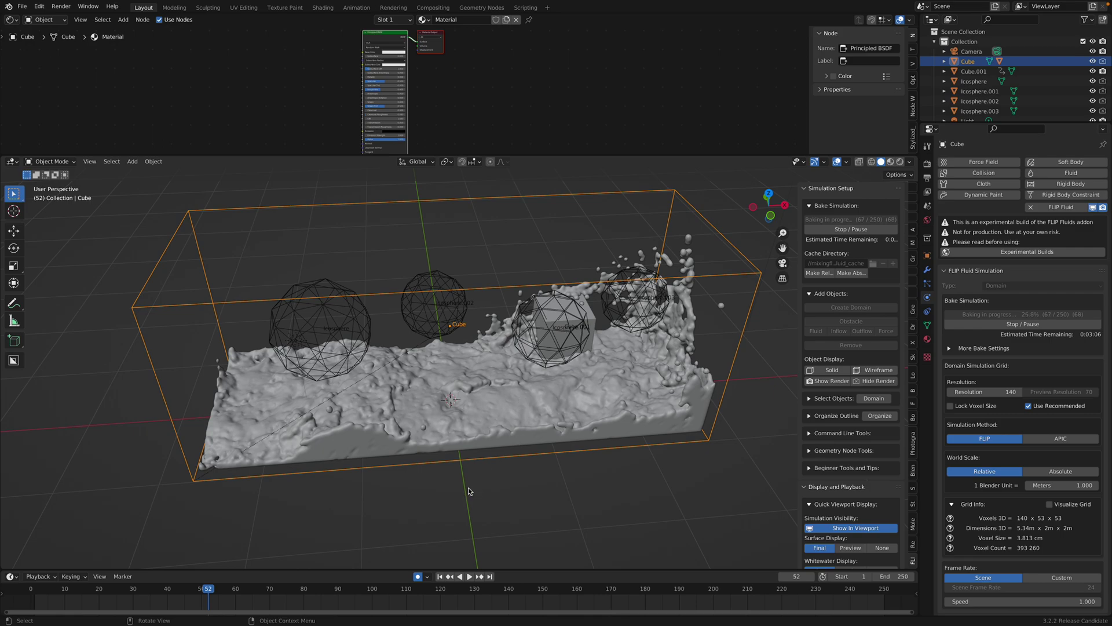
pyautogui.hotkey('ctrl', 's')
pyautogui.scroll(3, 435, 480)
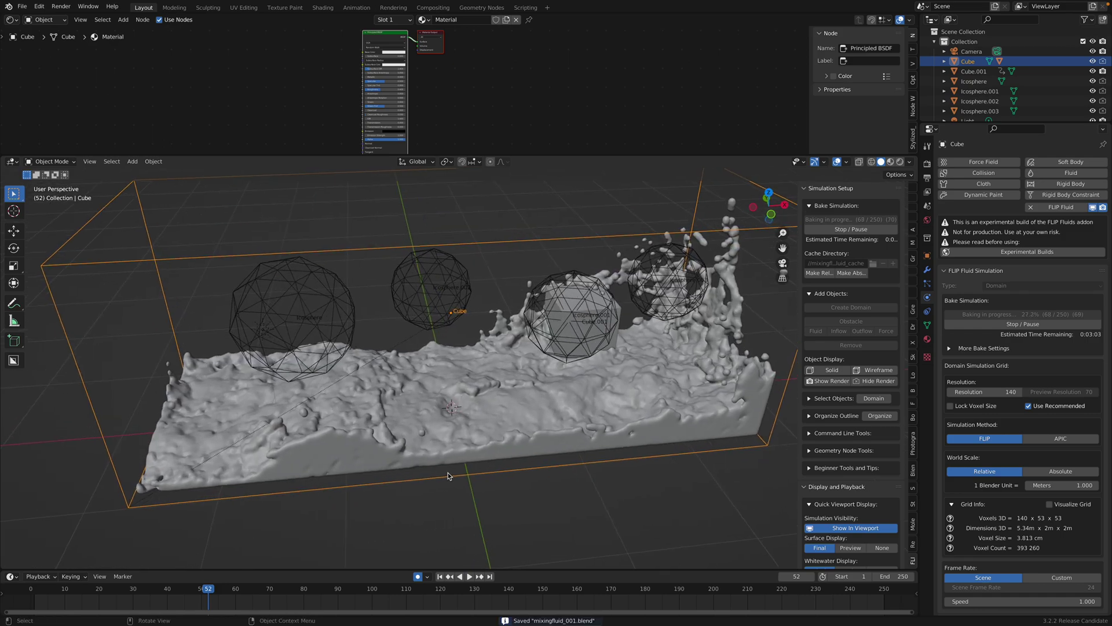
pyautogui.scroll(-2, 466, 477)
# Step: Scrub to frame 72, preview the cube in the liquid rendered, then save
pyautogui.moveTo(467, 477); pyautogui.dragTo(465, 481, button='middle')
pyautogui.press('Up')
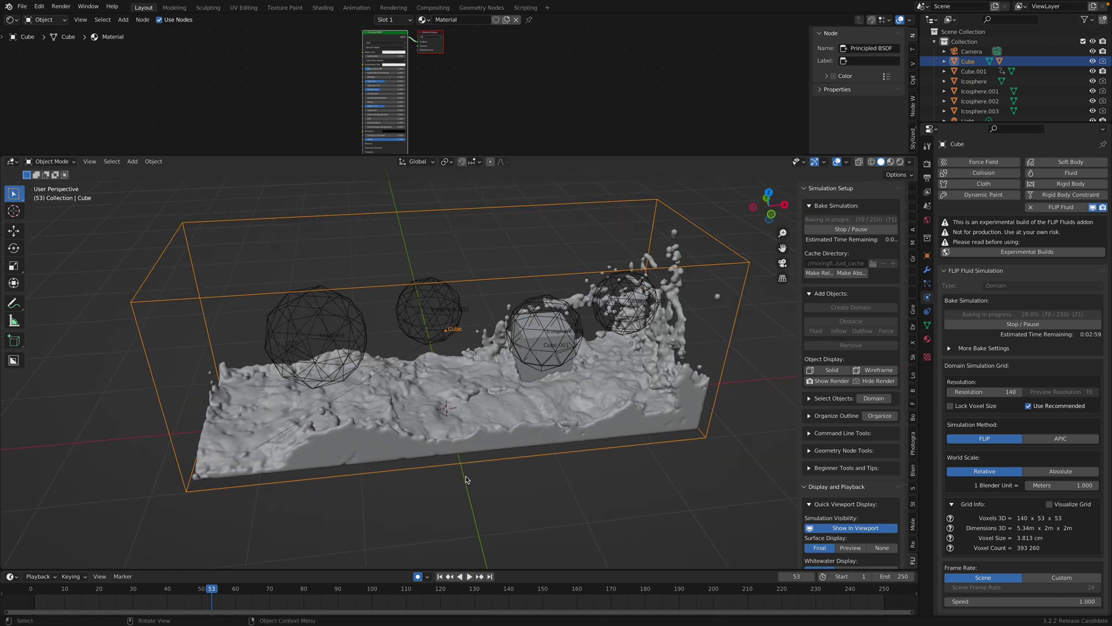
pyautogui.press('Right')
pyautogui.press('Right')
pyautogui.press('Right')
pyautogui.press('Right')
pyautogui.press('Right')
pyautogui.press('Right')
pyautogui.press('Right')
pyautogui.press('Right')
pyautogui.press('Right')
pyautogui.press('Right')
pyautogui.press('Right')
pyautogui.press('Right')
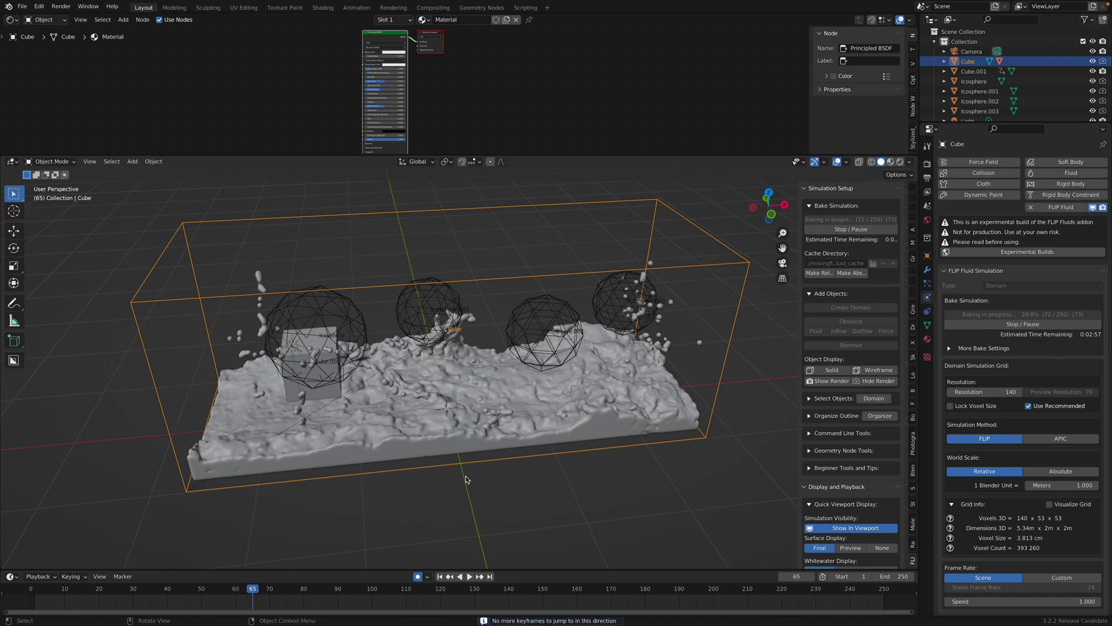
pyautogui.press('Right')
pyautogui.press('Right')
pyautogui.press('Right')
pyautogui.press('Right')
pyautogui.press('Right')
pyautogui.press('Right')
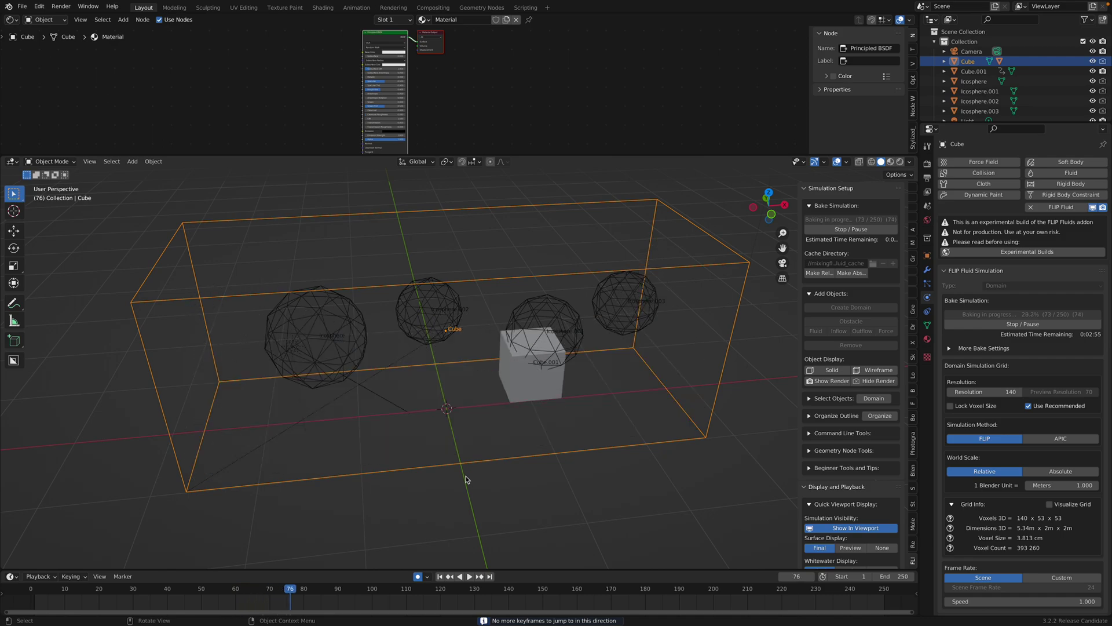
pyautogui.press('Right')
pyautogui.press('Right')
pyautogui.press('Left')
pyautogui.press('Left')
pyautogui.press('Left')
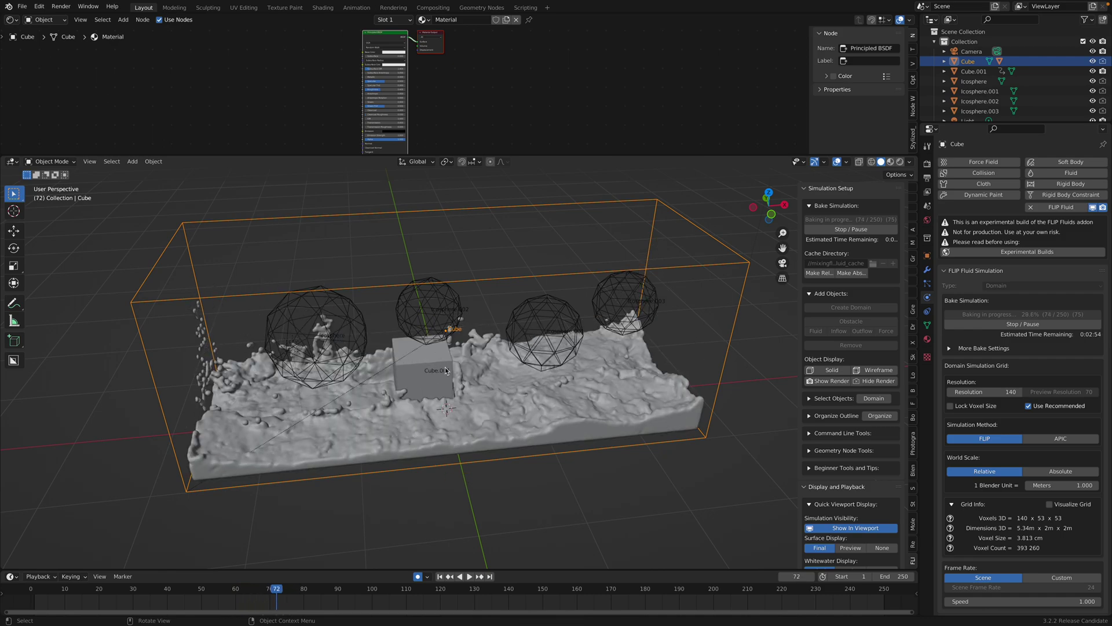
pyautogui.scroll(2, 469, 370)
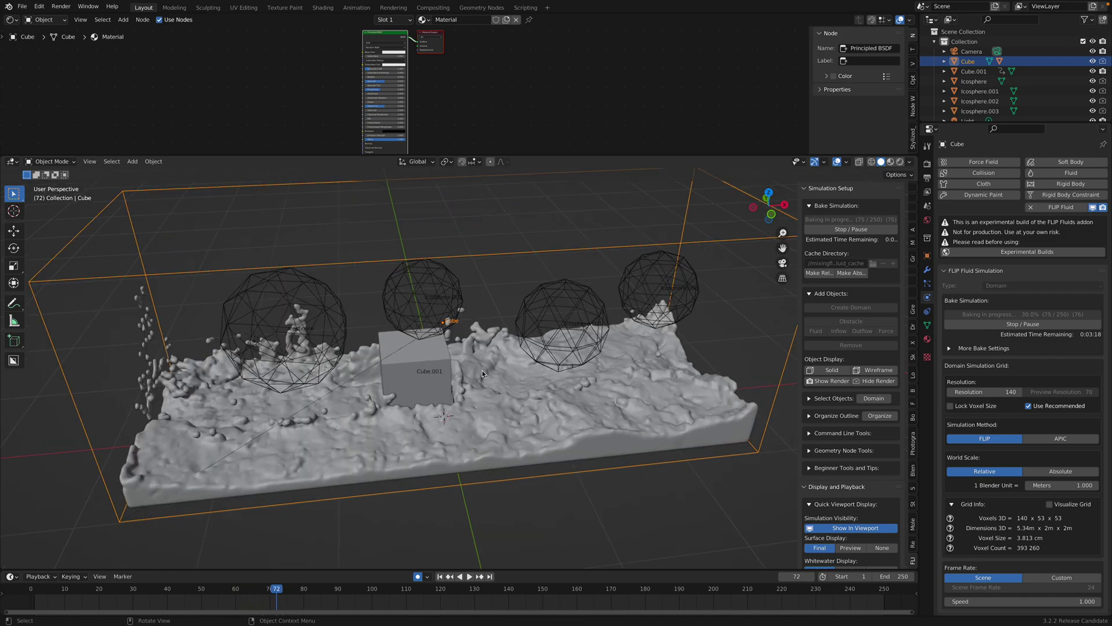
pyautogui.click(900, 162)
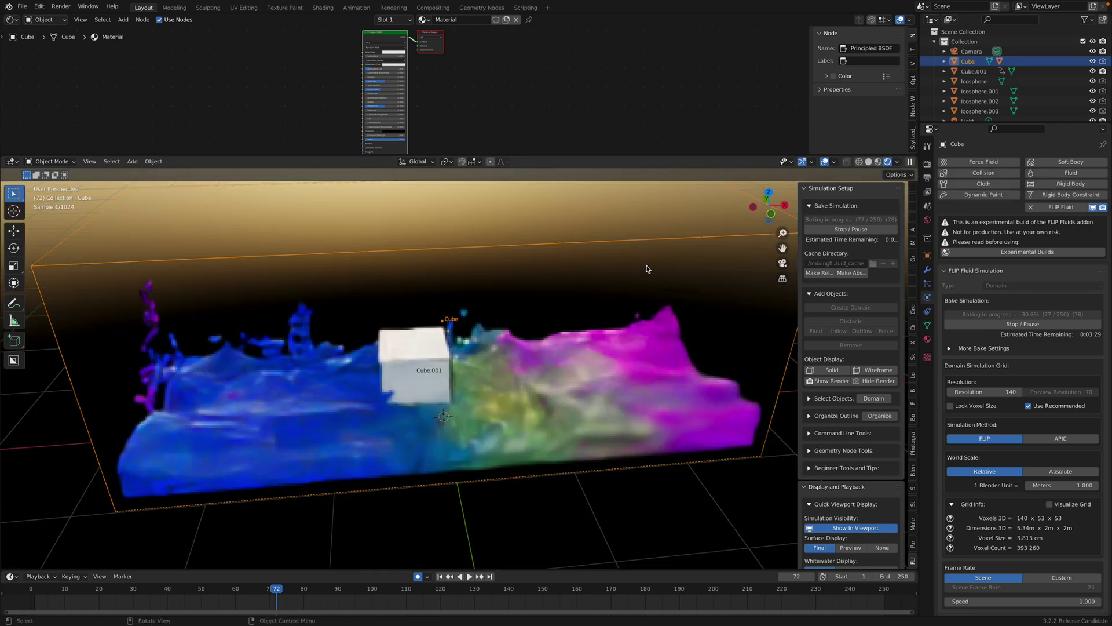
pyautogui.click(877, 162)
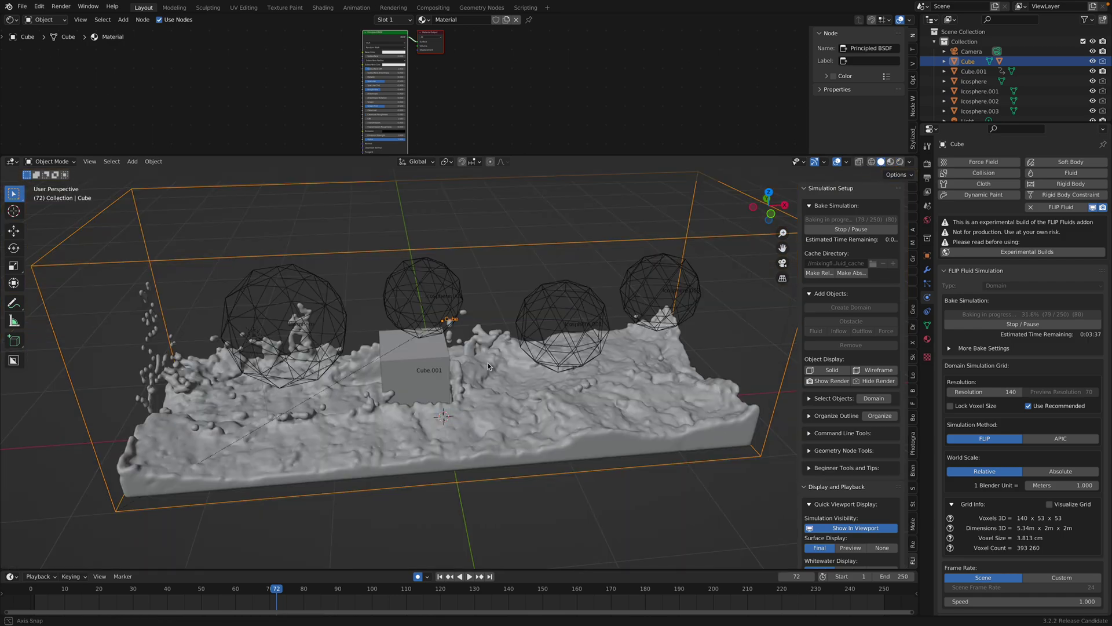
pyautogui.moveTo(488, 363); pyautogui.dragTo(501, 353, button='middle')
pyautogui.hotkey('ctrl', 's')
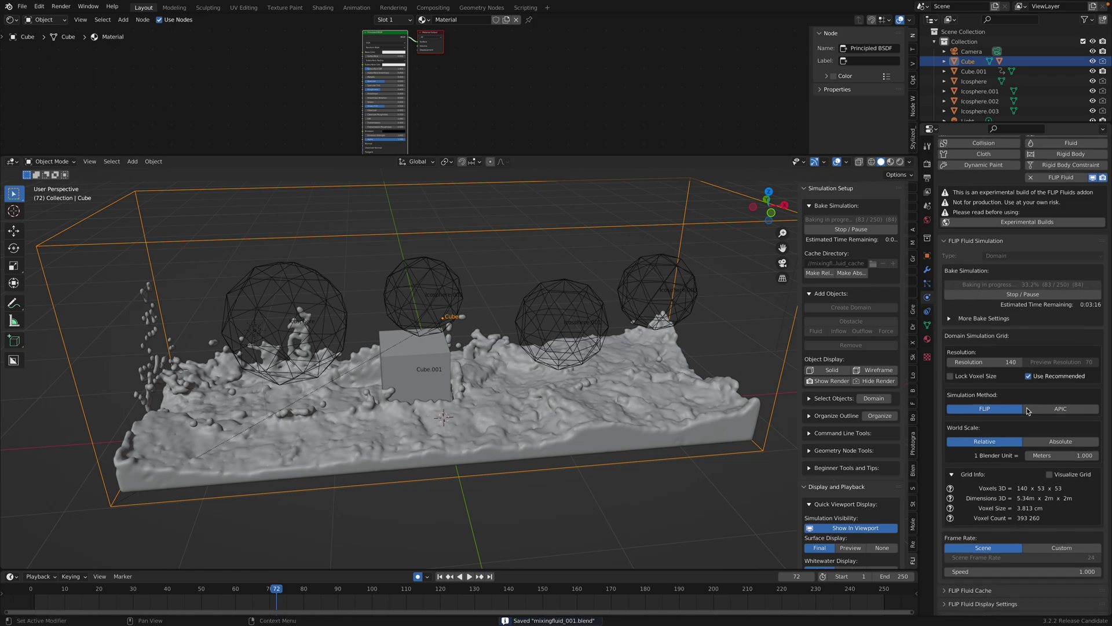
pyautogui.scroll(-15, 1101, 575)
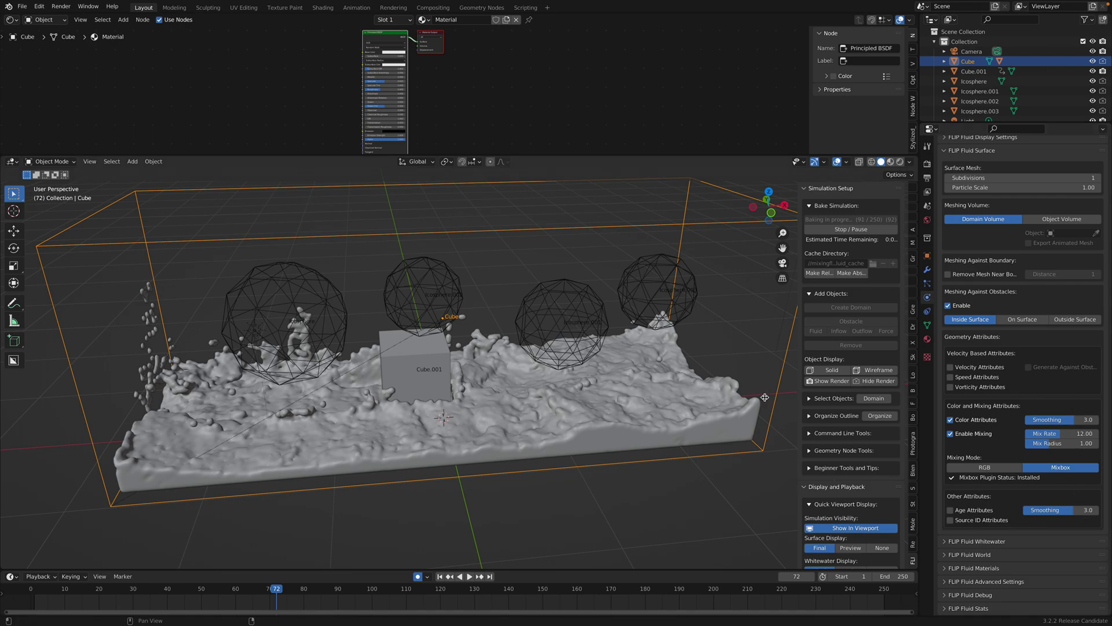
# Step: Orbit to a lower frontal view, save, and narrow the simulation setup sidebar
pyautogui.moveTo(687, 347); pyautogui.dragTo(669, 378, button='middle')
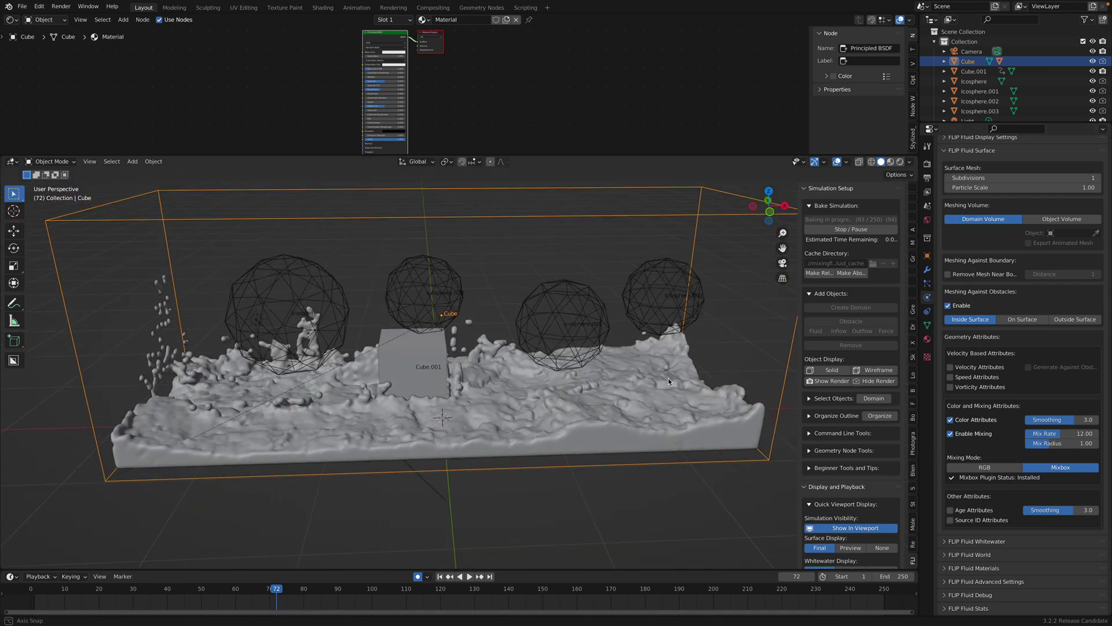
pyautogui.hotkey('ctrl', 's')
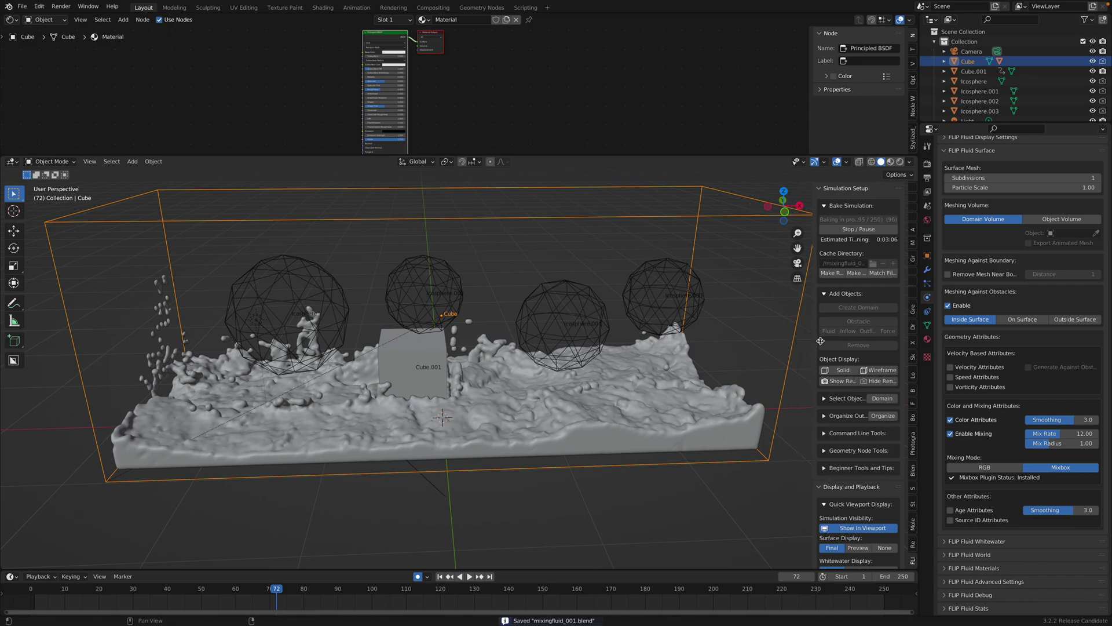
pyautogui.moveTo(797, 342); pyautogui.dragTo(825, 344)
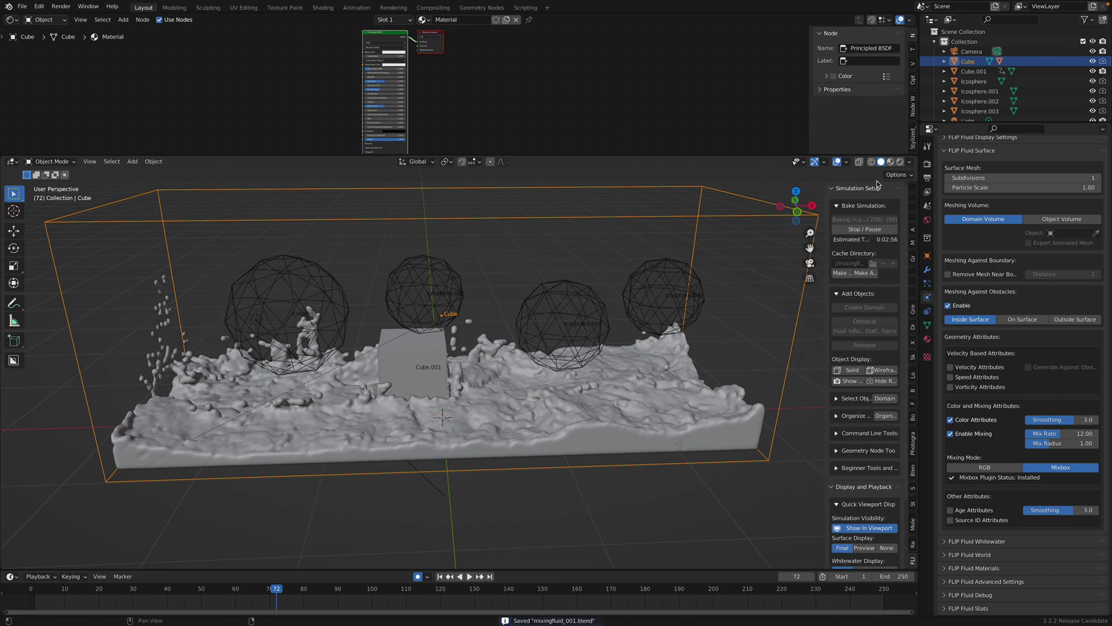
# Step: Stop playback at frame 80, preview the mixed colours rendered, save, and enlarge the node editor
pyautogui.click(469, 576)
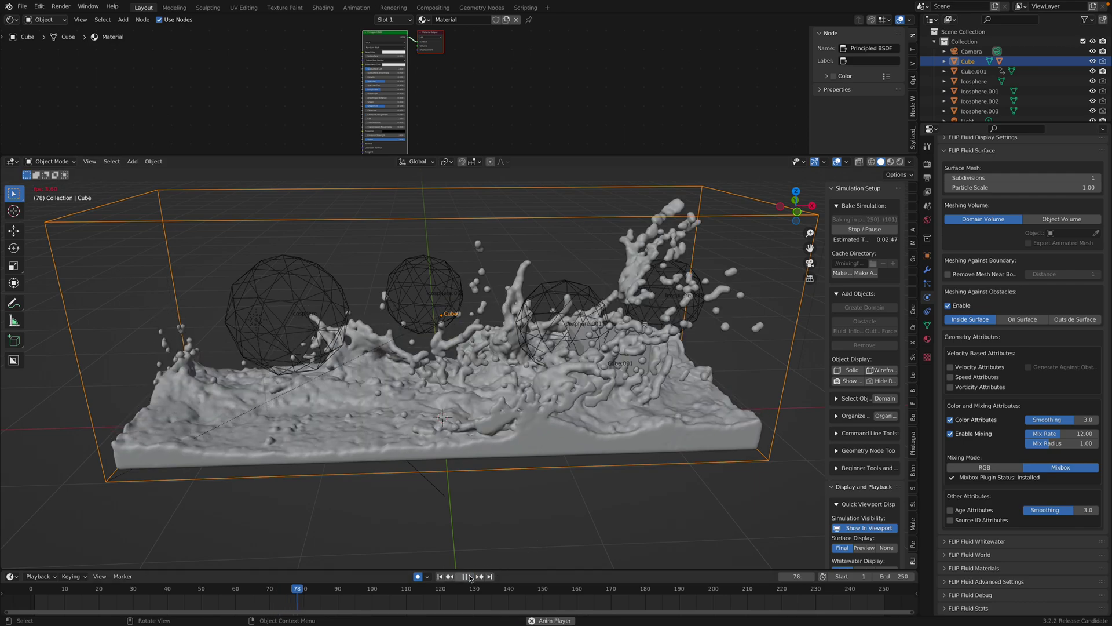
pyautogui.click(469, 576)
pyautogui.click(900, 162)
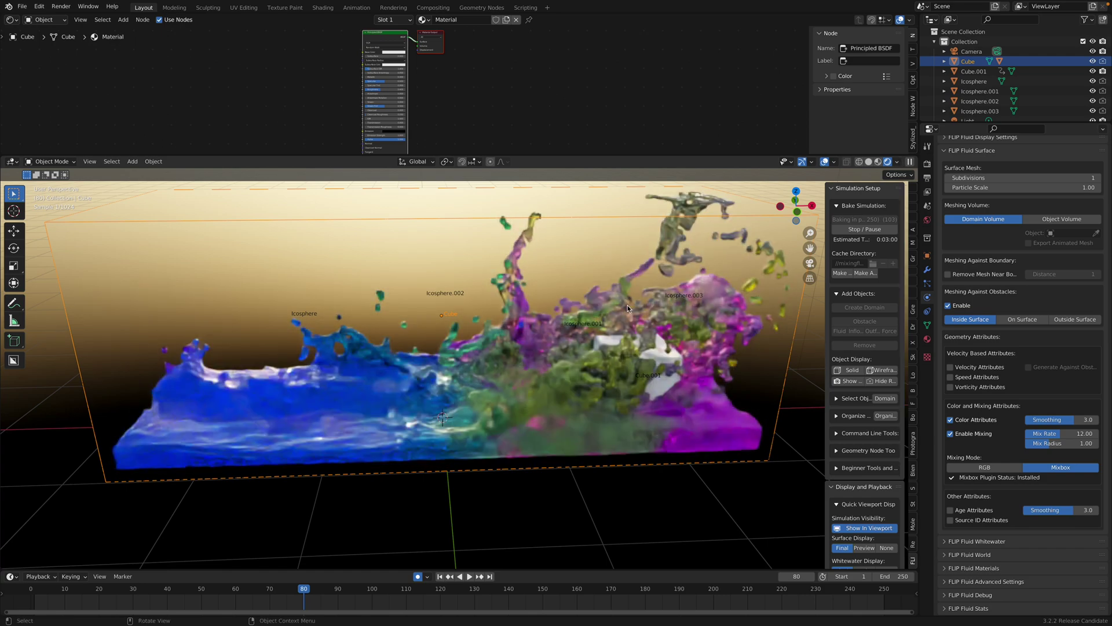
pyautogui.moveTo(661, 278)
pyautogui.mouseDown(button='middle')
pyautogui.moveTo(747, 283)
pyautogui.moveTo(487, 356)
pyautogui.moveTo(515, 367)
pyautogui.moveTo(406, 363)
pyautogui.moveTo(603, 269)
pyautogui.mouseUp(button='middle')
pyautogui.press('z')
pyautogui.hotkey('ctrl', 's')
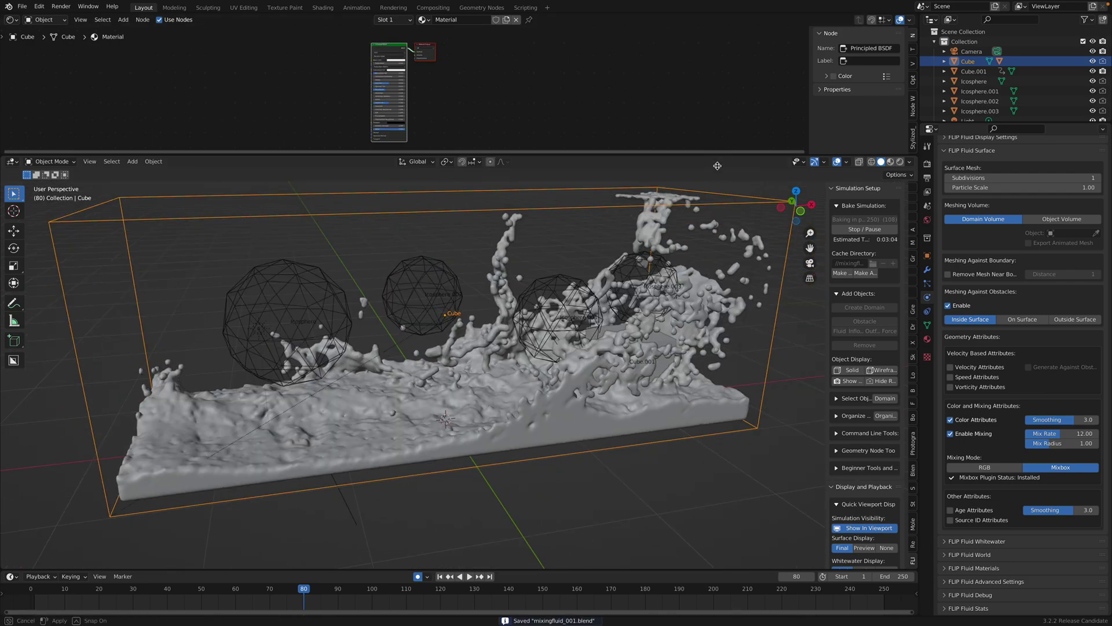
pyautogui.moveTo(714, 155); pyautogui.dragTo(715, 231)
pyautogui.moveTo(683, 305); pyautogui.dragTo(647, 334, button='middle')
pyautogui.scroll(-1, 640, 165)
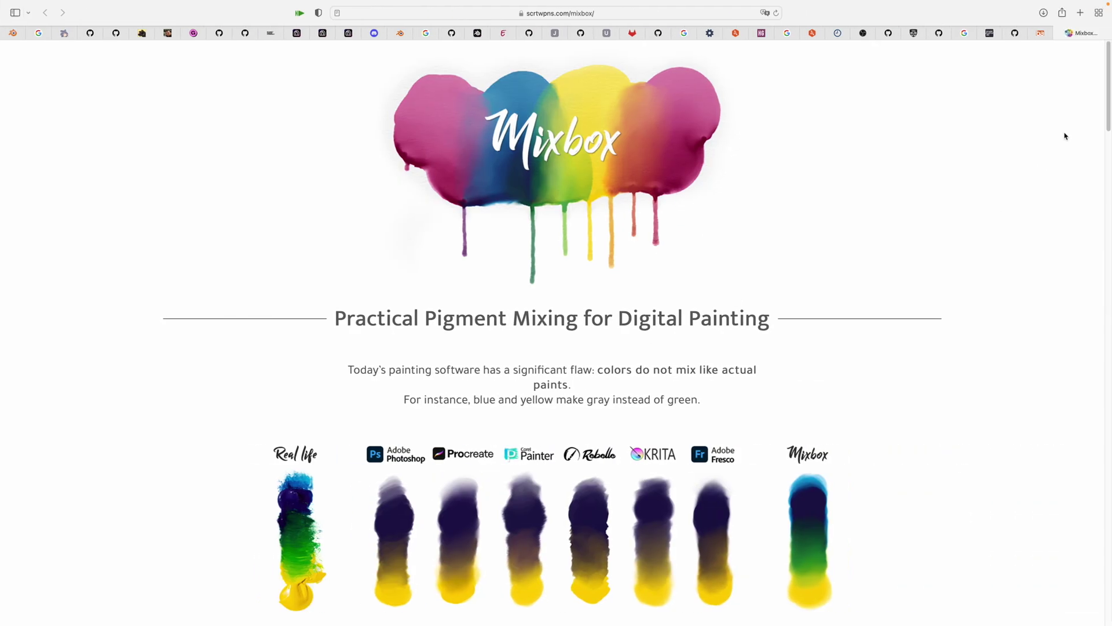
# Step: Switch to the FLIP Fluids addon thread on Blender Artists in Safari
pyautogui.click(1041, 33)
pyautogui.scroll(-2, 262, 389)
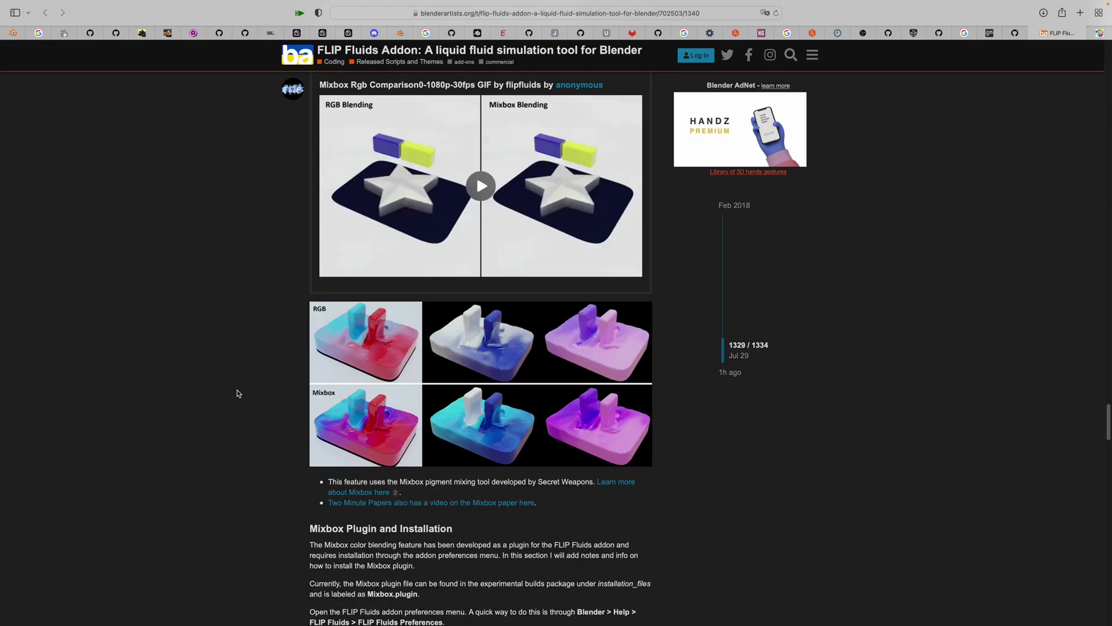
pyautogui.scroll(-2, 236, 390)
pyautogui.scroll(-5, 237, 391)
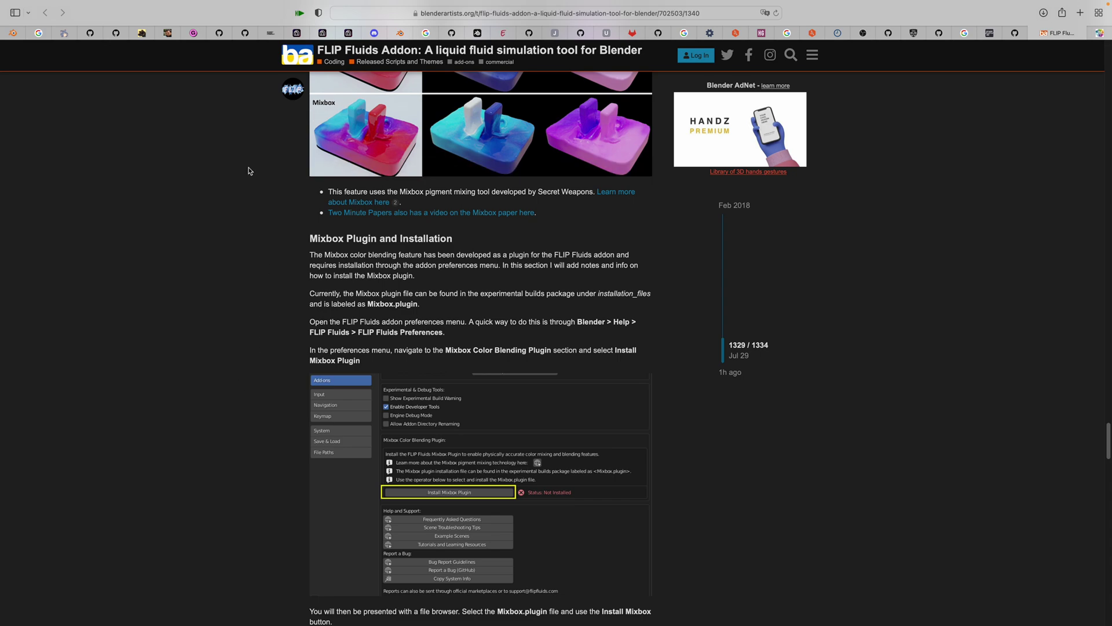
pyautogui.scroll(4, 252, 174)
pyautogui.scroll(-5, 231, 293)
pyautogui.scroll(-2, 232, 292)
pyautogui.scroll(-3, 231, 293)
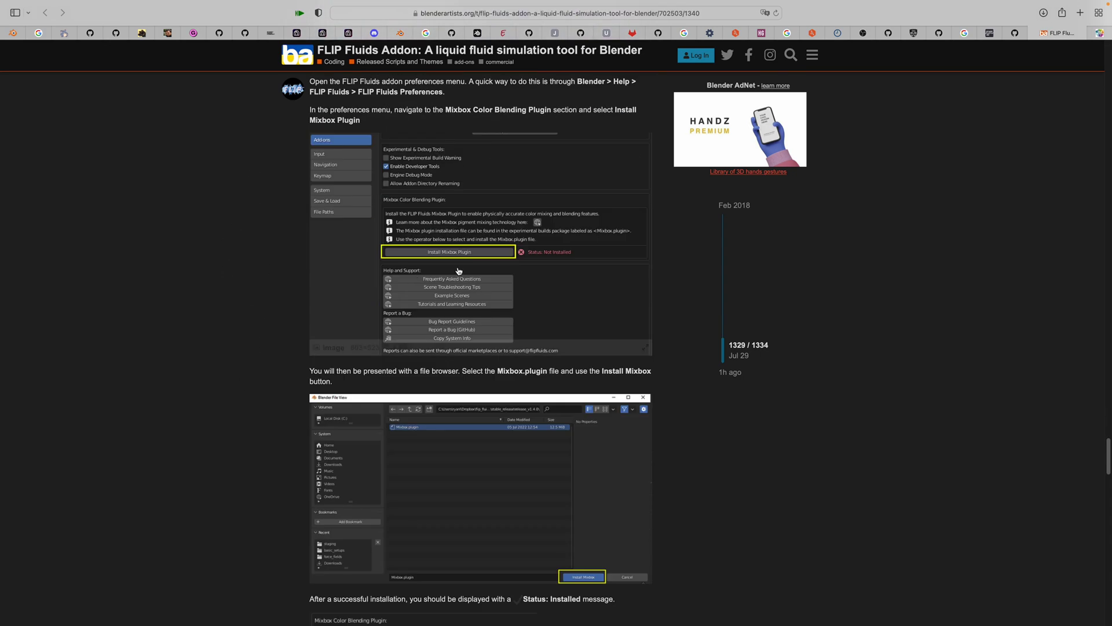
pyautogui.scroll(-5, 366, 393)
pyautogui.scroll(-3, 367, 394)
pyautogui.scroll(-5, 496, 366)
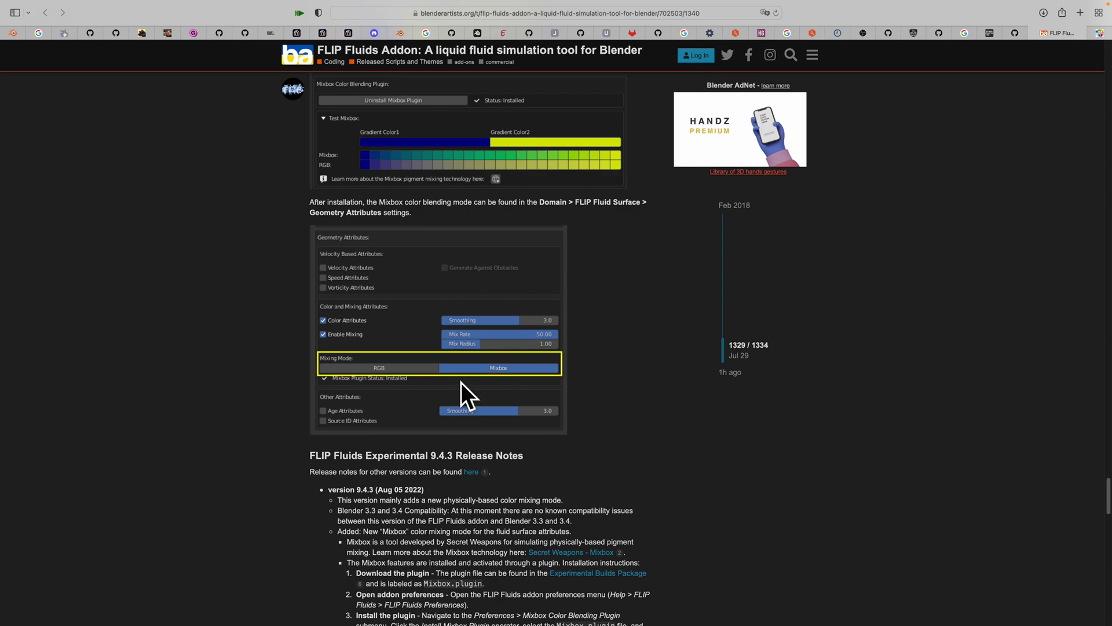
pyautogui.scroll(-2, 357, 376)
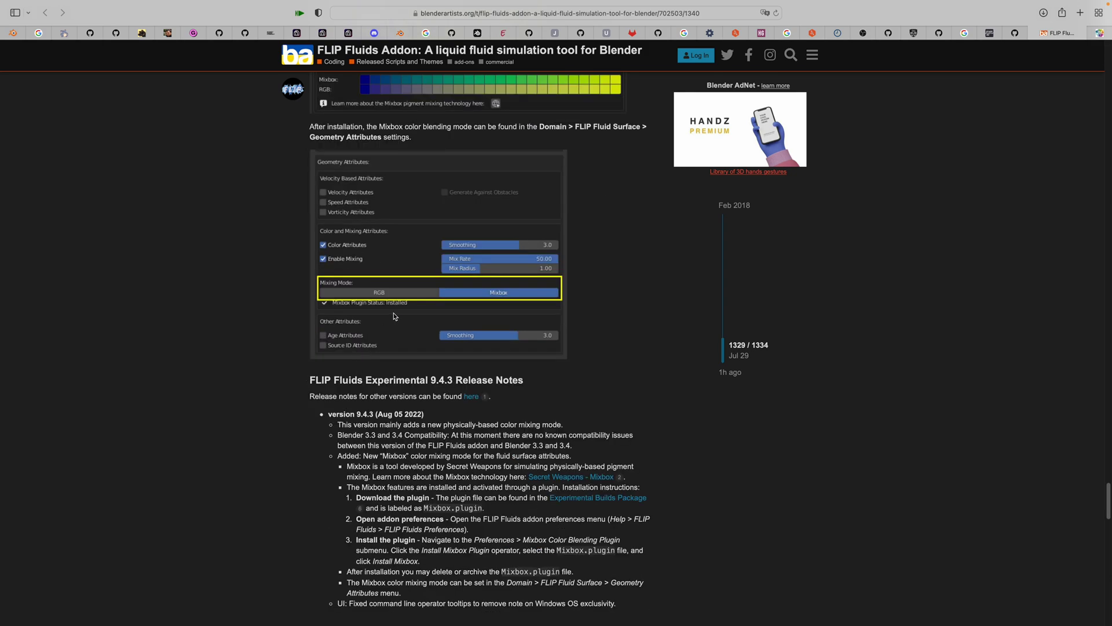
pyautogui.scroll(-3, 490, 295)
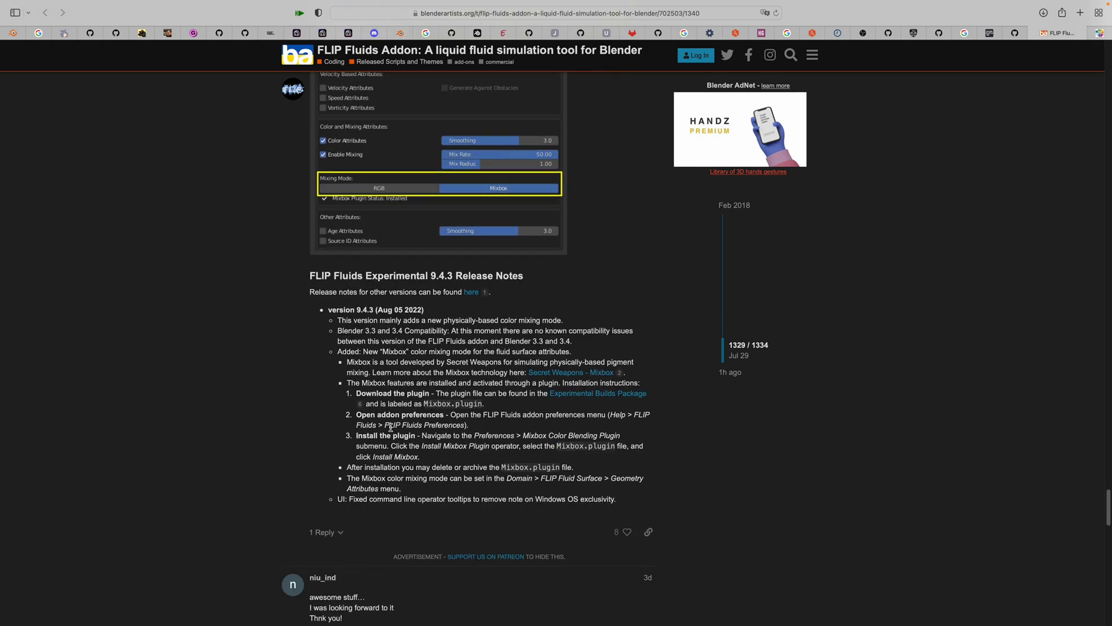
pyautogui.scroll(-5, 482, 270)
pyautogui.scroll(-5, 479, 253)
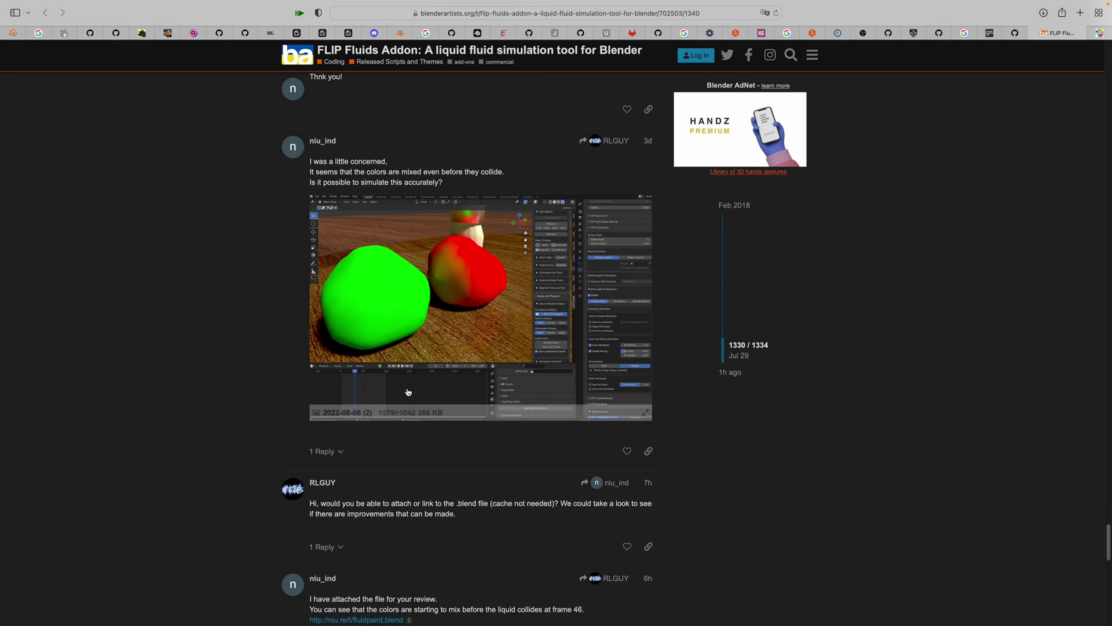
pyautogui.scroll(-1, 397, 389)
pyautogui.scroll(1, 397, 391)
pyautogui.scroll(1, 344, 374)
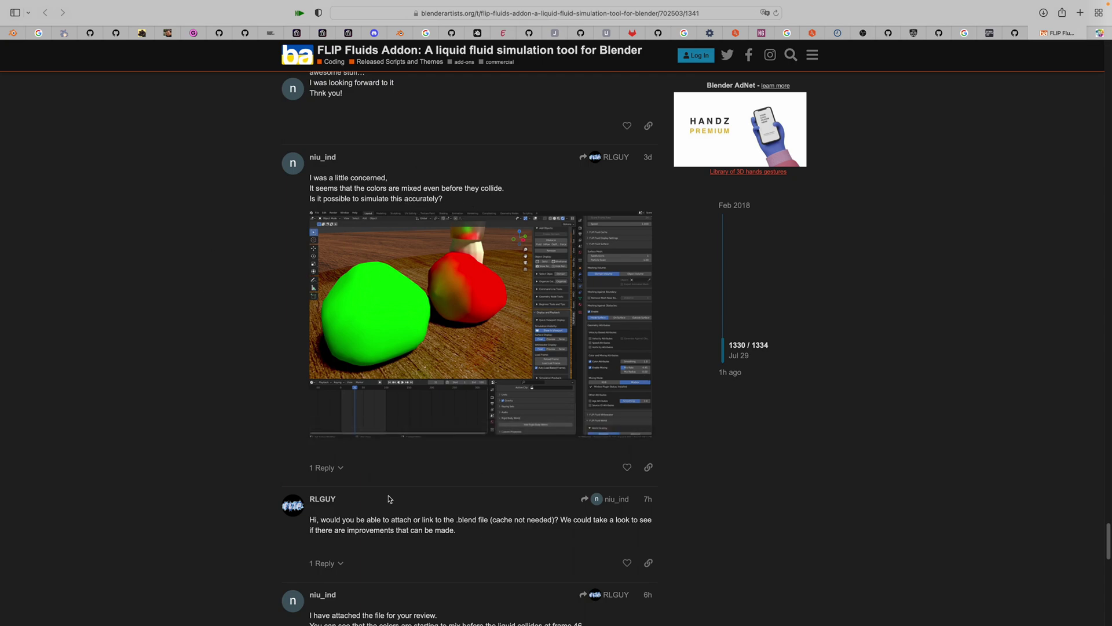
pyautogui.scroll(-15, 247, 372)
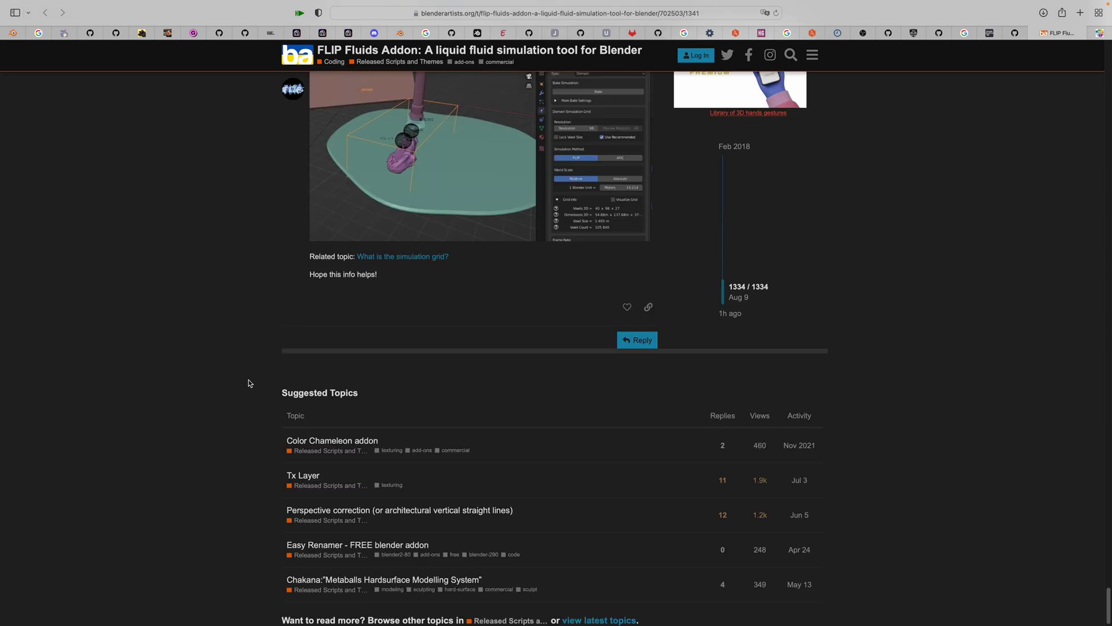
pyautogui.scroll(3, 250, 381)
pyautogui.scroll(3, 249, 382)
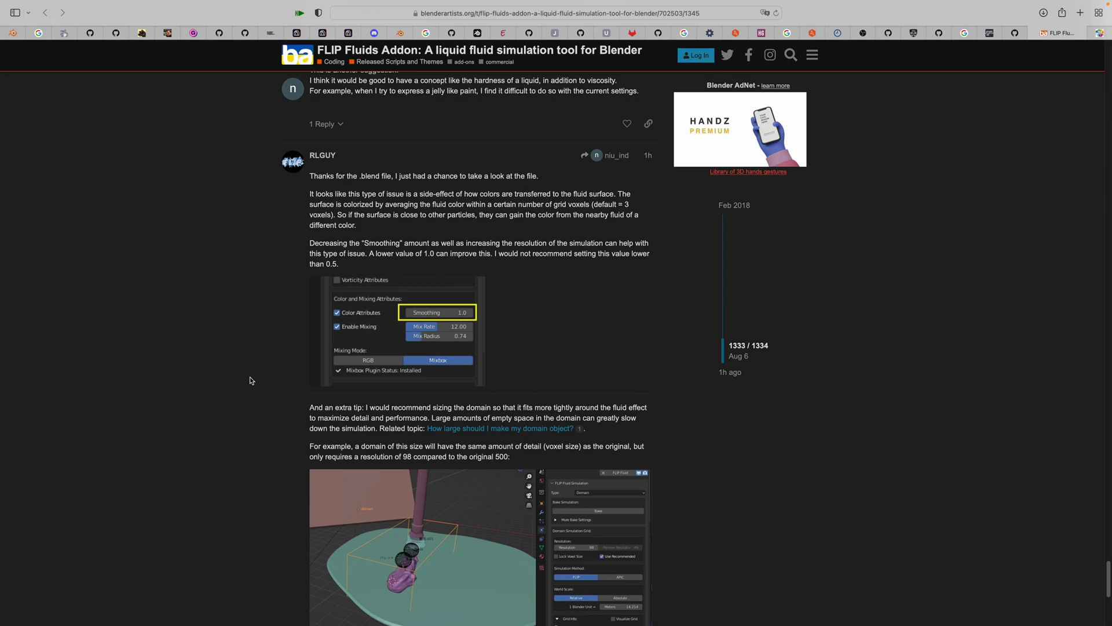
pyautogui.scroll(3, 306, 300)
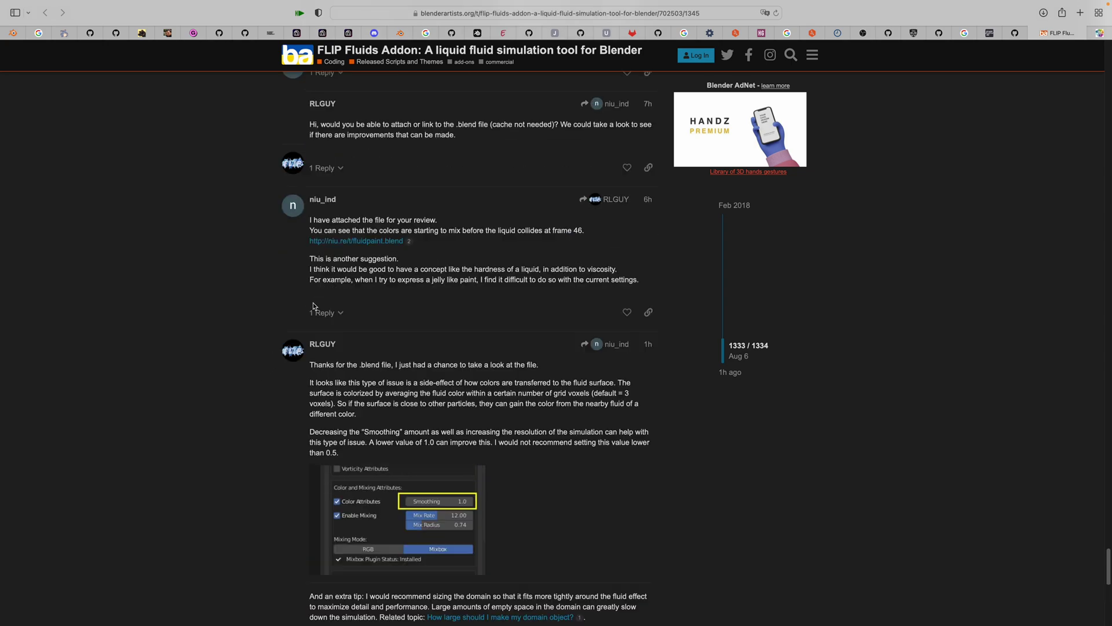